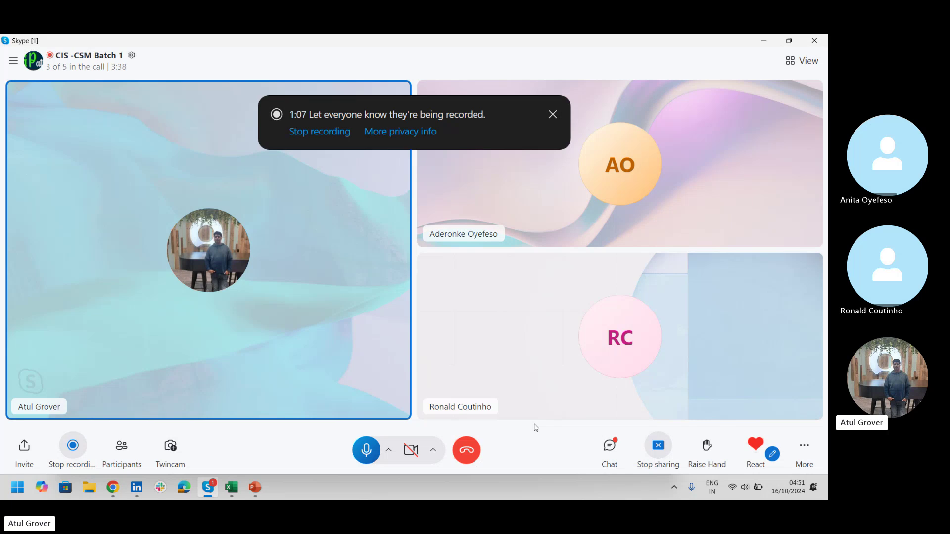
# - Adjust the system volume and bring the Chrome 'Log in | LNG' window to the front
pyautogui.press('XF86AudioLowerVolume')
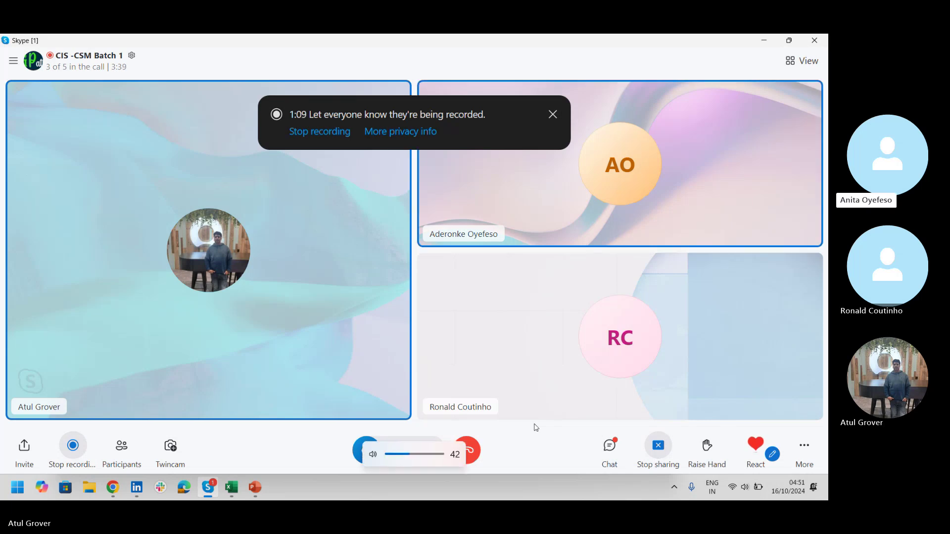
pyautogui.press('XF86AudioRaiseVolume')
pyautogui.press('XF86AudioRaiseVolume')
pyautogui.press('XF86AudioRaiseVolume')
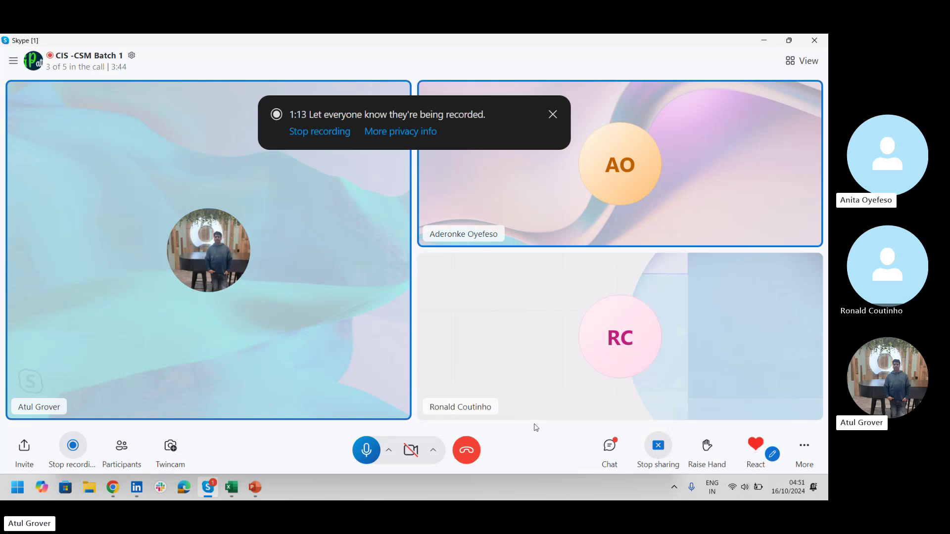
pyautogui.hotkey('alt', 'Tab')
pyautogui.hotkey('alt', 'Tab')
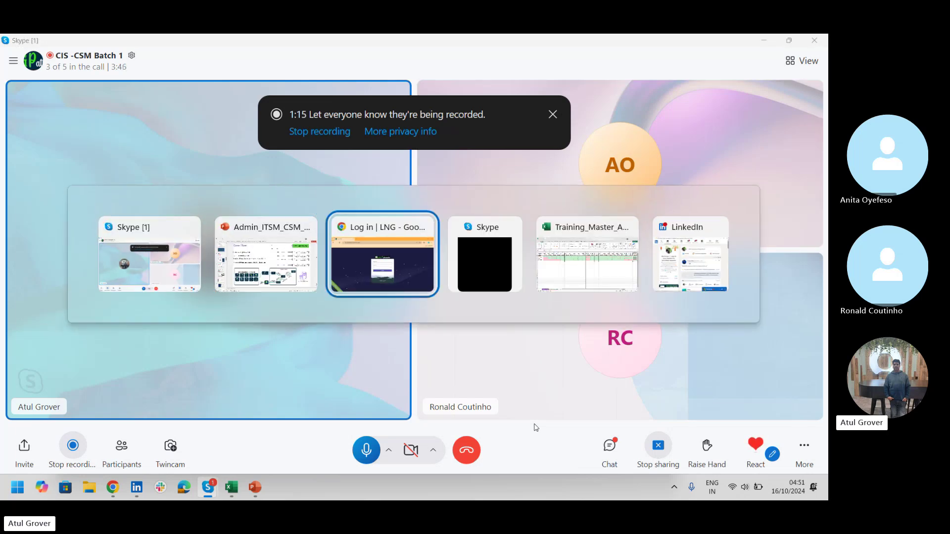
# - Enter the user name and account password on the LNG login page and sign in
pyautogui.write('admin')
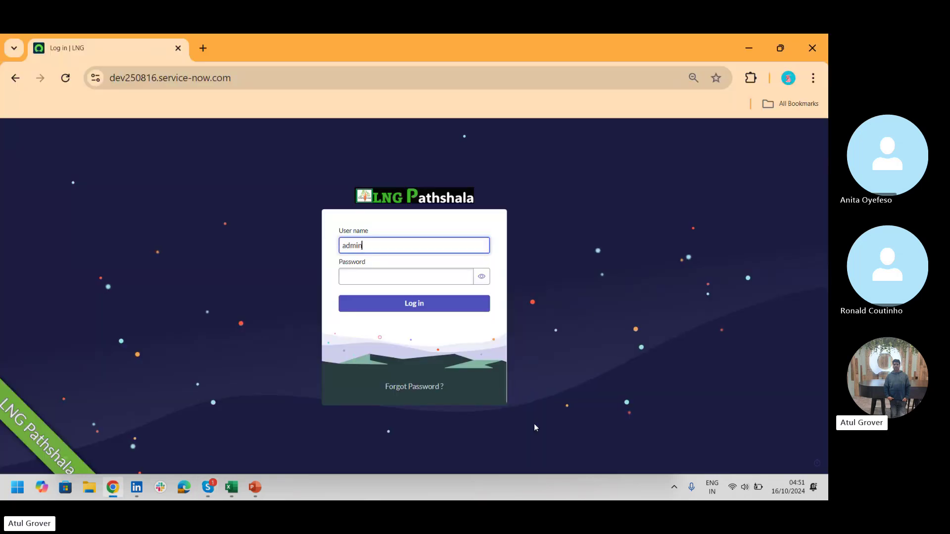
pyautogui.press('Tab')
pyautogui.write('••••••')
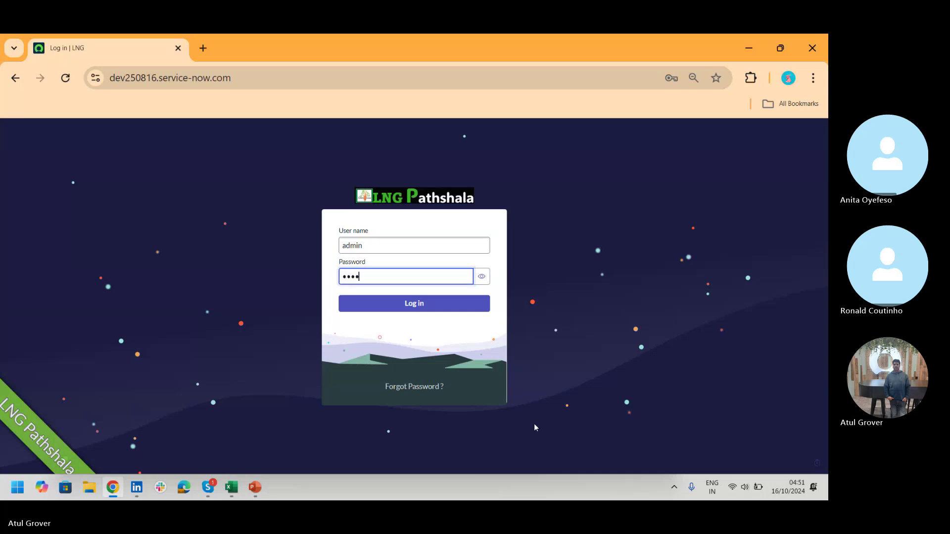
pyautogui.write('•••••')
pyautogui.press('Return')
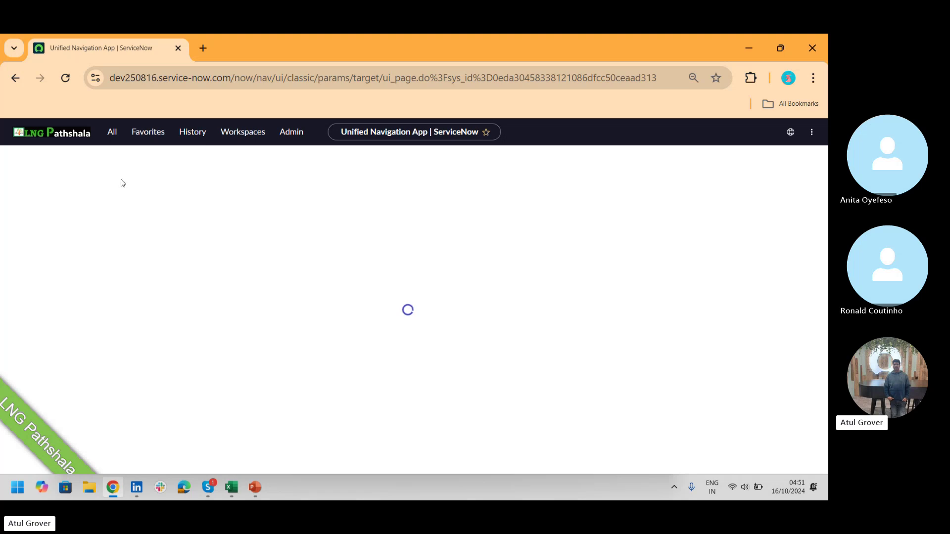
# - Search 'case' in the All menu, dismiss the 'Work your way' tour, and reload the stalled page
pyautogui.click(113, 132)
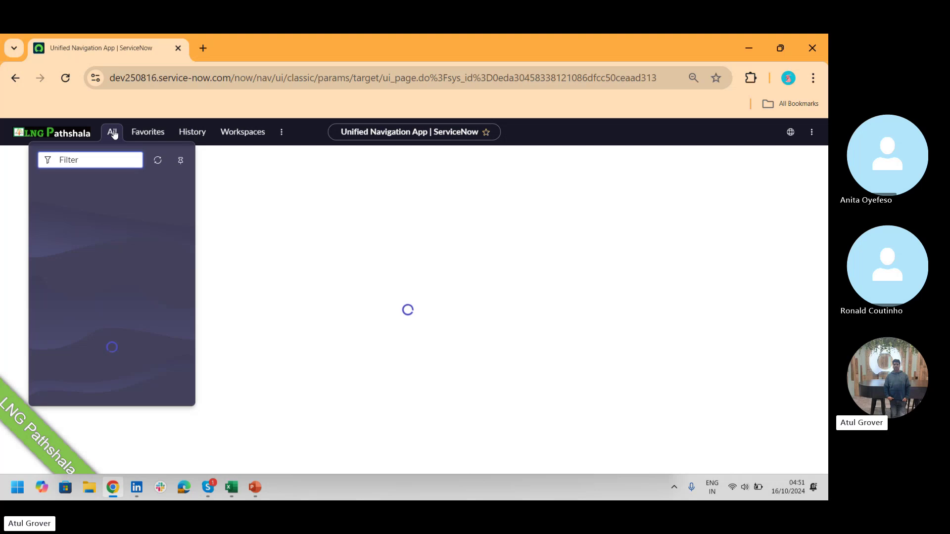
pyautogui.write('case')
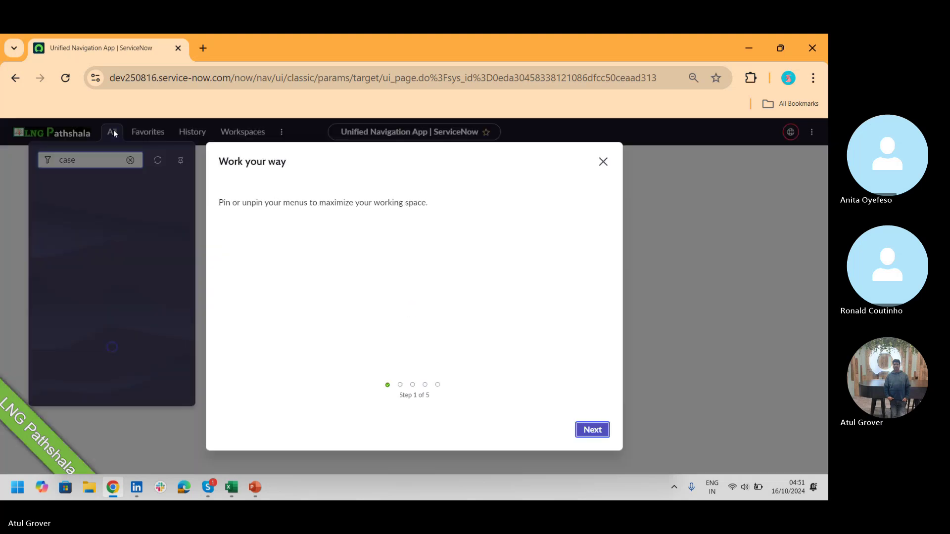
pyautogui.click(603, 161)
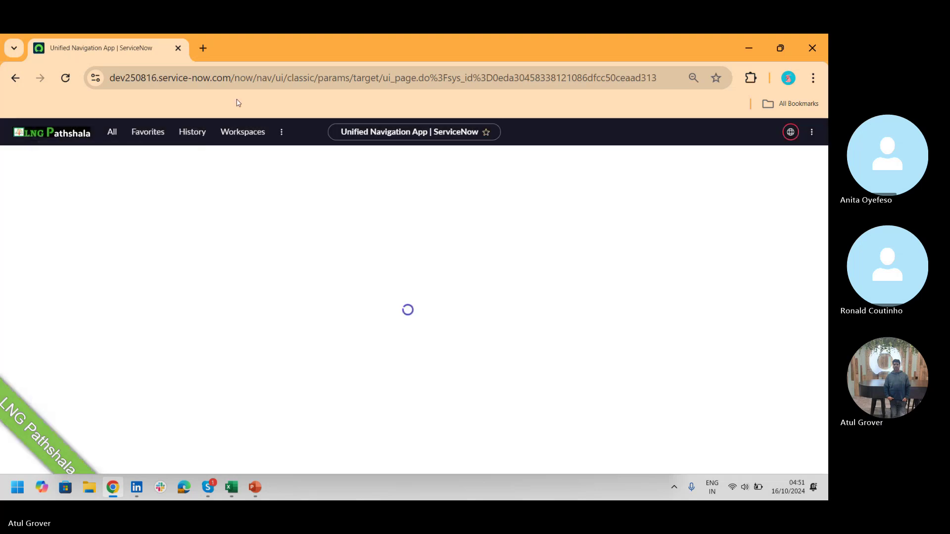
pyautogui.click(114, 132)
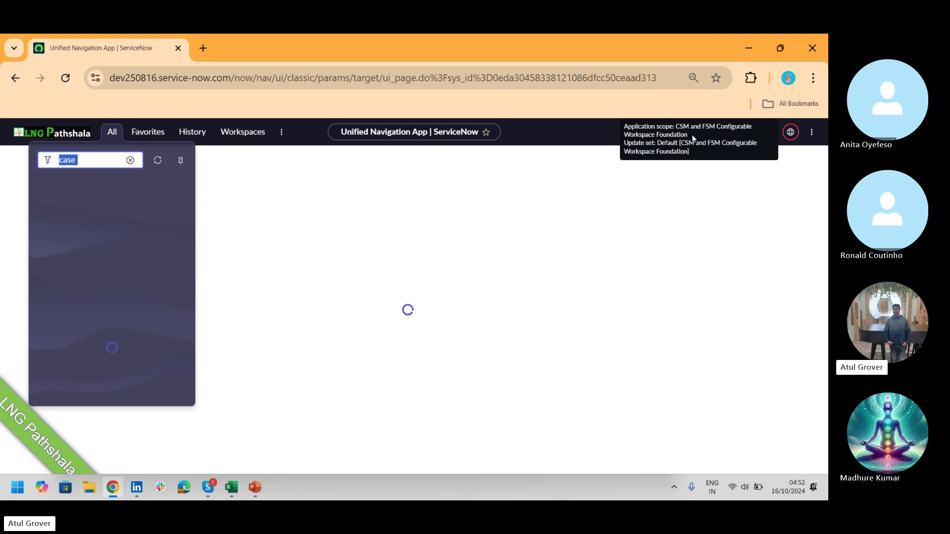
pyautogui.click(63, 81)
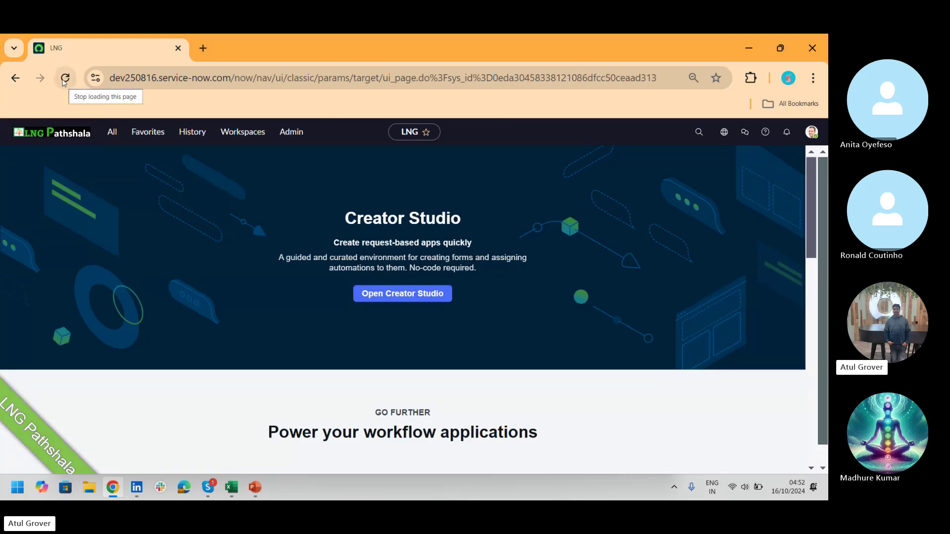
# - Filter the All menu for 'case ty' and open Manage Case Types to see the LNG type
pyautogui.click(112, 133)
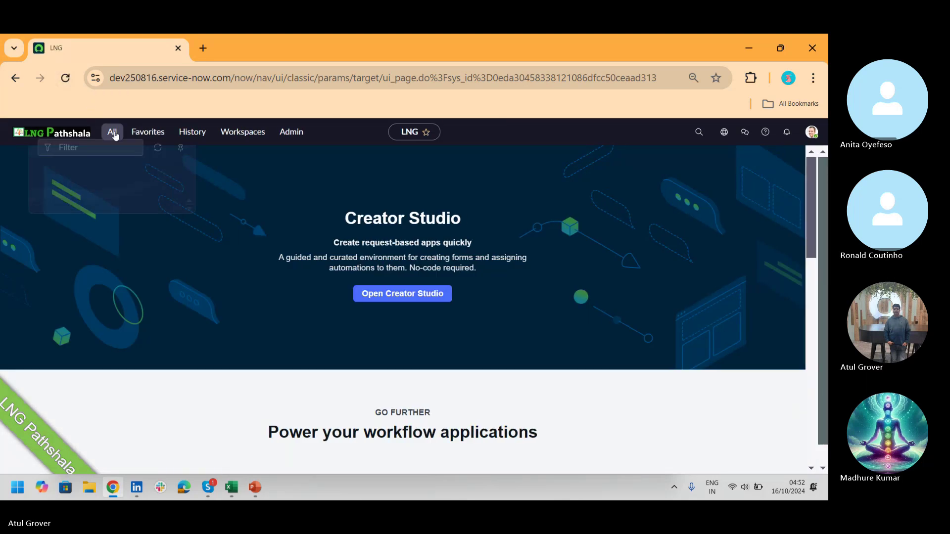
pyautogui.write('case ty')
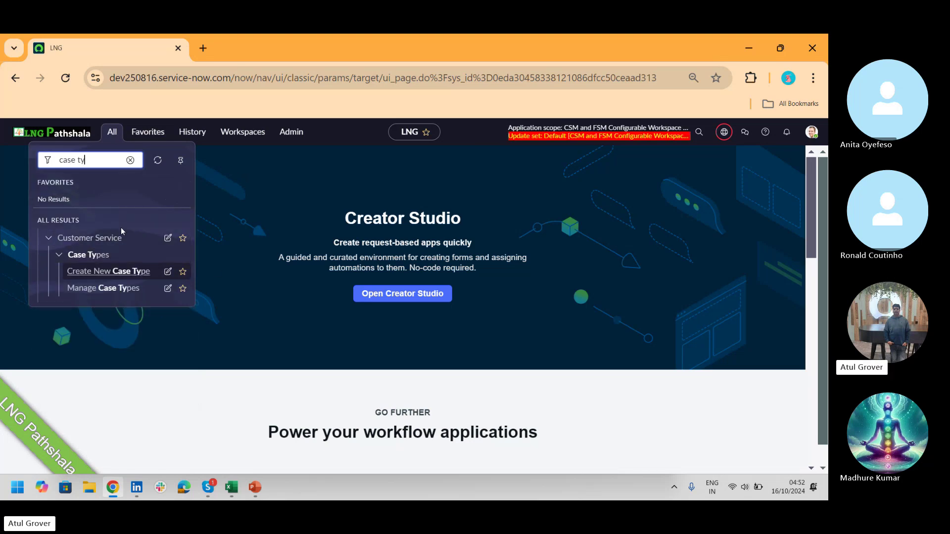
pyautogui.click(110, 288)
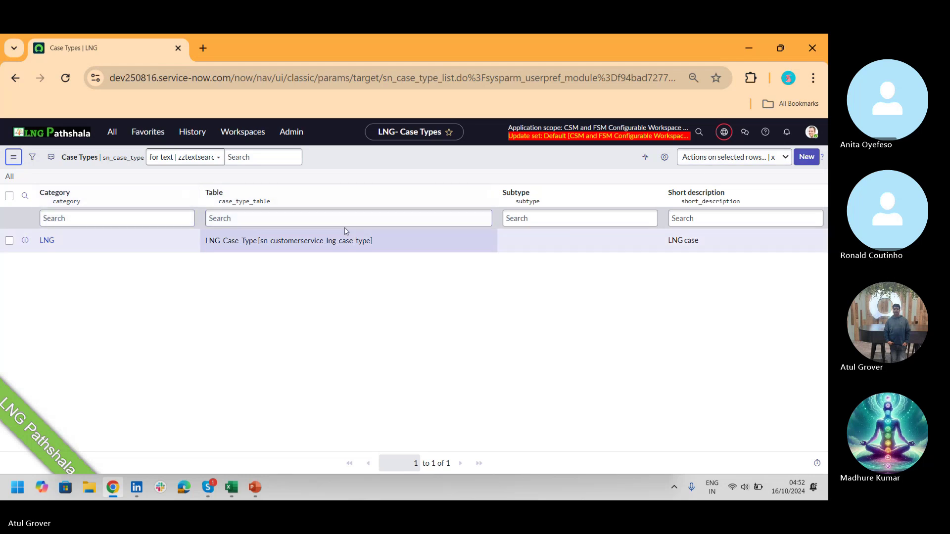
pyautogui.click(121, 135)
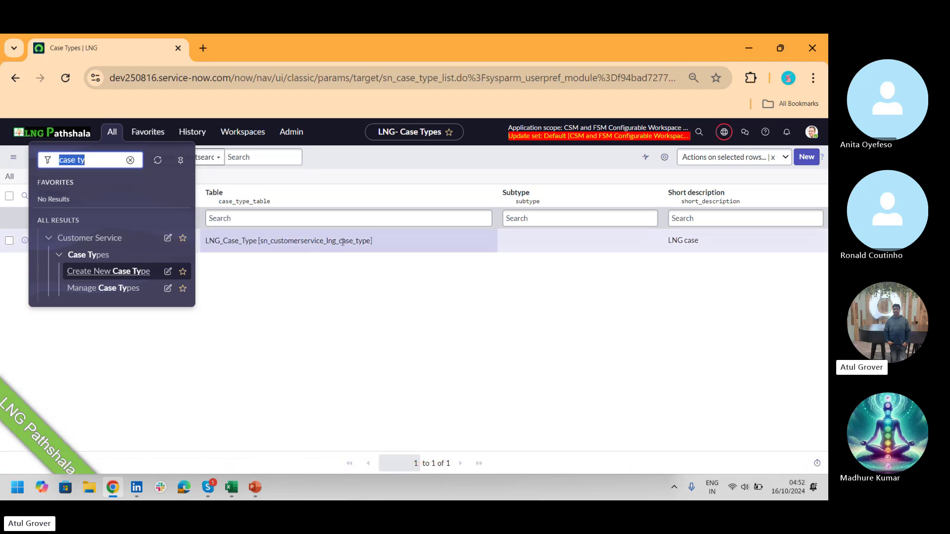
pyautogui.click(371, 272)
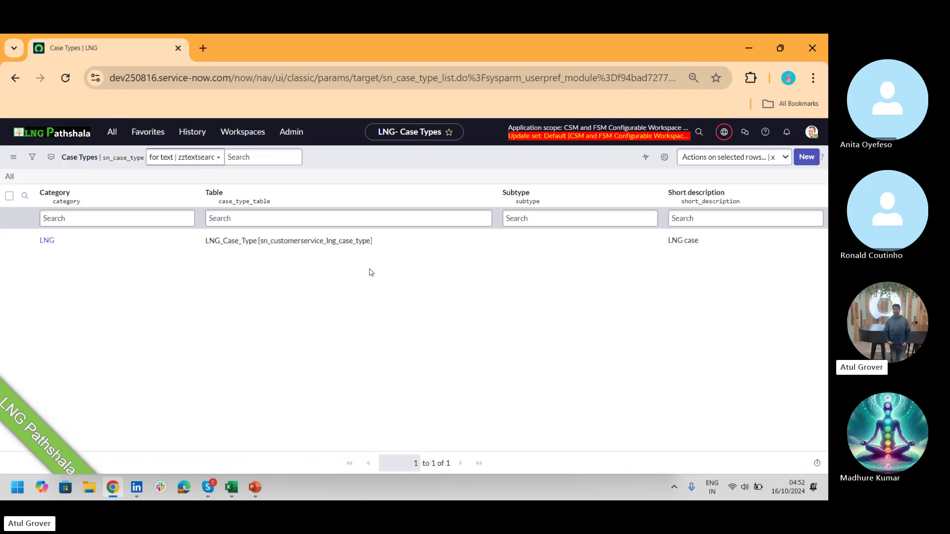
# - Start a new Case Type record, switch scope to CSM Case Types, and view Category choices
pyautogui.click(806, 165)
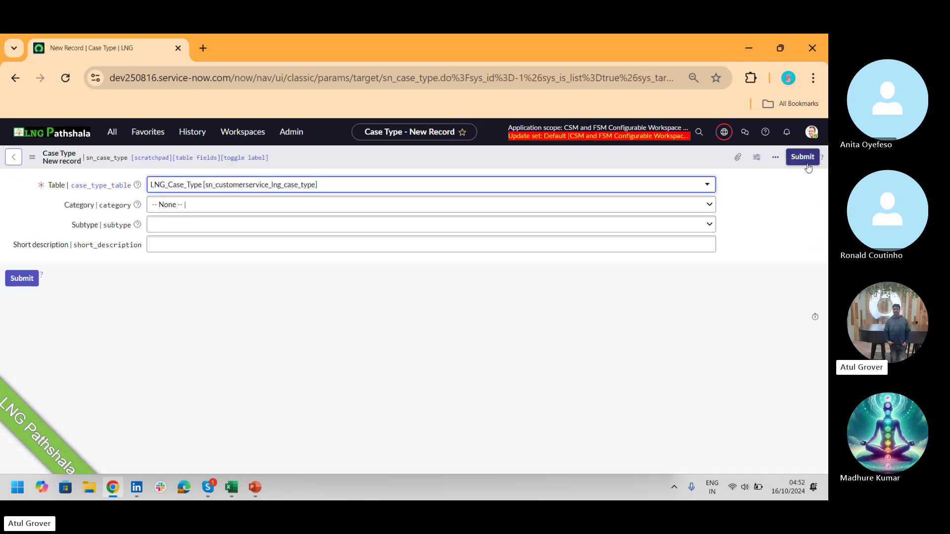
pyautogui.click(722, 134)
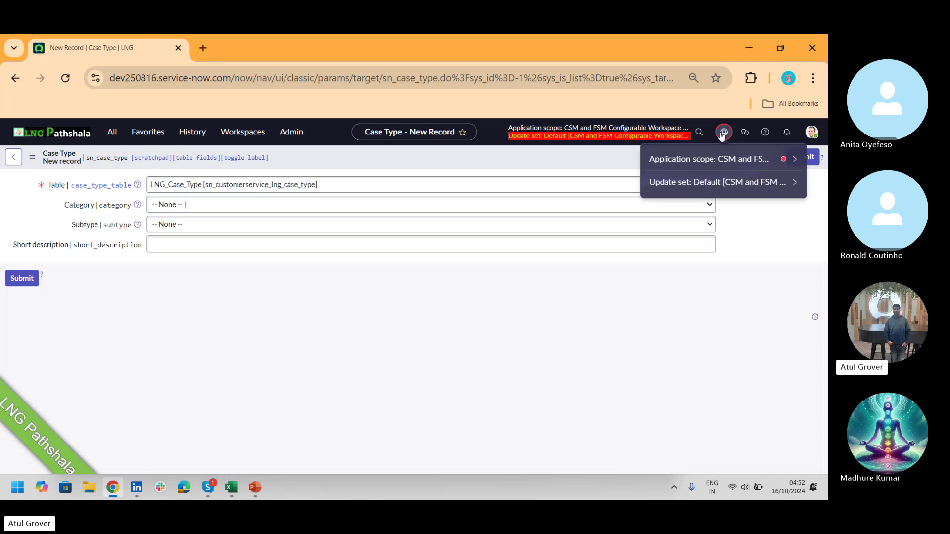
pyautogui.click(695, 160)
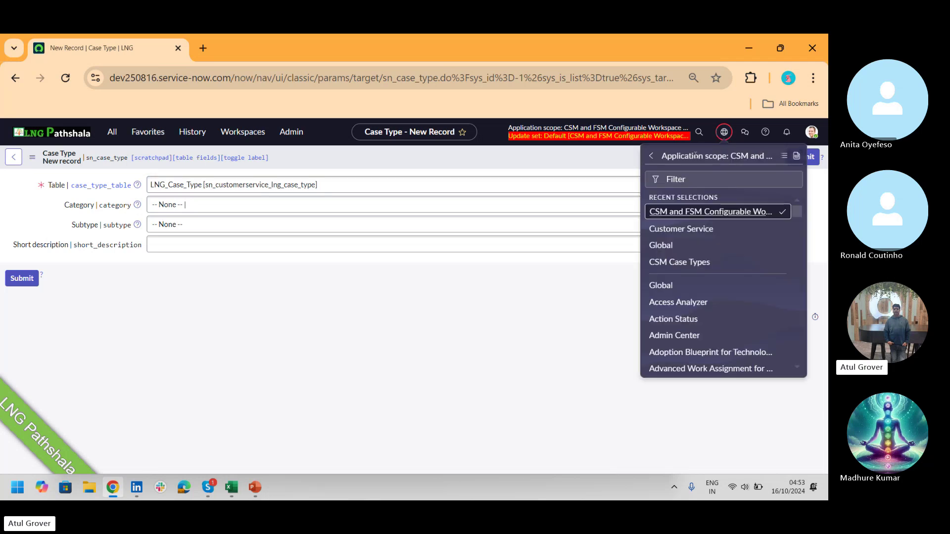
pyautogui.click(685, 261)
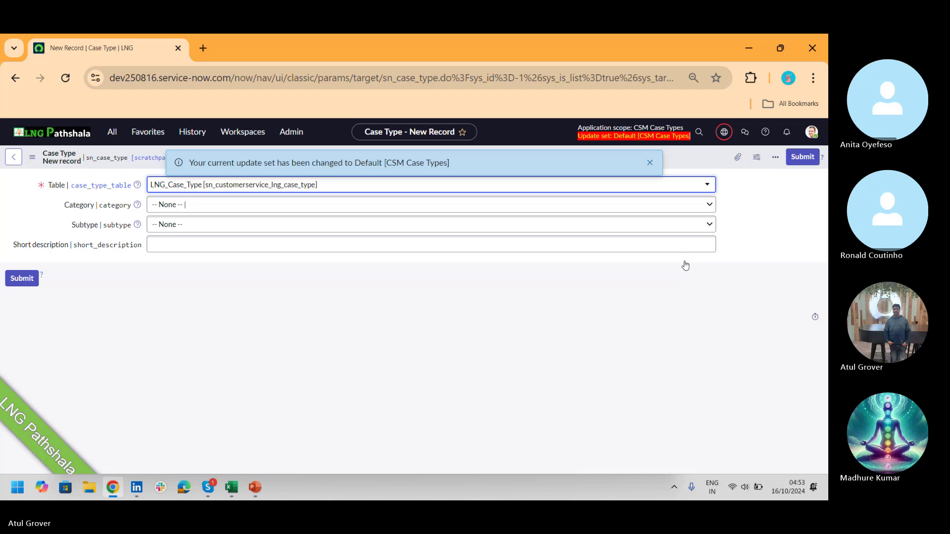
pyautogui.click(410, 206)
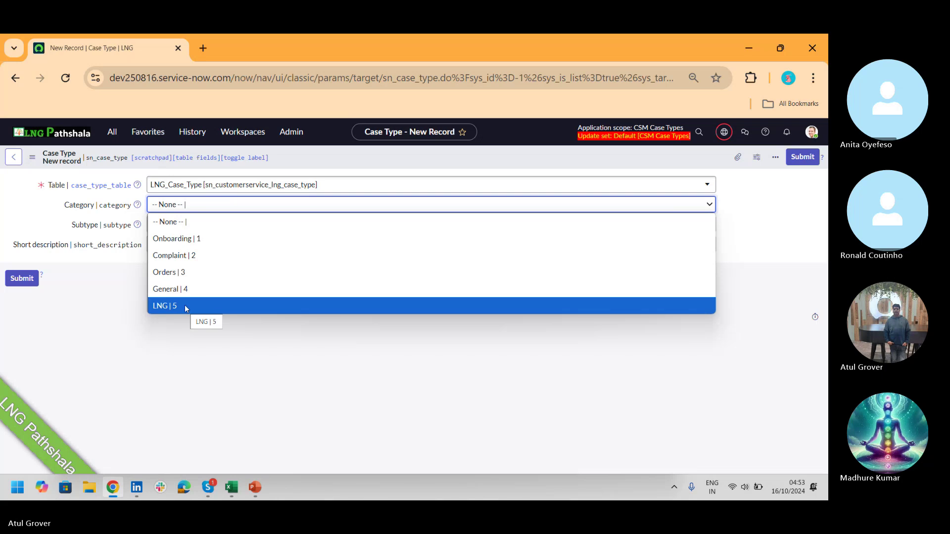
# - Open the Category field's dictionary entry via Configure Dictionary and show its Choices (5) list
pyautogui.click(84, 209)
pyautogui.rightClick(83, 208)
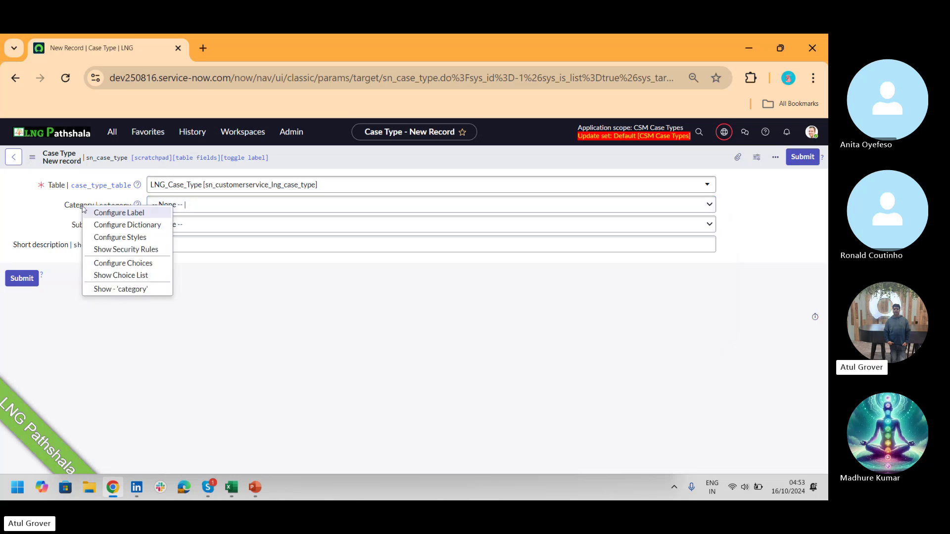
pyautogui.click(119, 231)
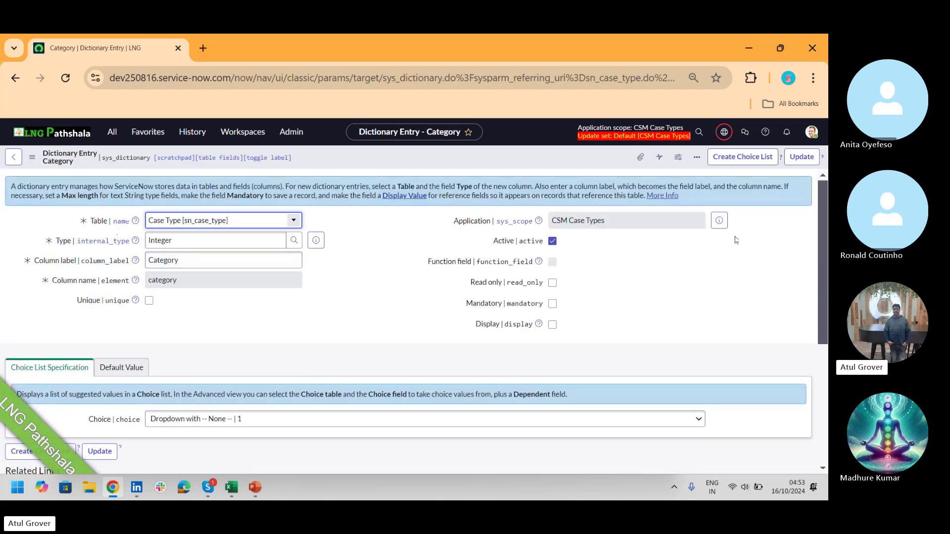
pyautogui.moveTo(821, 213); pyautogui.dragTo(776, 353)
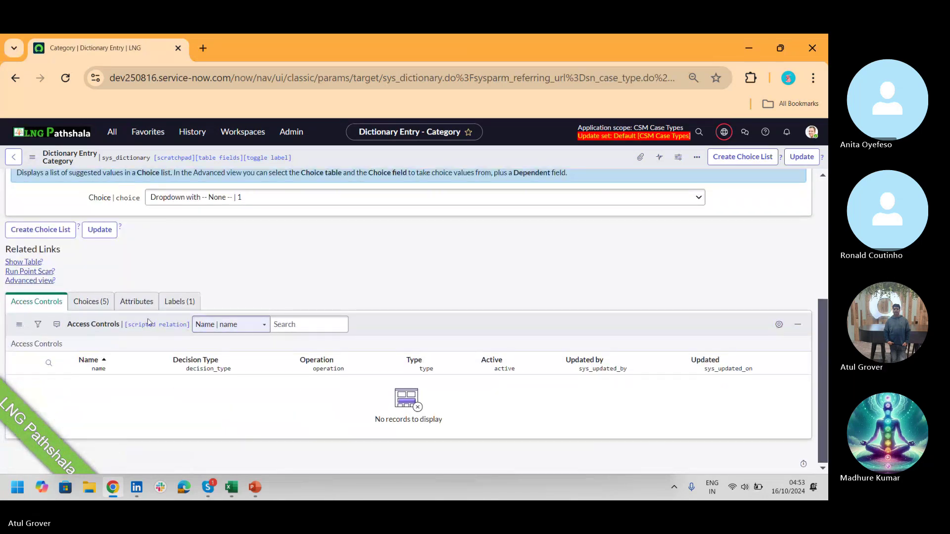
pyautogui.click(91, 302)
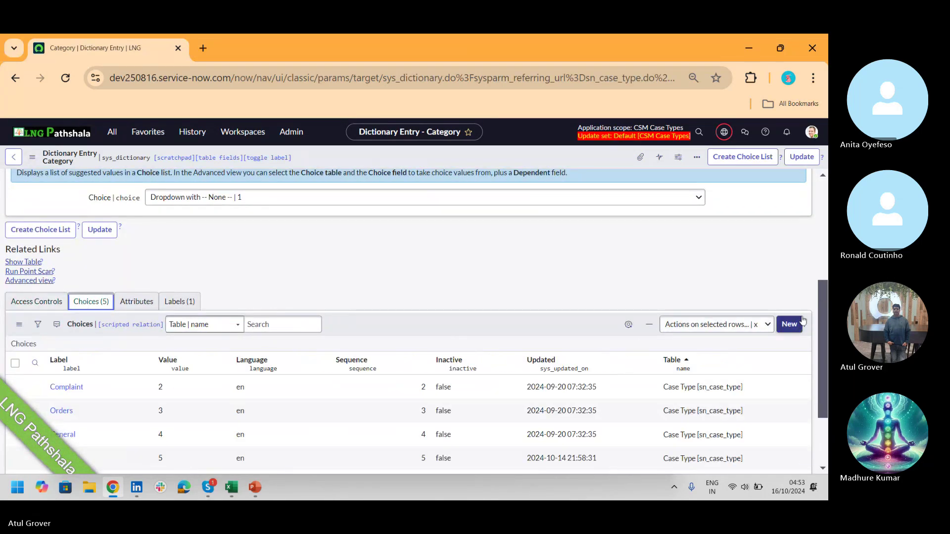
pyautogui.moveTo(825, 301); pyautogui.dragTo(825, 365)
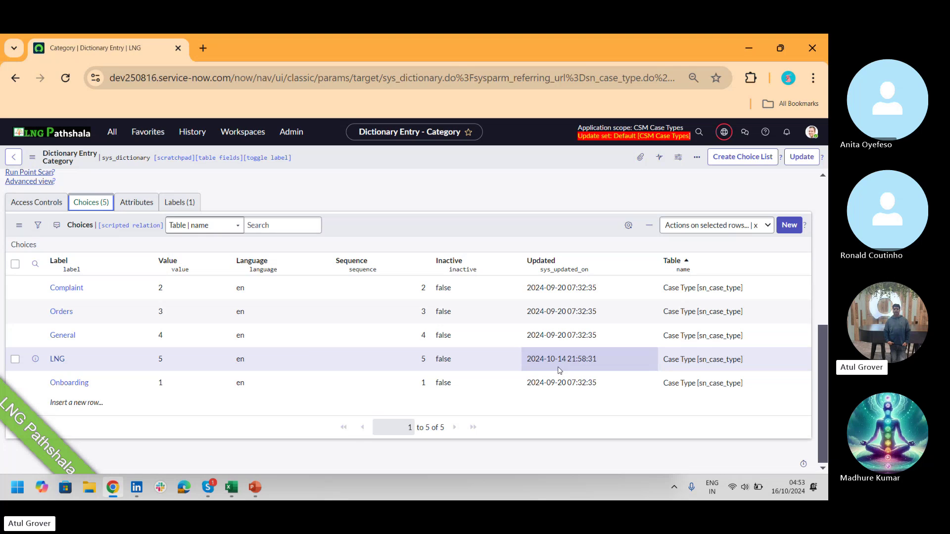
# - Load the dev25 instance in a new tab and launch CSM/FSM Configurable Workspace from Workspaces
pyautogui.click(203, 48)
pyautogui.write('de')
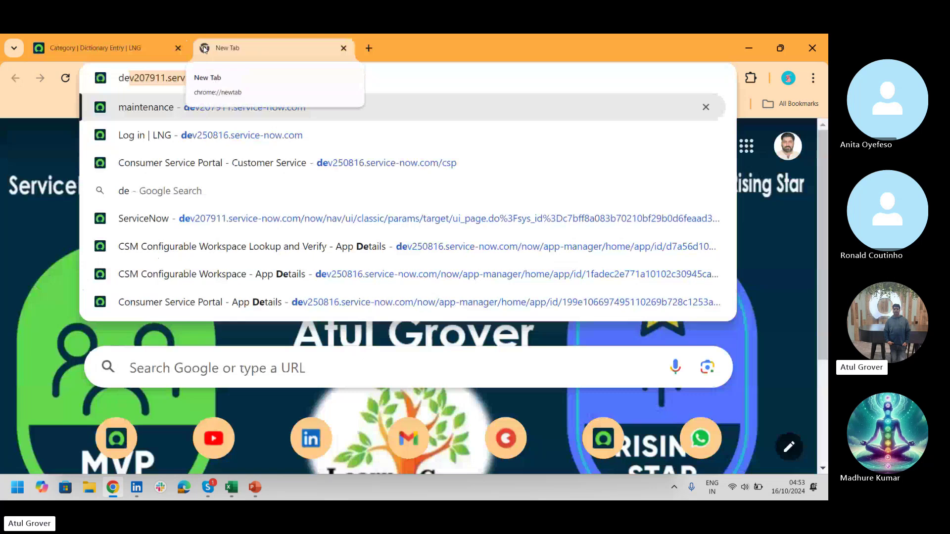
pyautogui.write('v25')
pyautogui.press('Return')
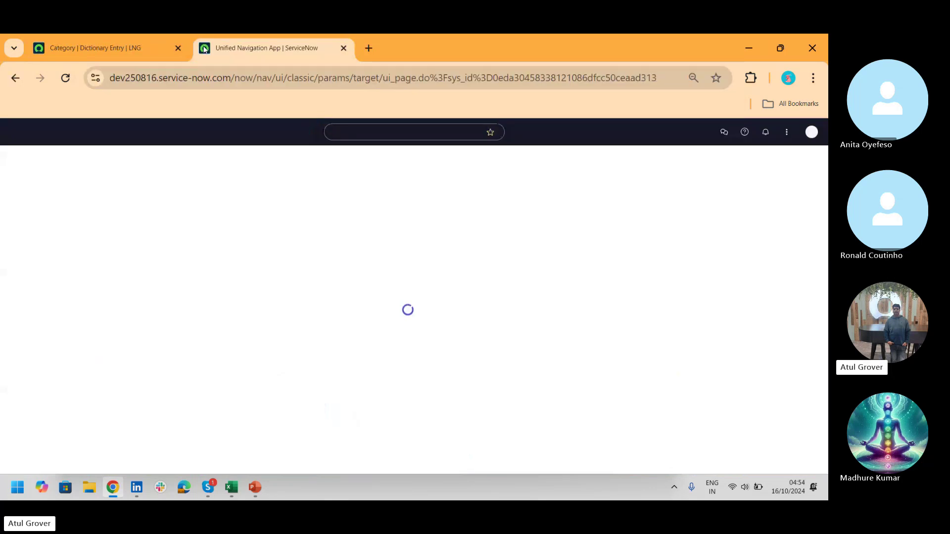
pyautogui.click(239, 134)
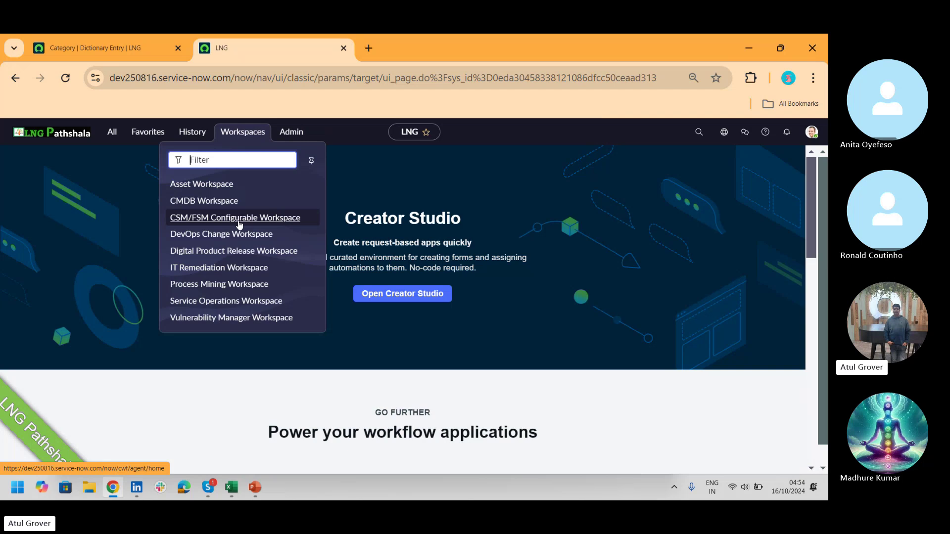
pyautogui.click(239, 224)
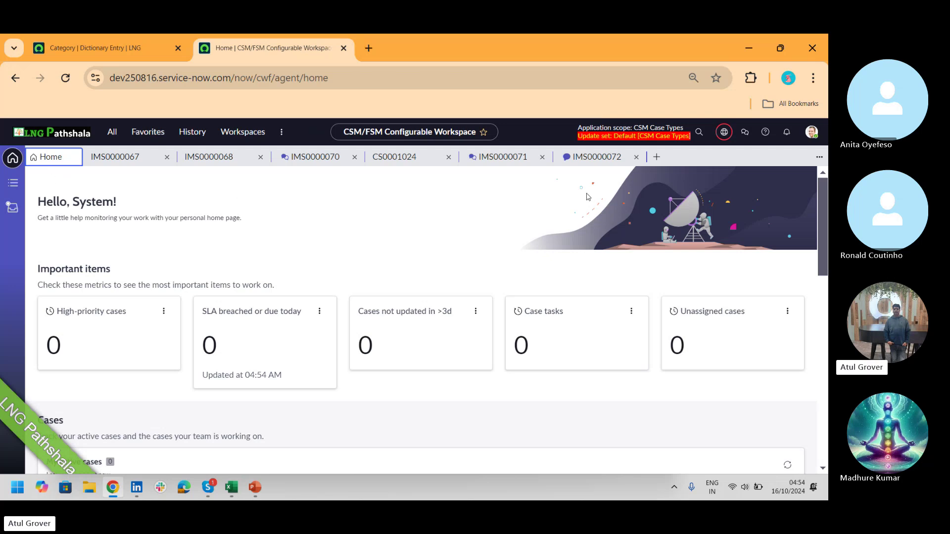
# - Start a new interaction and switch the application scope to Customer Service
pyautogui.click(658, 158)
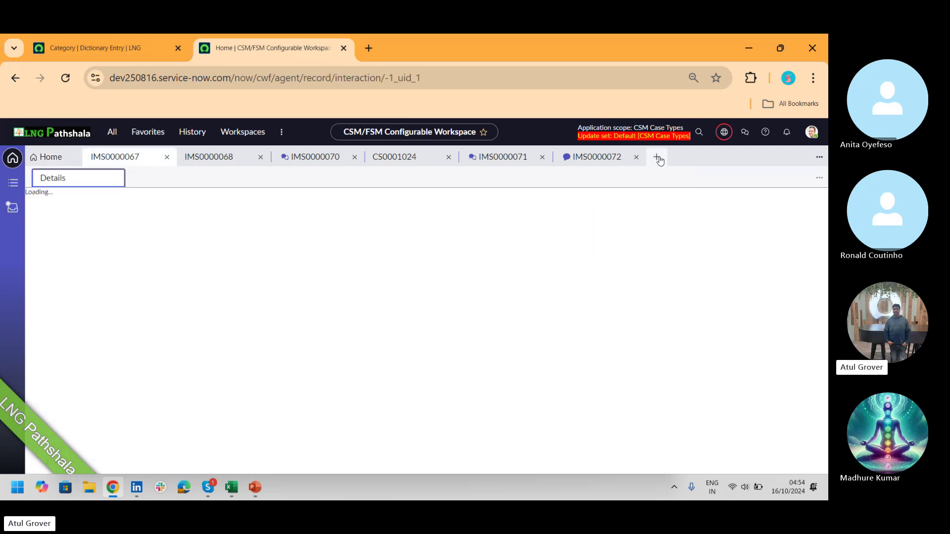
pyautogui.click(723, 132)
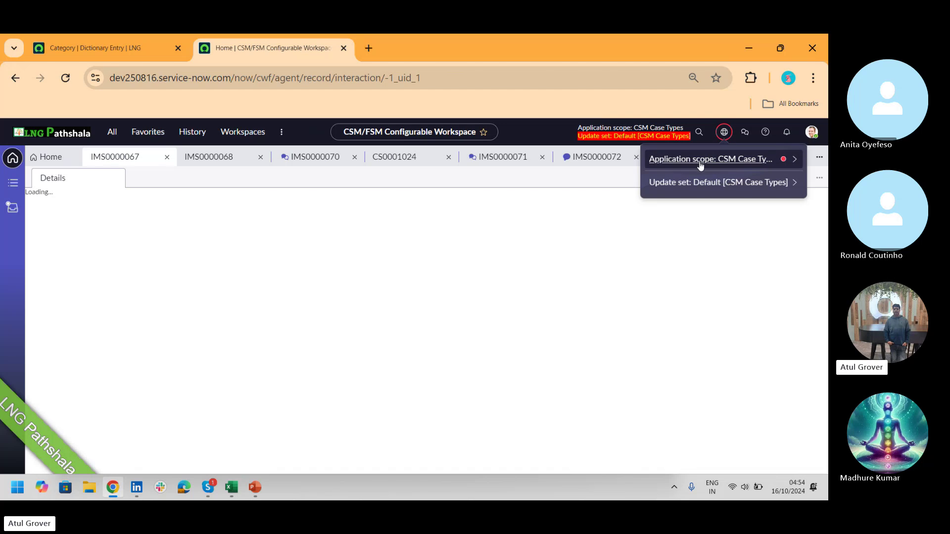
pyautogui.click(700, 159)
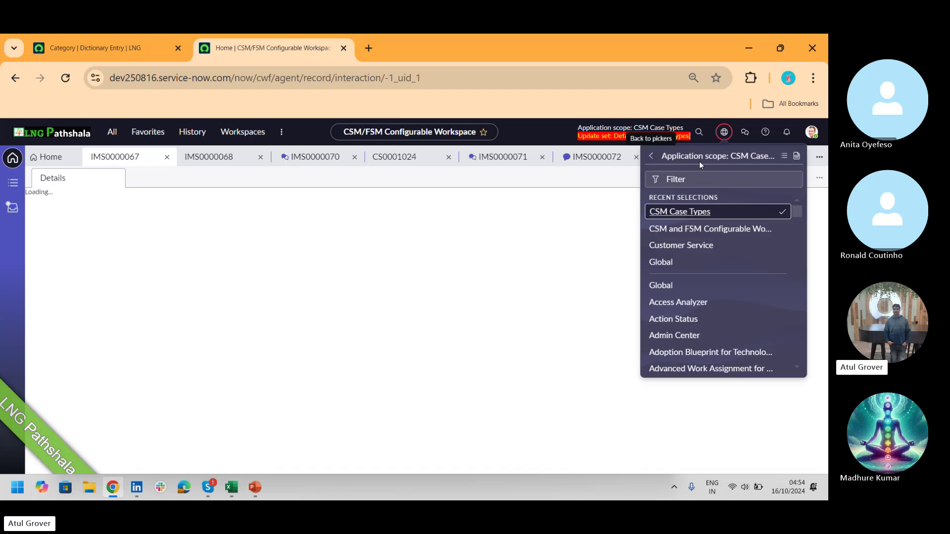
pyautogui.click(681, 246)
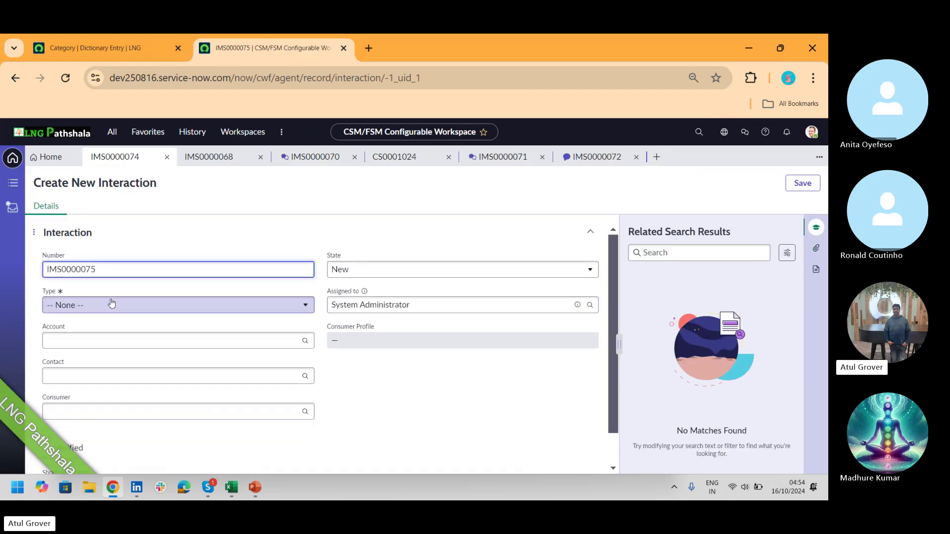
# - Set the interaction type to Chat, pick a recent consumer, and save it as IMS0000075
pyautogui.click(109, 304)
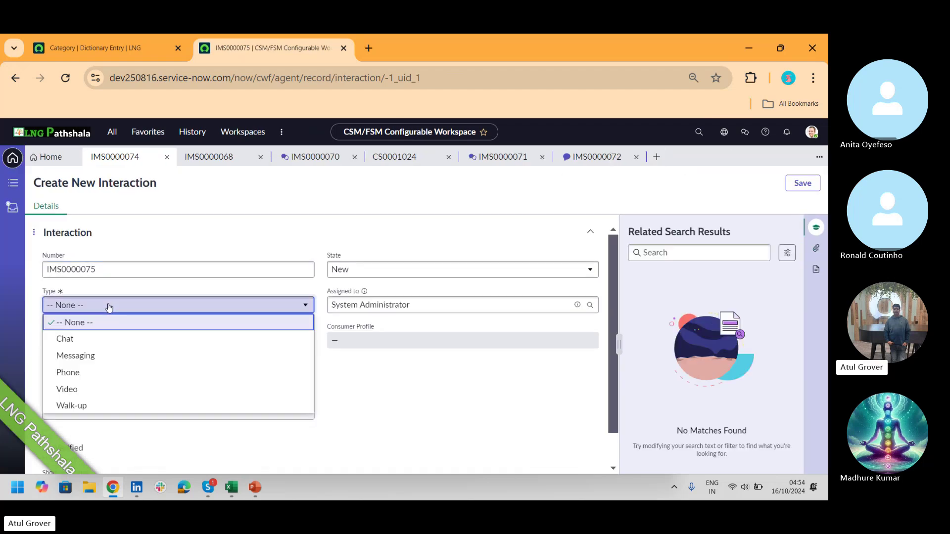
pyautogui.click(86, 355)
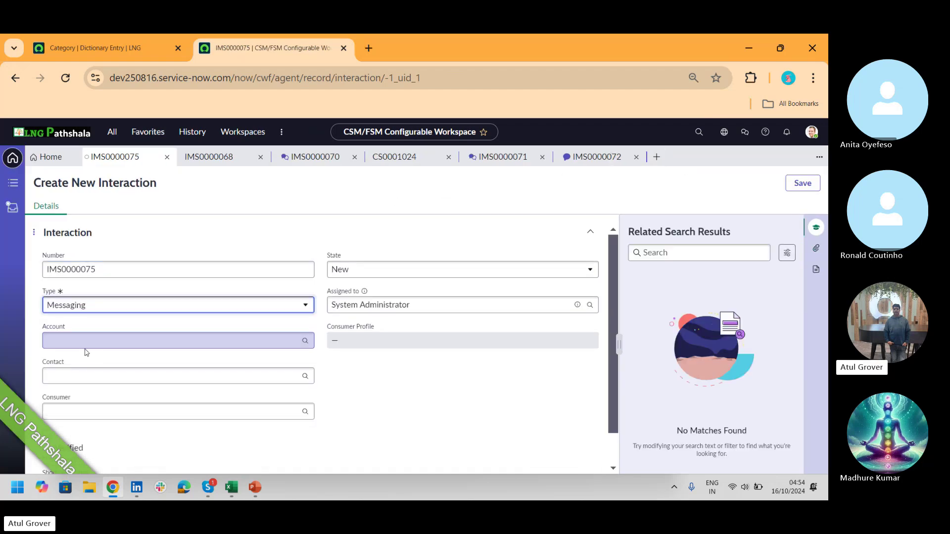
pyautogui.click(157, 307)
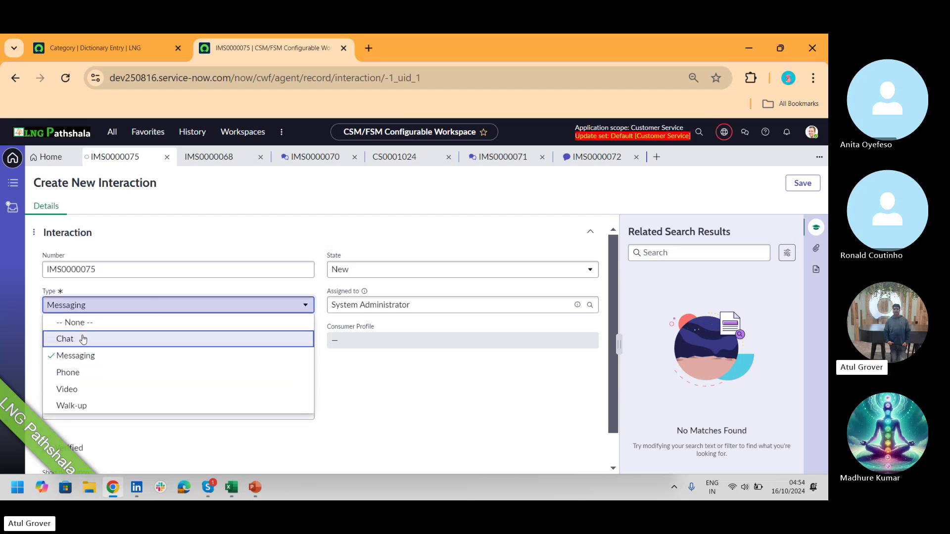
pyautogui.click(82, 339)
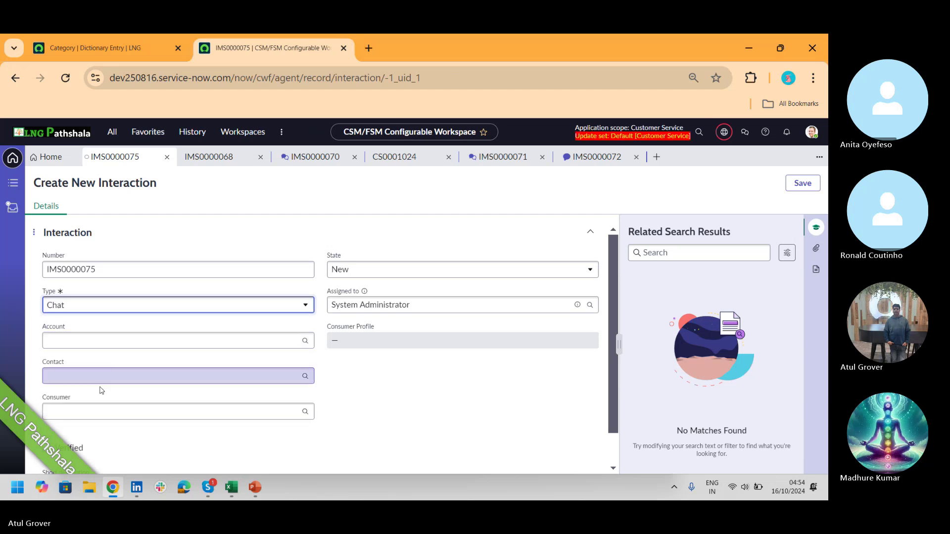
pyautogui.click(95, 411)
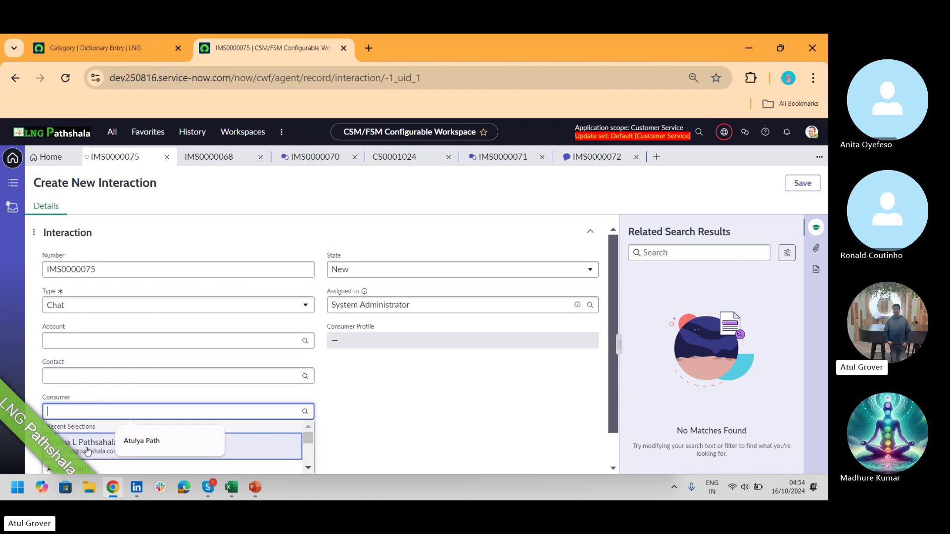
pyautogui.click(86, 448)
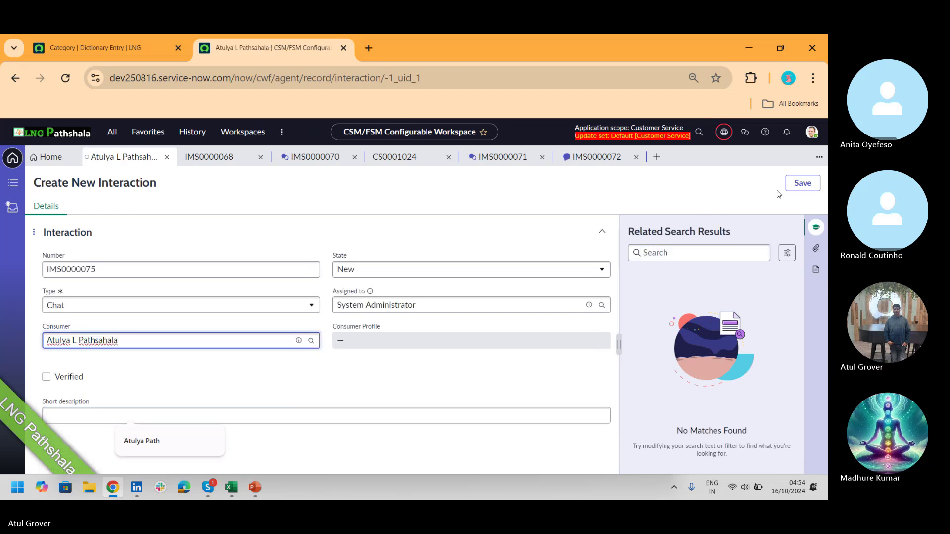
pyautogui.click(796, 187)
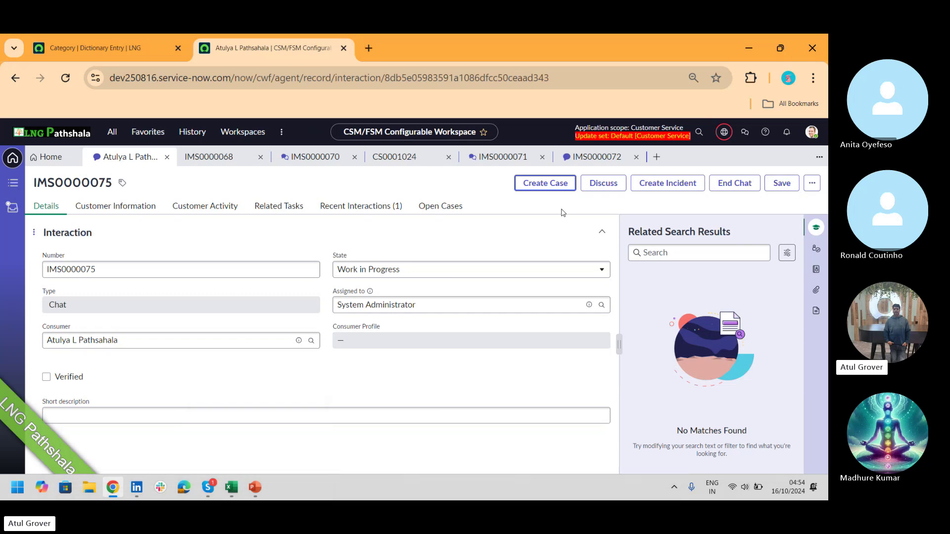
# - Open Create Case, close the dialog, and reopen it to find no services listed
pyautogui.click(549, 184)
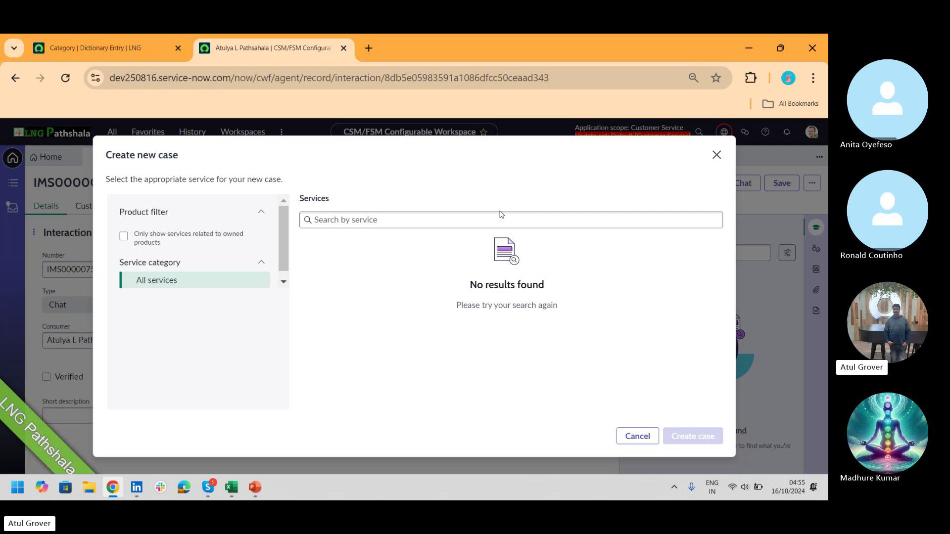
pyautogui.click(716, 155)
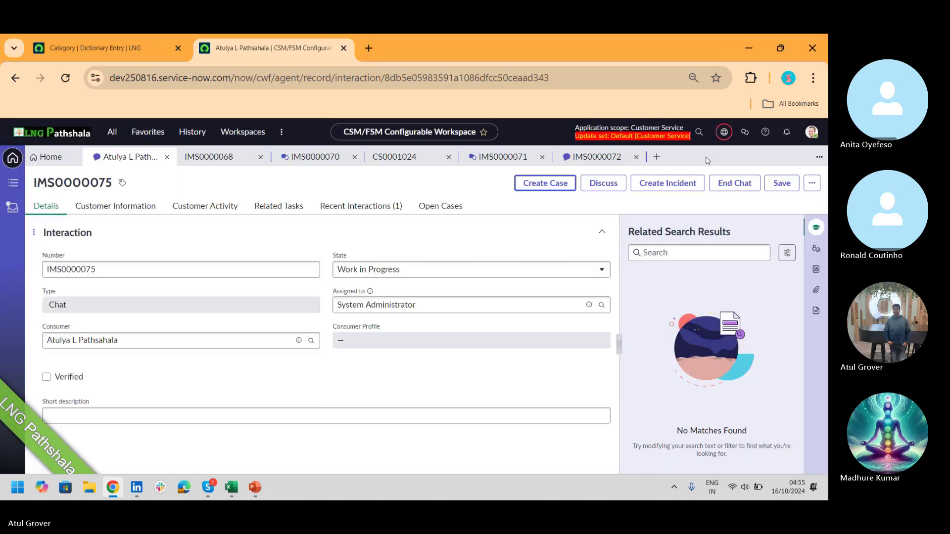
pyautogui.click(557, 184)
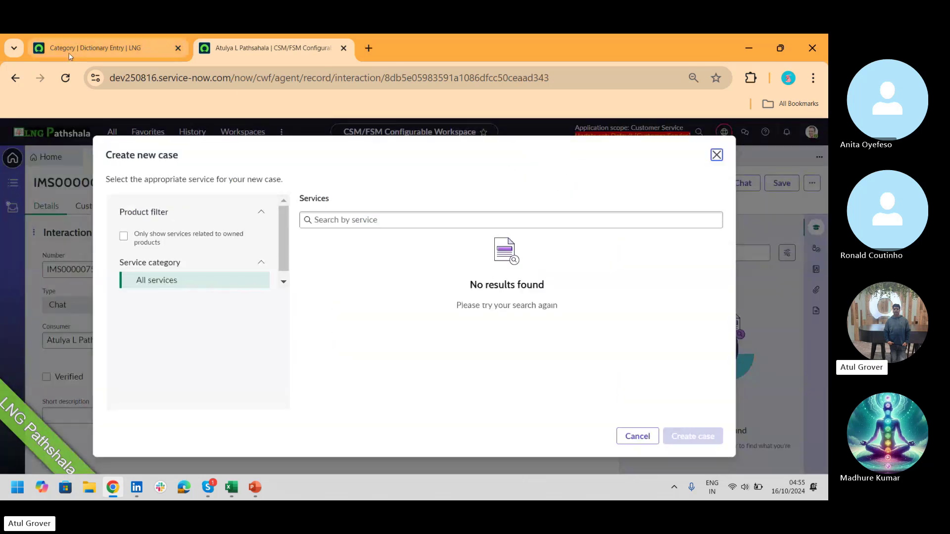
pyautogui.click(77, 56)
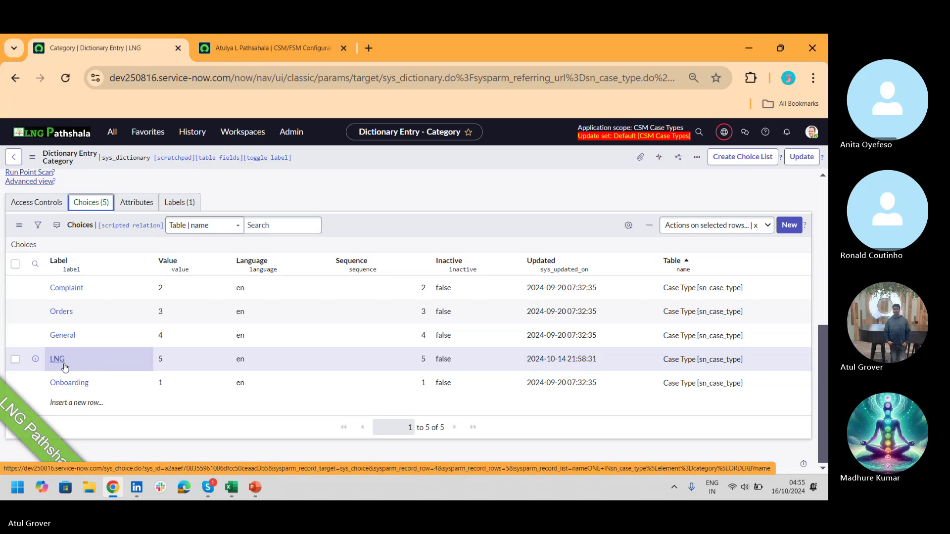
pyautogui.click(272, 48)
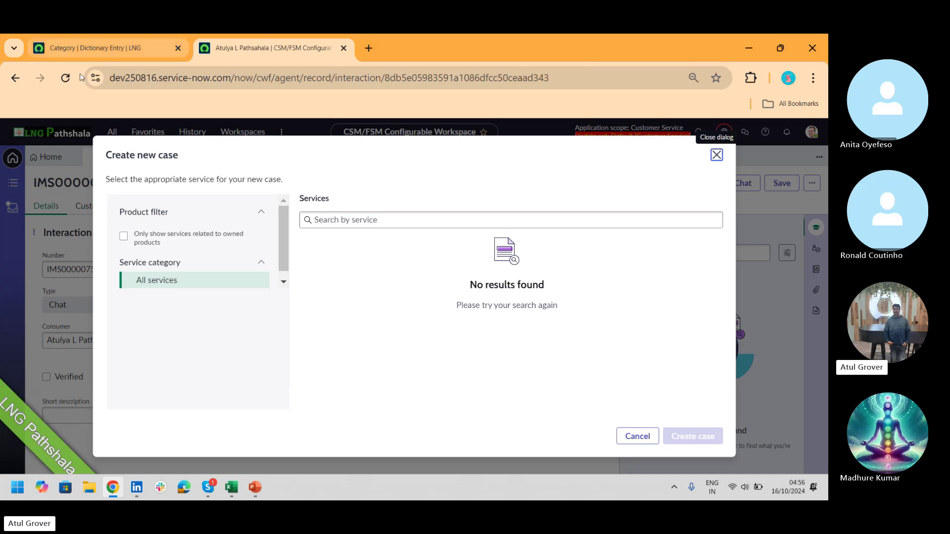
# - Return to the Dictionary Entry tab, then switch to the Skype call window
pyautogui.click(97, 52)
pyautogui.hotkey('alt', 'Tab')
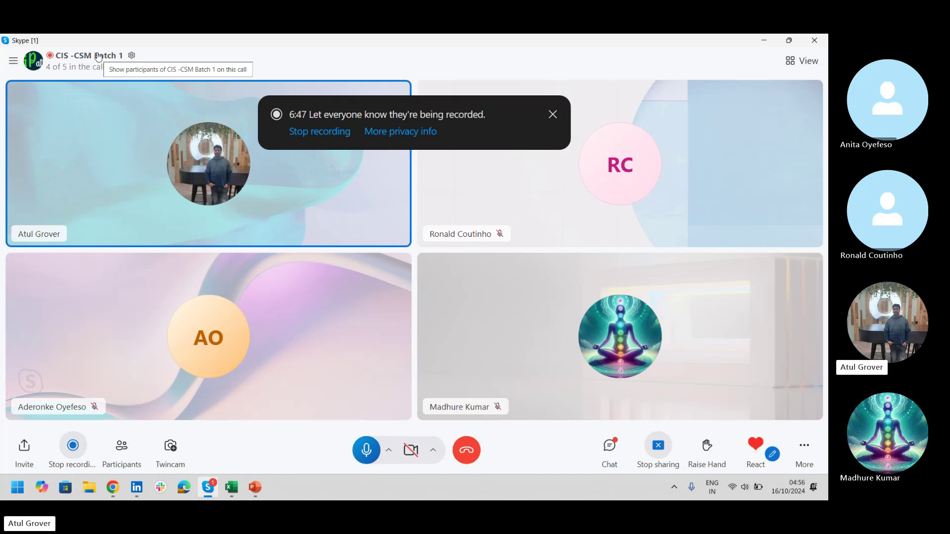
# - Switch from Skype back to Chrome, which shows the Category dictionary entry and its five case type choices
pyautogui.hotkey('alt', 'Tab')
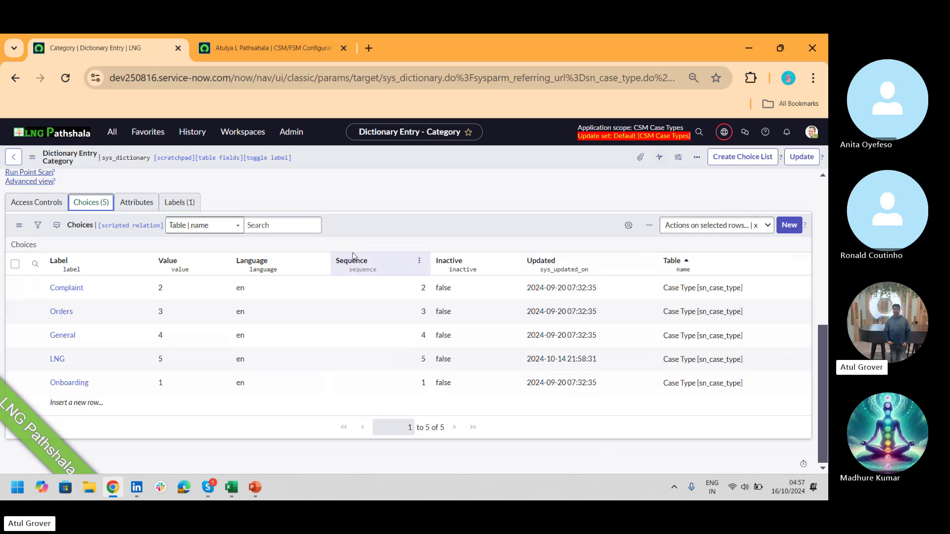
# - Start a new case type with the platform table creation feature, reaching a blank Table form
pyautogui.click(112, 131)
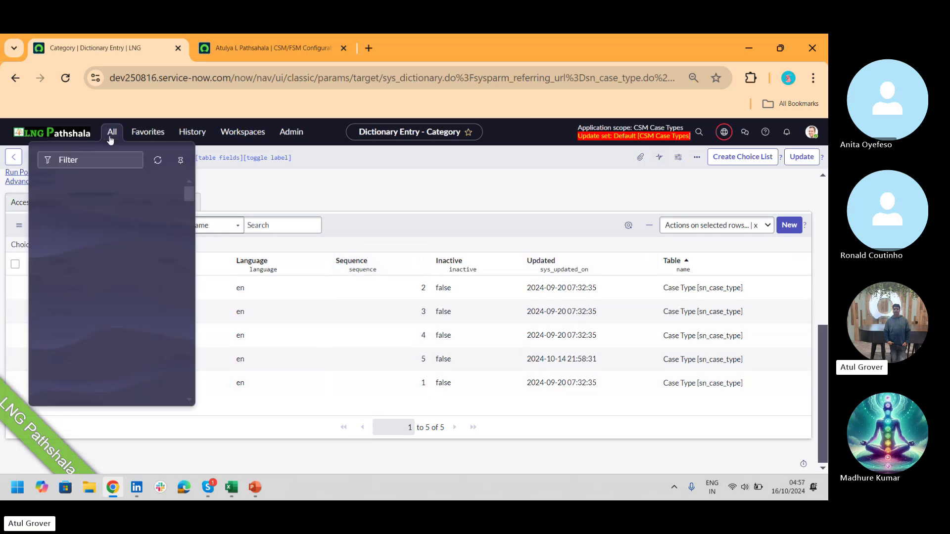
pyautogui.write('case')
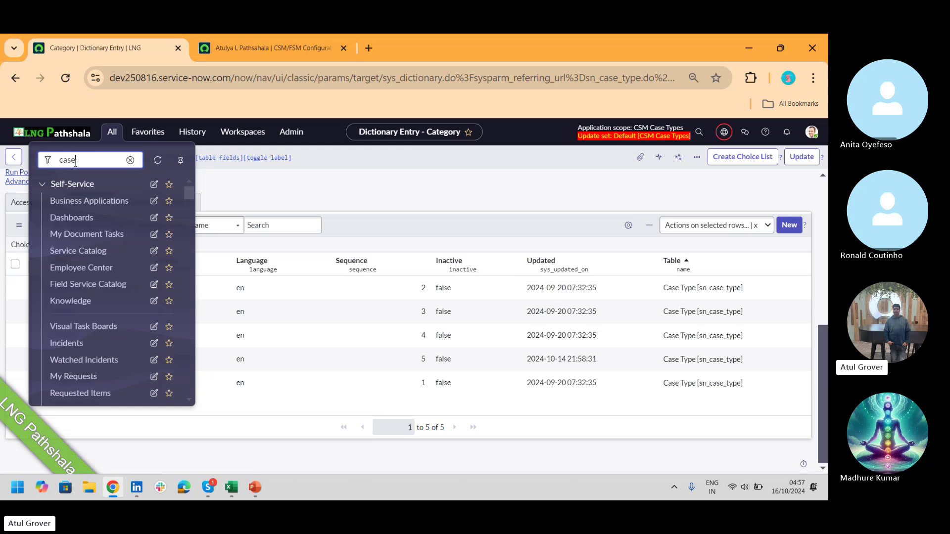
pyautogui.write(' ty')
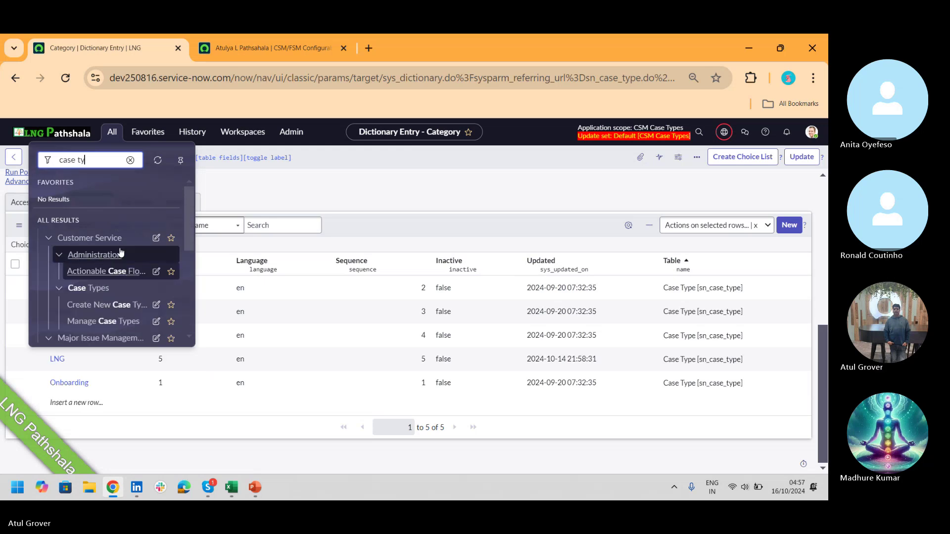
pyautogui.write('pe')
pyautogui.click(110, 272)
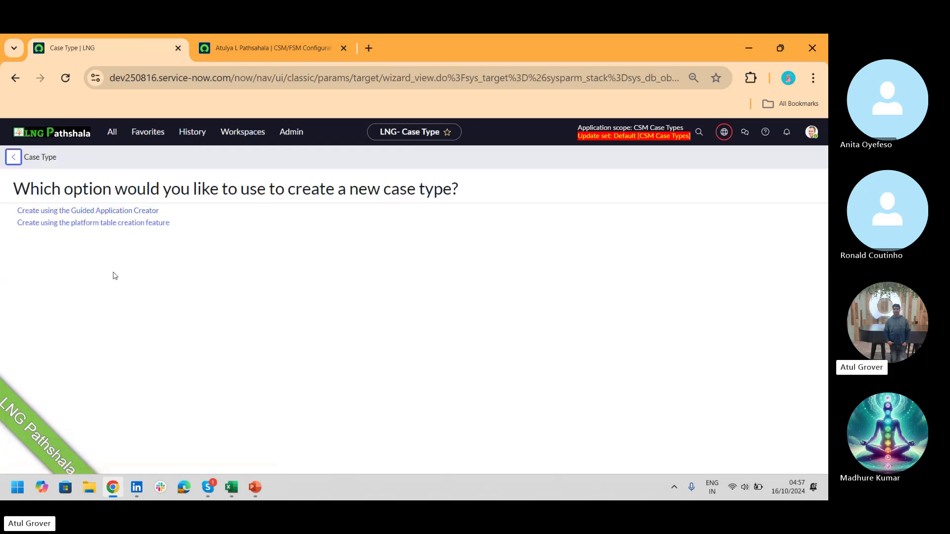
pyautogui.click(126, 227)
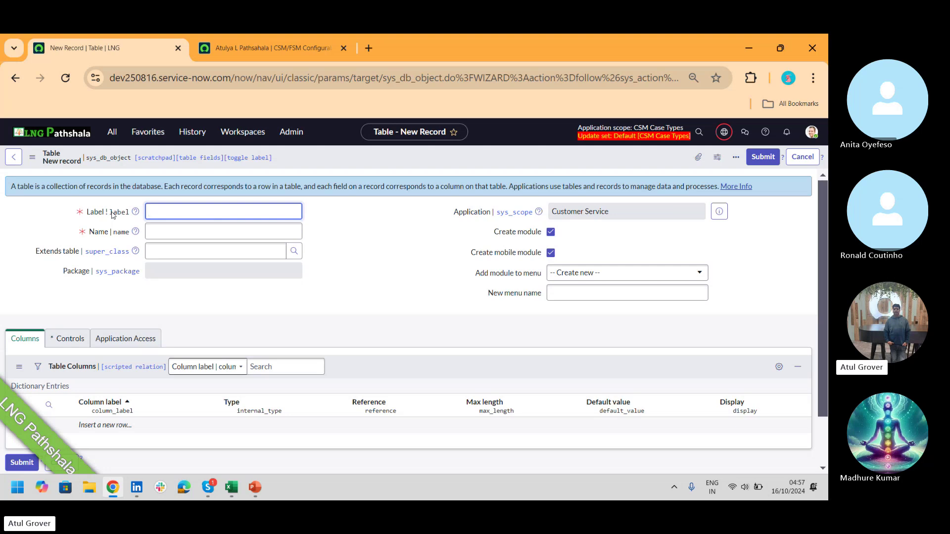
# - Open the Tables list in a new browser tab from the navigator
pyautogui.click(112, 131)
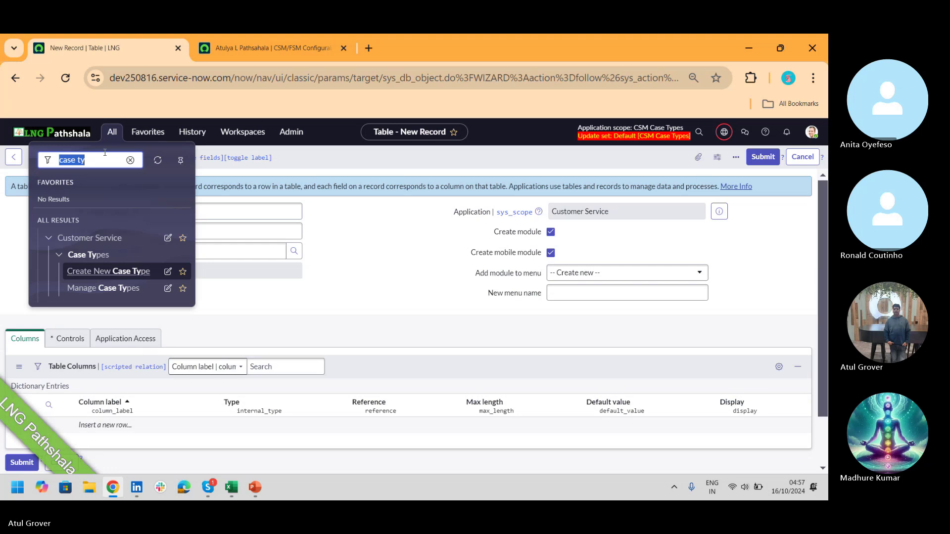
pyautogui.write('tables')
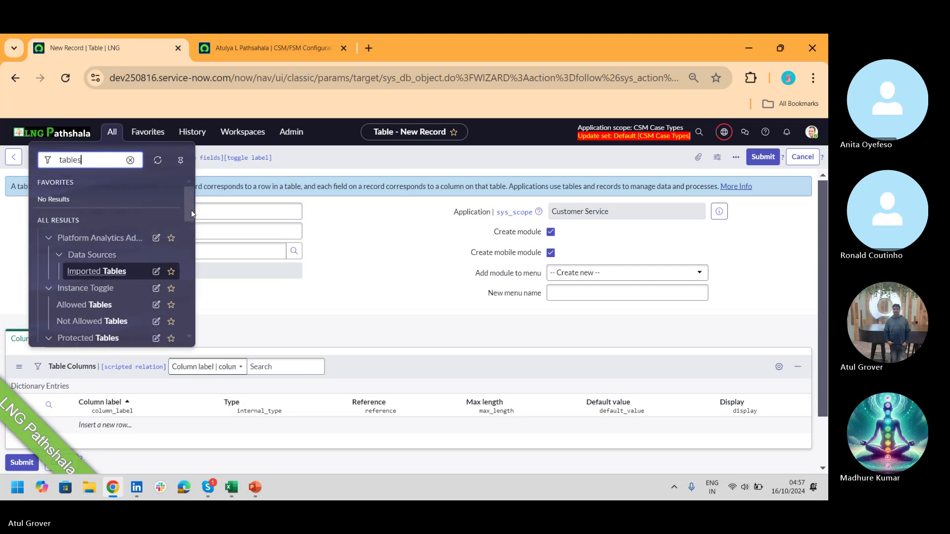
pyautogui.moveTo(191, 207); pyautogui.dragTo(196, 271)
pyautogui.middleClick(72, 268)
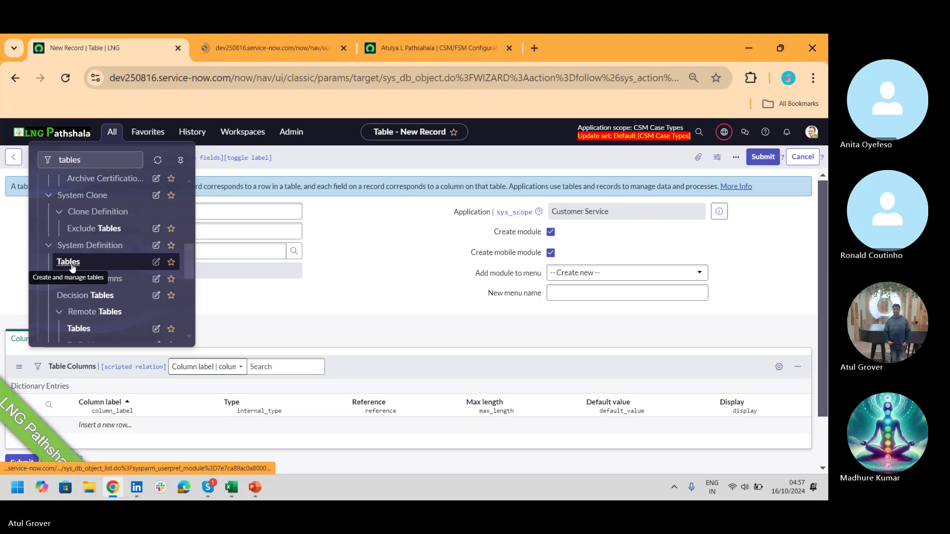
pyautogui.click(290, 50)
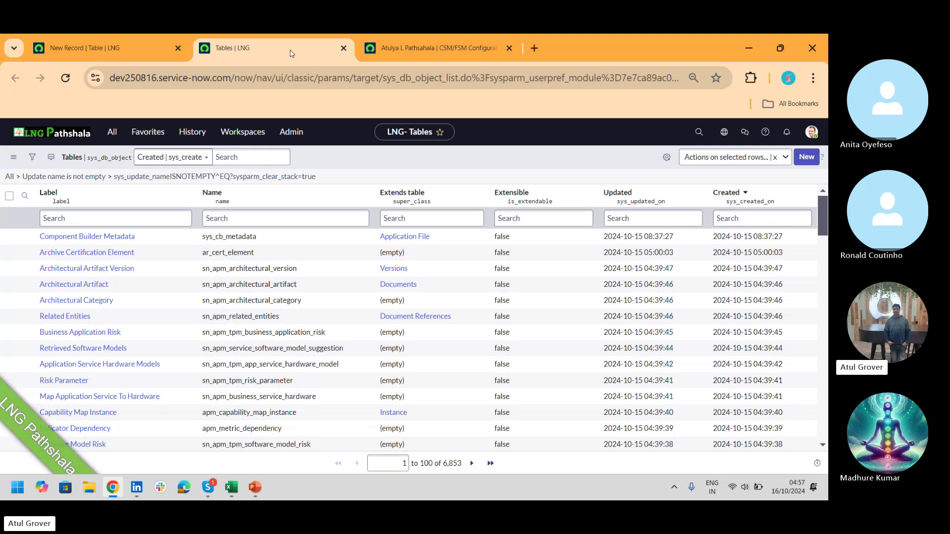
# - Filter the Tables list's Name column with *case_ so only the 19 case tables remain
pyautogui.click(276, 218)
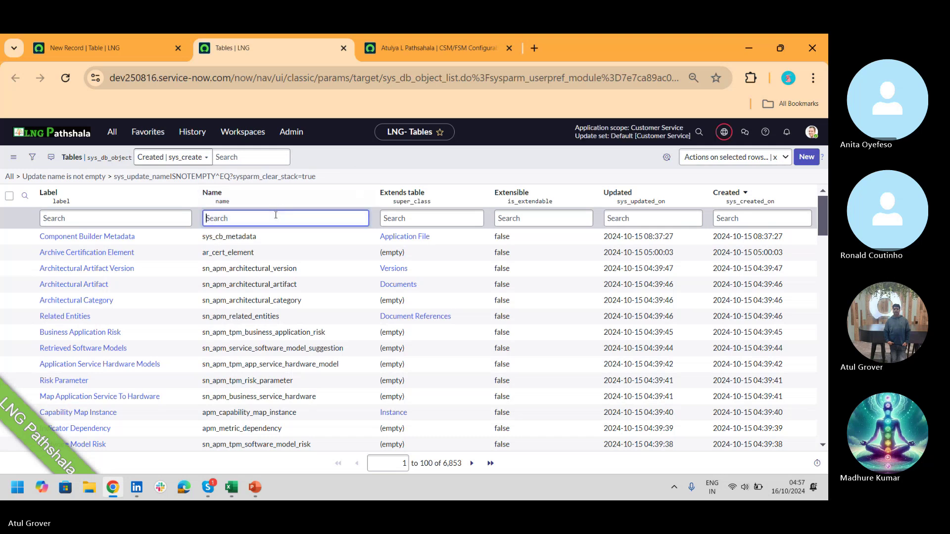
pyautogui.write('s')
pyautogui.press('BackSpace')
pyautogui.press('BackSpace')
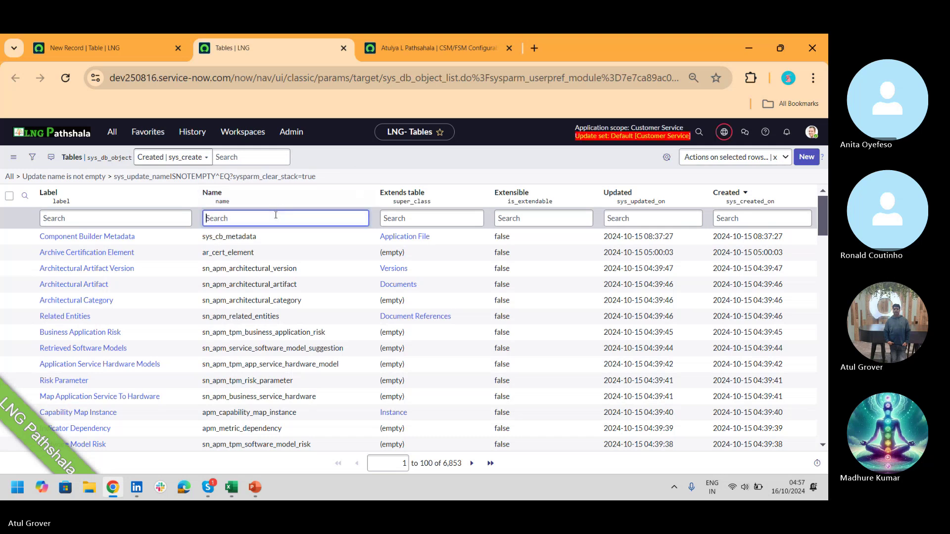
pyautogui.write('*')
pyautogui.press('Return')
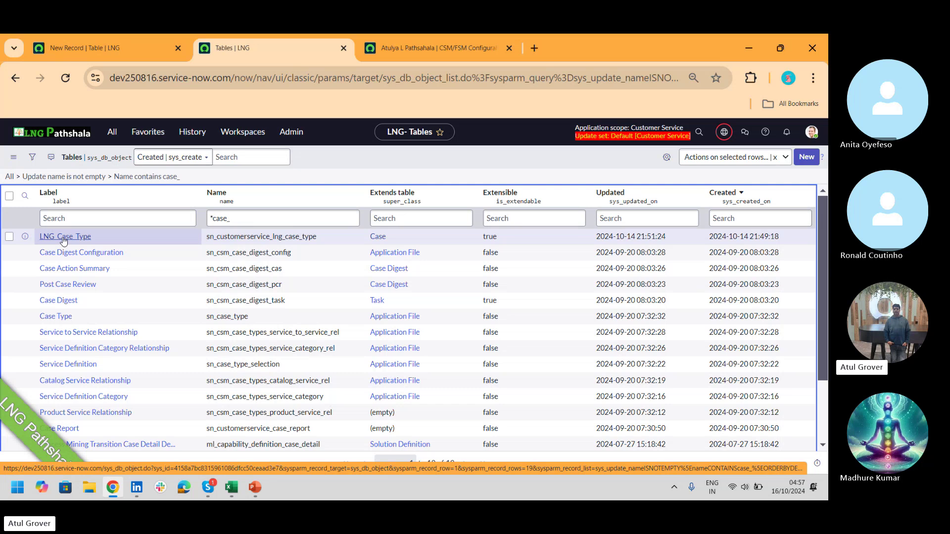
# - Open the LNG_Case_Type table definition and examine its scoped table name
pyautogui.click(63, 240)
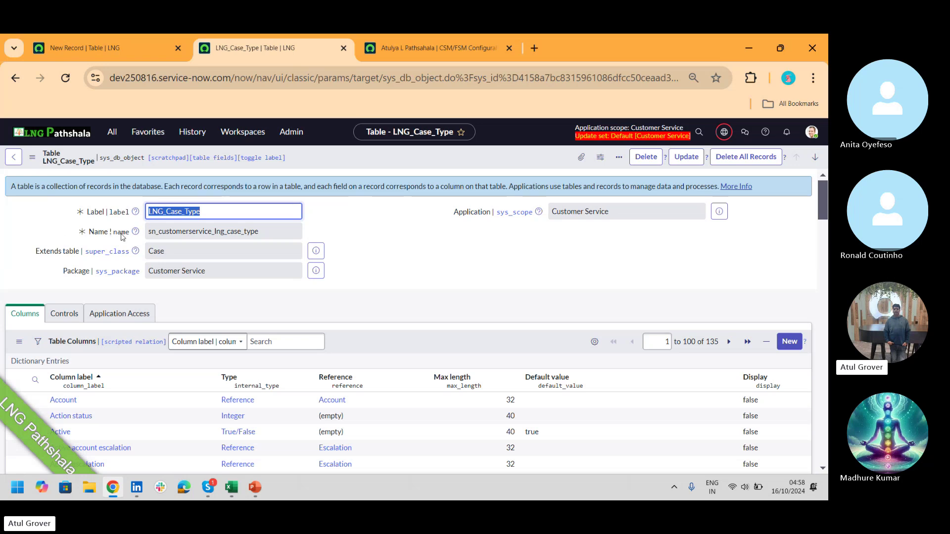
pyautogui.moveTo(148, 232); pyautogui.dragTo(214, 235)
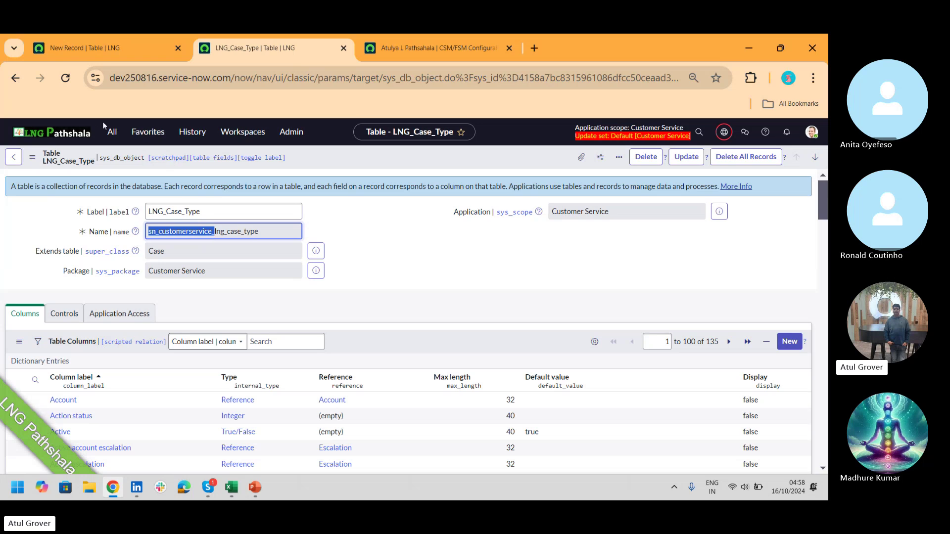
pyautogui.click(113, 140)
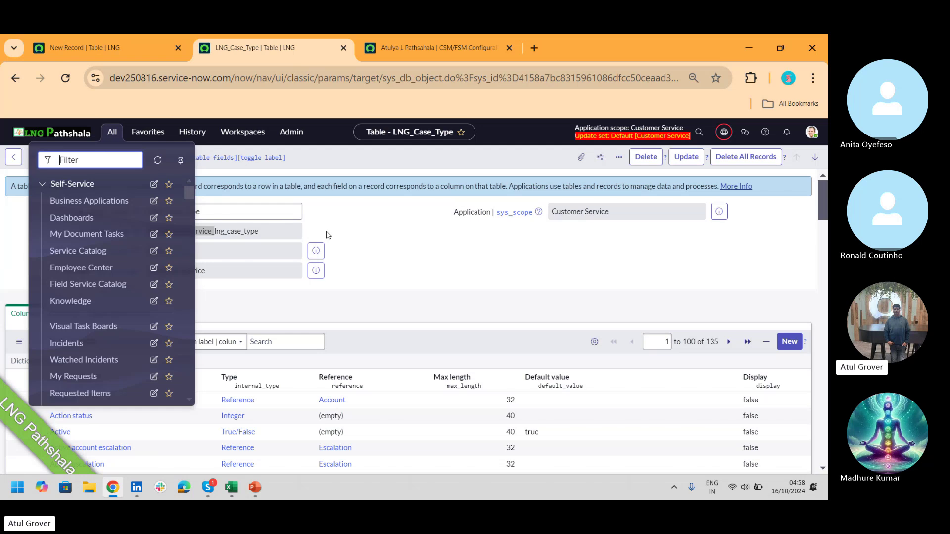
pyautogui.click(326, 235)
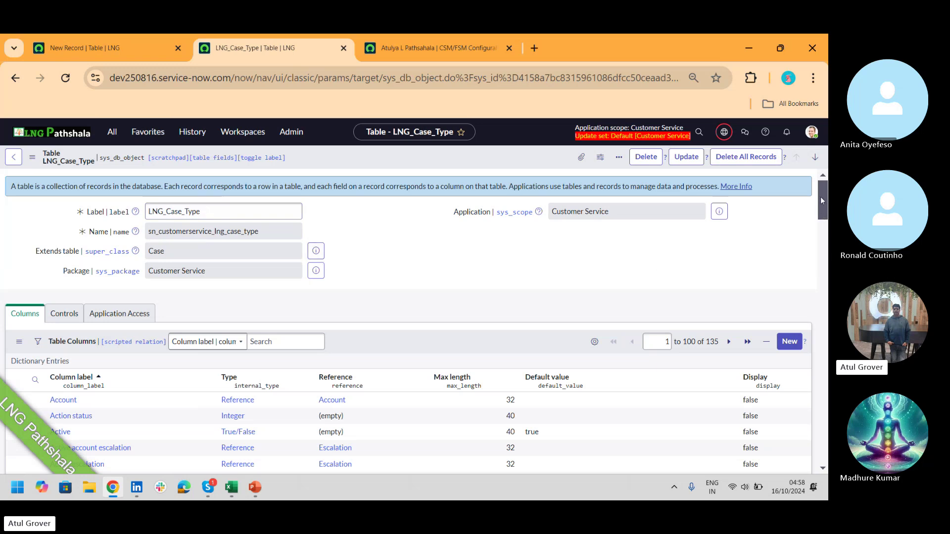
# - Filter the table's columns by label LNG, leaving only the LNG_Details string column
pyautogui.moveTo(821, 198)
pyautogui.mouseDown()
pyautogui.moveTo(822, 303)
pyautogui.moveTo(826, 212)
pyautogui.mouseUp()
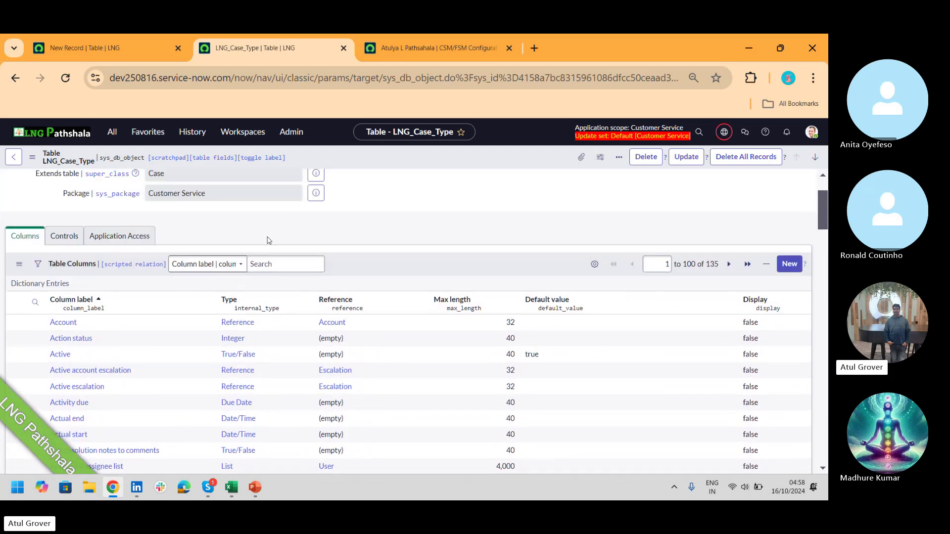
pyautogui.click(41, 307)
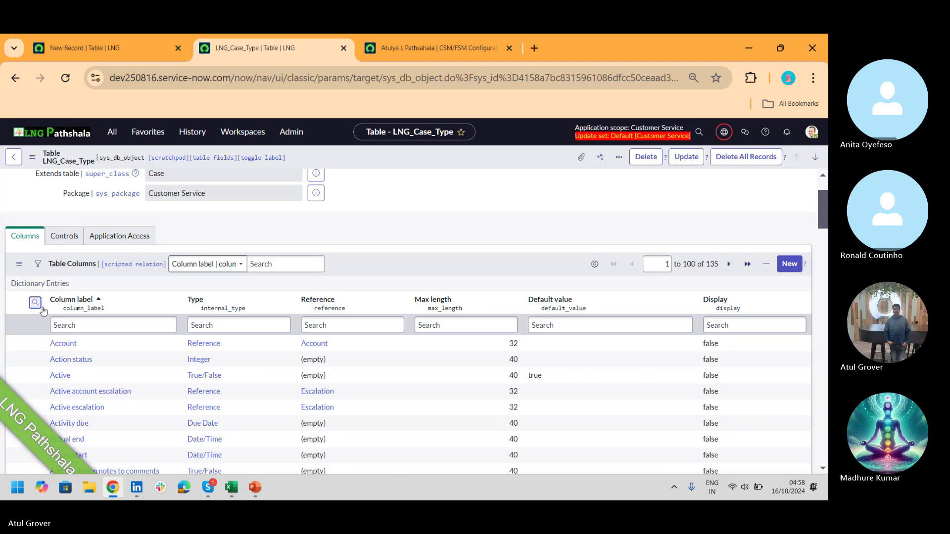
pyautogui.click(94, 326)
pyautogui.write('LNG')
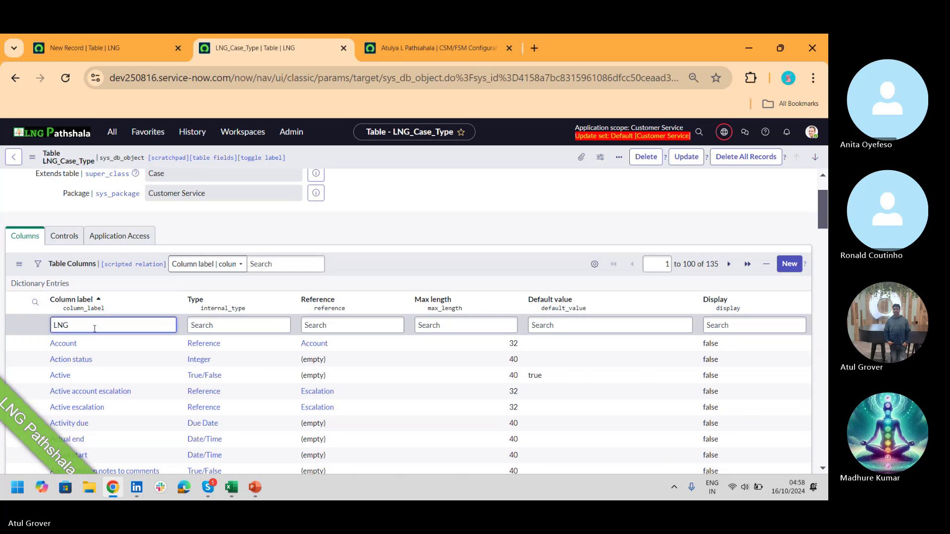
pyautogui.press('Return')
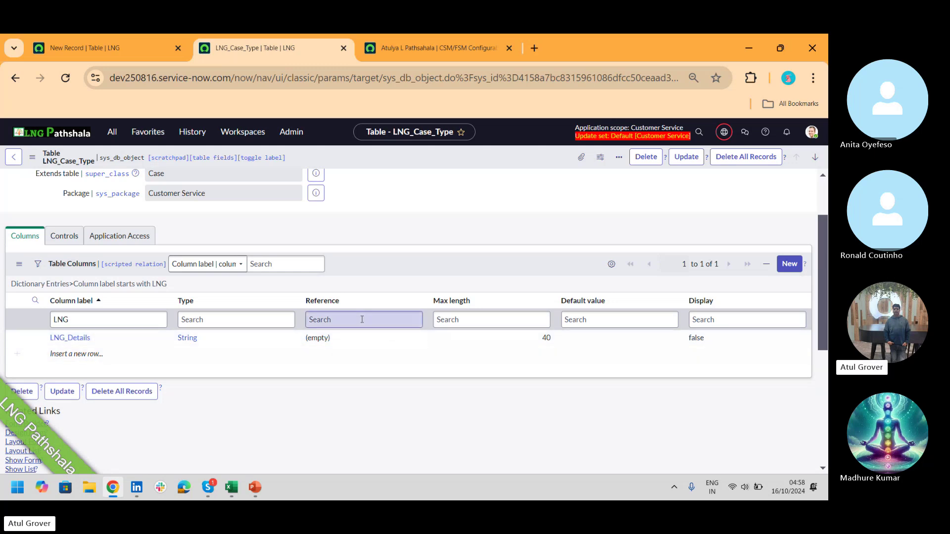
# - Under Controls, replace user role sn_customerservice.lng_case_type_user with sn_esm_agent and confirm the ACL swap
pyautogui.click(61, 241)
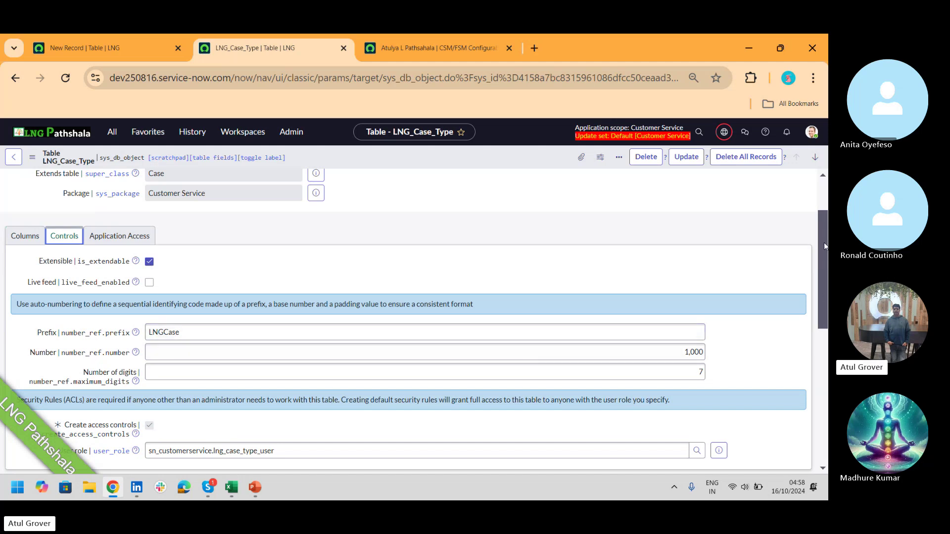
pyautogui.moveTo(824, 243); pyautogui.dragTo(825, 301)
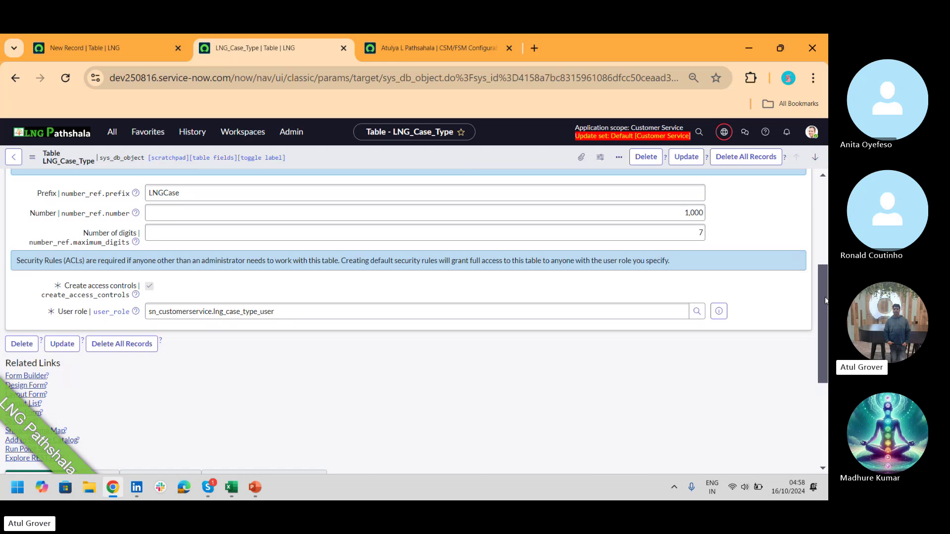
pyautogui.click(362, 312)
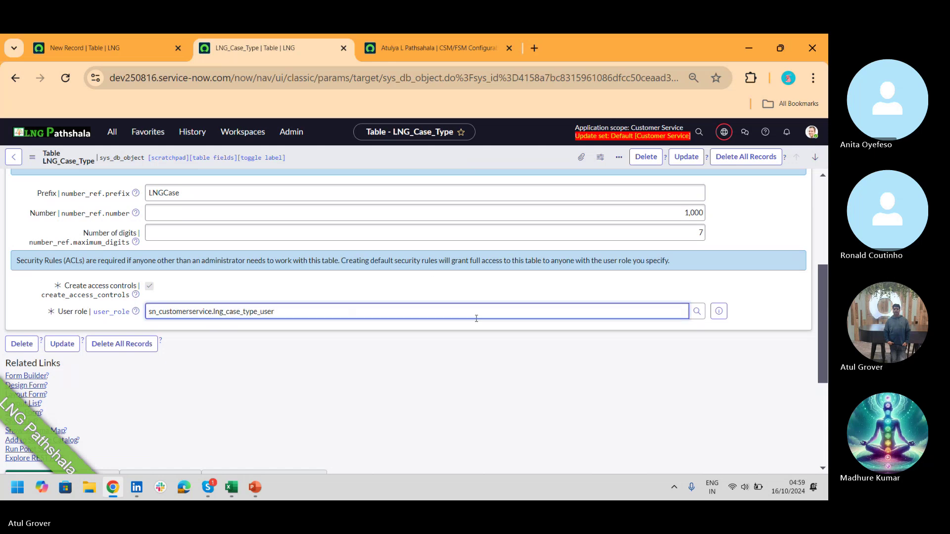
pyautogui.moveTo(297, 308); pyautogui.dragTo(0, 306)
pyautogui.write('e')
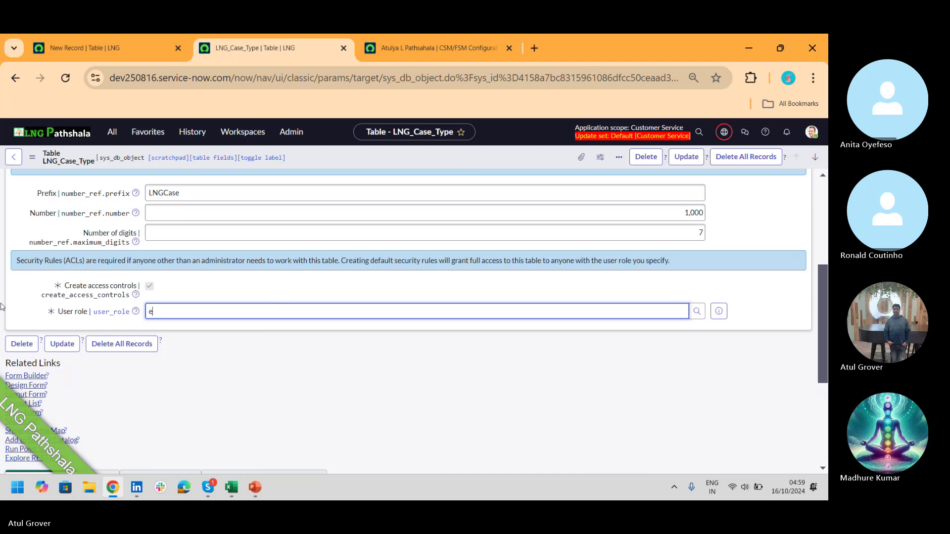
pyautogui.press('BackSpace')
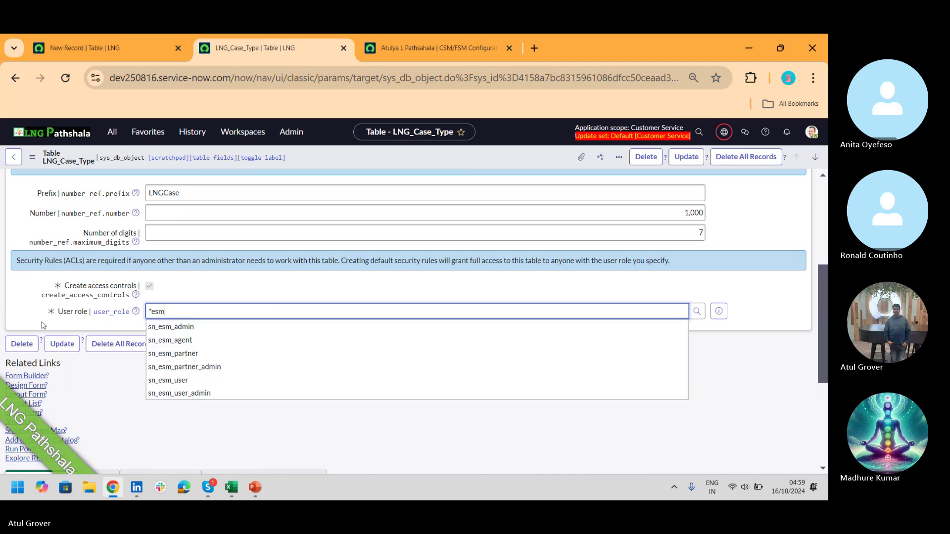
pyautogui.click(181, 341)
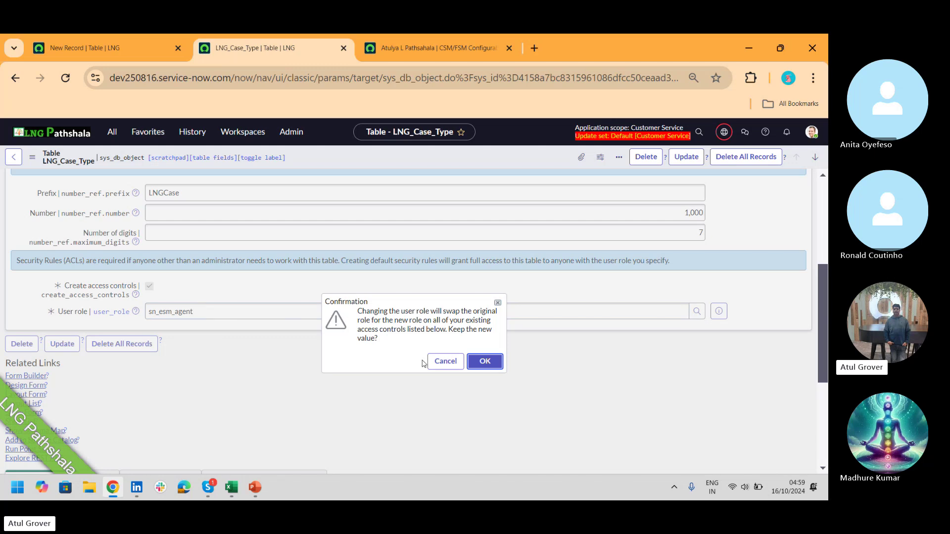
pyautogui.click(484, 364)
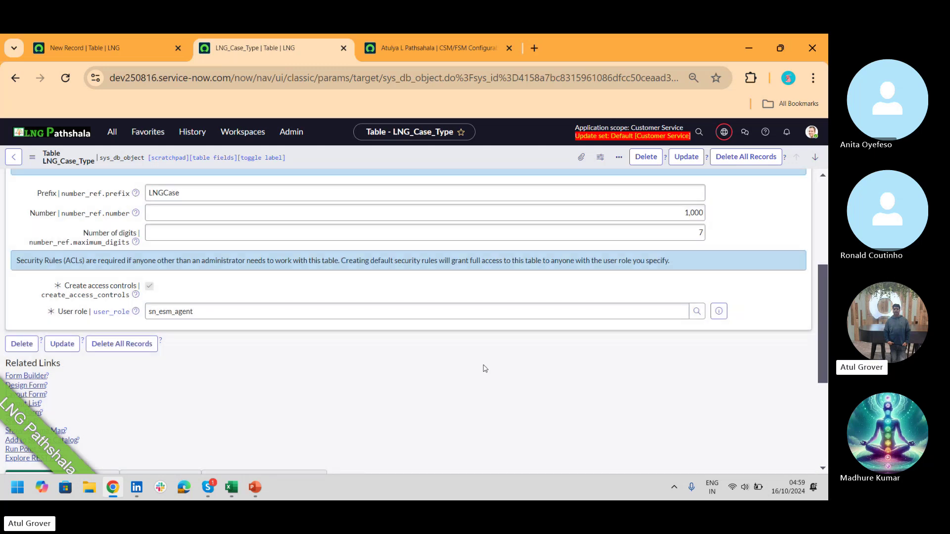
# - Refresh the access controls list and reload the LNG_Case_Type table form
pyautogui.moveTo(823, 275); pyautogui.dragTo(823, 353)
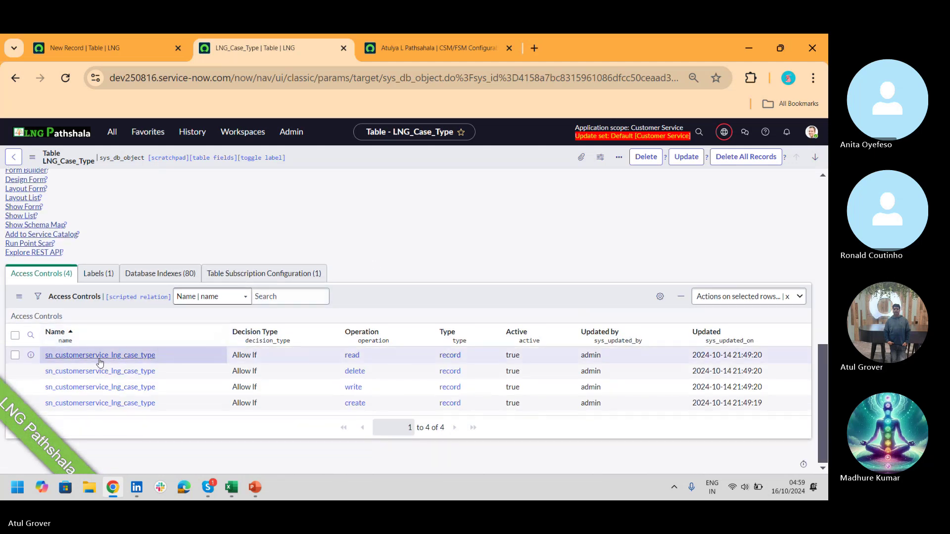
pyautogui.rightClick(381, 298)
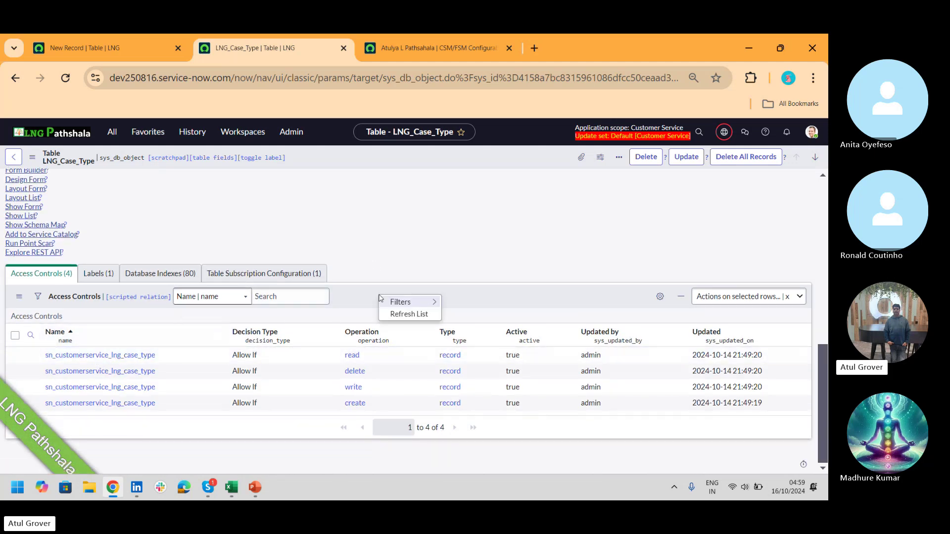
pyautogui.click(405, 313)
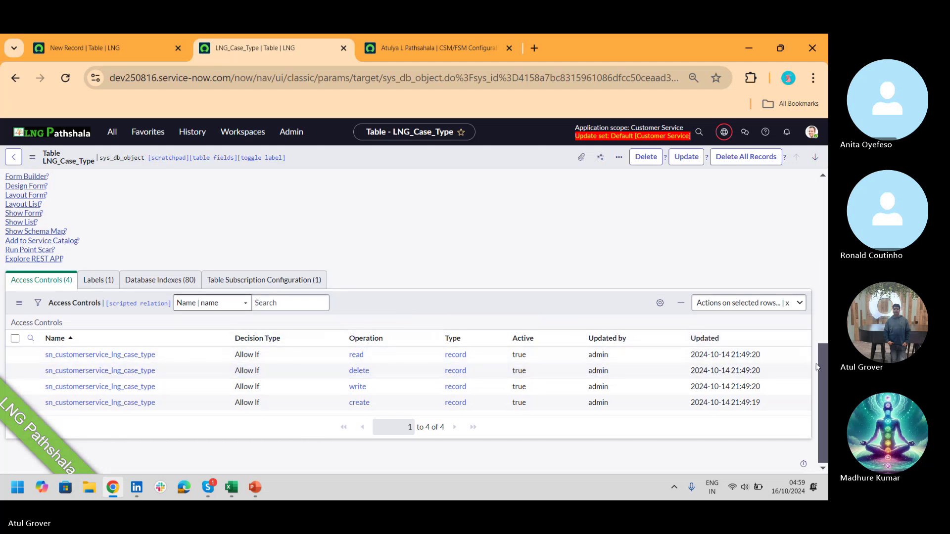
pyautogui.moveTo(821, 373); pyautogui.dragTo(822, 316)
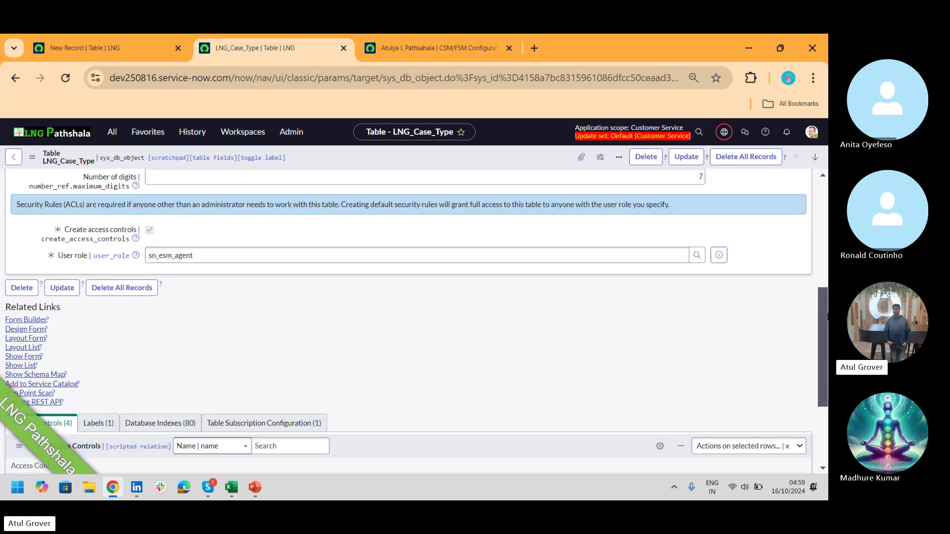
pyautogui.rightClick(533, 156)
pyautogui.click(551, 167)
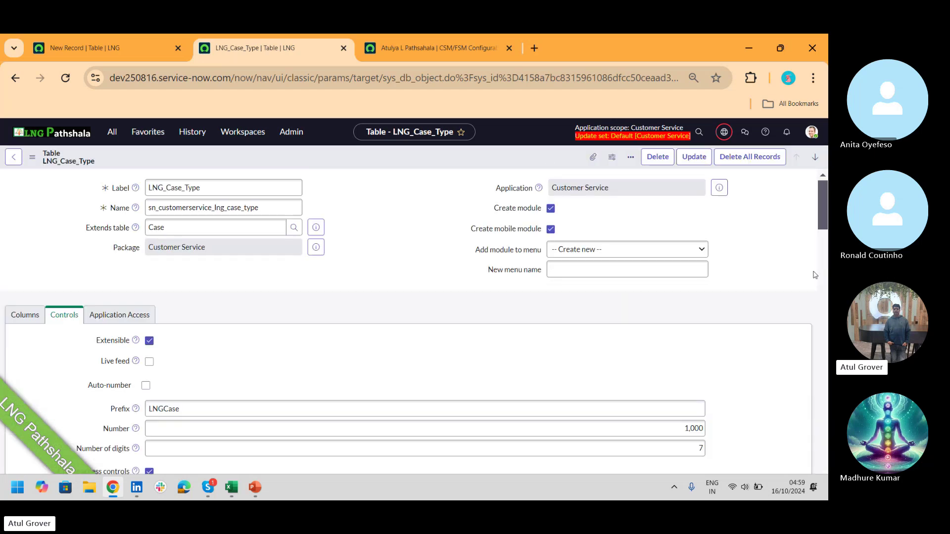
# - Refresh the access controls again and review the delete and read rules
pyautogui.scroll(-15, 821, 210)
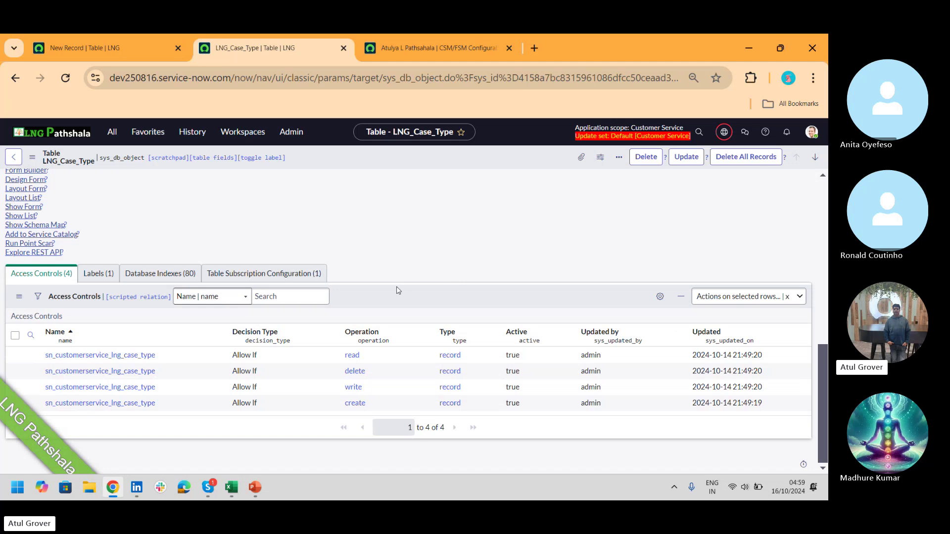
pyautogui.rightClick(399, 295)
pyautogui.click(417, 313)
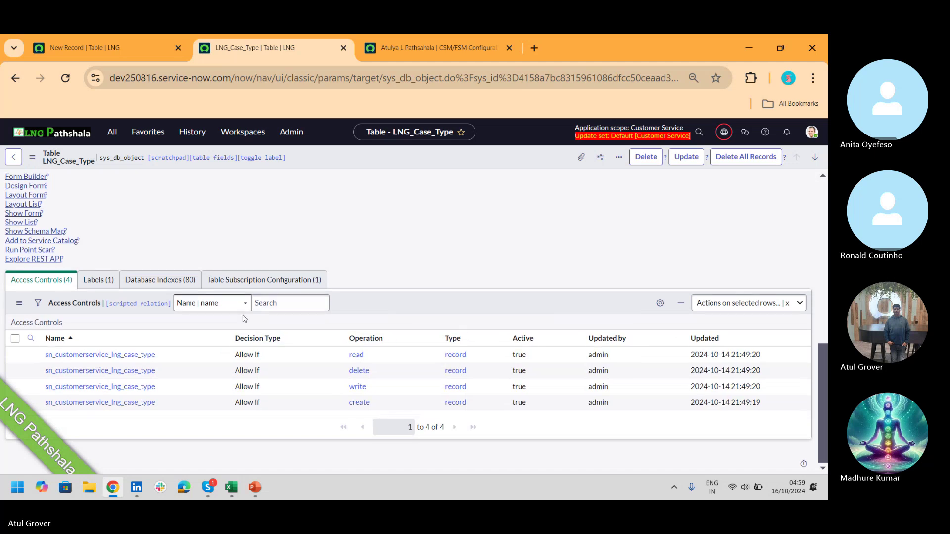
pyautogui.click(385, 370)
pyautogui.click(680, 356)
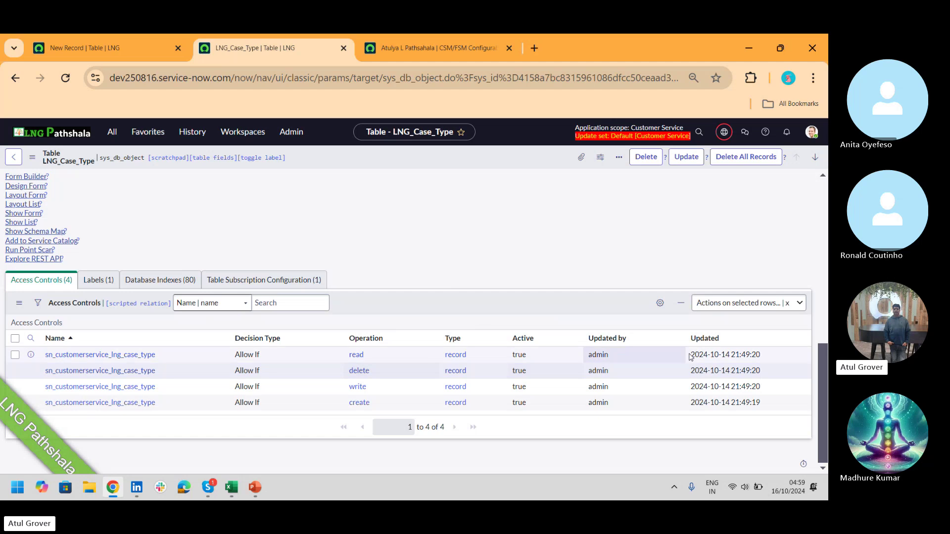
pyautogui.moveTo(823, 381); pyautogui.dragTo(825, 265)
# - Check the caller access options, then return to Controls showing LNGCase numbering from 1,000
pyautogui.click(117, 219)
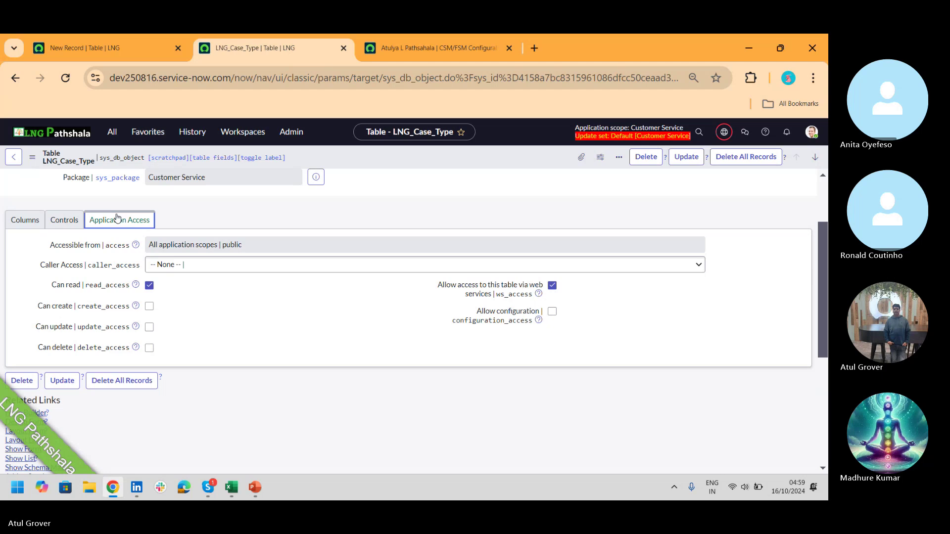
pyautogui.click(261, 264)
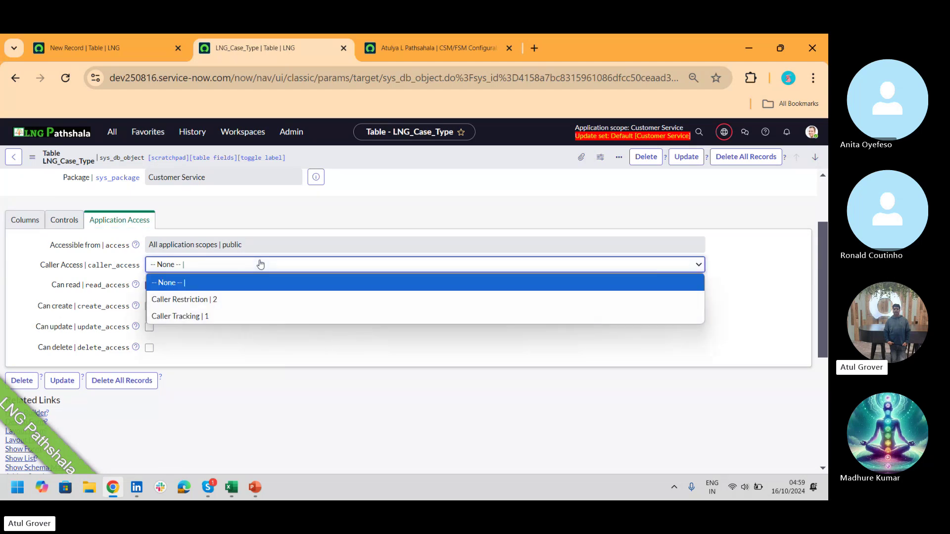
pyautogui.click(67, 223)
pyautogui.click(69, 226)
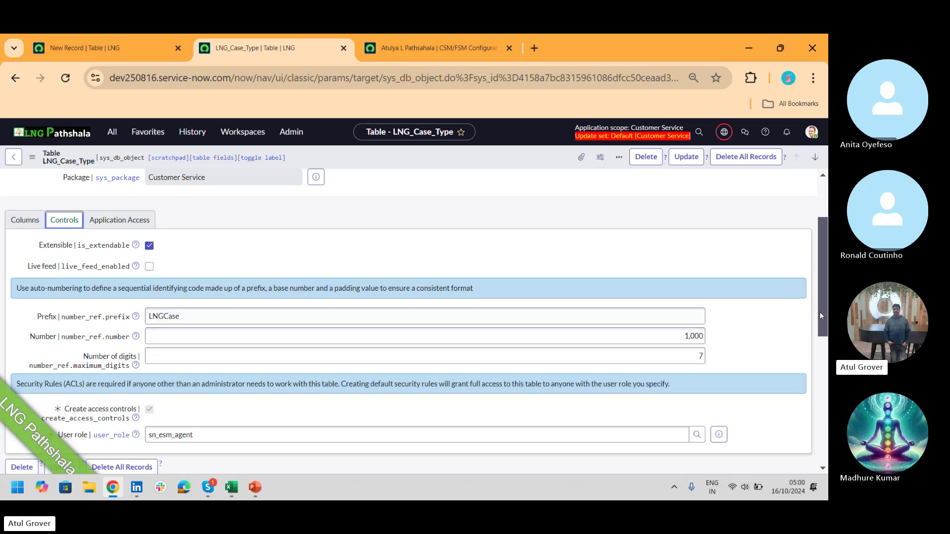
pyautogui.scroll(2, 822, 307)
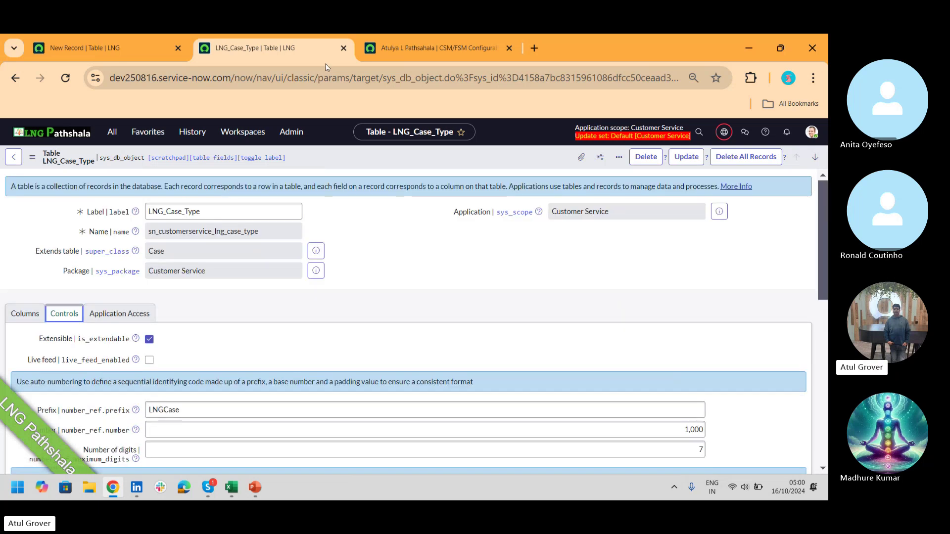
# - Reopen Create new case from interaction IMS0000075 and confirm the service search lists no services
pyautogui.click(432, 54)
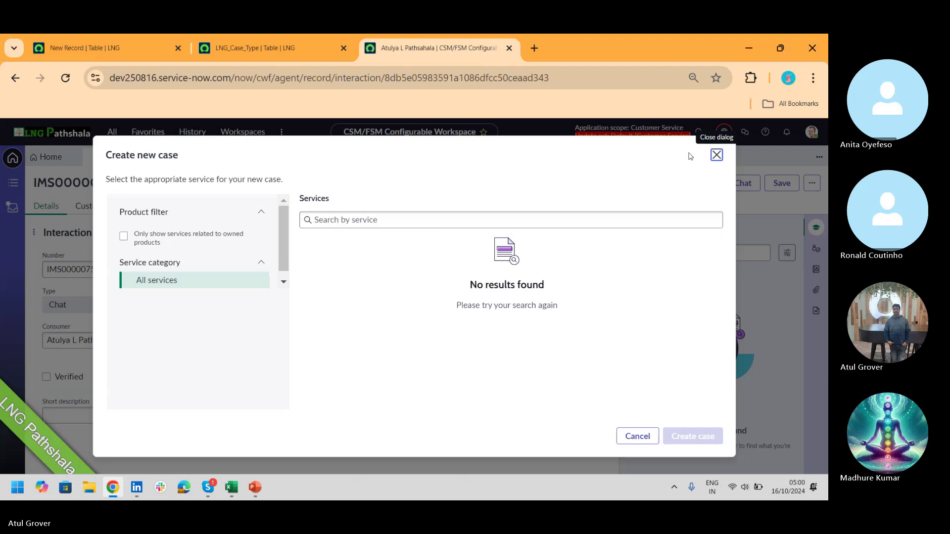
pyautogui.click(716, 155)
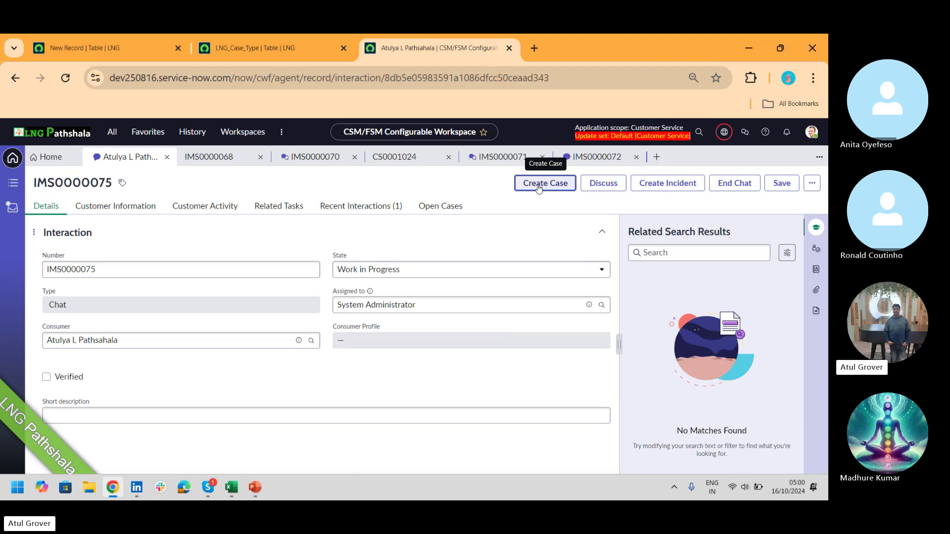
pyautogui.click(538, 187)
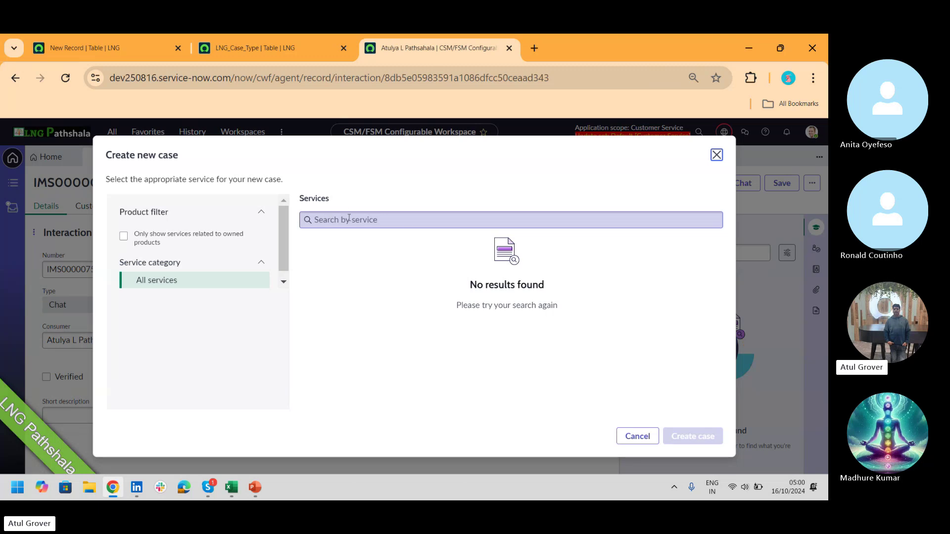
pyautogui.click(378, 223)
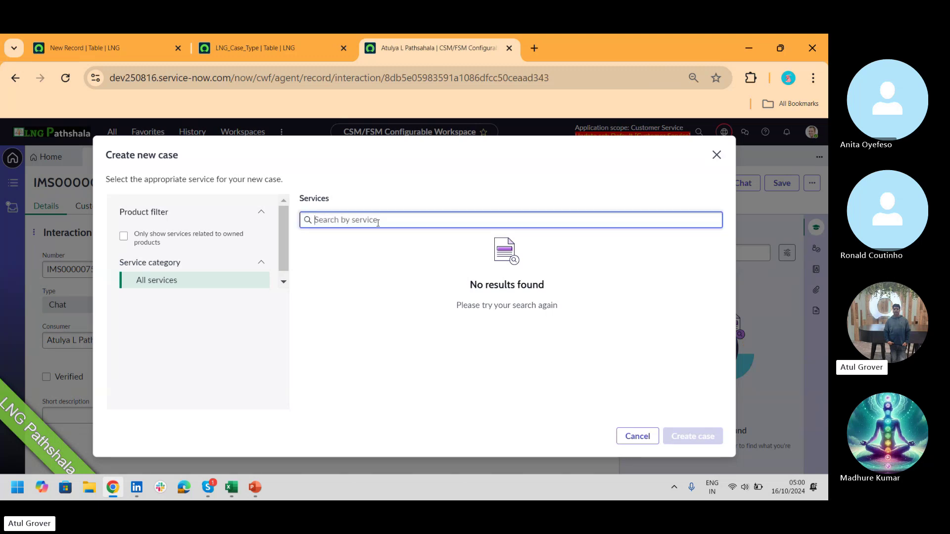
# - Close the case dialog and open System UI > UI Actions from the navigator
pyautogui.click(717, 154)
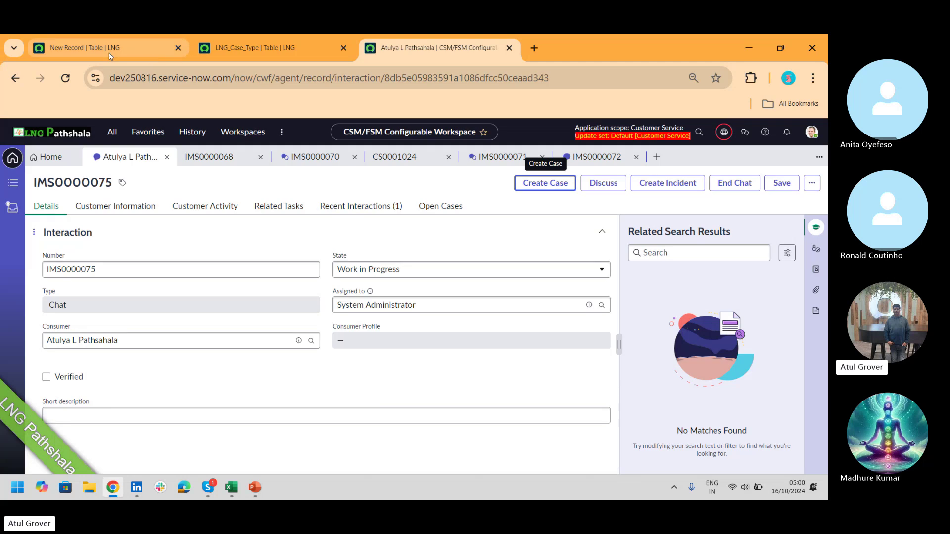
pyautogui.click(110, 54)
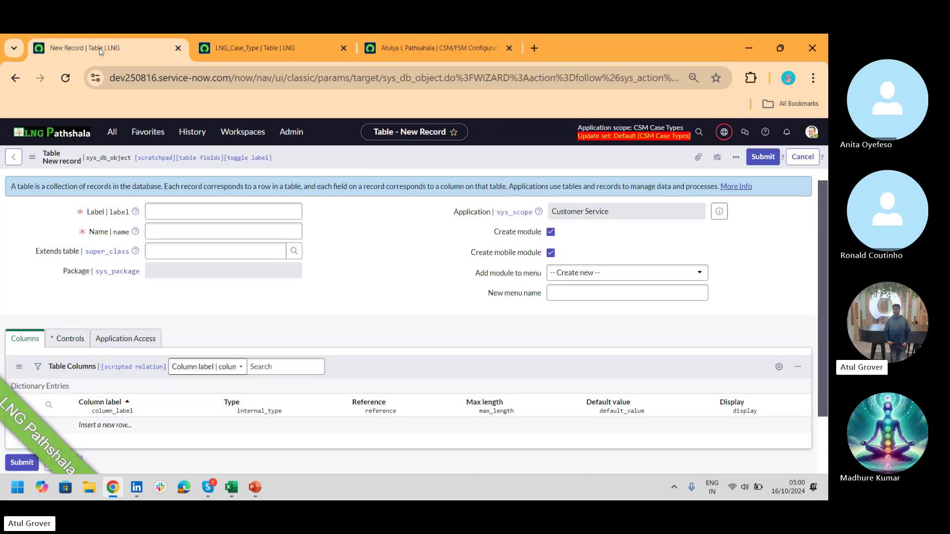
pyautogui.click(110, 141)
pyautogui.write('UI a')
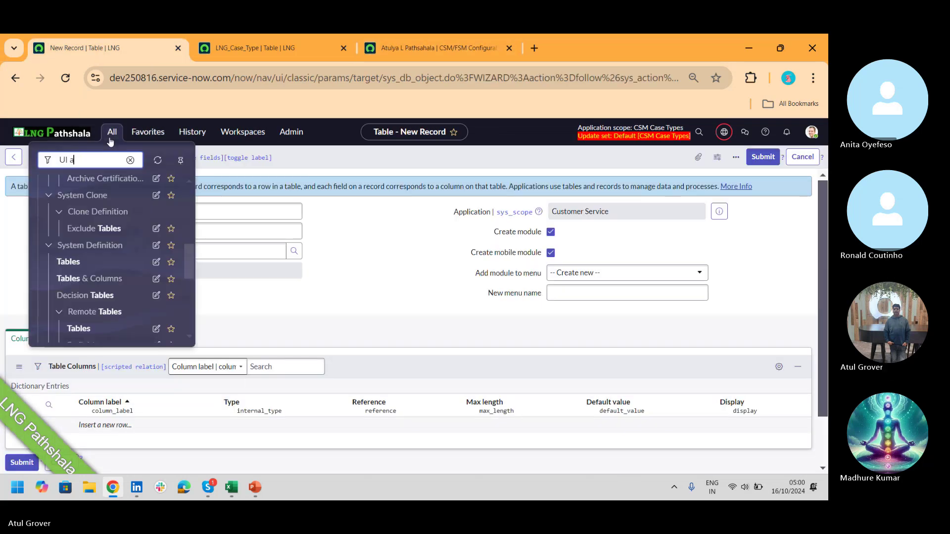
pyautogui.write('ction')
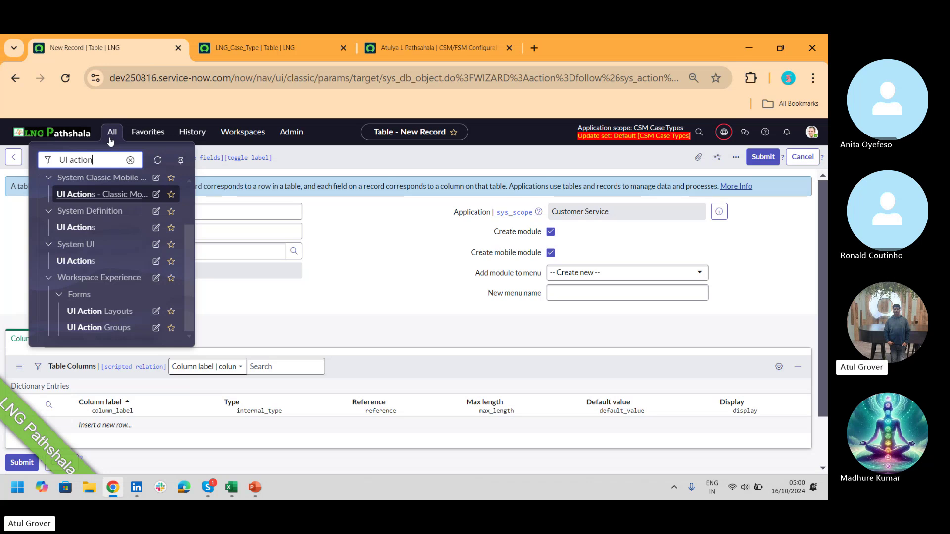
pyautogui.click(78, 264)
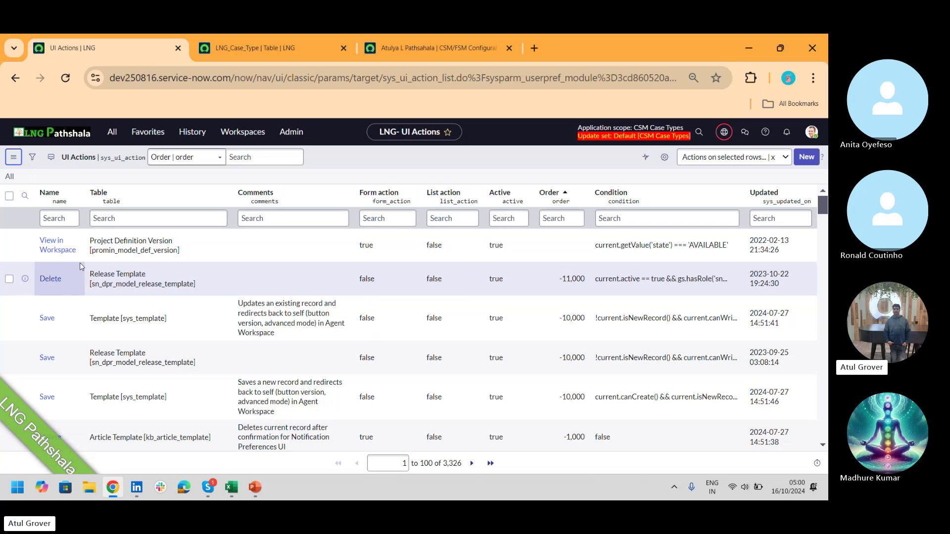
# - Filter UI Actions by name *case, then Show Matching on Create Case to list 8 actions
pyautogui.click(65, 221)
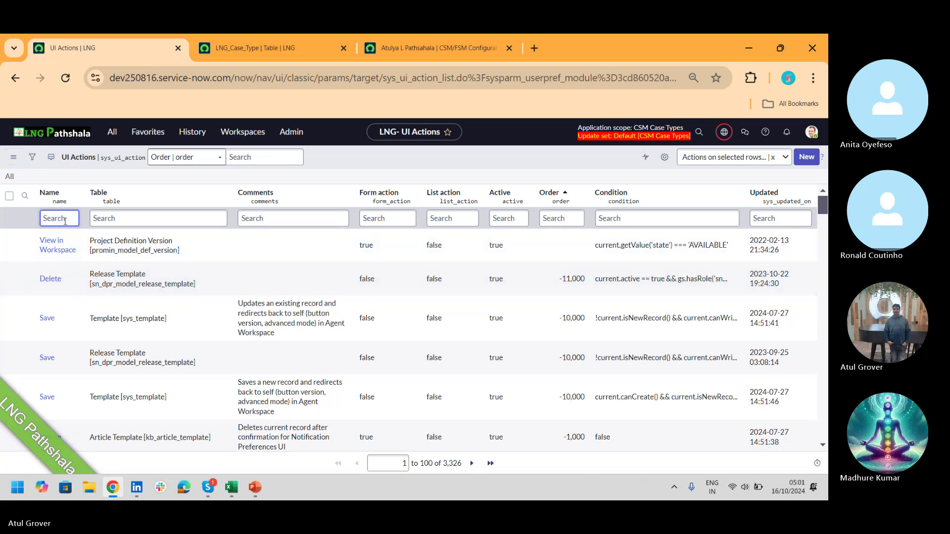
pyautogui.write('*case')
pyautogui.press('Return')
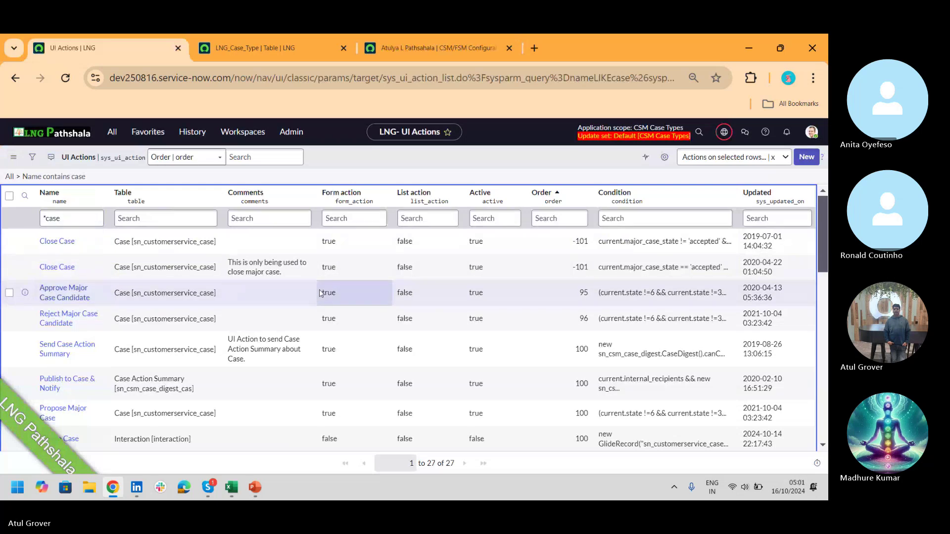
pyautogui.scroll(-3, 825, 207)
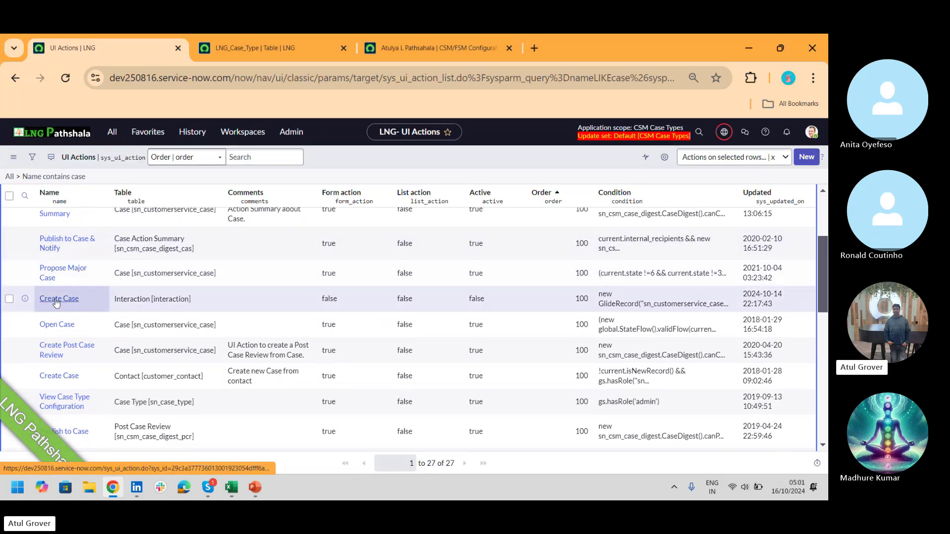
pyautogui.rightClick(56, 301)
pyautogui.click(90, 306)
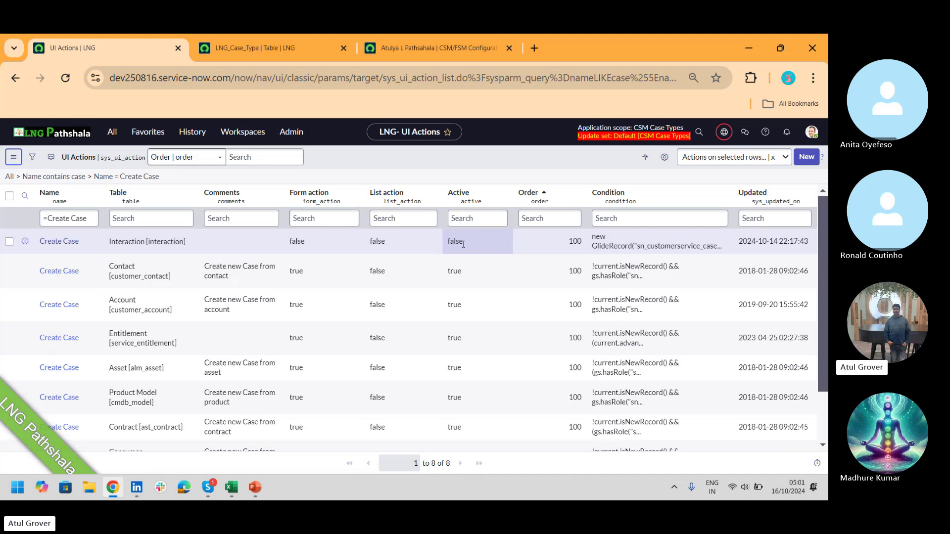
# - Retry Create Case on IMS0000075, then go back to the Create Case UI actions and the navigator
pyautogui.click(438, 48)
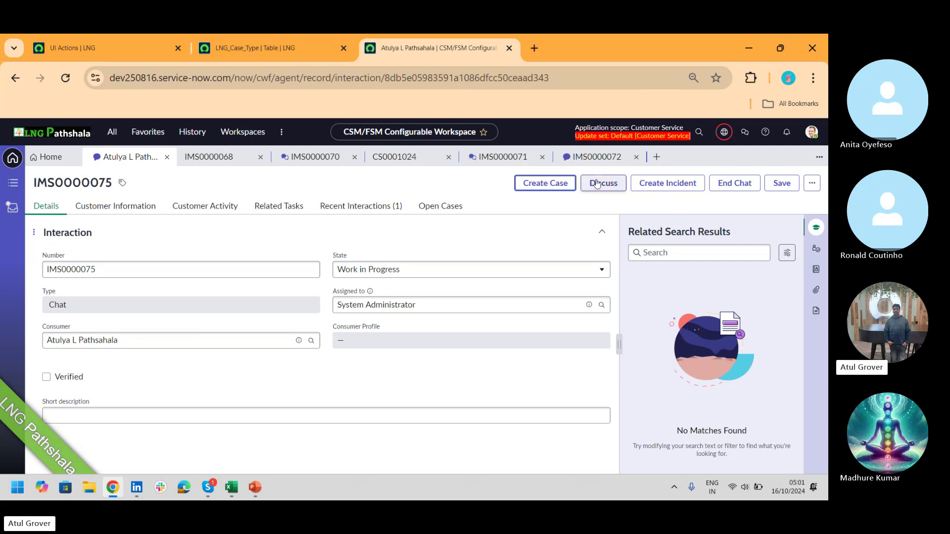
pyautogui.click(541, 192)
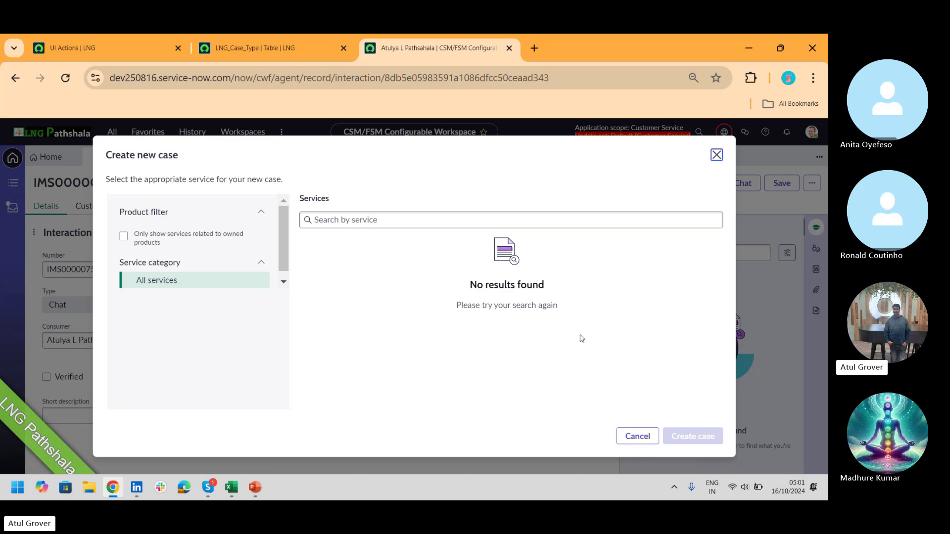
pyautogui.click(94, 49)
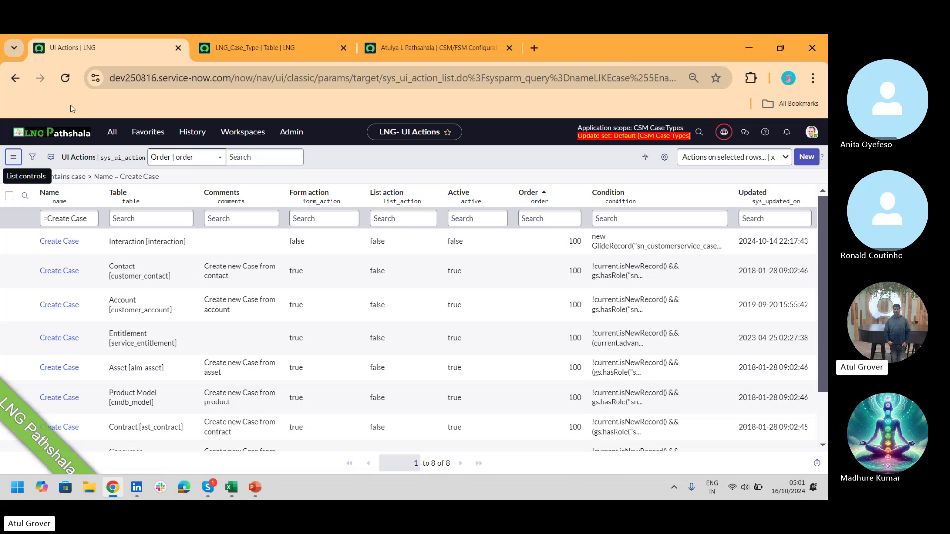
pyautogui.click(106, 138)
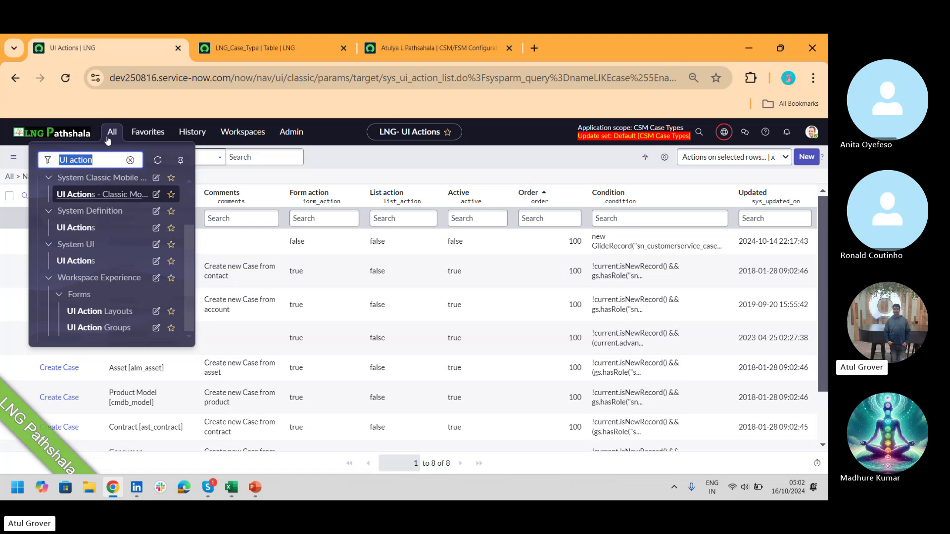
# - Filter the navigator for 'now exp' and close the workspace's Create new case dialog
pyautogui.write('now ex')
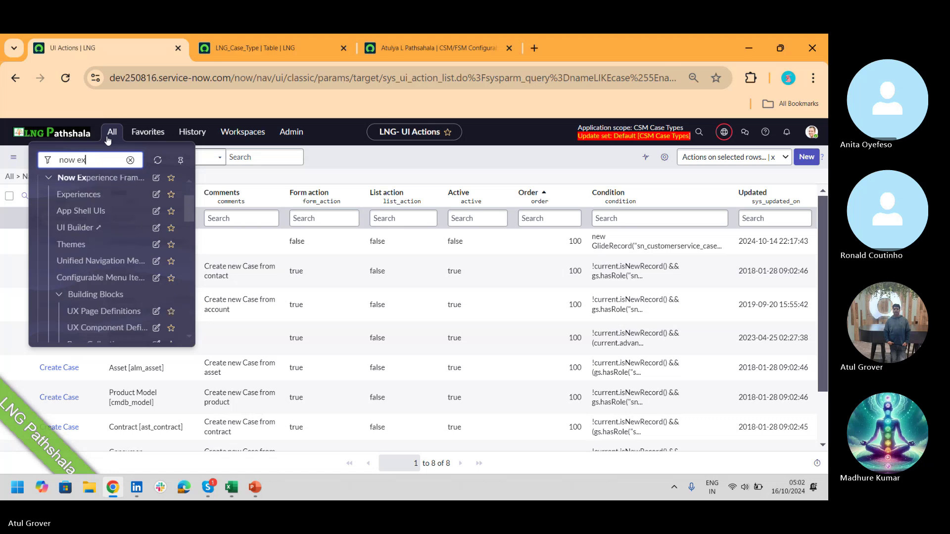
pyautogui.write('p')
pyautogui.moveTo(189, 204); pyautogui.dragTo(196, 234)
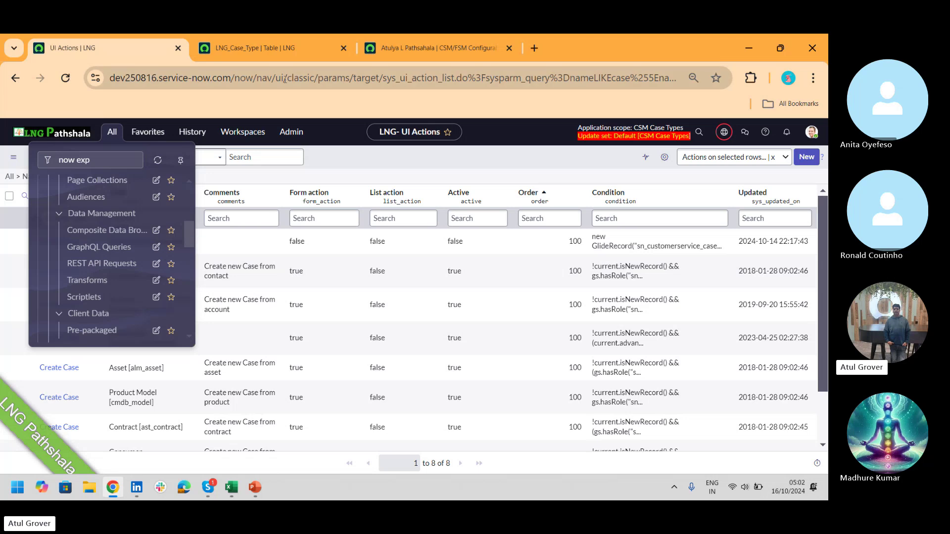
pyautogui.click(268, 50)
pyautogui.click(440, 49)
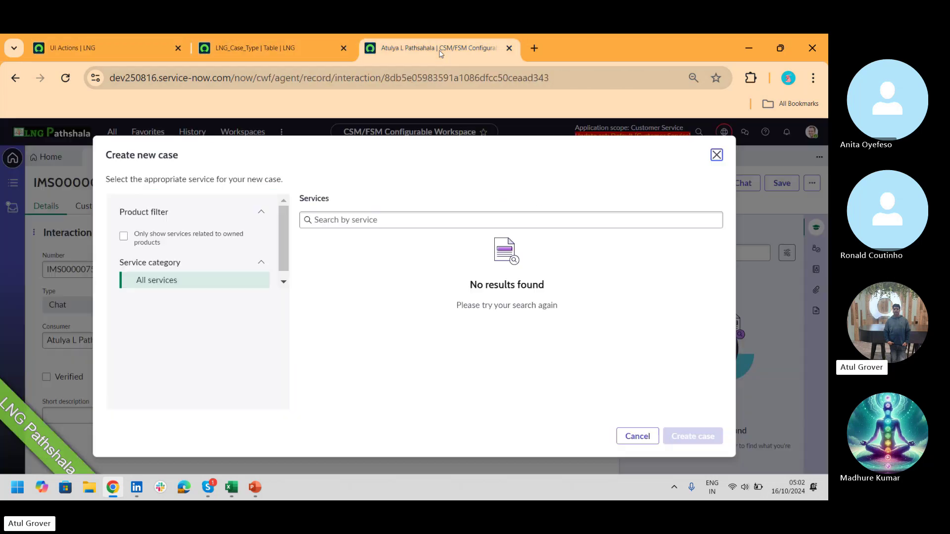
pyautogui.click(716, 156)
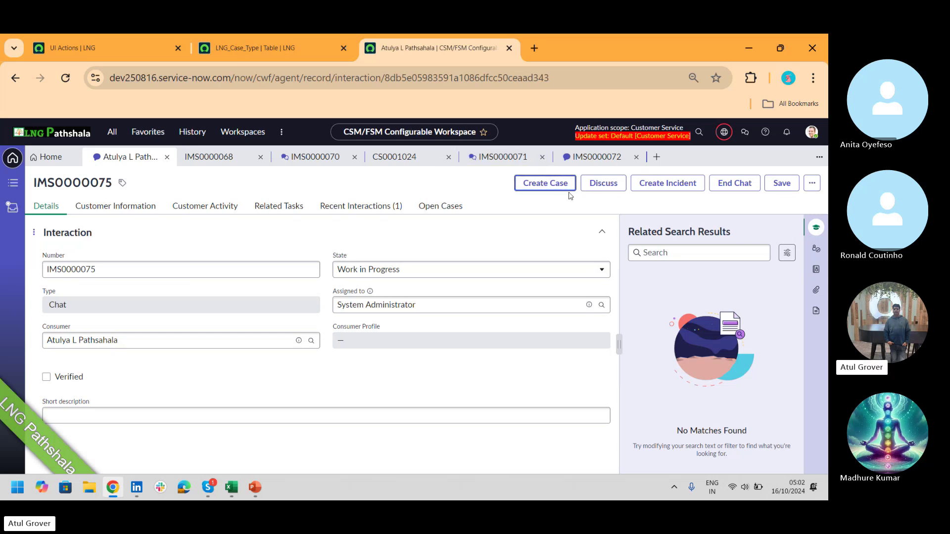
pyautogui.click(119, 48)
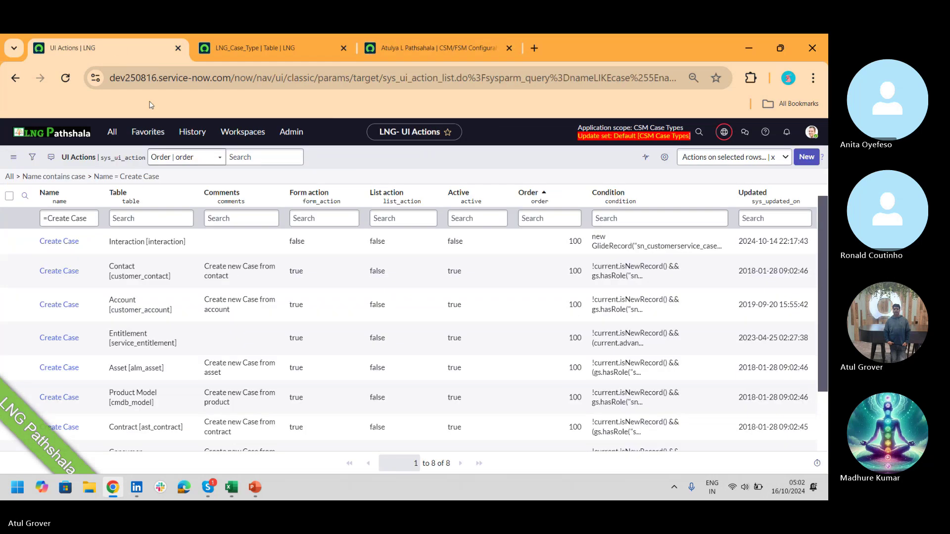
# - Open the Form Actions list of 172 Action Bar assignments in a new tab
pyautogui.click(111, 131)
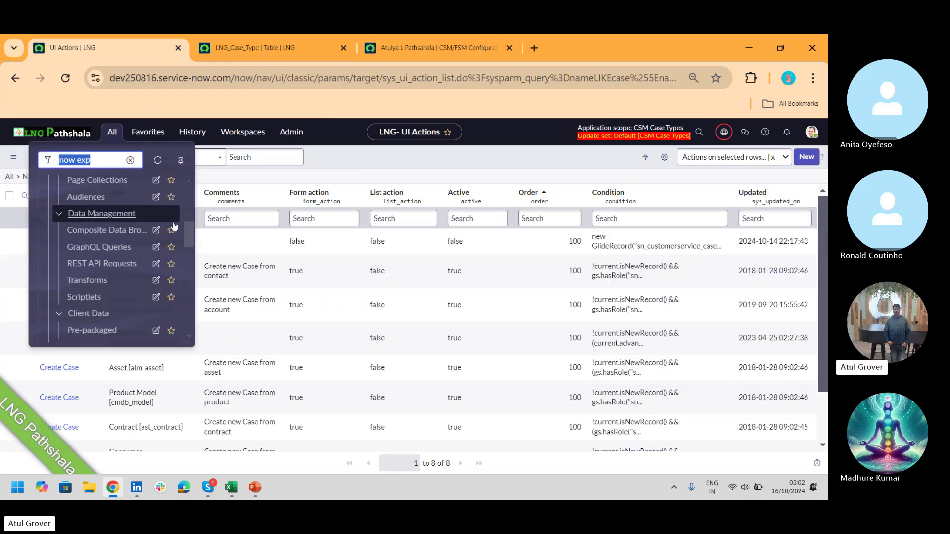
pyautogui.moveTo(191, 230); pyautogui.dragTo(197, 270)
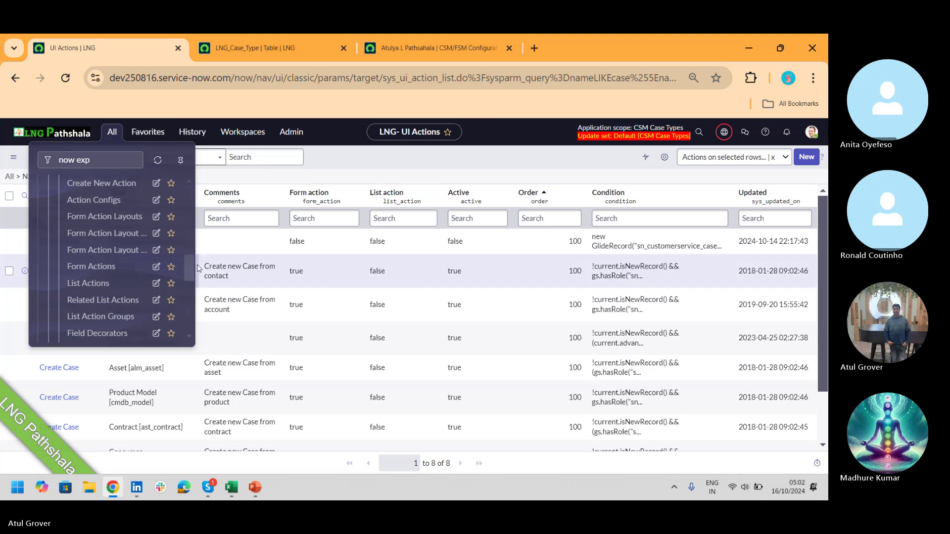
pyautogui.middleClick(108, 270)
pyautogui.click(272, 51)
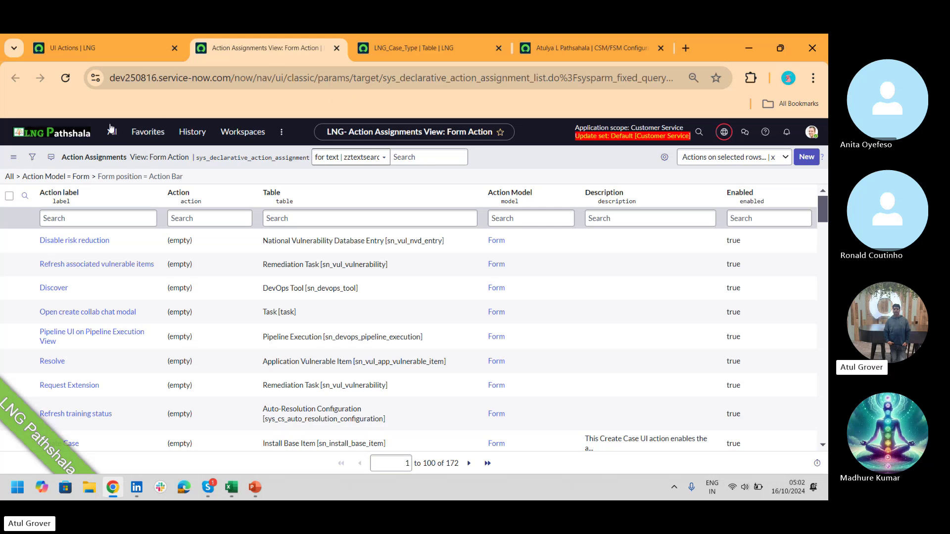
# - Open List Actions and List Action Groups in new tabs and review the action group lists
pyautogui.click(96, 49)
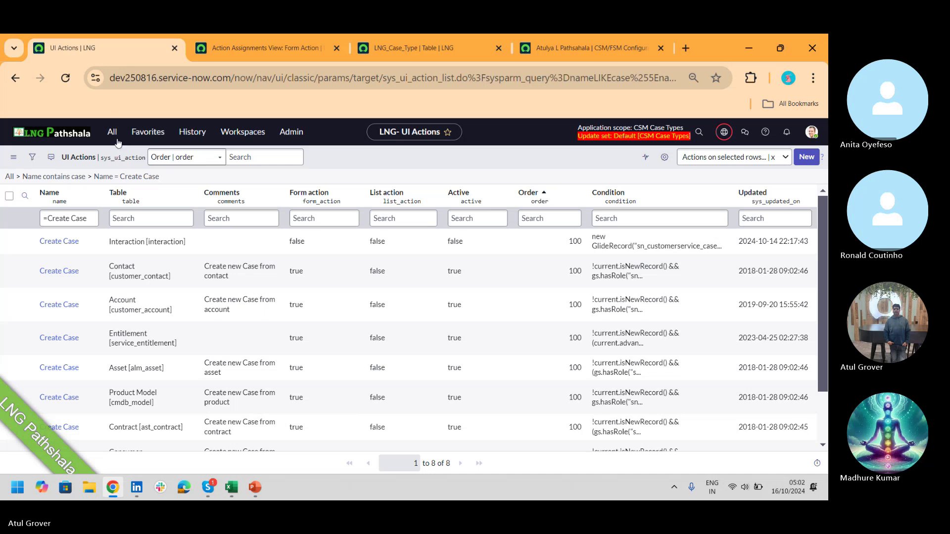
pyautogui.click(112, 132)
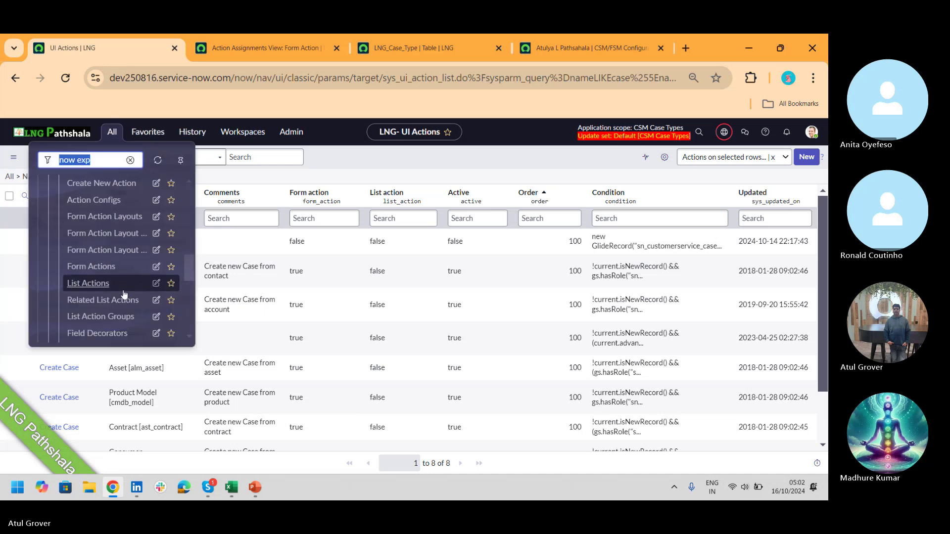
pyautogui.middleClick(109, 318)
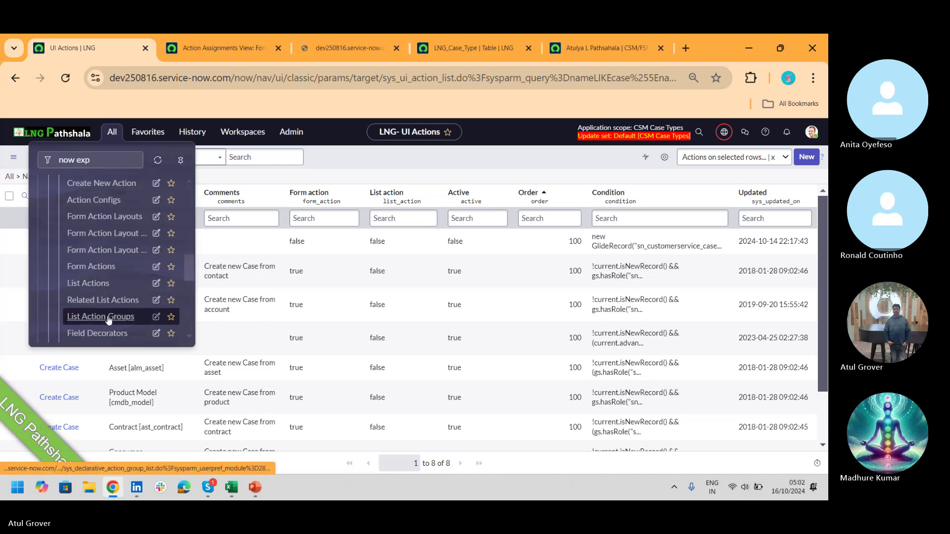
pyautogui.middleClick(108, 251)
pyautogui.click(285, 57)
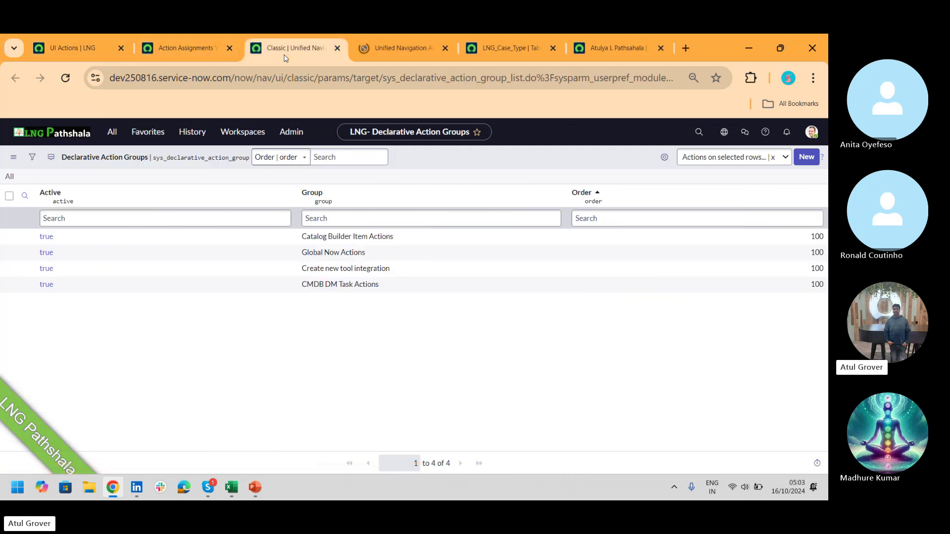
pyautogui.click(379, 55)
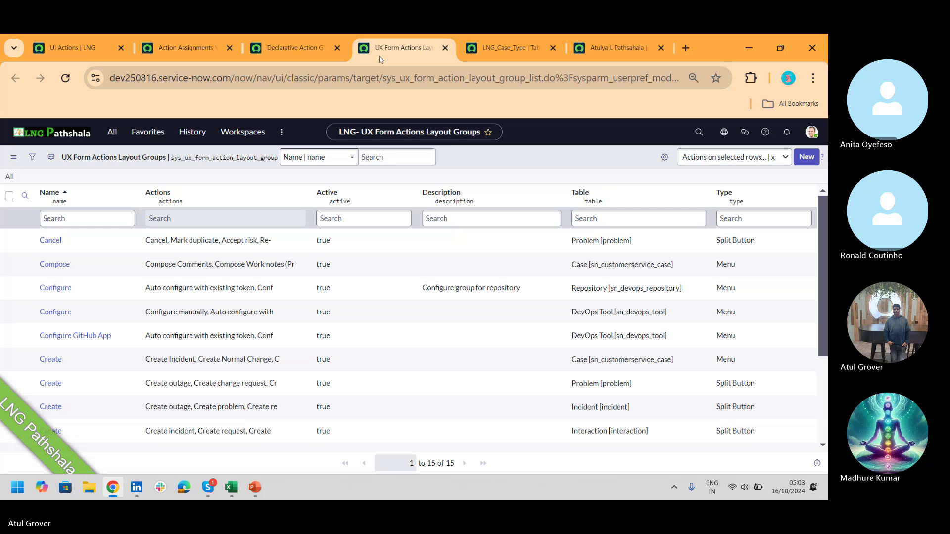
# - Filter the form-action assignments by Action label '*create case'
pyautogui.click(174, 52)
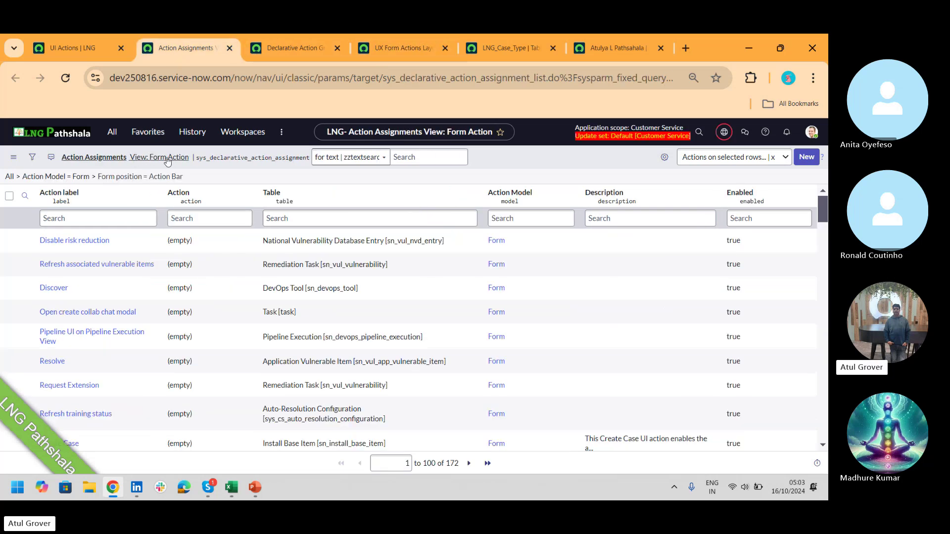
pyautogui.click(111, 220)
pyautogui.write('*c')
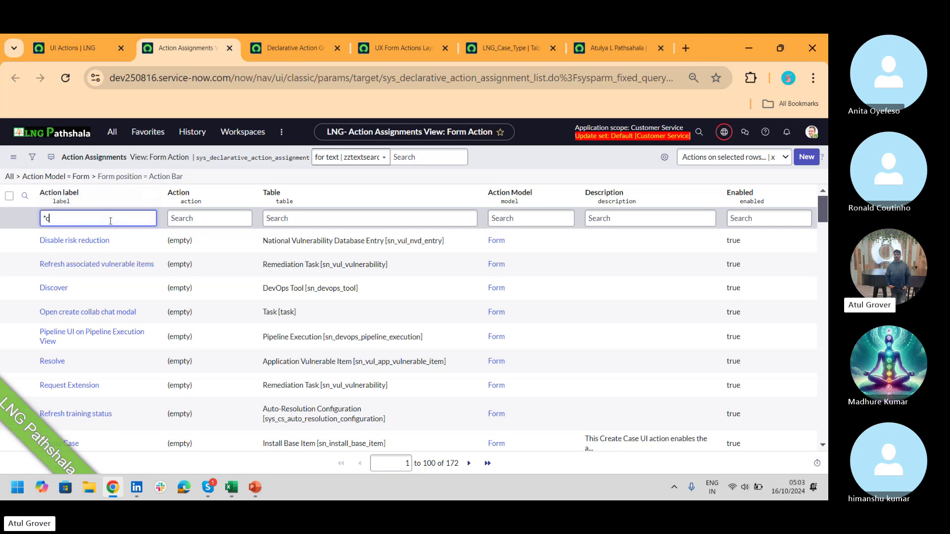
pyautogui.write('rea')
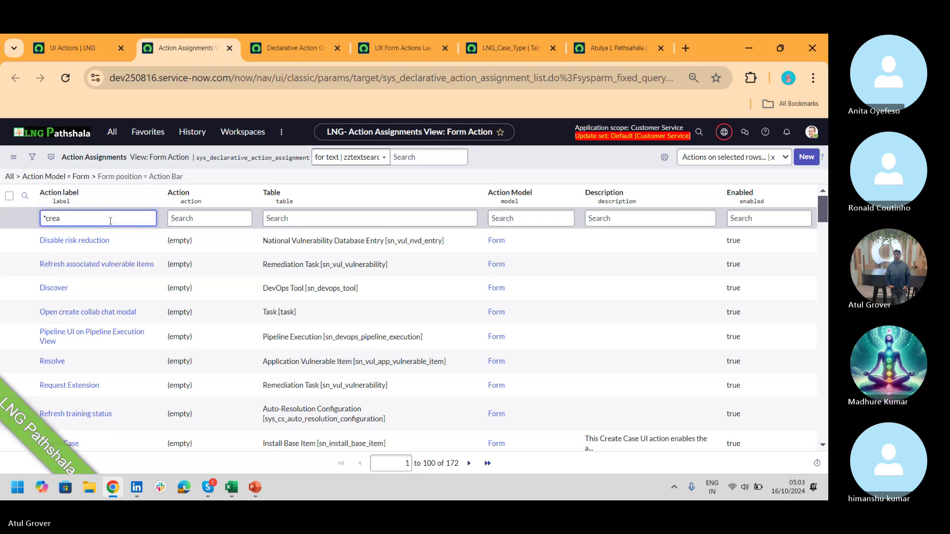
pyautogui.write('rete case')
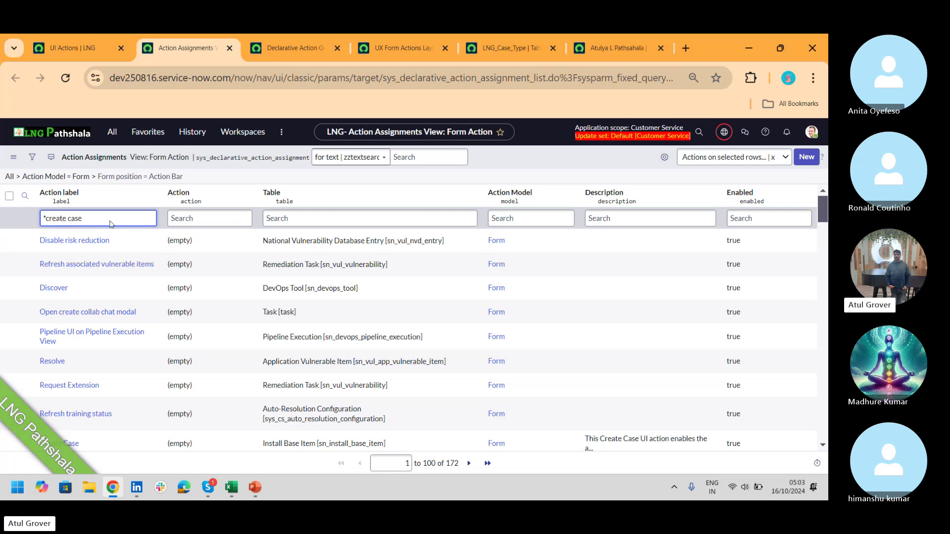
pyautogui.press('Return')
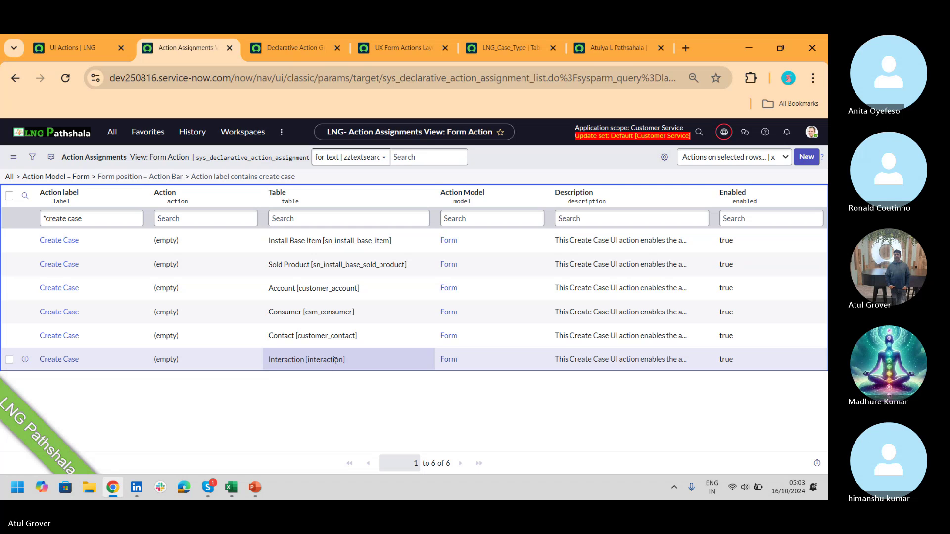
# - Open the Interaction Create Case assignment and compare it with the interaction in the agent workspace
pyautogui.click(51, 360)
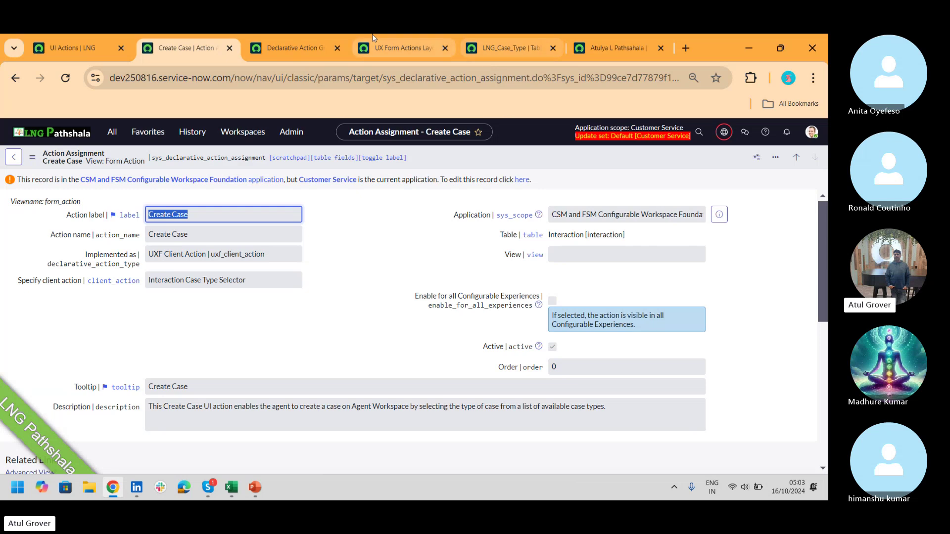
pyautogui.click(403, 48)
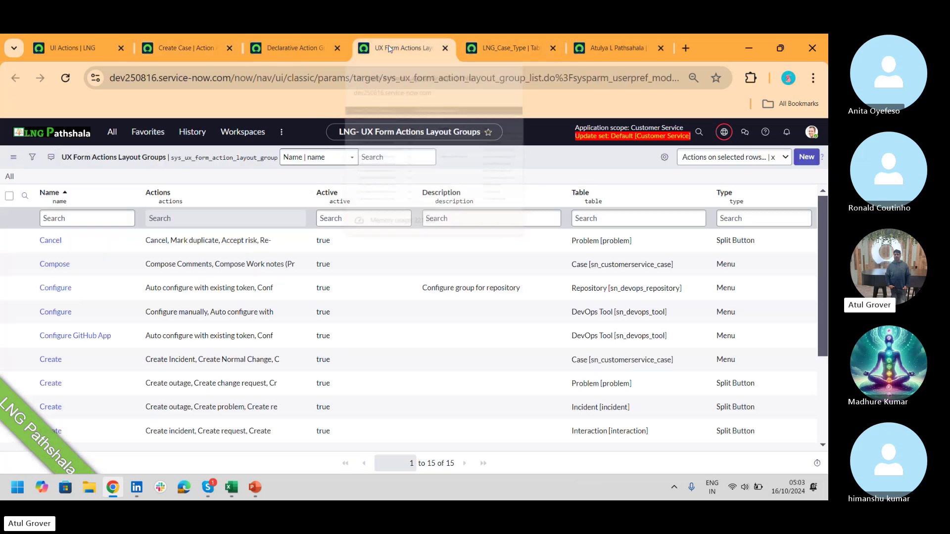
pyautogui.click(512, 46)
pyautogui.click(616, 52)
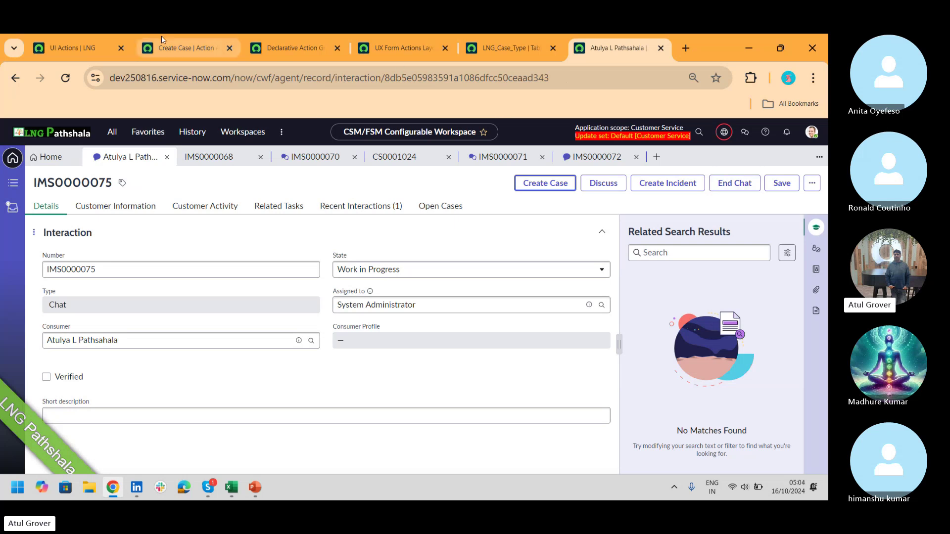
pyautogui.click(188, 48)
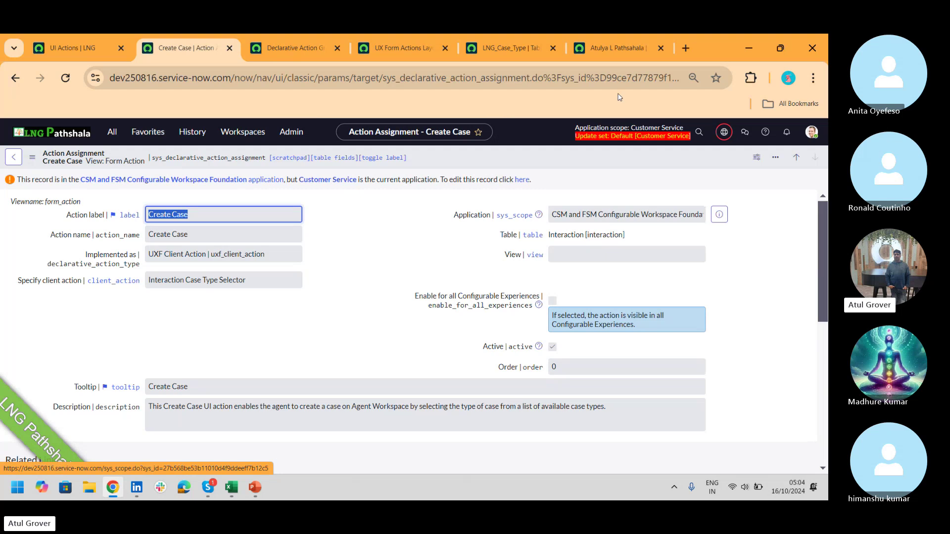
# - Set the application scope to CSM and FSM Configurable Workspace Foundation
pyautogui.click(724, 134)
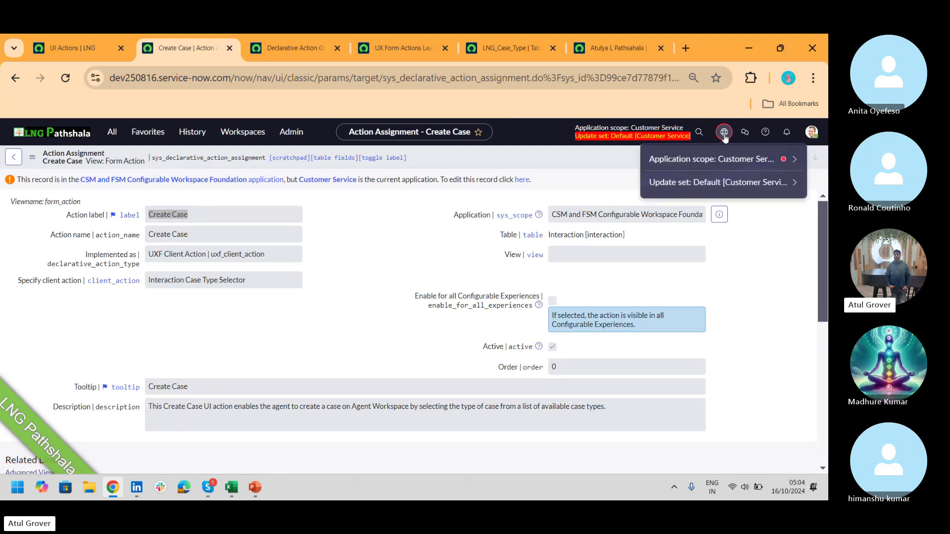
pyautogui.click(707, 158)
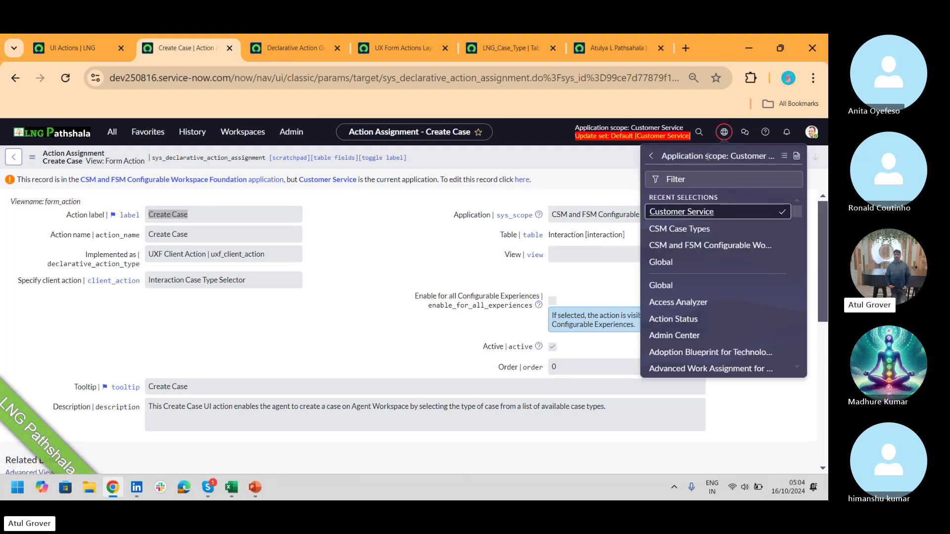
pyautogui.click(715, 246)
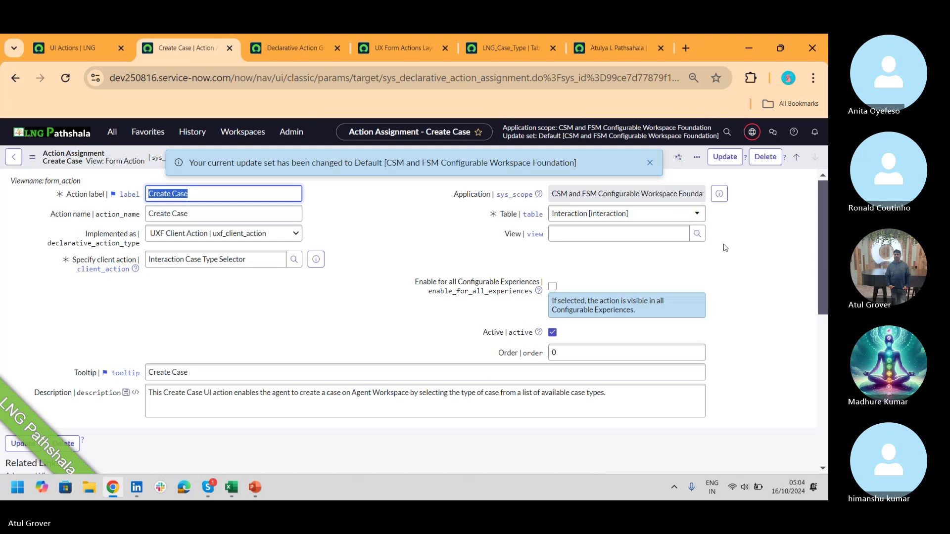
pyautogui.moveTo(821, 205); pyautogui.dragTo(797, 225)
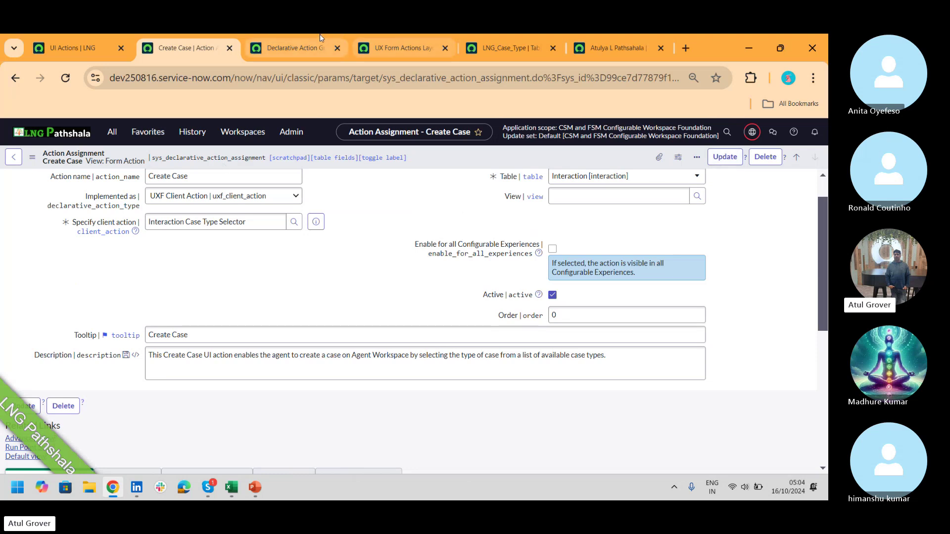
# - Try Create Case on interaction IMS0000075, dismiss the new case dialog, and open case CS0001024
pyautogui.click(117, 44)
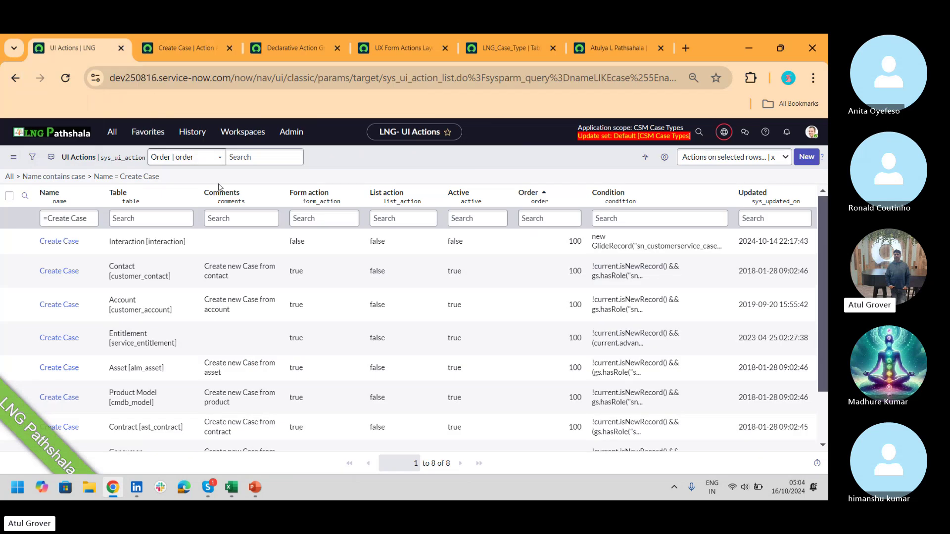
pyautogui.click(616, 48)
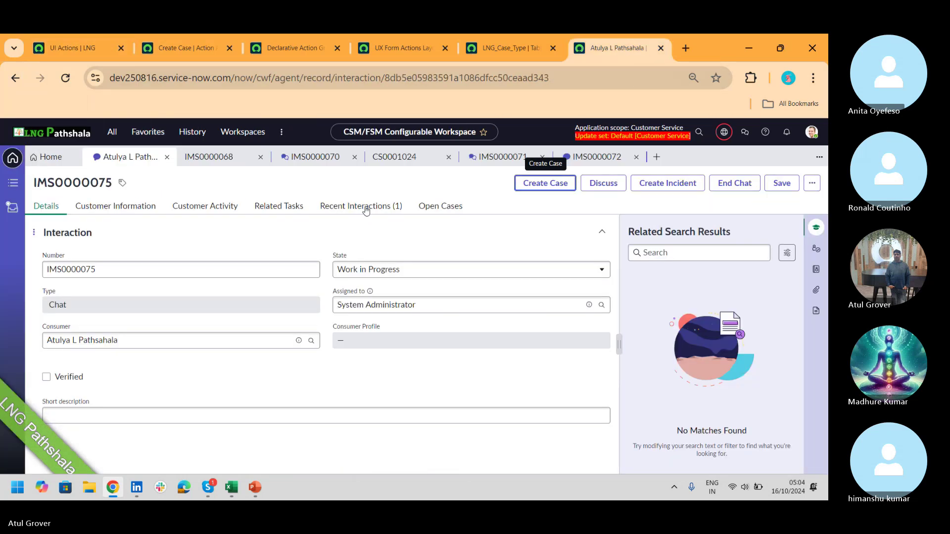
pyautogui.click(544, 184)
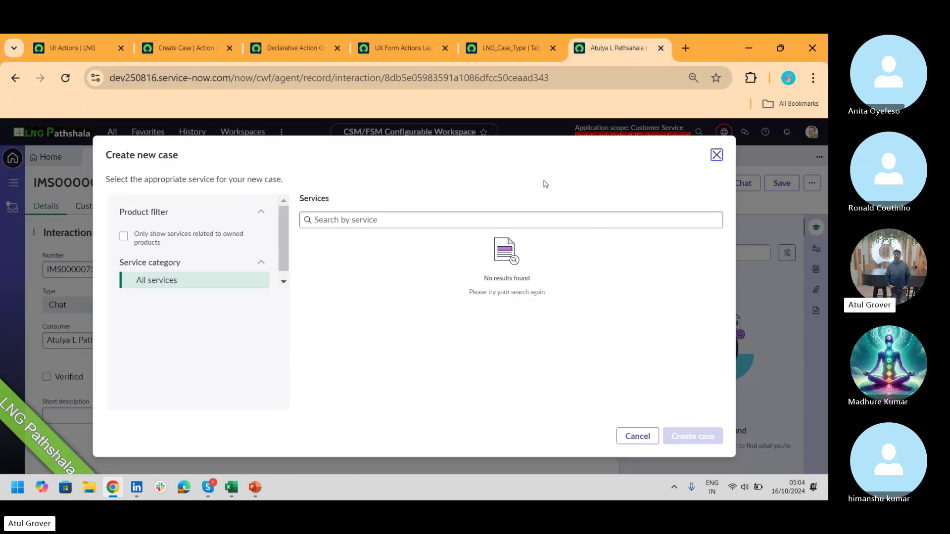
pyautogui.click(716, 155)
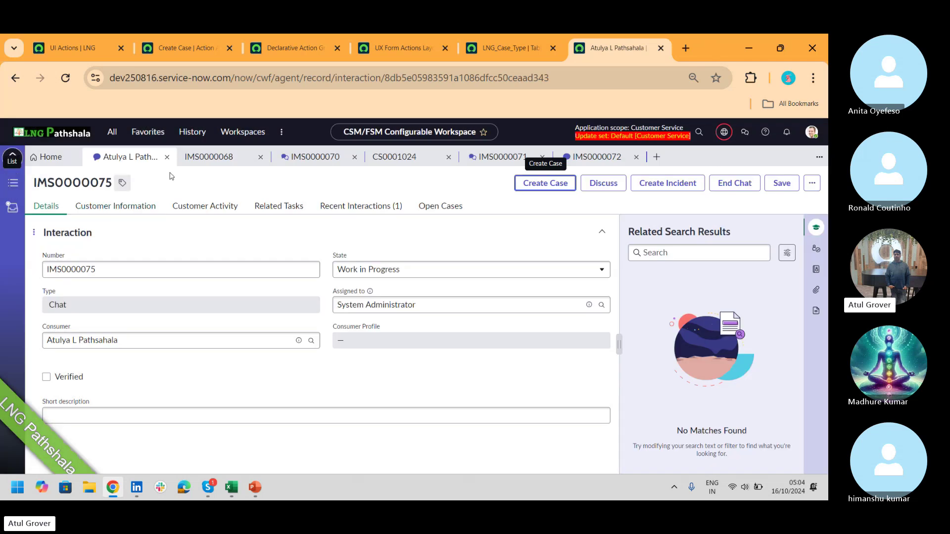
pyautogui.click(397, 155)
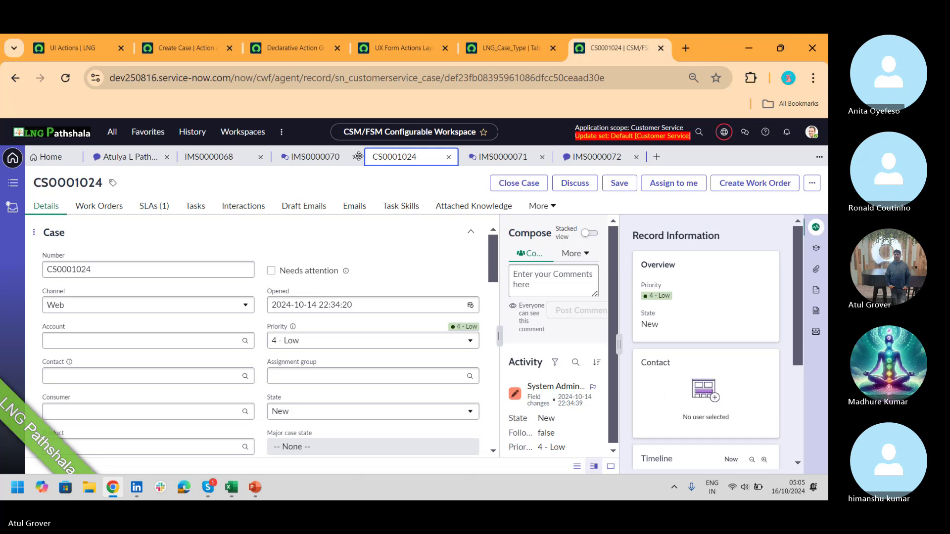
# - Browse the case form's section and form options, then return to the Create Case UI Actions list
pyautogui.click(31, 233)
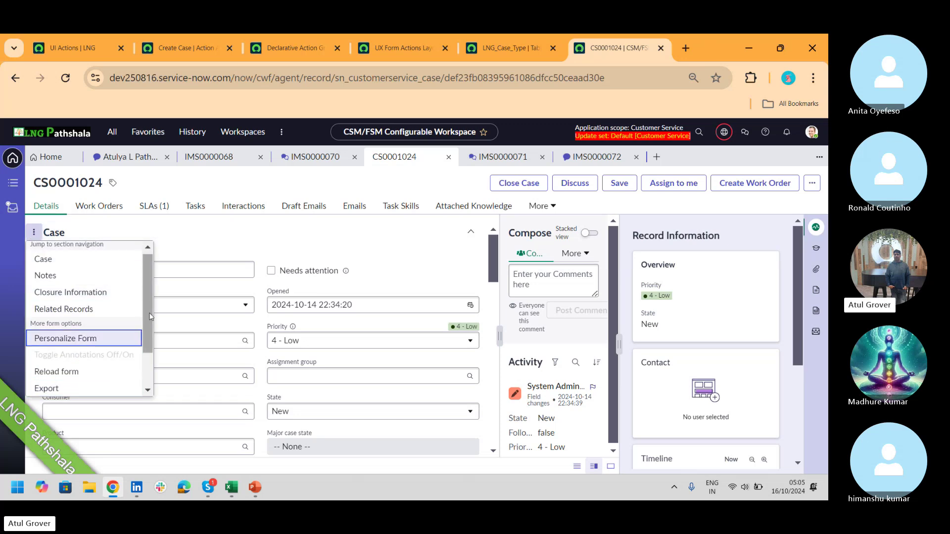
pyautogui.scroll(-1, 147, 337)
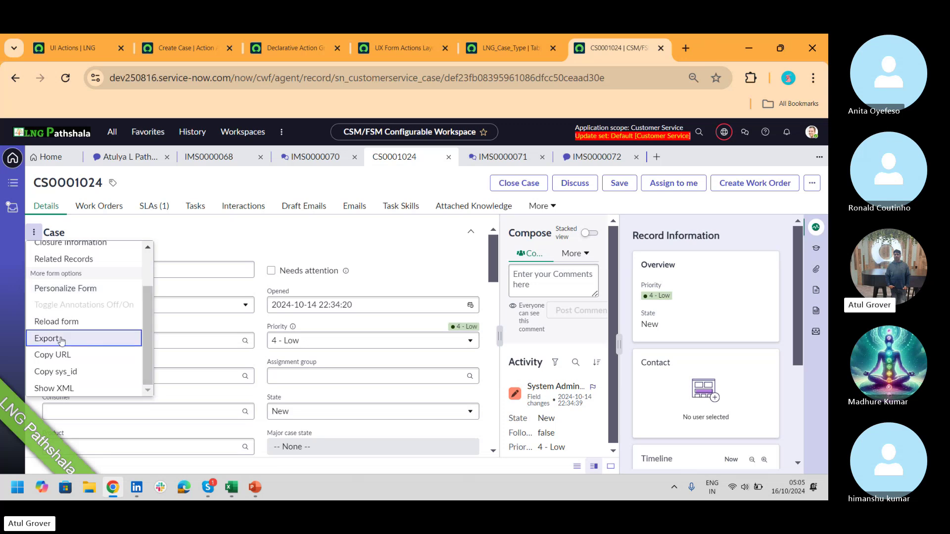
pyautogui.scroll(1, 59, 339)
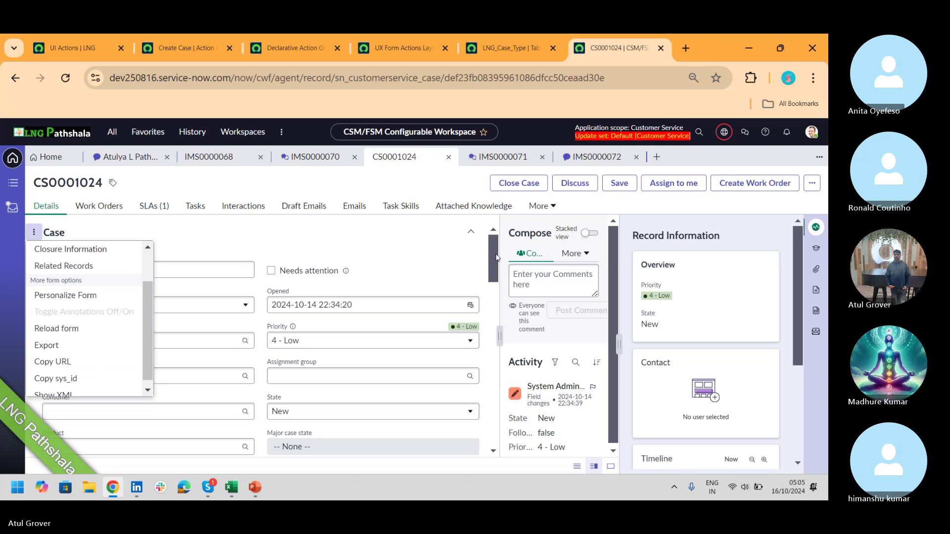
pyautogui.click(67, 46)
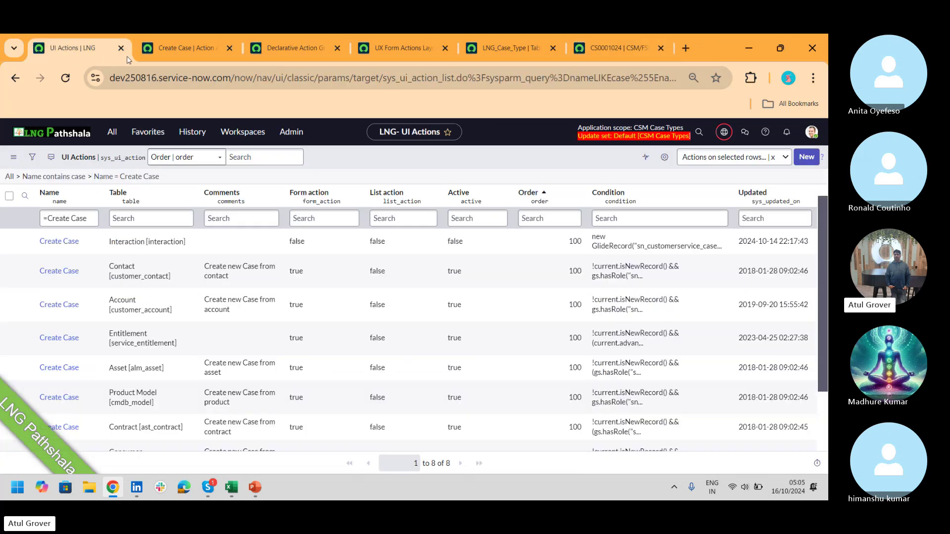
# - Launch Design Form from the LNG_Case_Type table's Related Links
pyautogui.click(113, 132)
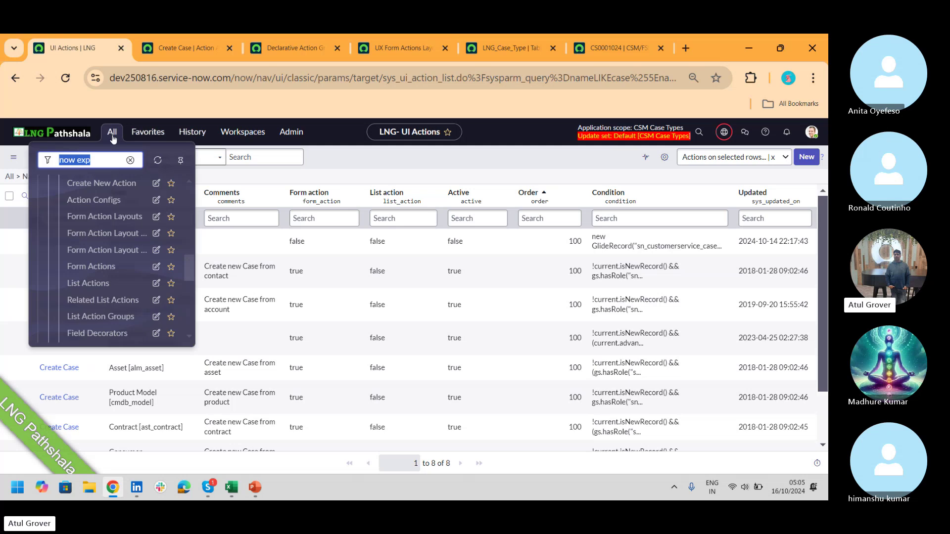
pyautogui.click(499, 51)
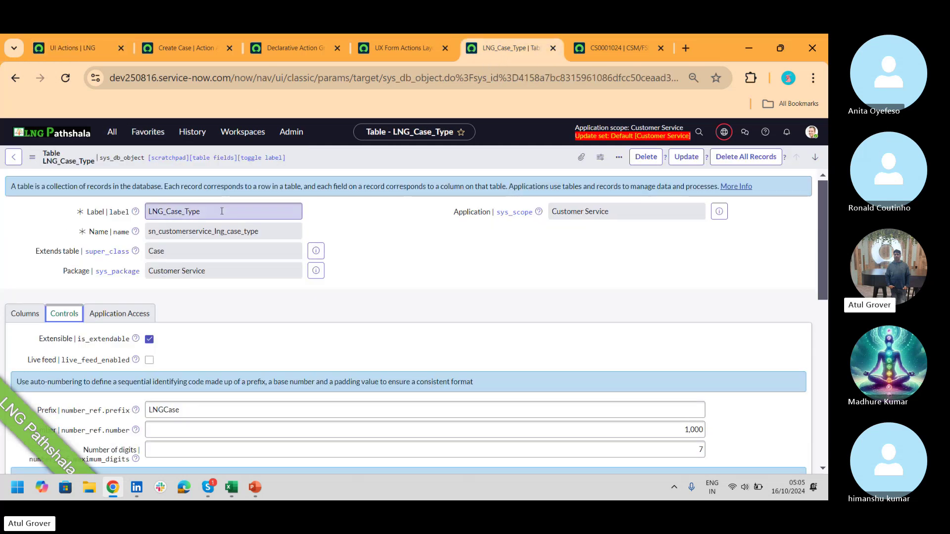
pyautogui.moveTo(824, 197); pyautogui.dragTo(826, 321)
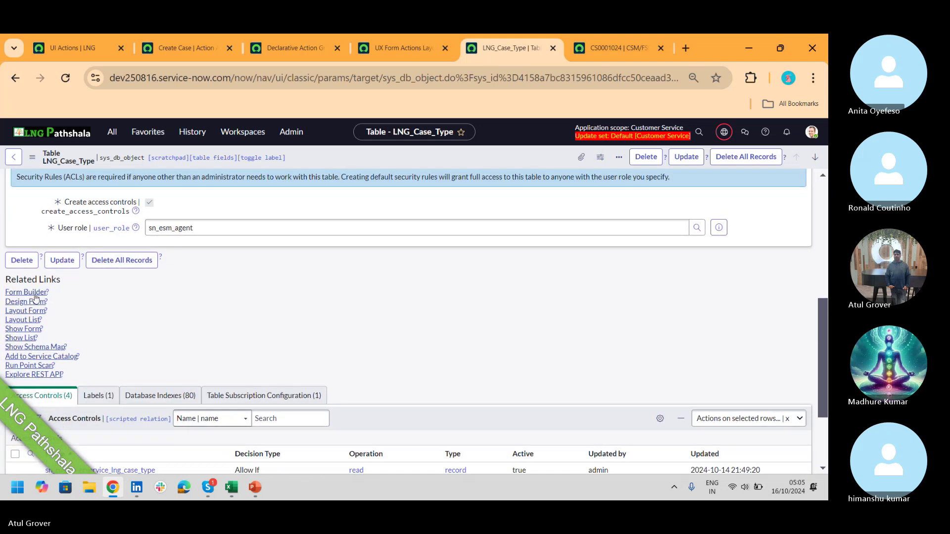
pyautogui.click(27, 303)
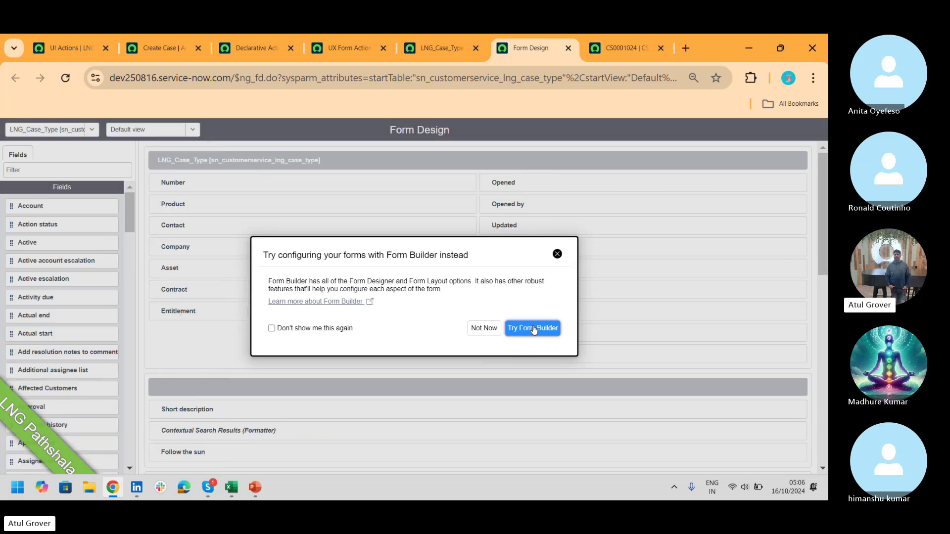
# - Show the LNG_Case_Type Workspace view layout down to its LNG section, then return to the table record
pyautogui.click(485, 328)
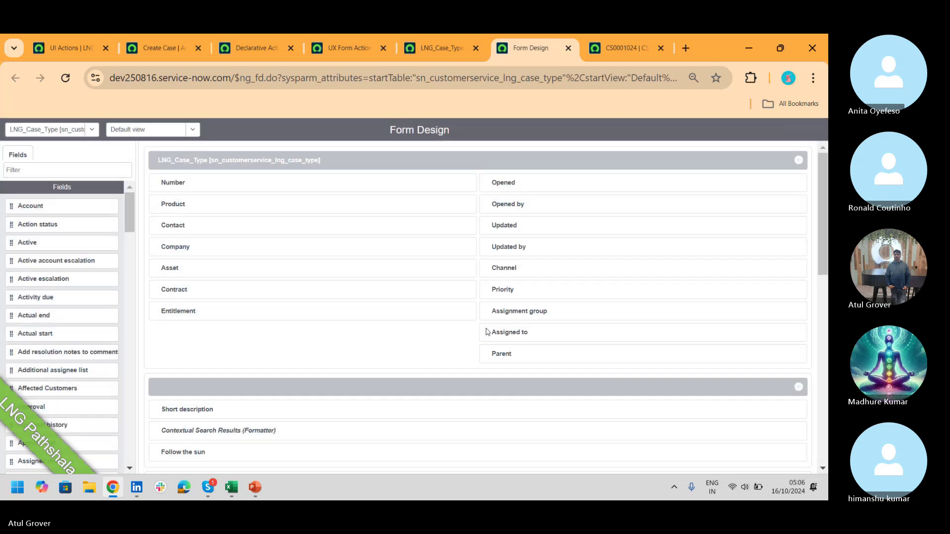
pyautogui.click(142, 131)
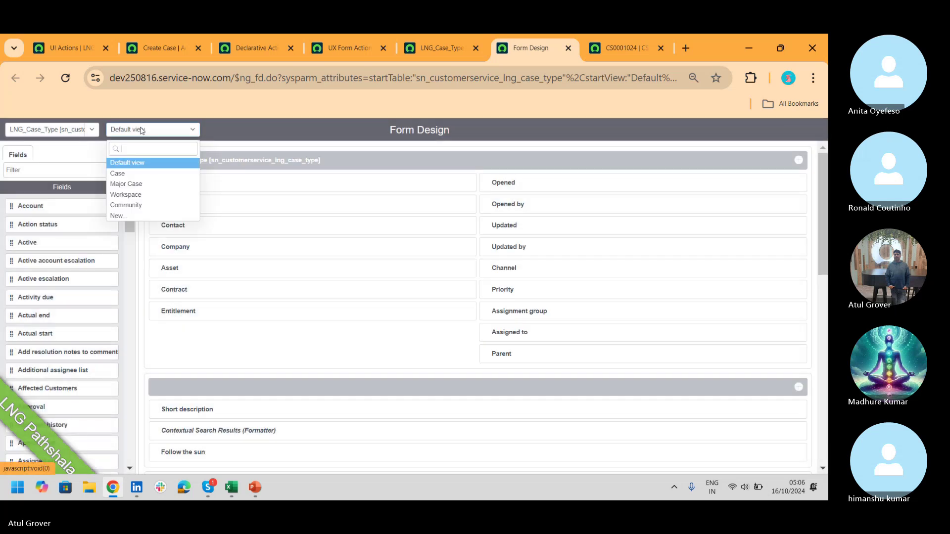
pyautogui.click(139, 195)
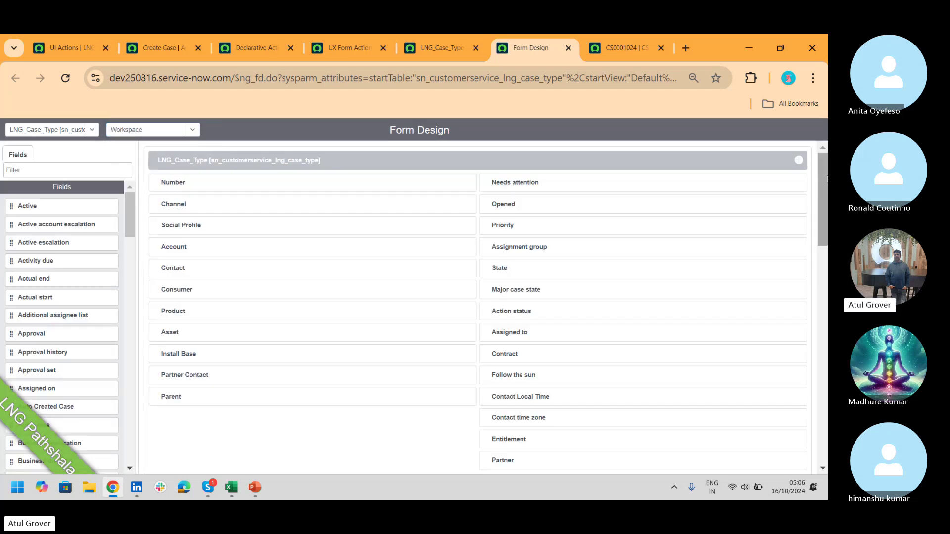
pyautogui.moveTo(824, 175); pyautogui.dragTo(821, 257)
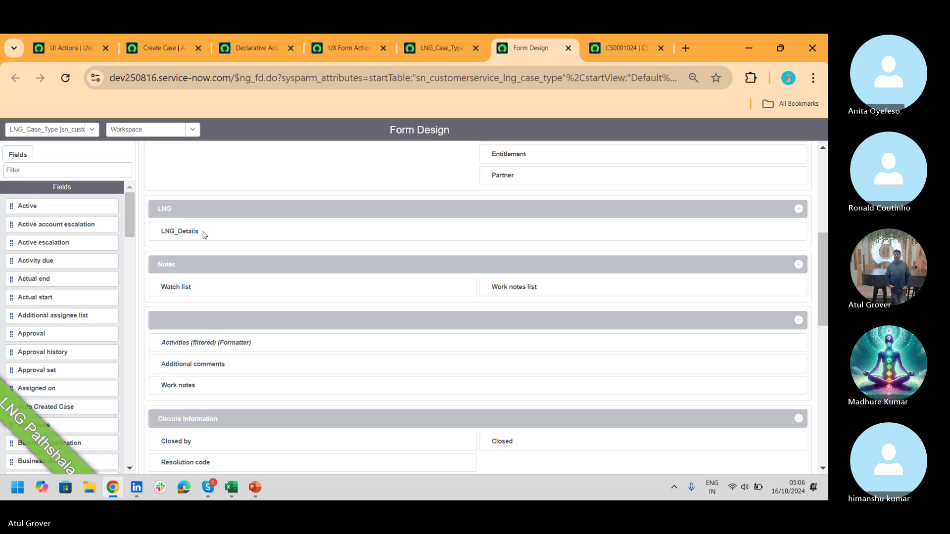
pyautogui.click(430, 48)
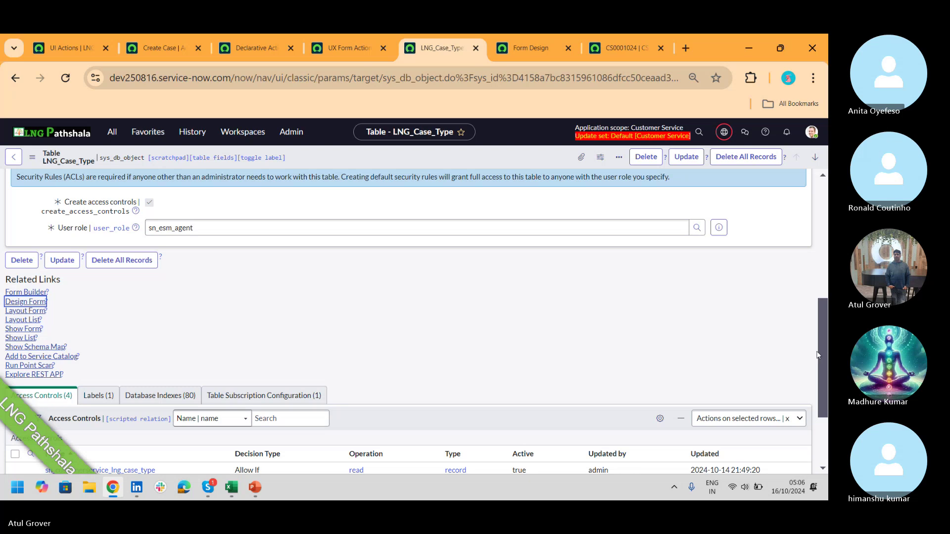
# - Confirm the LNG_Details string column on LNG_Case_Type, then go back to the Form Design page
pyautogui.scroll(3, 821, 355)
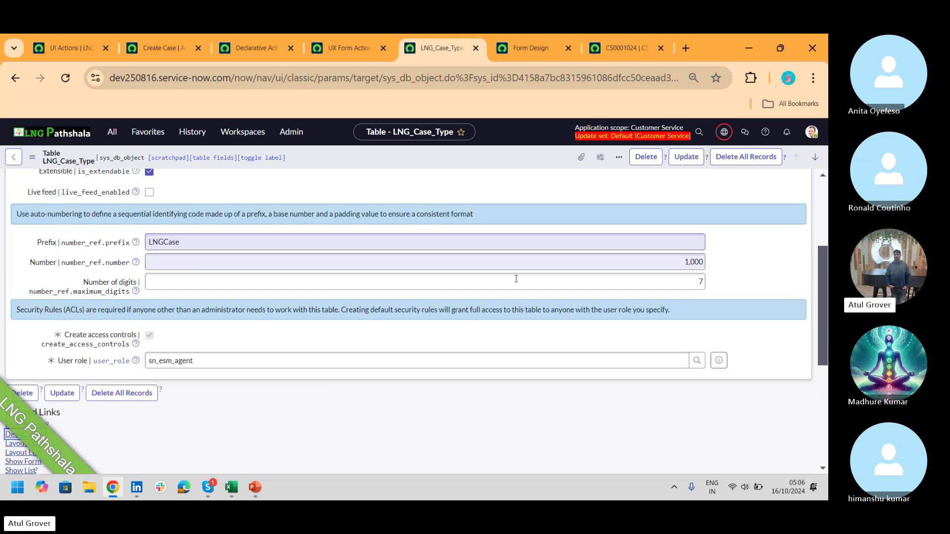
pyautogui.scroll(2, 824, 305)
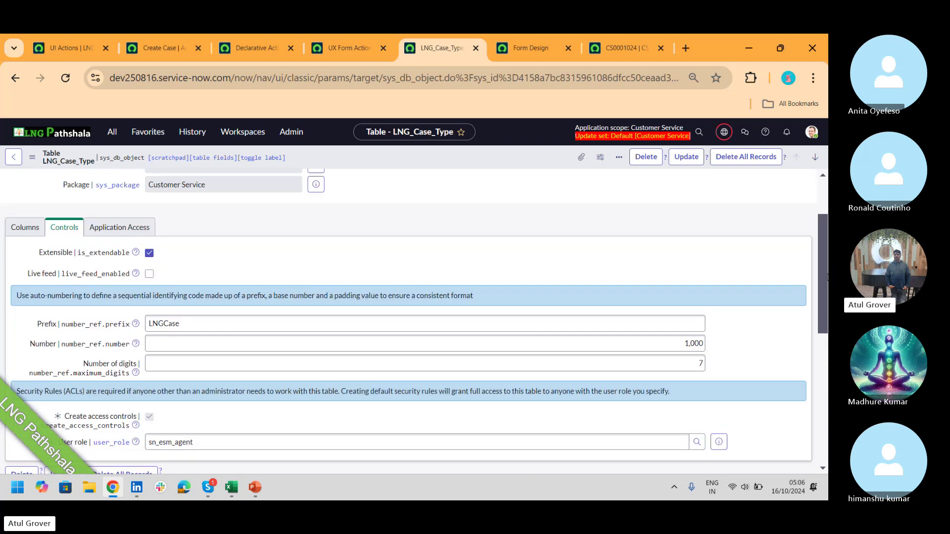
pyautogui.click(13, 232)
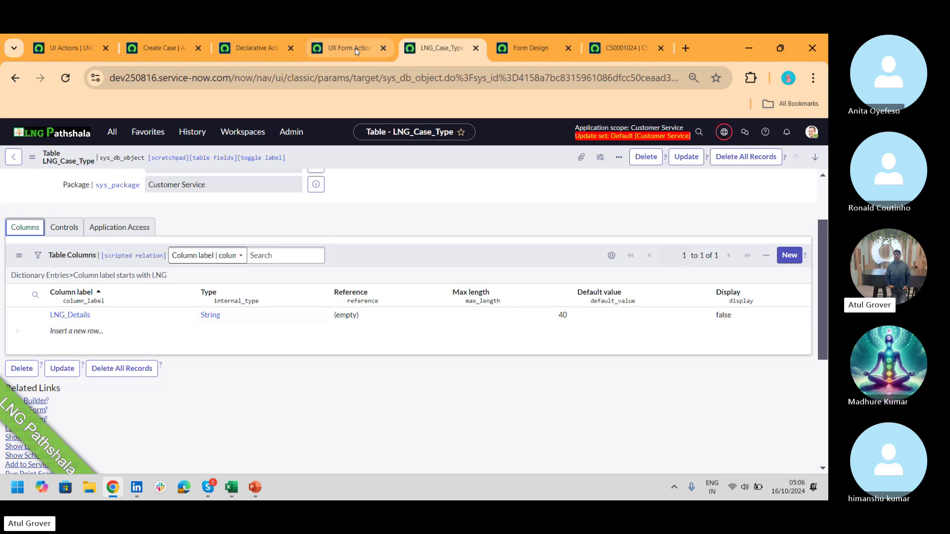
pyautogui.click(156, 50)
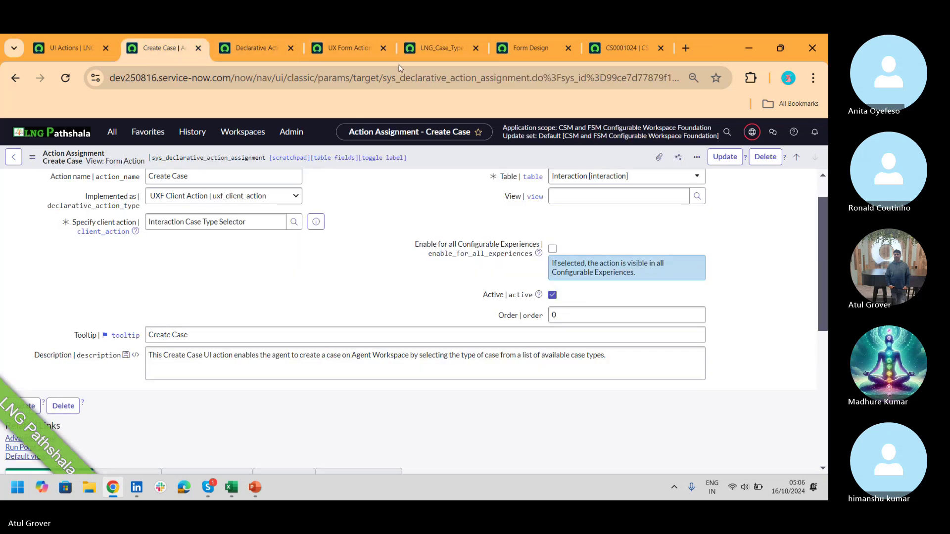
pyautogui.click(73, 50)
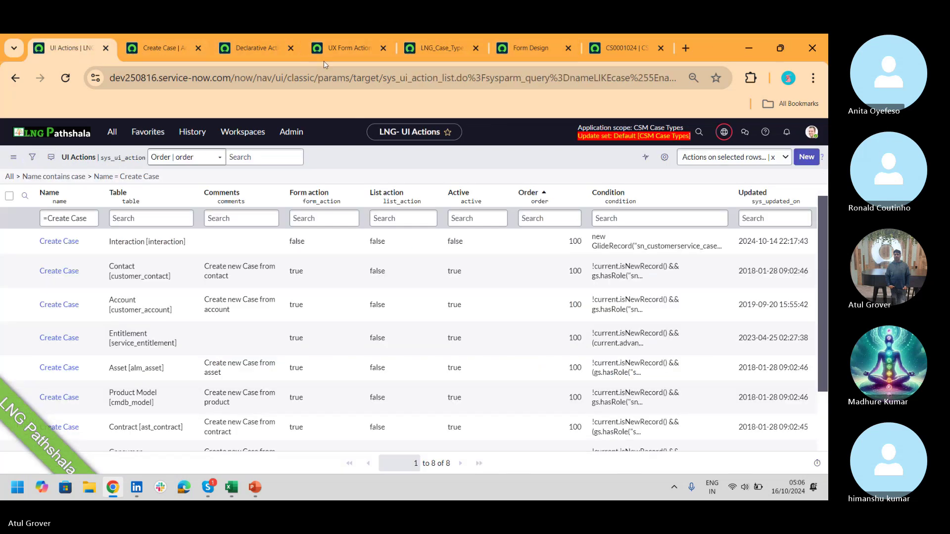
pyautogui.click(451, 50)
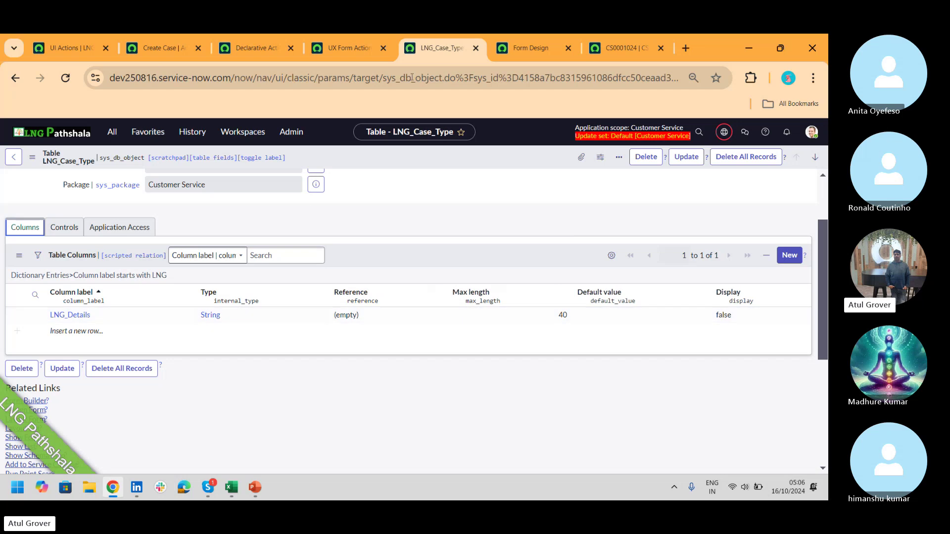
pyautogui.click(525, 61)
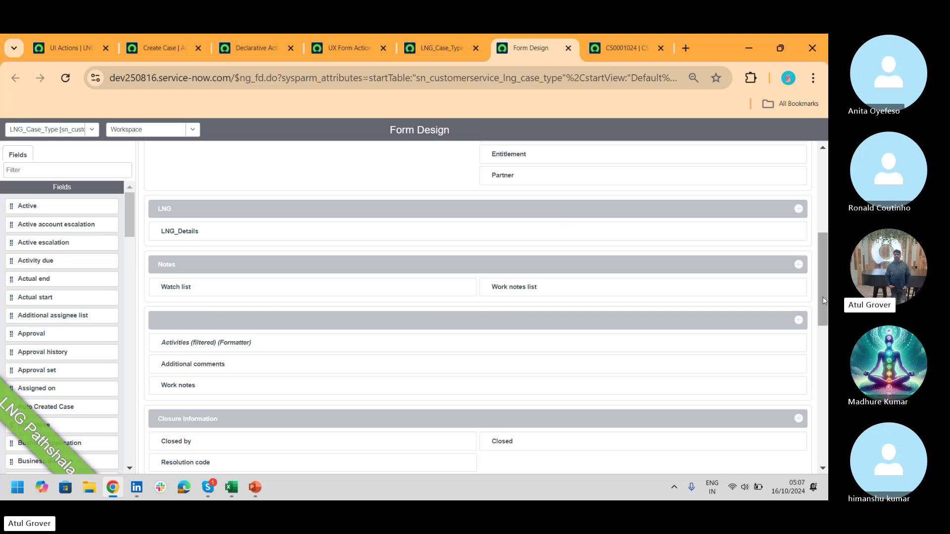
pyautogui.moveTo(821, 307); pyautogui.dragTo(824, 239)
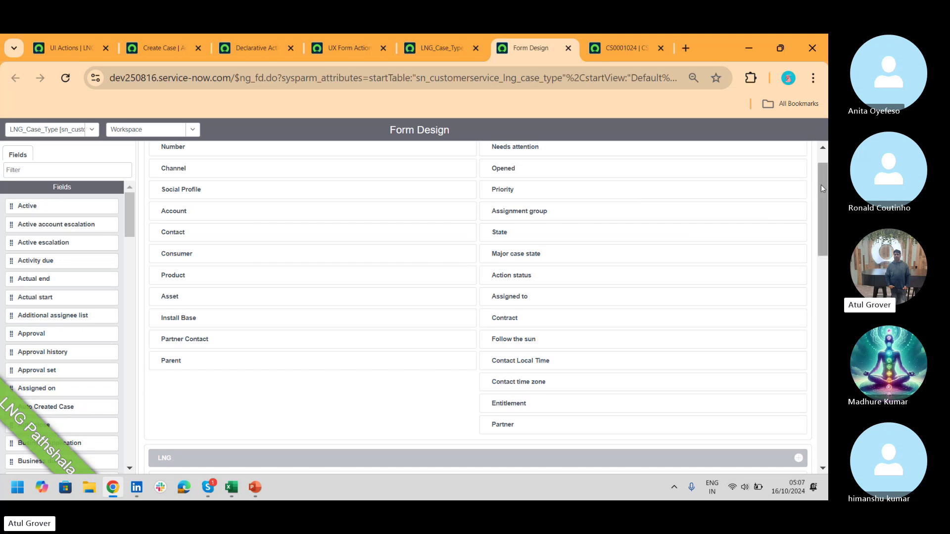
pyautogui.moveTo(821, 185); pyautogui.dragTo(777, 257)
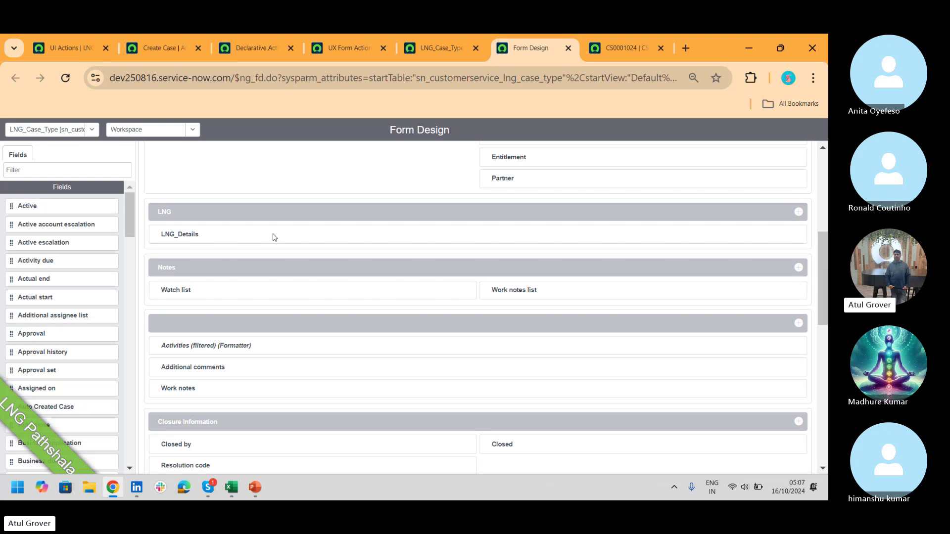
# - Save a new Chat interaction for account LNG Corp and start Create Case from it
pyautogui.click(625, 48)
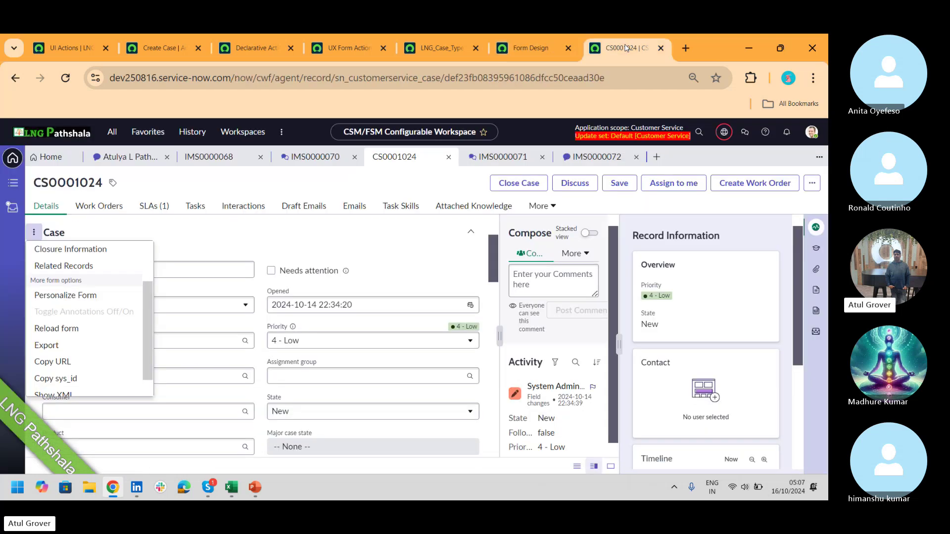
pyautogui.click(656, 156)
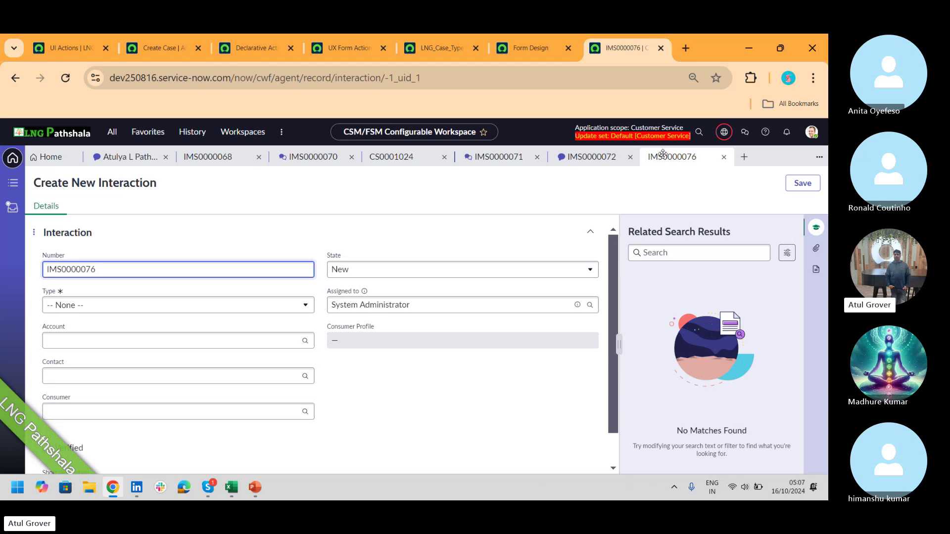
pyautogui.click(125, 303)
pyautogui.click(125, 303)
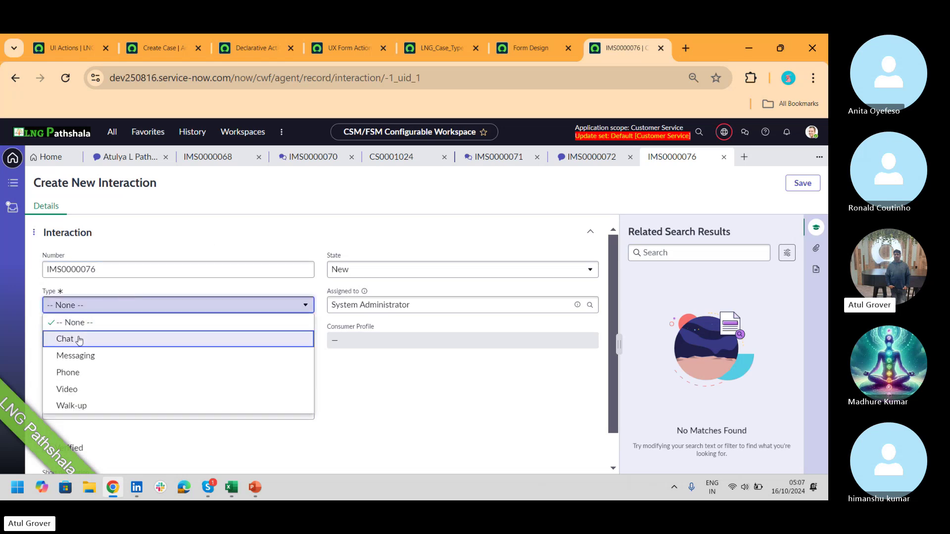
pyautogui.click(81, 334)
pyautogui.click(85, 340)
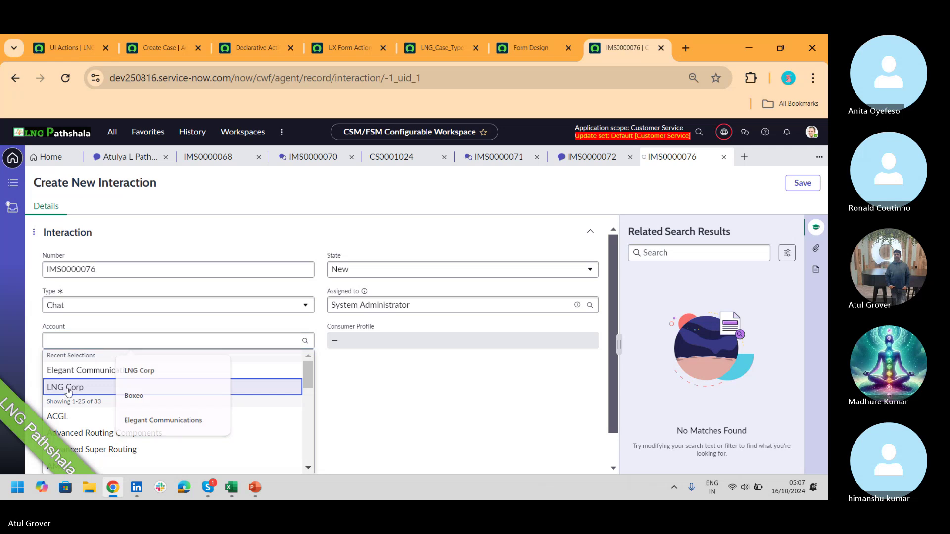
pyautogui.click(65, 386)
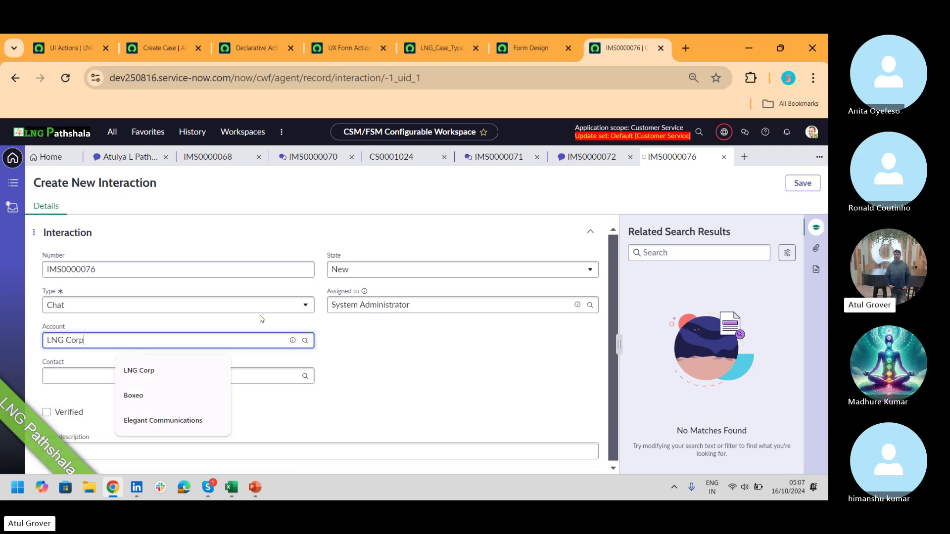
pyautogui.click(795, 184)
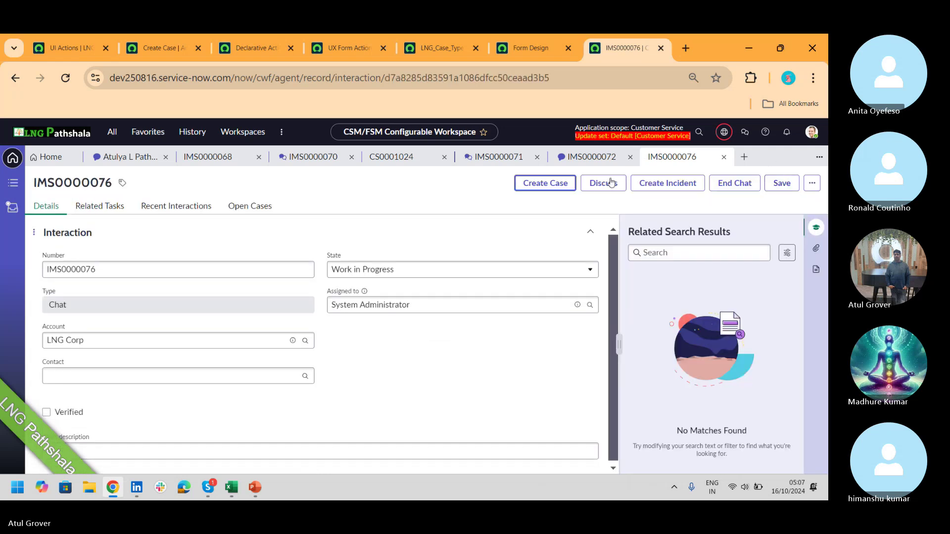
pyautogui.click(538, 191)
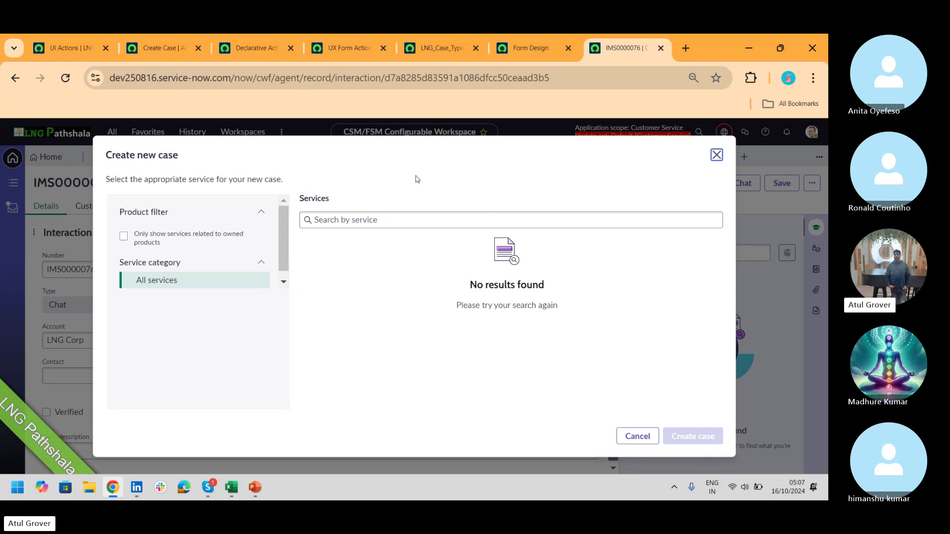
# - Show only services for owned product Acer LNGBooks, then return to the Create Case assignment
pyautogui.click(124, 237)
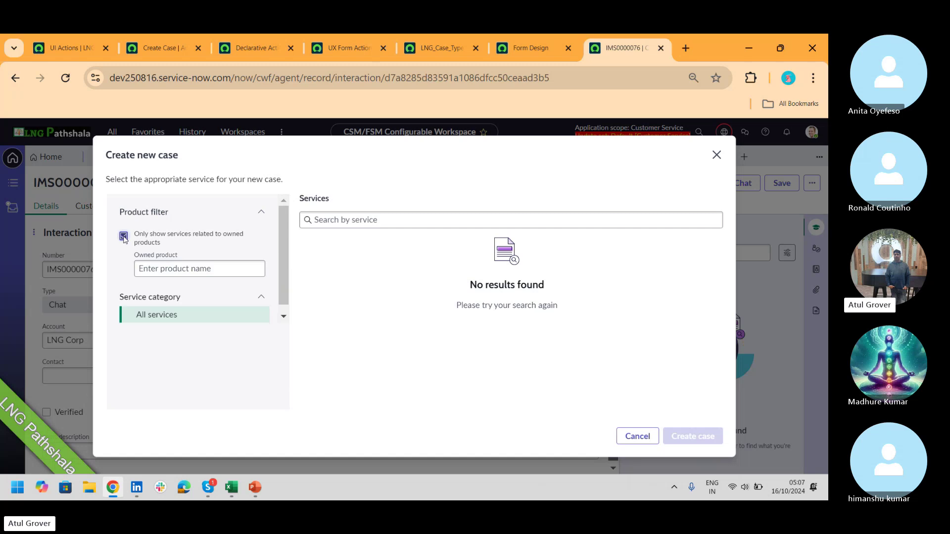
pyautogui.click(178, 269)
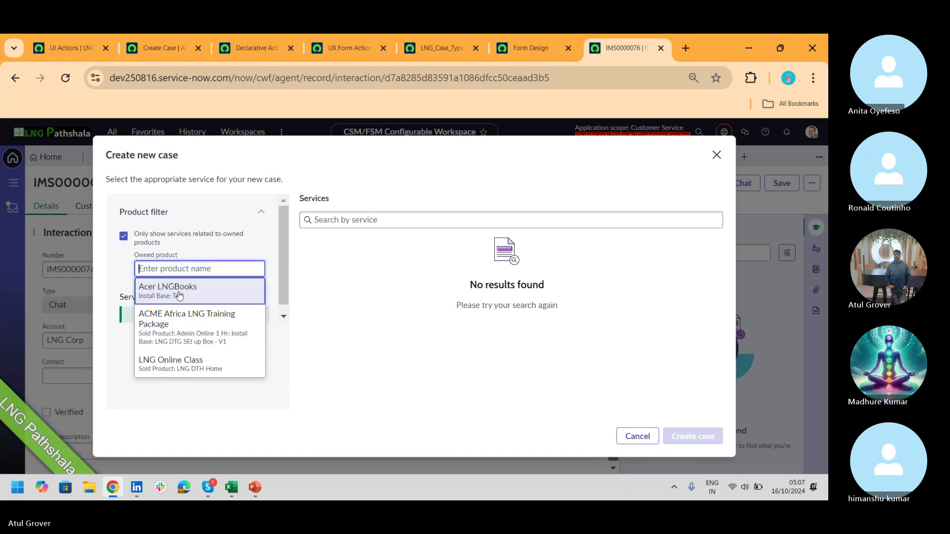
pyautogui.click(179, 292)
pyautogui.click(403, 219)
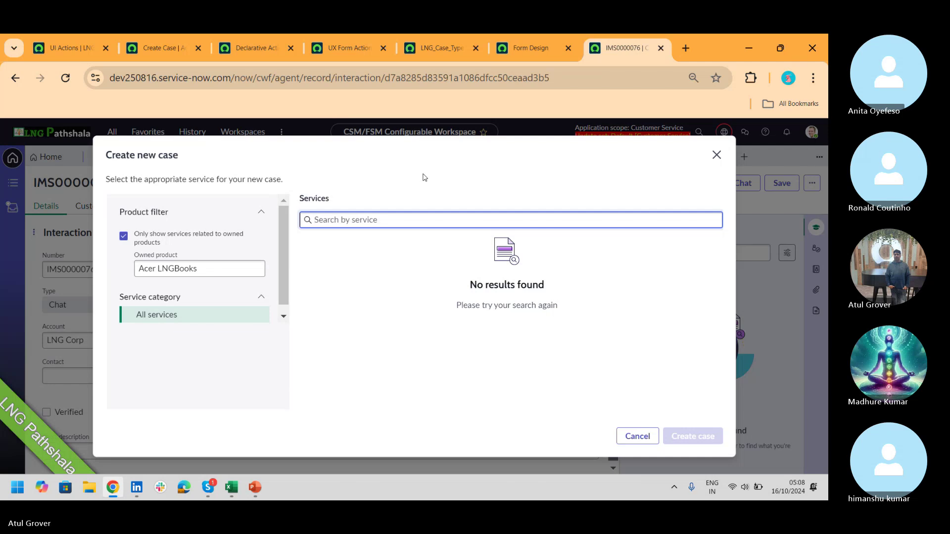
pyautogui.click(163, 48)
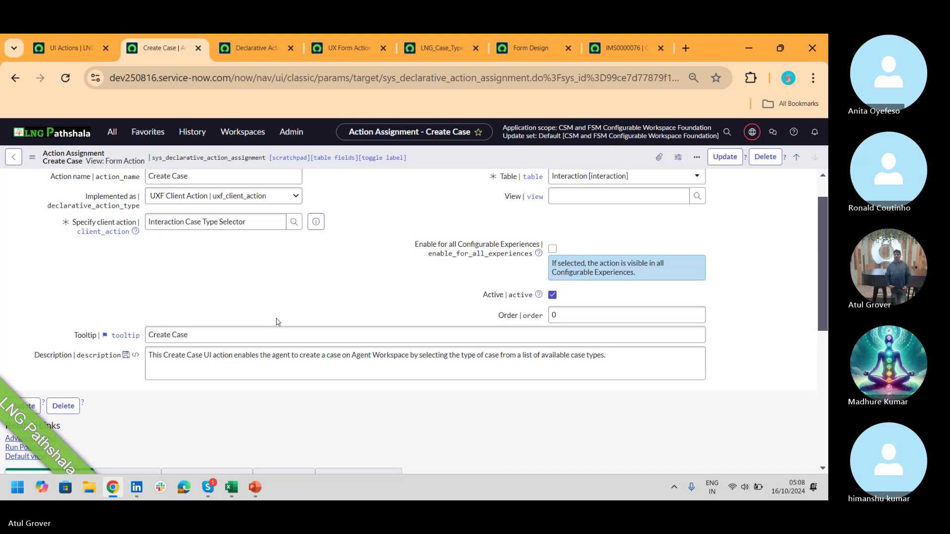
# - Bring the Skype call 'CIS -CSM Batch 1' in front of the browser
pyautogui.hotkey('alt', 'Tab')
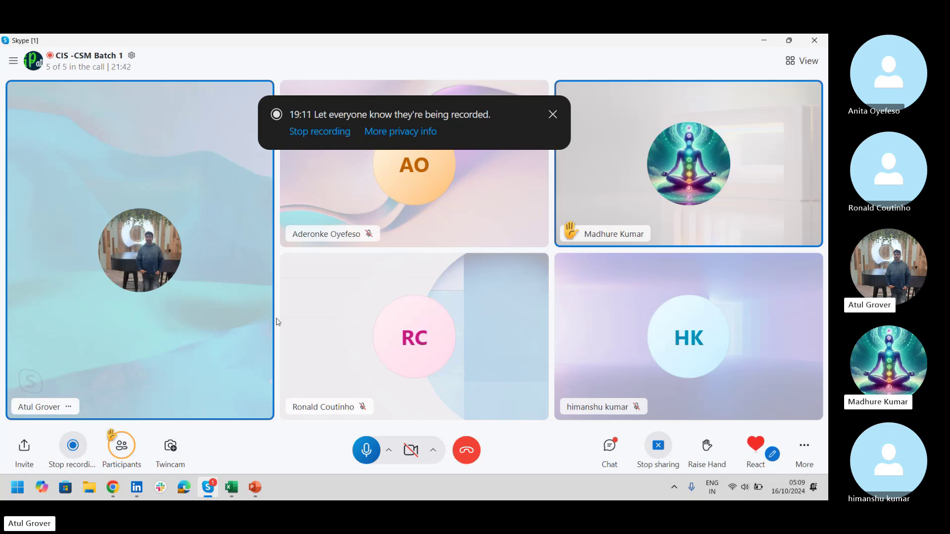
# - Bring the Chrome window with the Interaction Create Case action assignment back in front of Skype
pyautogui.hotkey('alt', 'Tab')
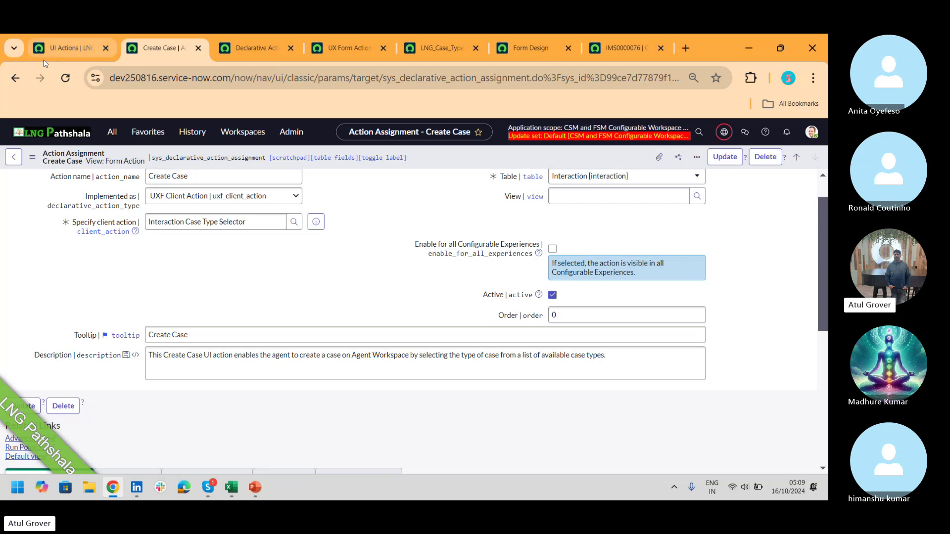
# - On interaction IMS0000076, dismiss the Create new case dialog and show the workspace's Lists page
pyautogui.click(624, 49)
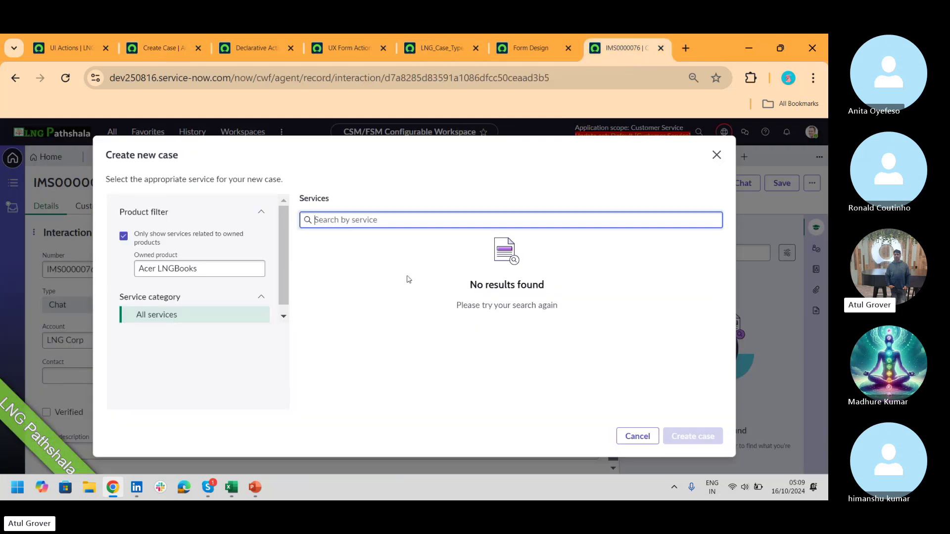
pyautogui.click(717, 155)
pyautogui.click(16, 181)
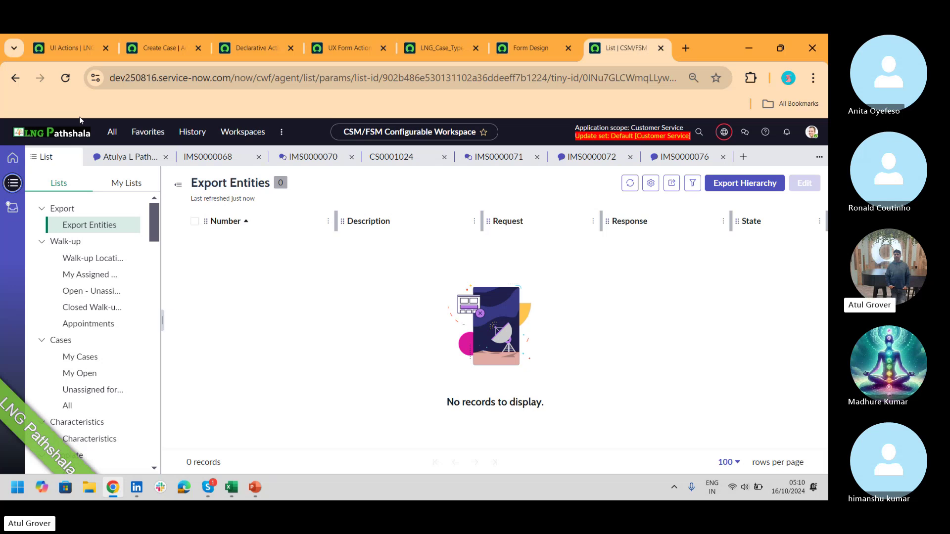
# - Start a new custom list under My Lists set to Create your own, then revisit the Create Case record
pyautogui.click(122, 183)
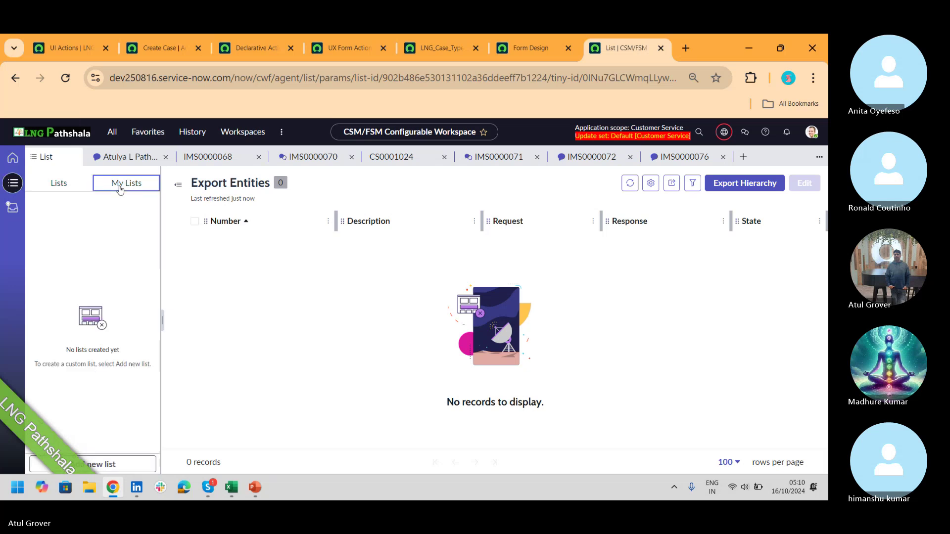
pyautogui.click(125, 463)
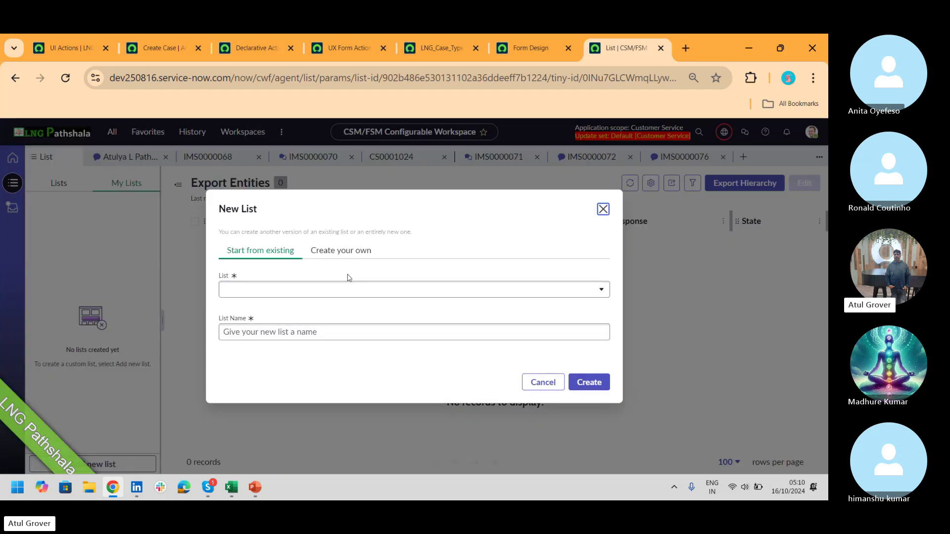
pyautogui.click(346, 291)
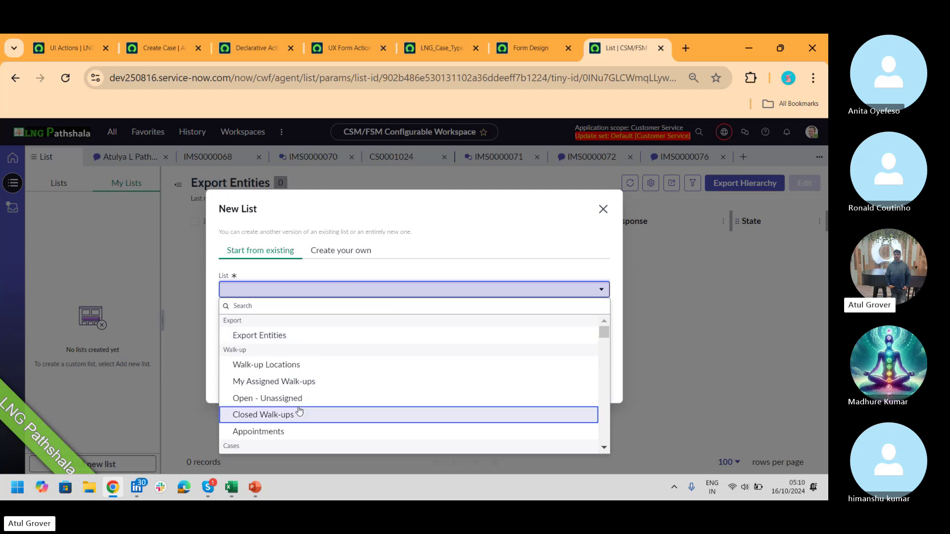
pyautogui.click(361, 250)
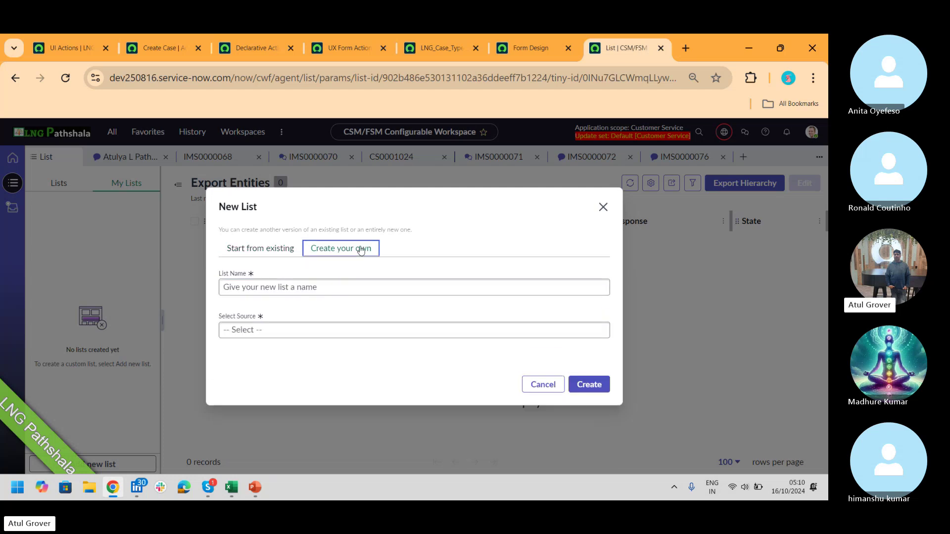
pyautogui.click(357, 284)
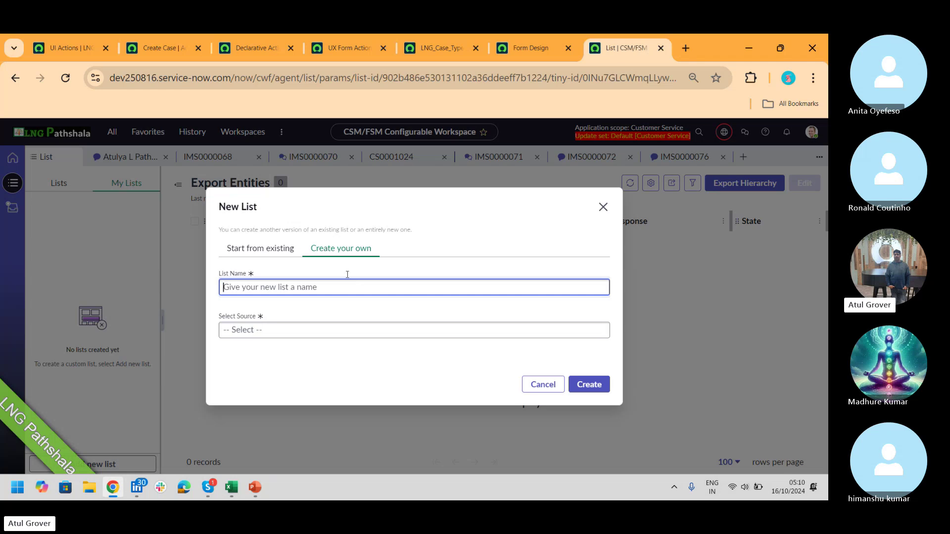
pyautogui.click(169, 46)
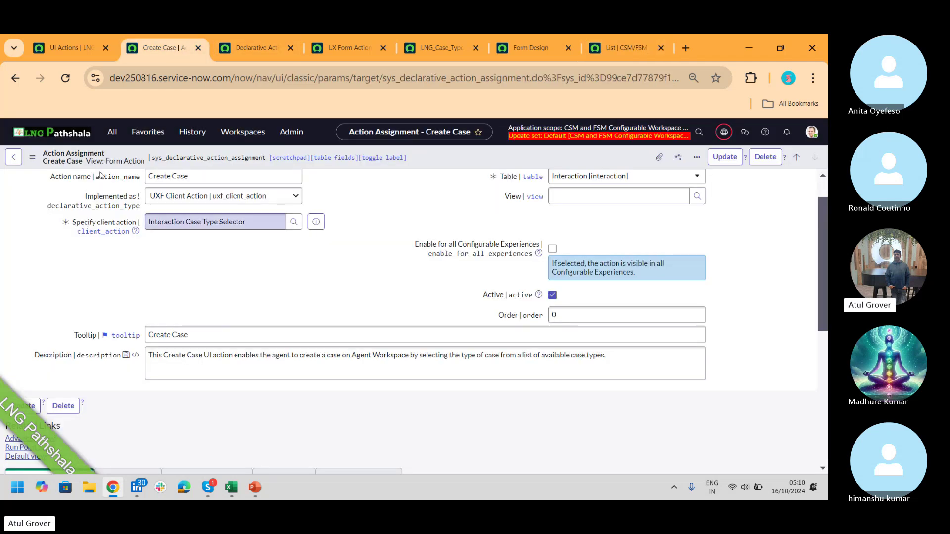
# - Review the Create Case UI actions, noting Entitlement's Form action and Interaction's Order values
pyautogui.click(112, 132)
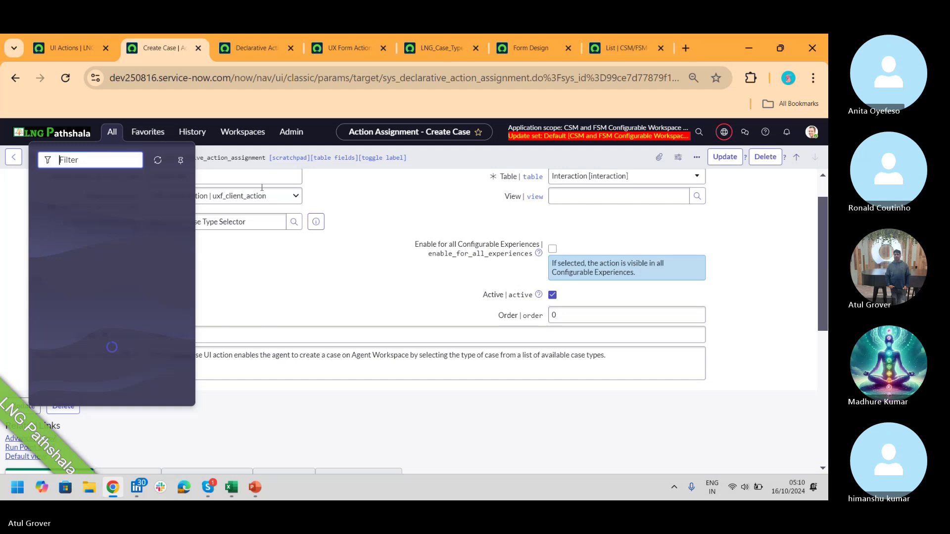
pyautogui.click(257, 293)
pyautogui.click(86, 52)
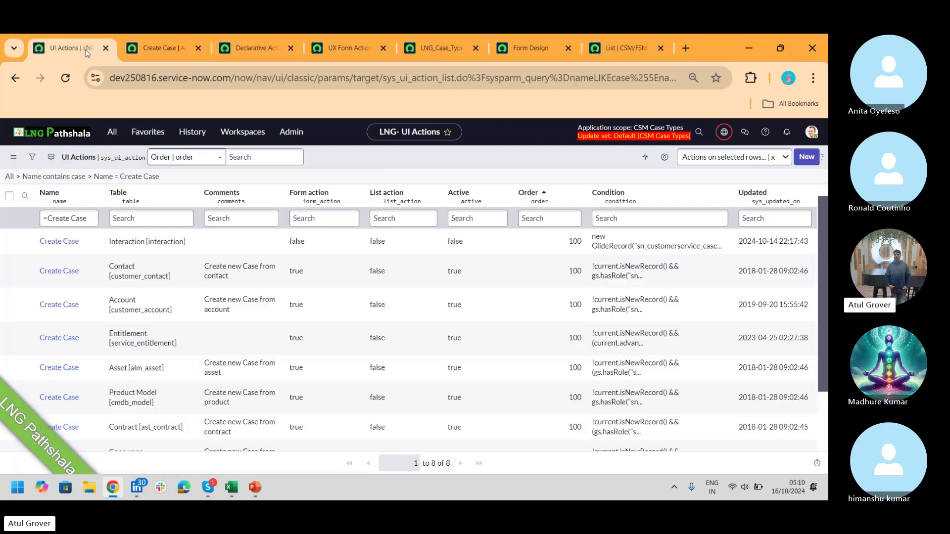
pyautogui.click(112, 131)
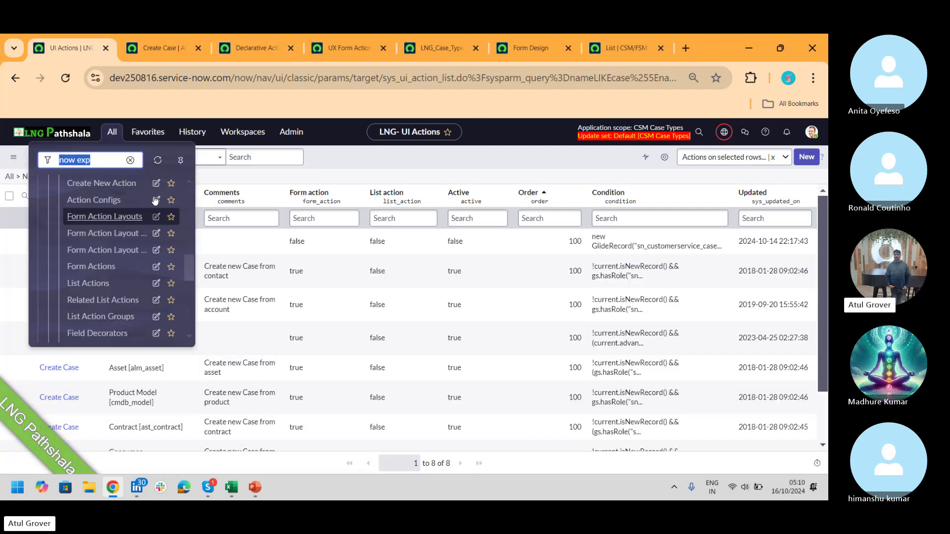
pyautogui.click(382, 153)
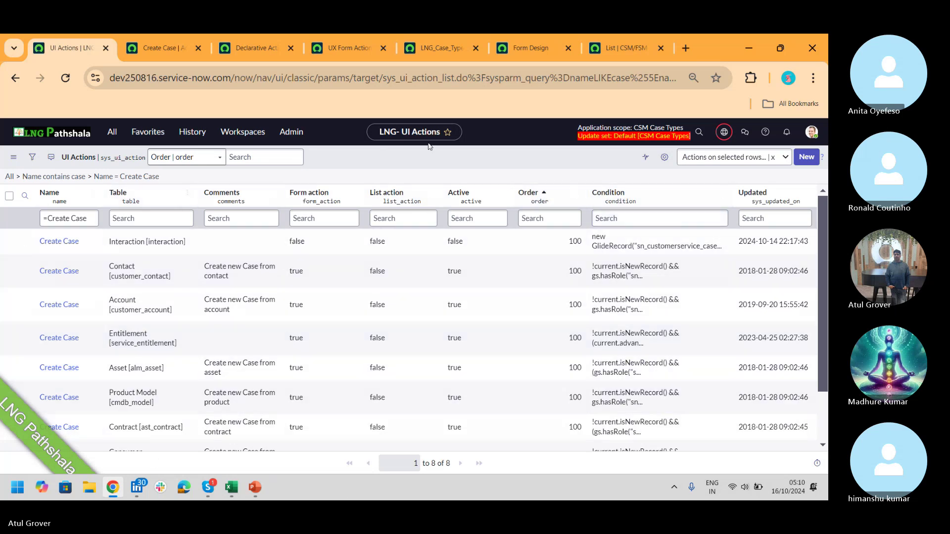
pyautogui.click(321, 338)
pyautogui.click(530, 243)
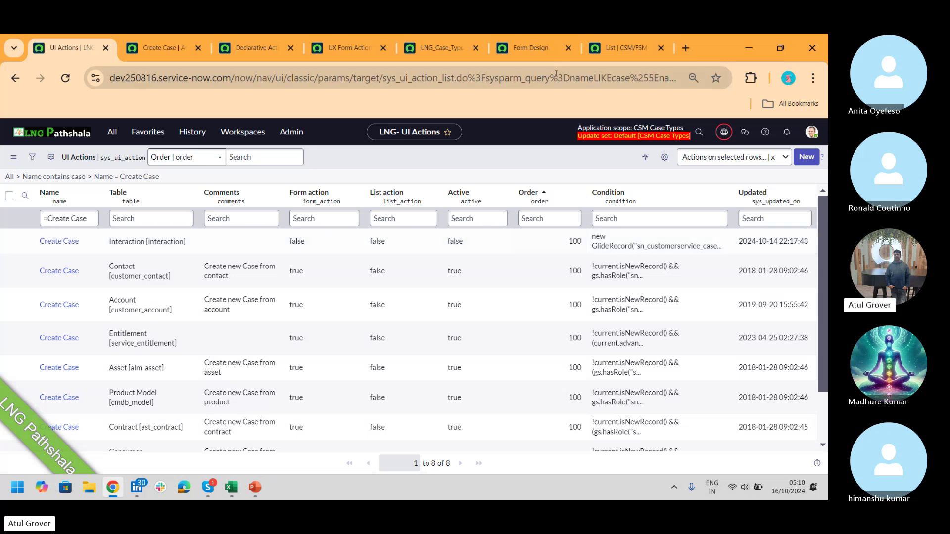
pyautogui.click(624, 51)
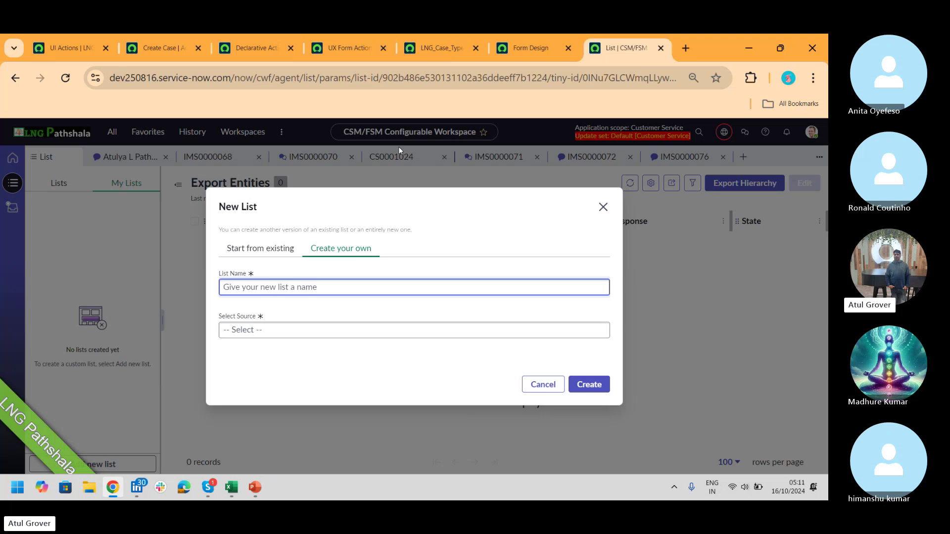
# - Close the New List dialog and scroll through the built-in lists like Cases, Characteristics and Specifications
pyautogui.click(603, 207)
pyautogui.click(52, 182)
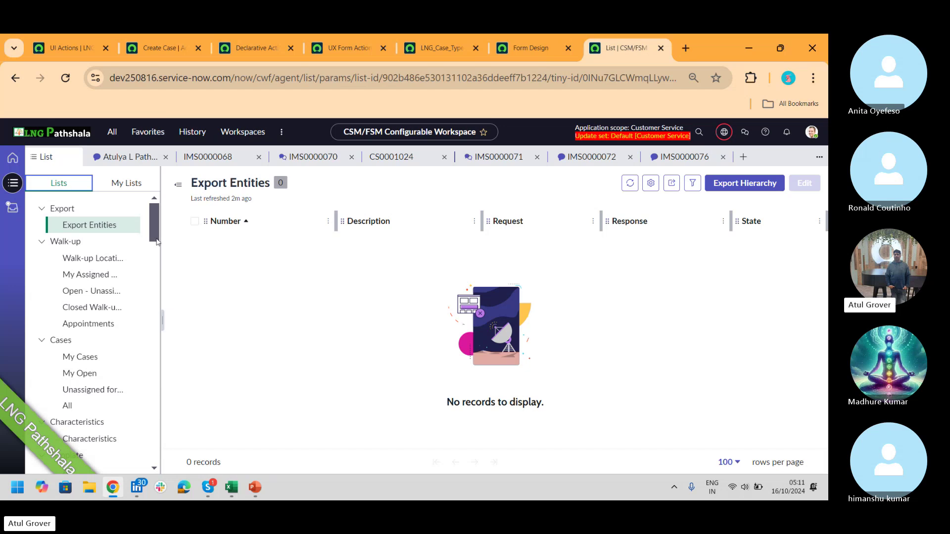
pyautogui.moveTo(153, 222); pyautogui.dragTo(154, 238)
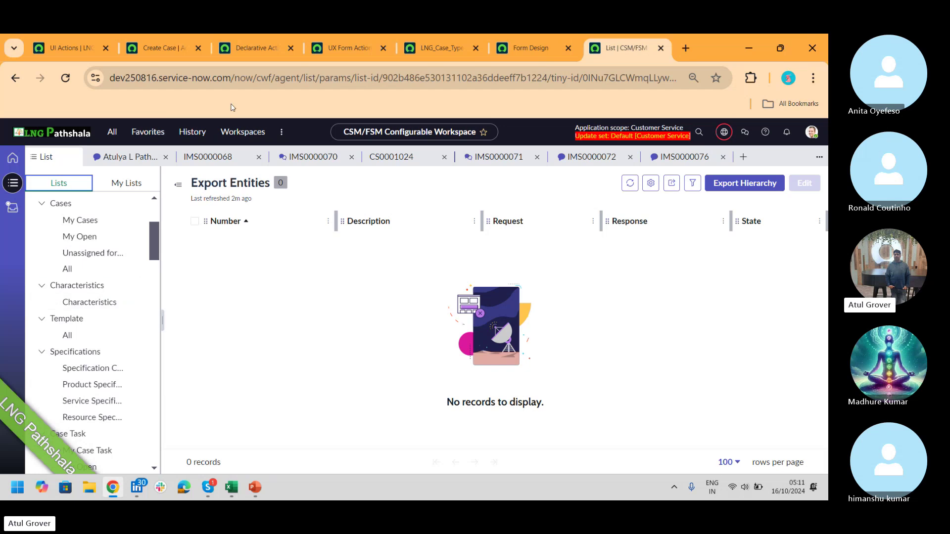
# - Filter the navigator for 'ui buil' and launch UI Builder in a new tab
pyautogui.click(76, 48)
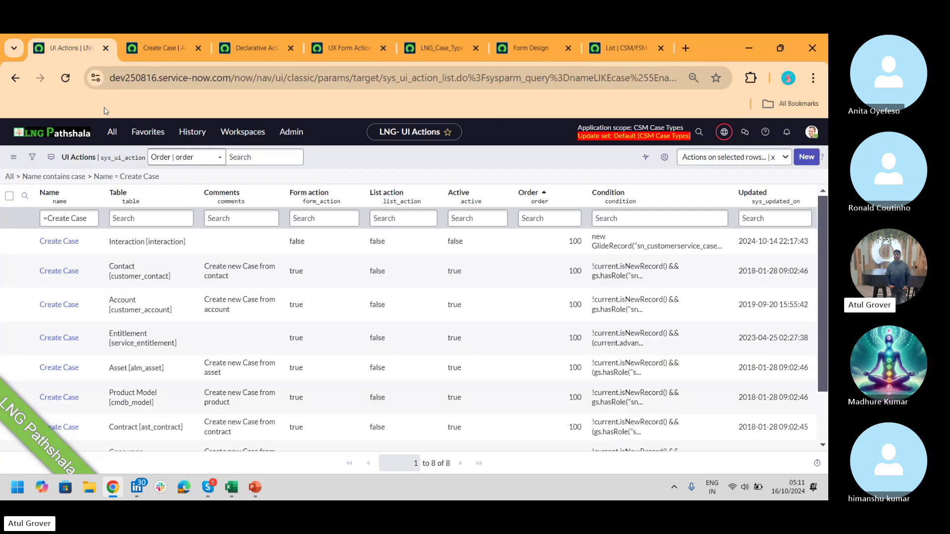
pyautogui.click(113, 133)
pyautogui.write('ui bu')
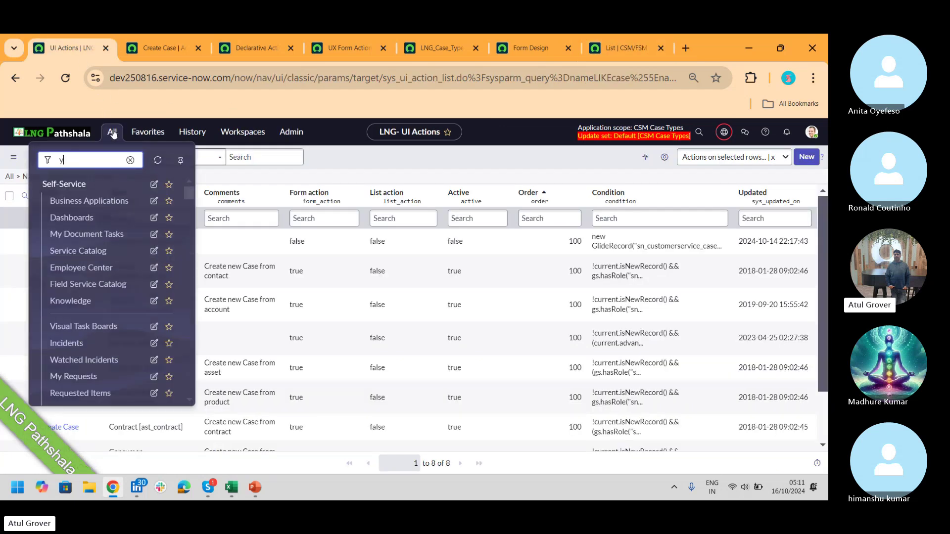
pyautogui.write('il')
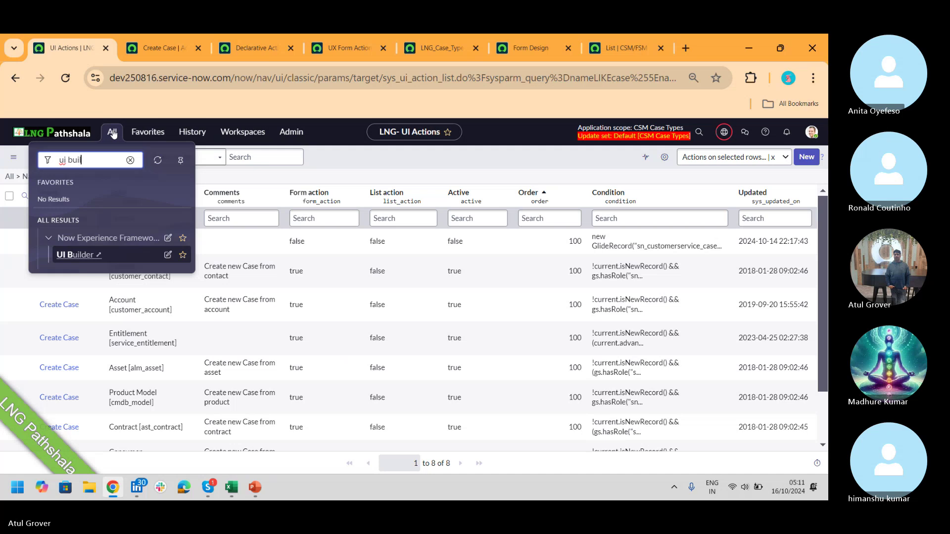
pyautogui.click(90, 259)
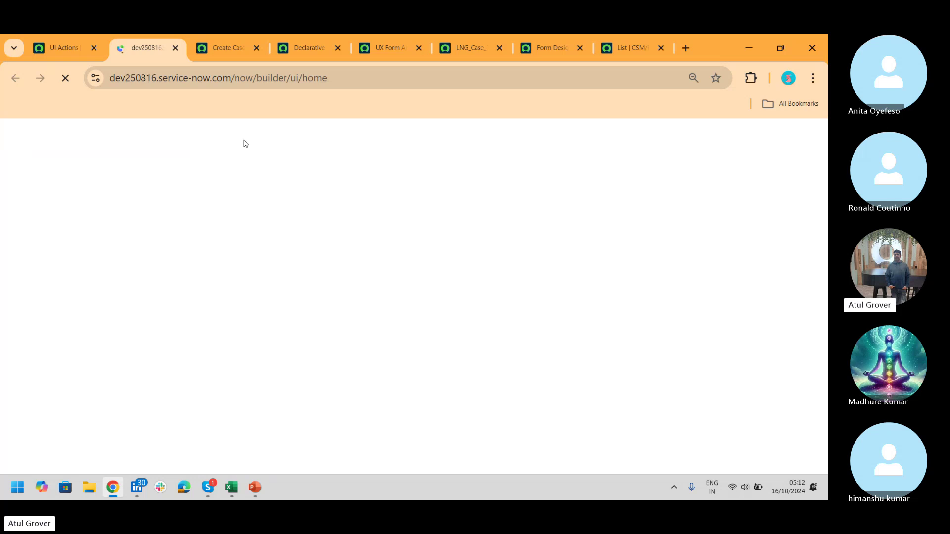
# - Close the Create Case, Declarative, UX Form, LNG_Case and Form Design tabs
pyautogui.click(257, 48)
pyautogui.click(258, 47)
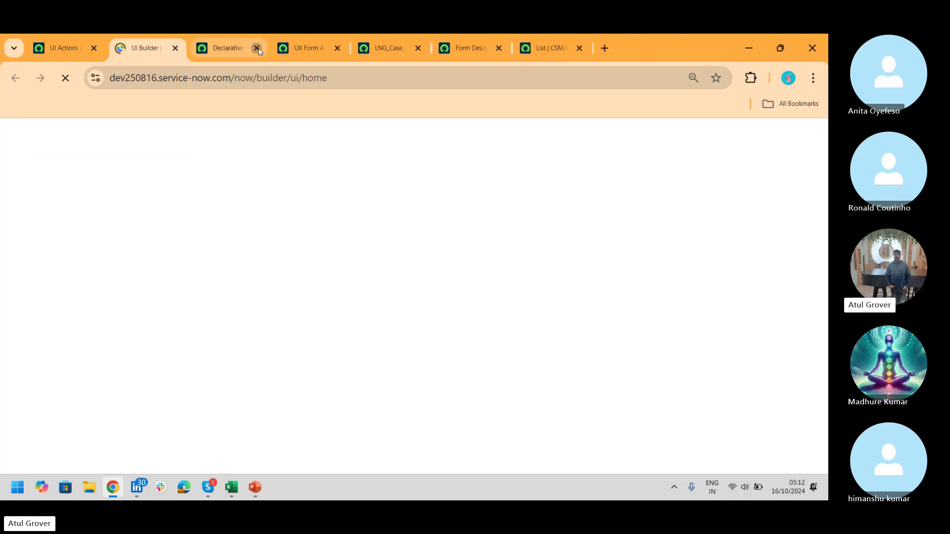
pyautogui.click(258, 48)
pyautogui.click(258, 47)
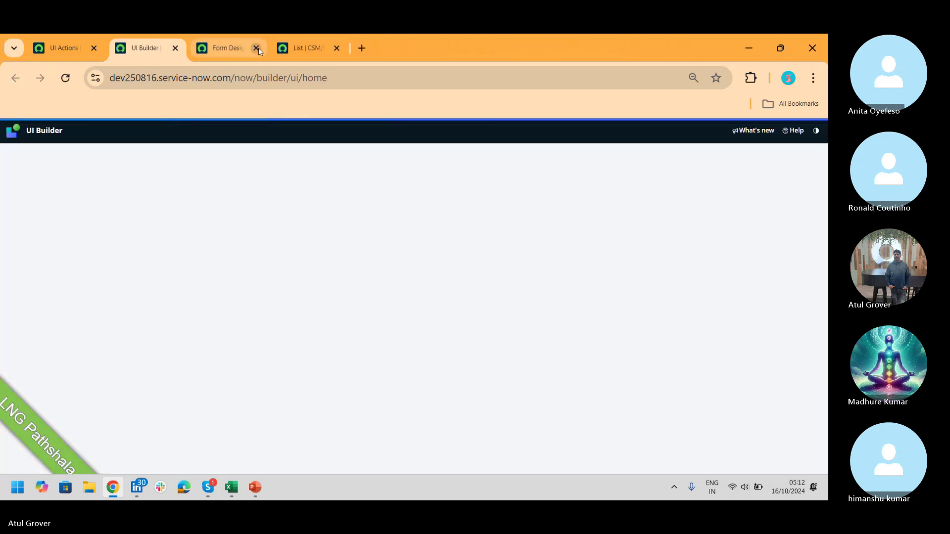
pyautogui.click(258, 48)
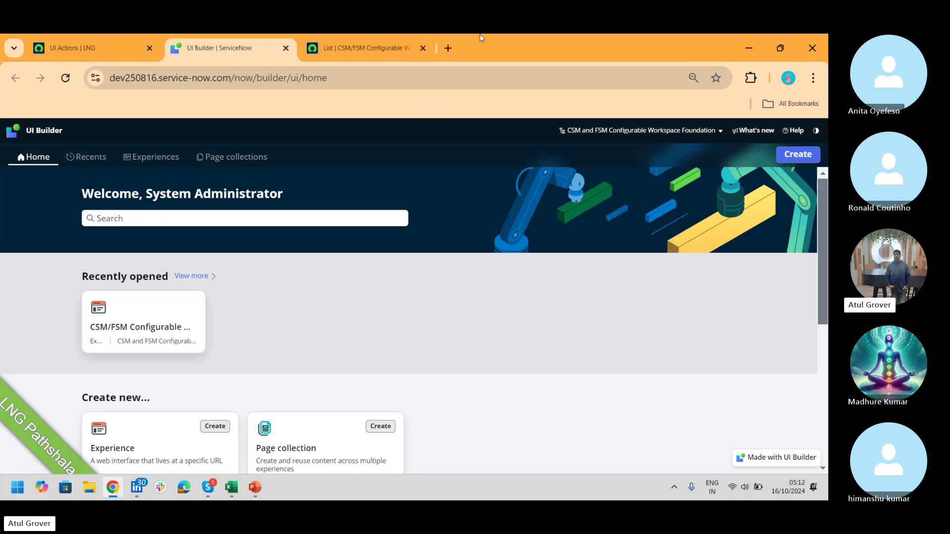
pyautogui.click(452, 48)
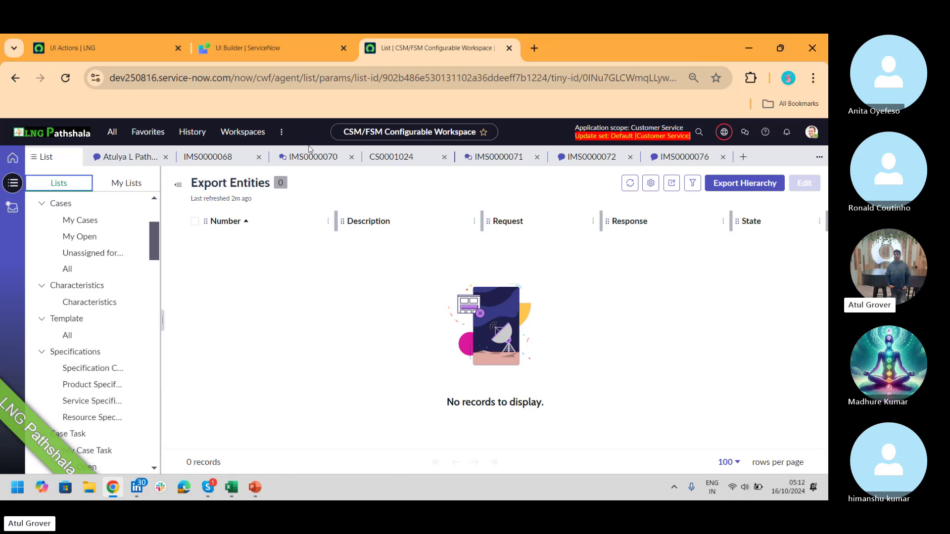
pyautogui.click(222, 132)
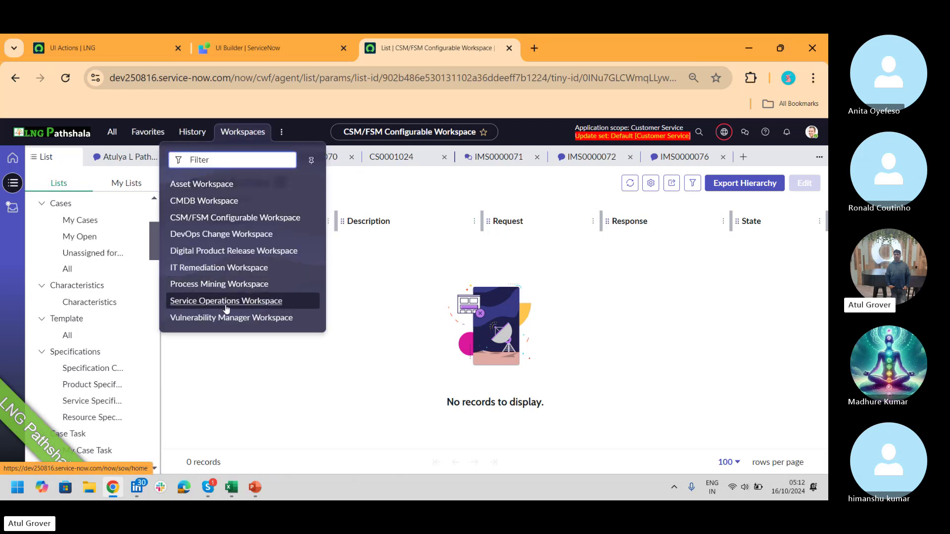
pyautogui.click(268, 49)
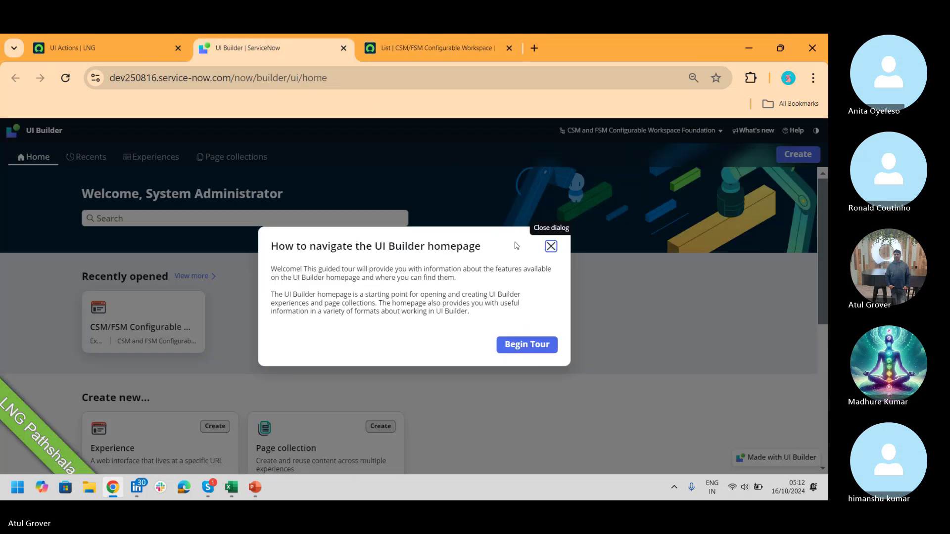
pyautogui.click(551, 247)
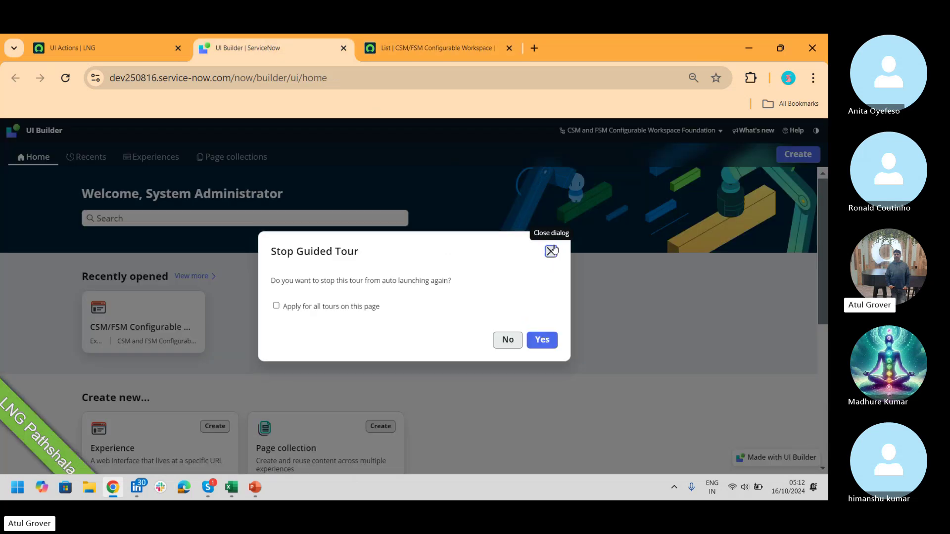
pyautogui.click(349, 308)
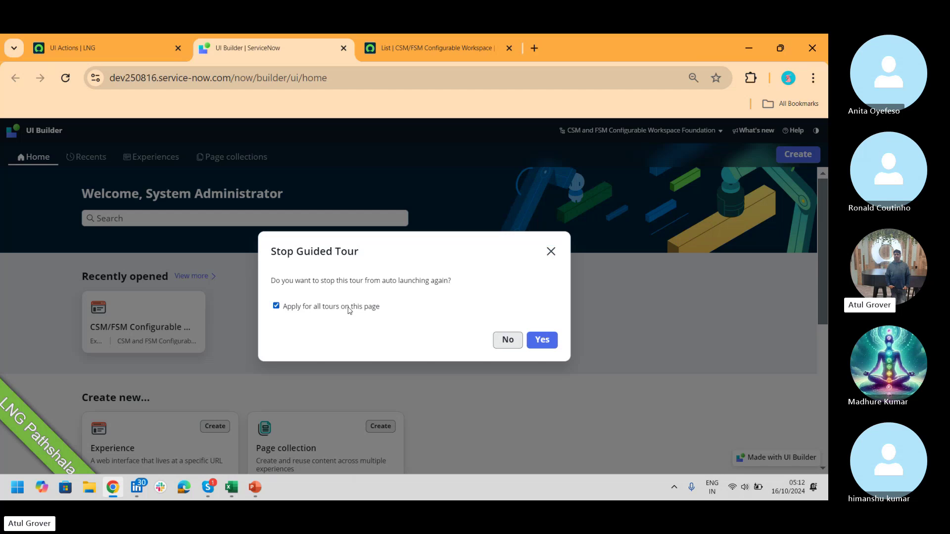
pyautogui.click(505, 343)
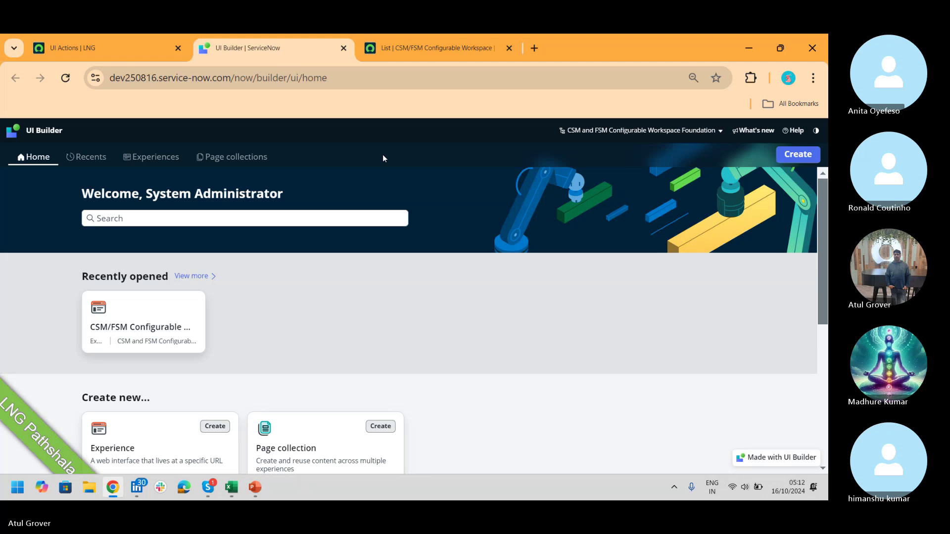
# - Open the CSM/FSM Configurable Workspace experience from UI Builder's experiences list, then view Export Entities
pyautogui.click(155, 163)
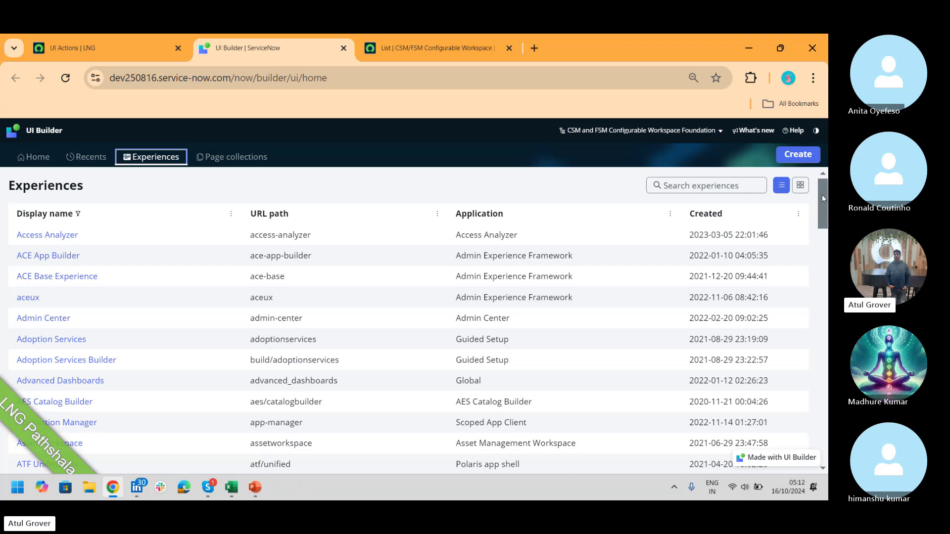
pyautogui.moveTo(821, 195); pyautogui.dragTo(827, 257)
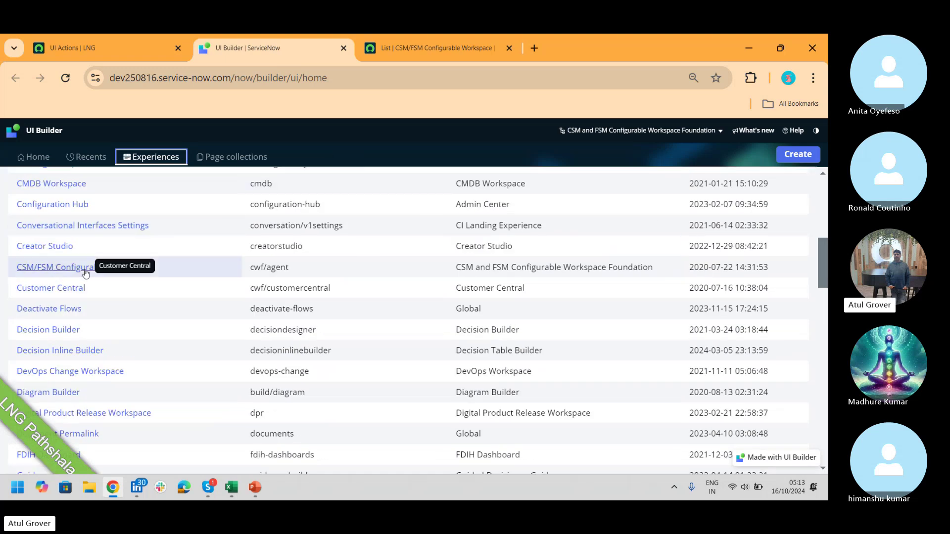
pyautogui.click(68, 271)
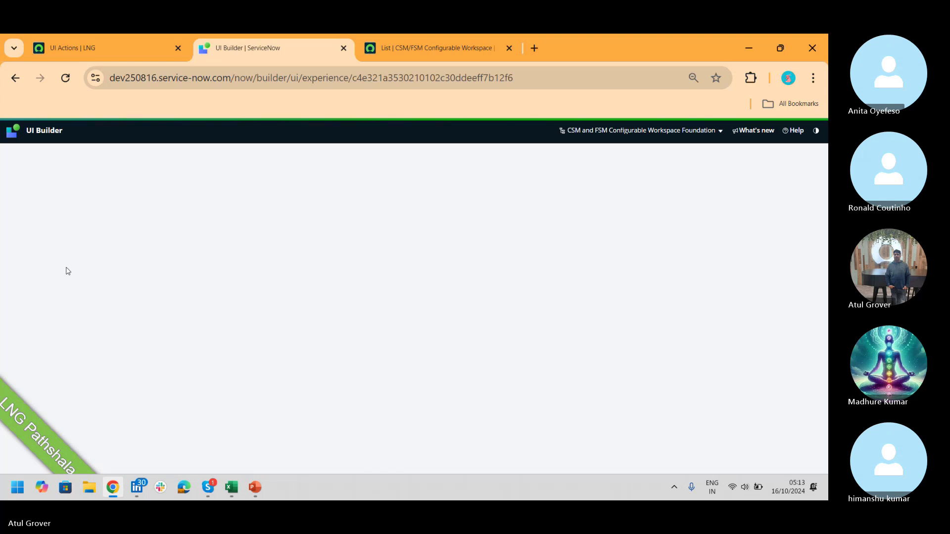
pyautogui.click(431, 55)
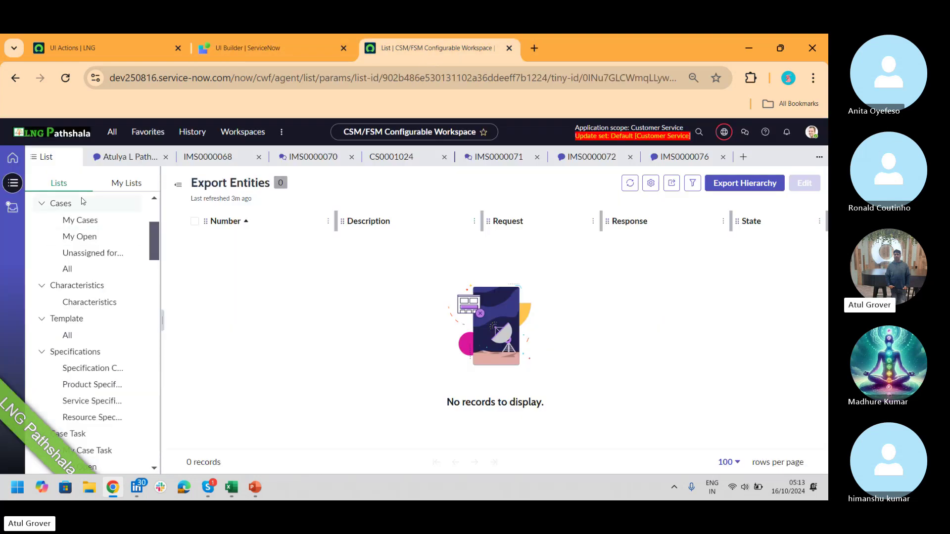
pyautogui.click(249, 47)
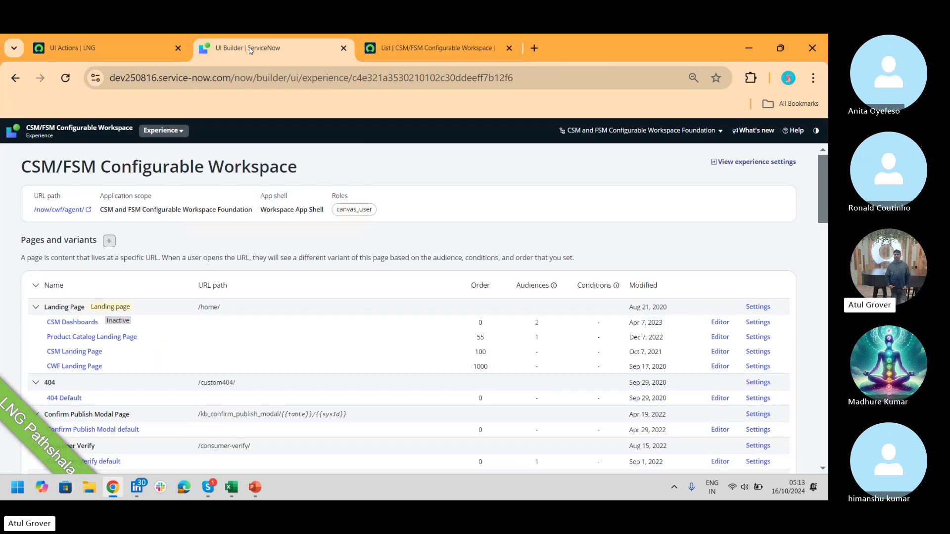
pyautogui.hotkey('alt', 'Tab')
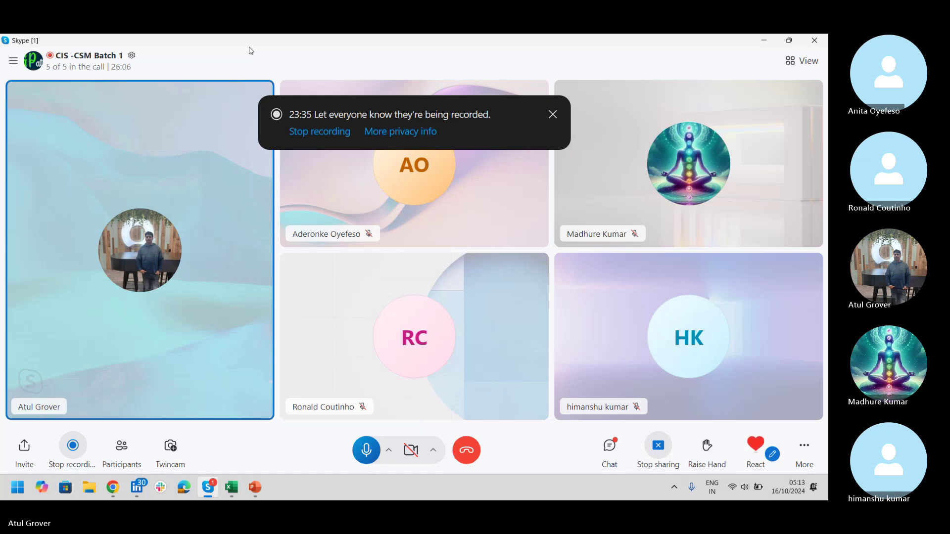
pyautogui.hotkey('alt', 'Tab')
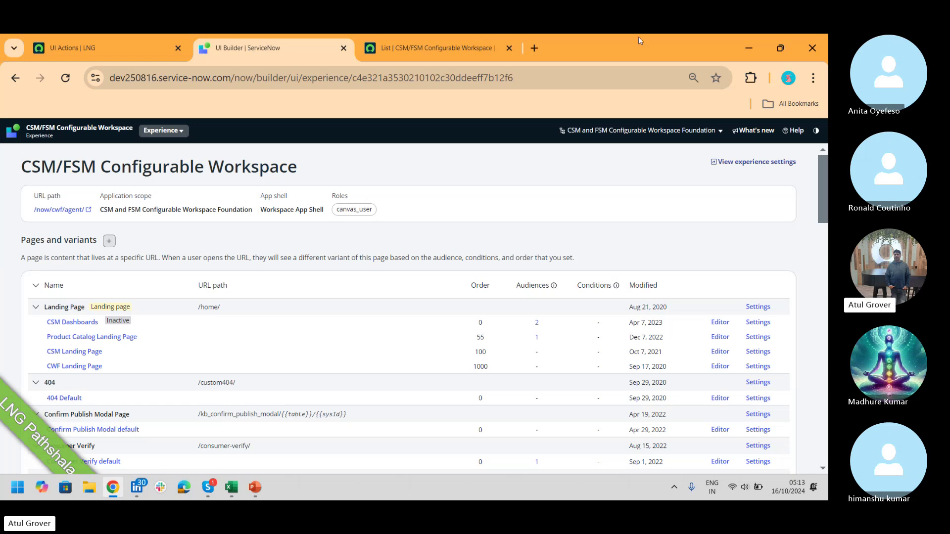
pyautogui.click(435, 47)
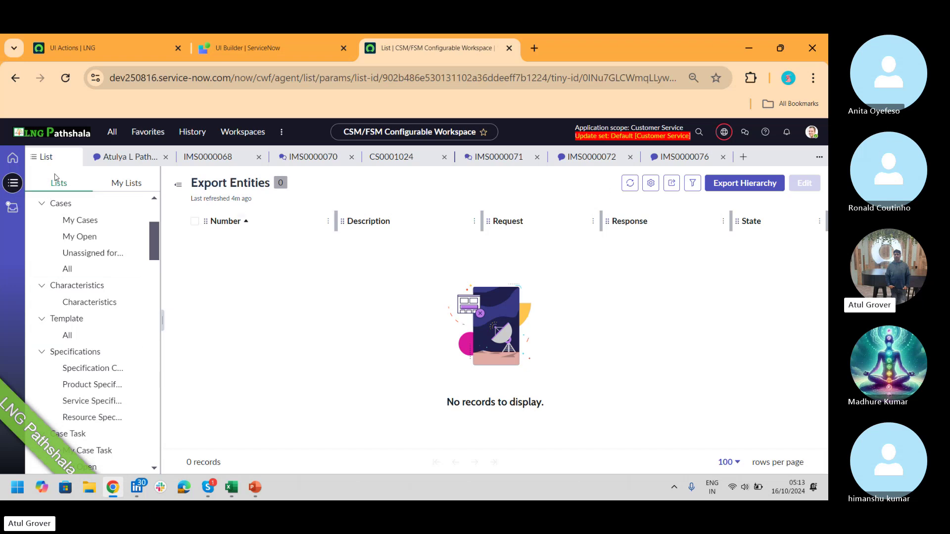
pyautogui.click(245, 48)
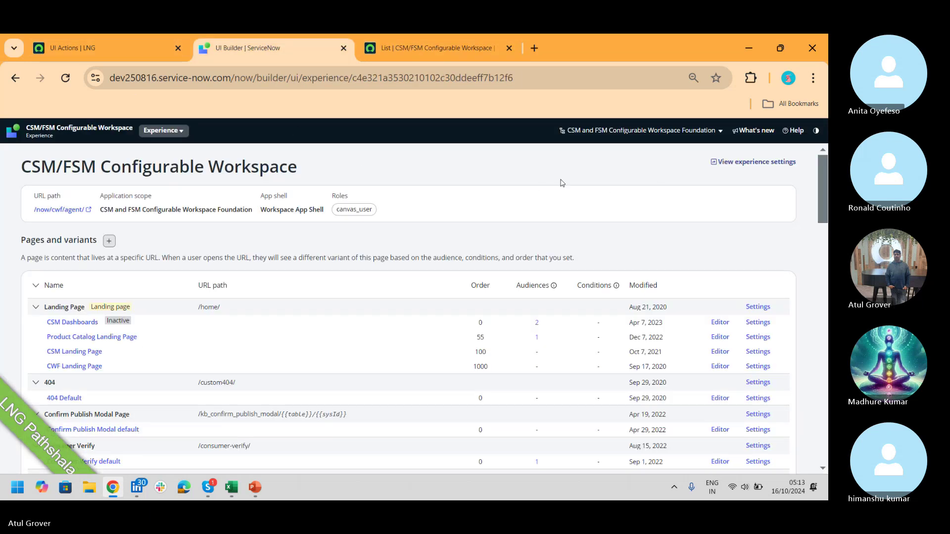
pyautogui.moveTo(825, 169); pyautogui.dragTo(825, 320)
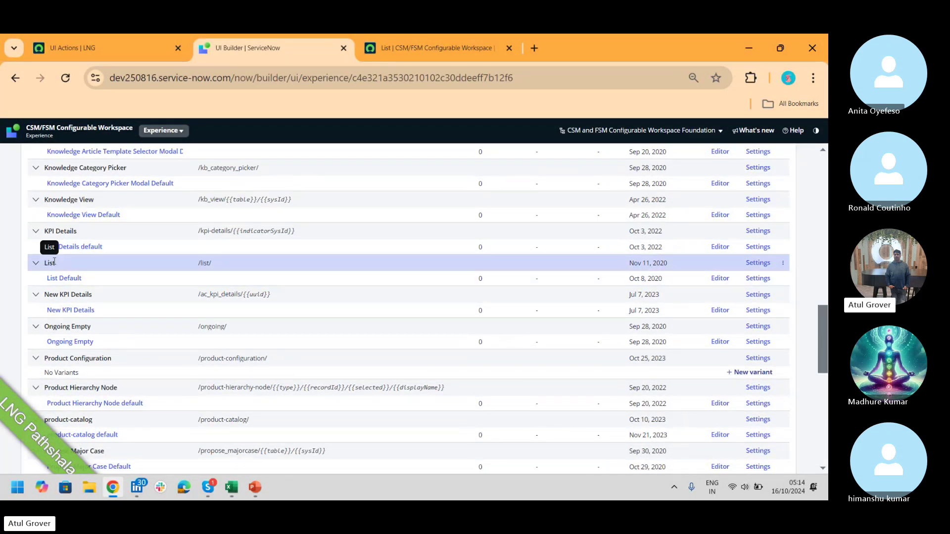
# - Open the List Default page variant in the editor with all guided tours turned off
pyautogui.click(713, 281)
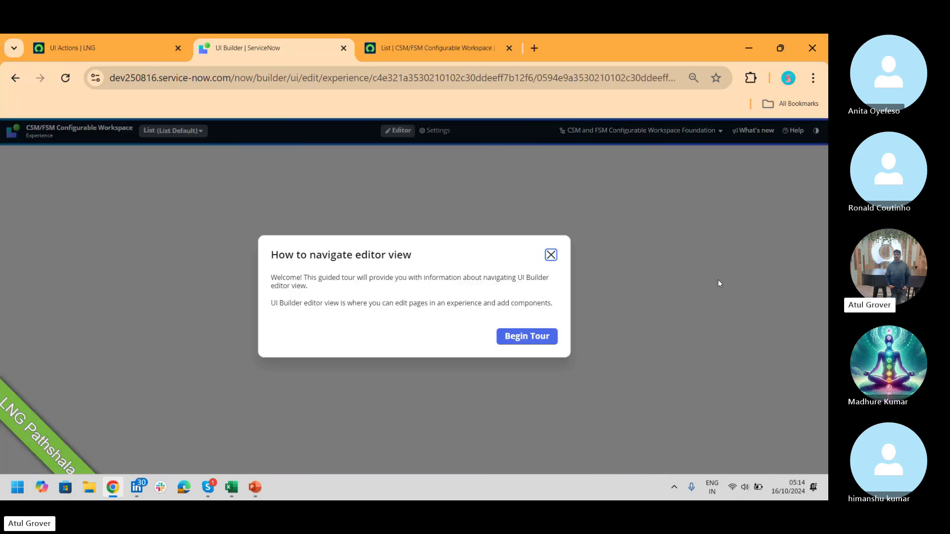
pyautogui.click(551, 254)
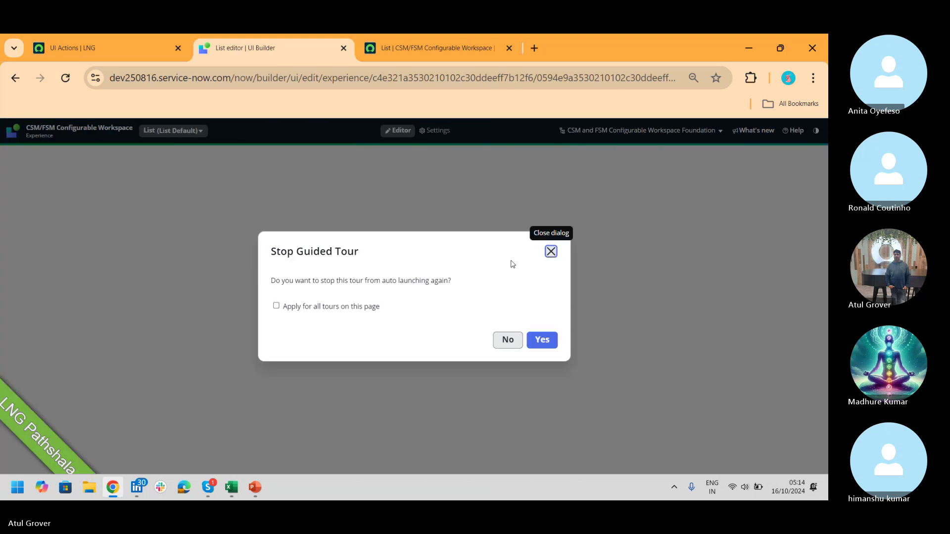
pyautogui.click(349, 306)
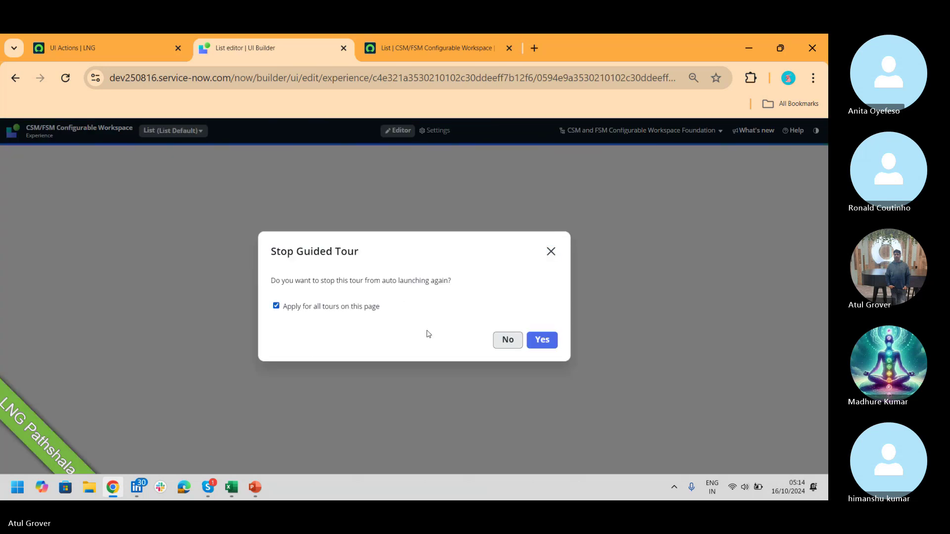
pyautogui.click(543, 341)
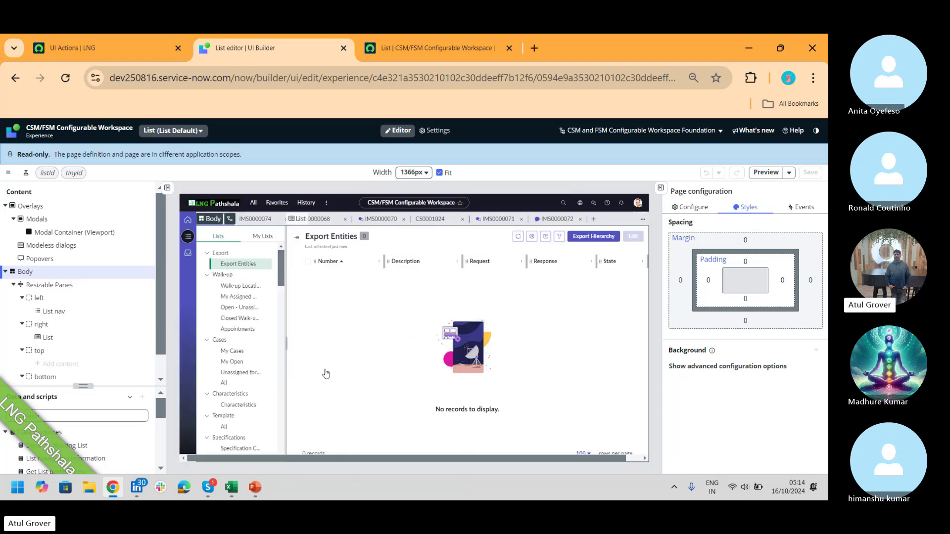
pyautogui.click(443, 46)
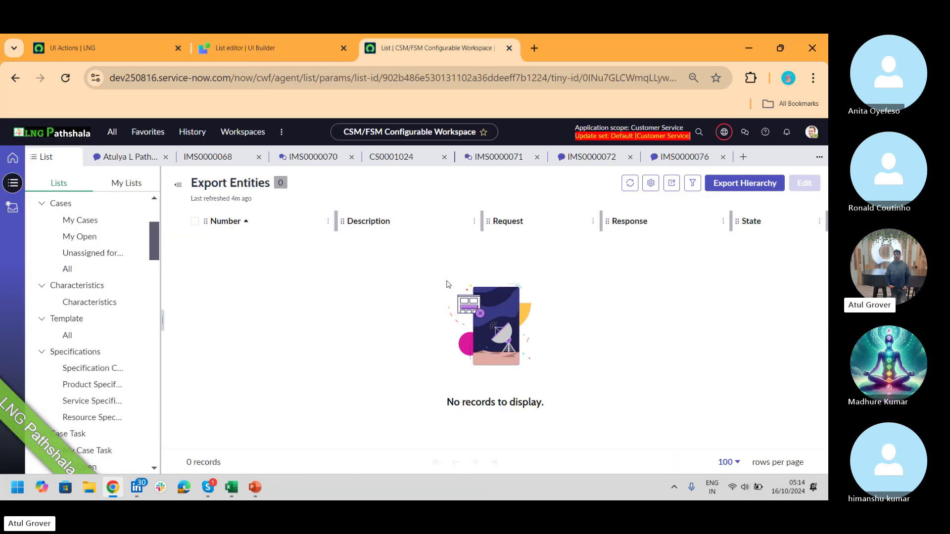
pyautogui.click(270, 49)
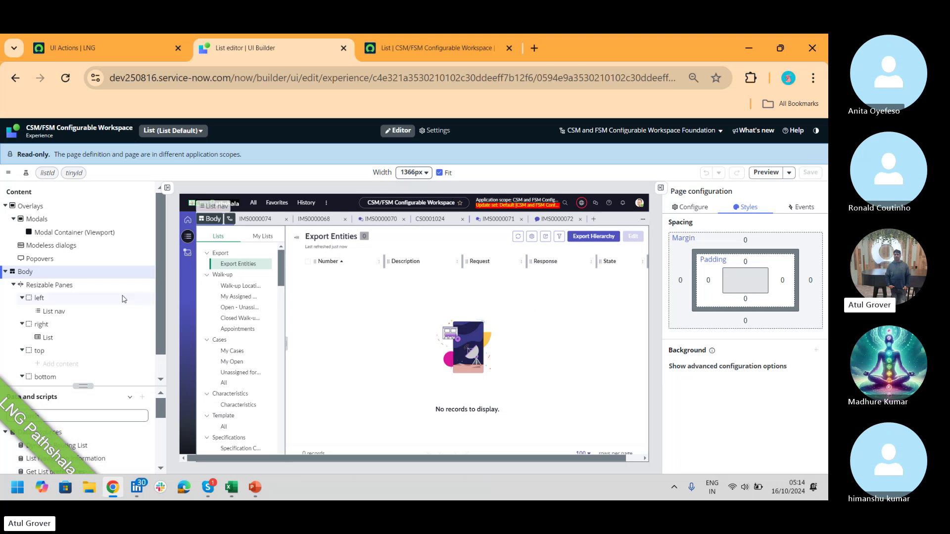
# - Inspect the List nav component's settings, undoing an accidental move, then view the live Lists page
pyautogui.click(55, 316)
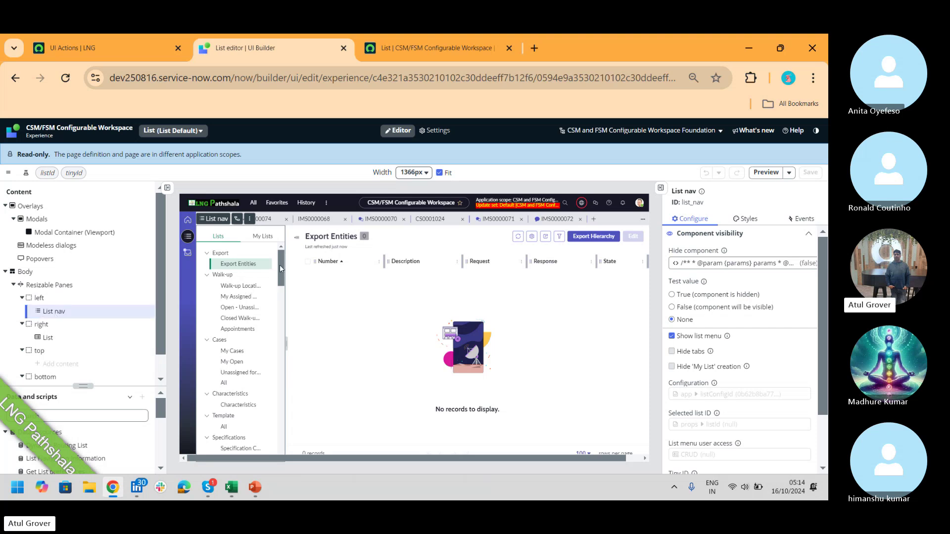
pyautogui.moveTo(280, 266); pyautogui.dragTo(279, 395)
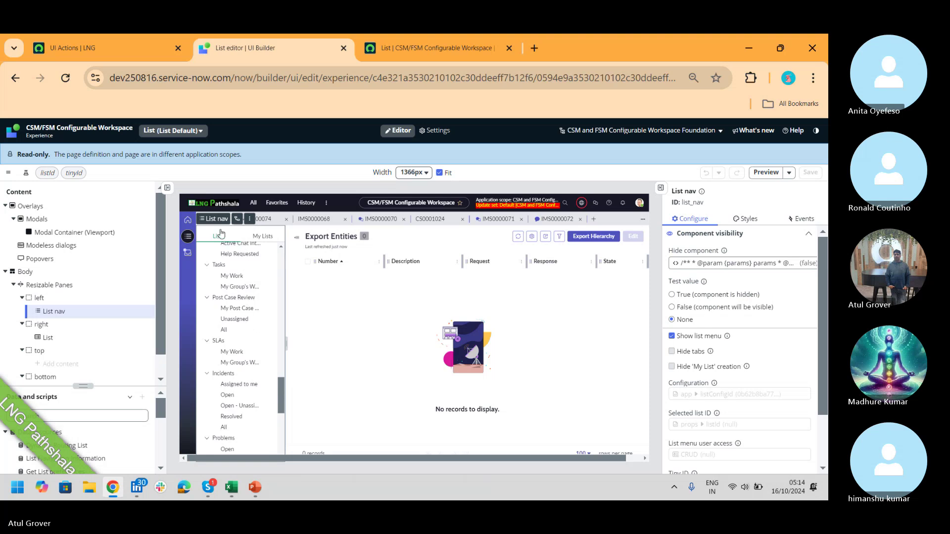
pyautogui.moveTo(205, 220); pyautogui.dragTo(381, 253)
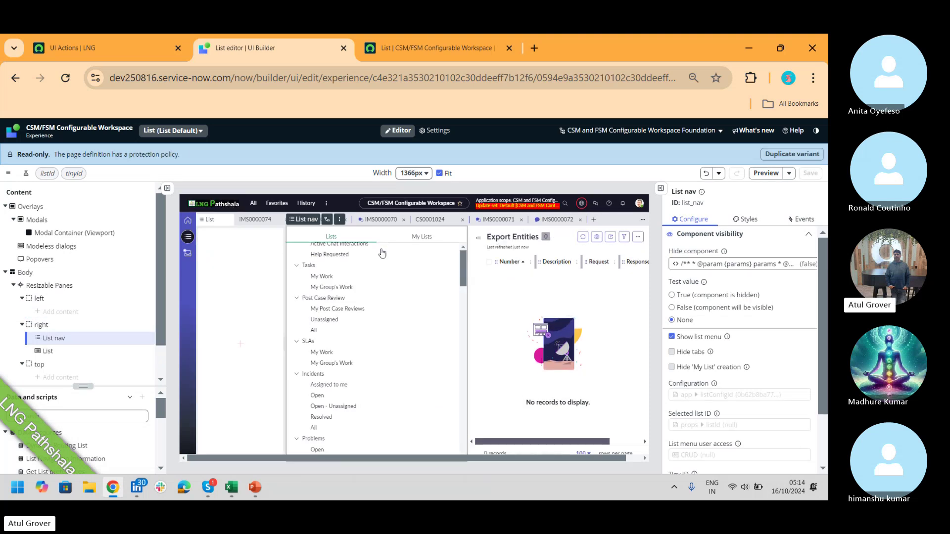
pyautogui.hotkey('ctrl', 'z')
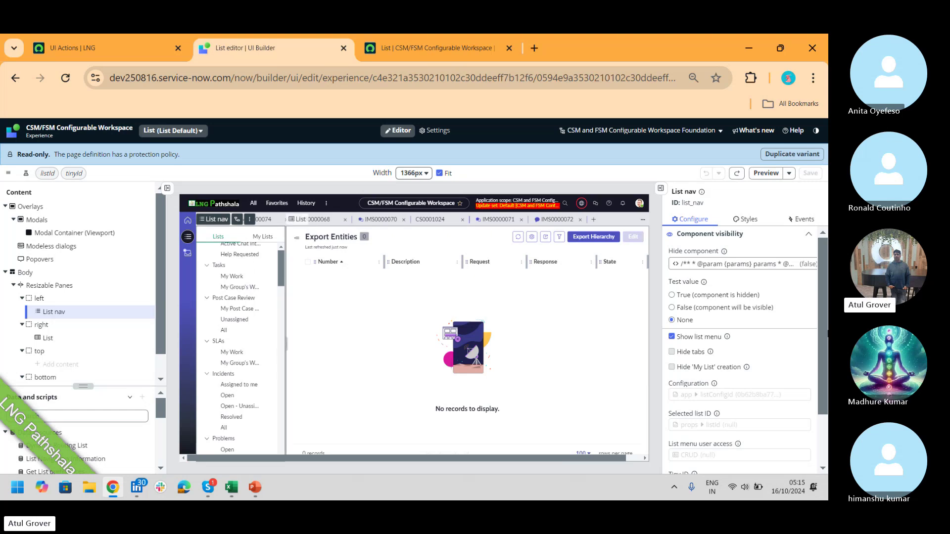
pyautogui.scroll(-2, 826, 302)
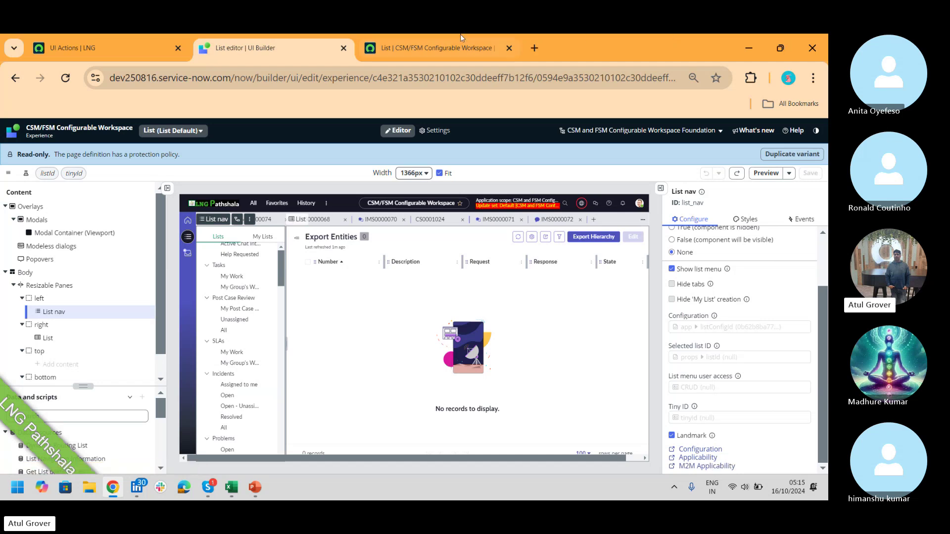
pyautogui.click(428, 50)
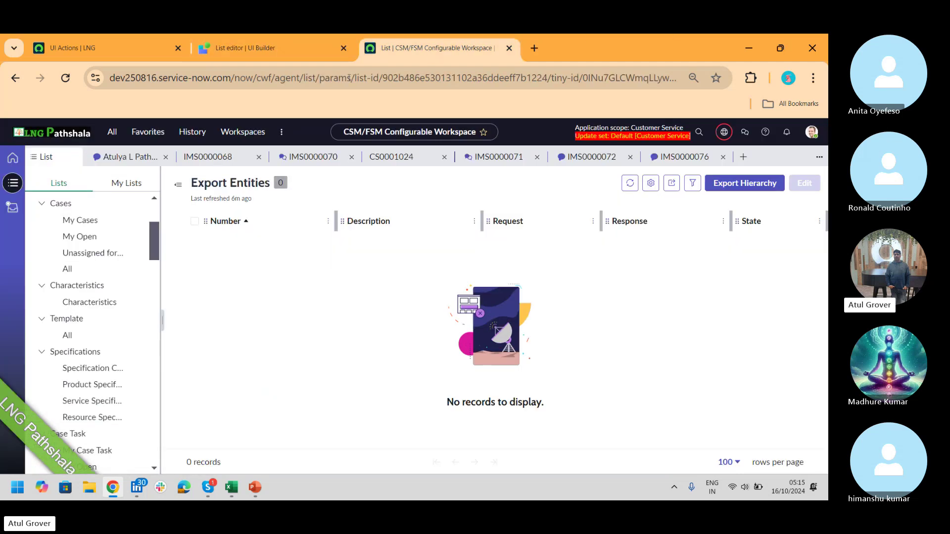
# - Check the empty My Lists and the Create Case UI actions, then go back to the List Default editor
pyautogui.click(129, 183)
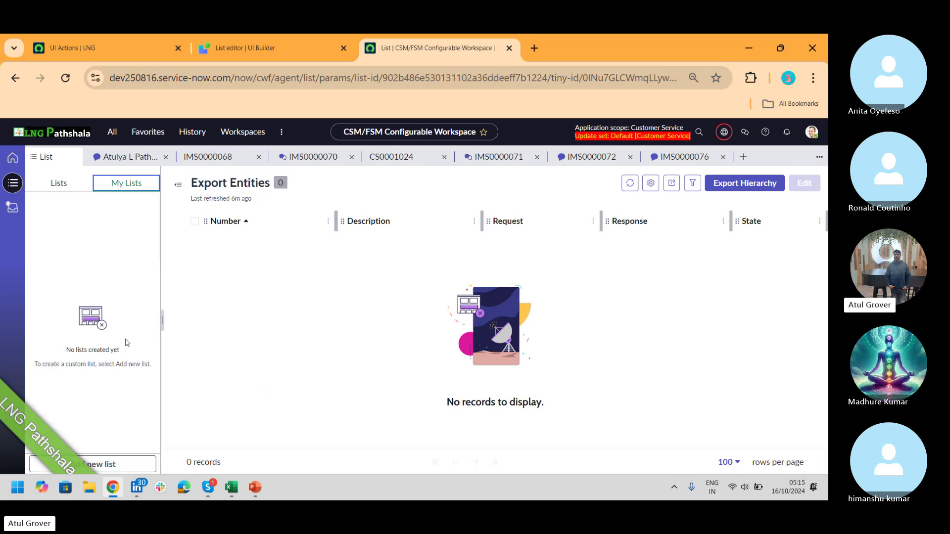
pyautogui.click(113, 43)
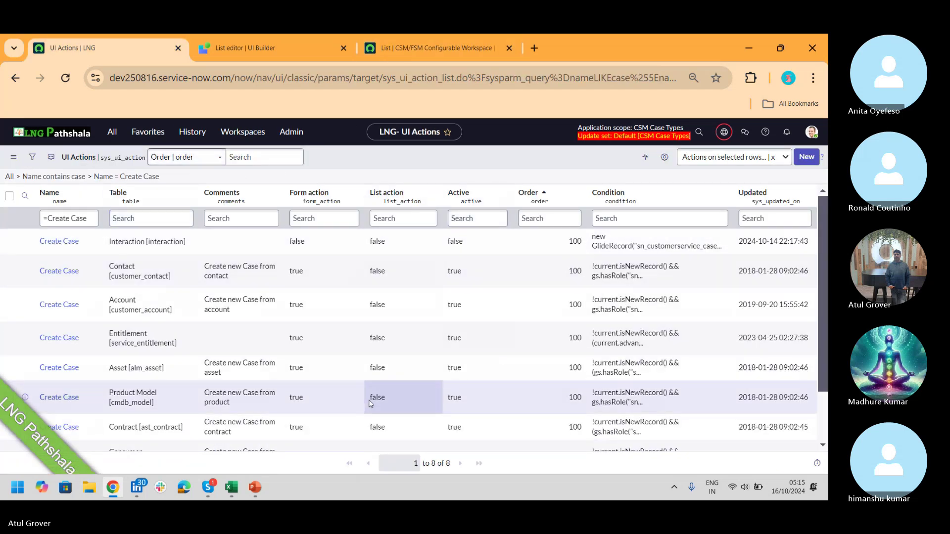
pyautogui.click(241, 48)
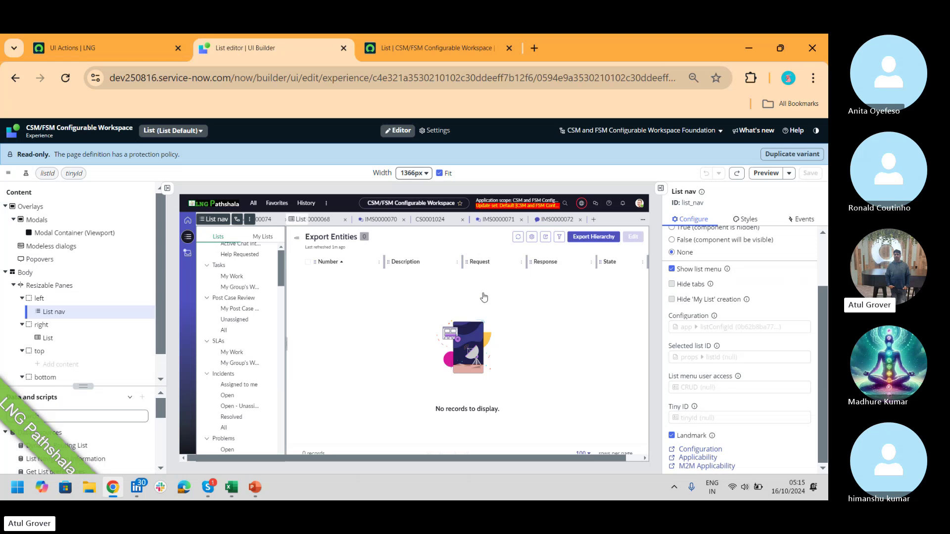
# - Filter the UX List Menu Configurations by name 'csm' and open the CSM/FSM Configurable Workspace record
pyautogui.click(700, 450)
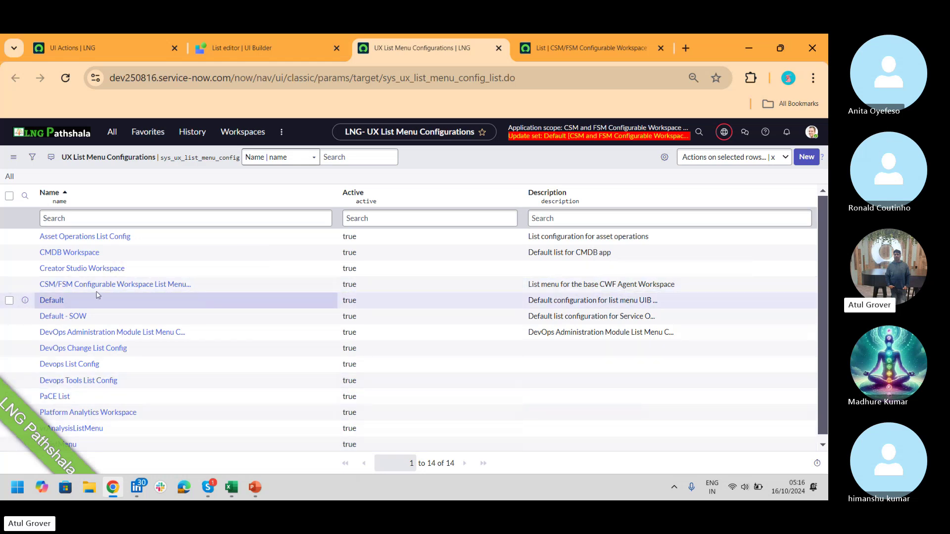
pyautogui.click(94, 221)
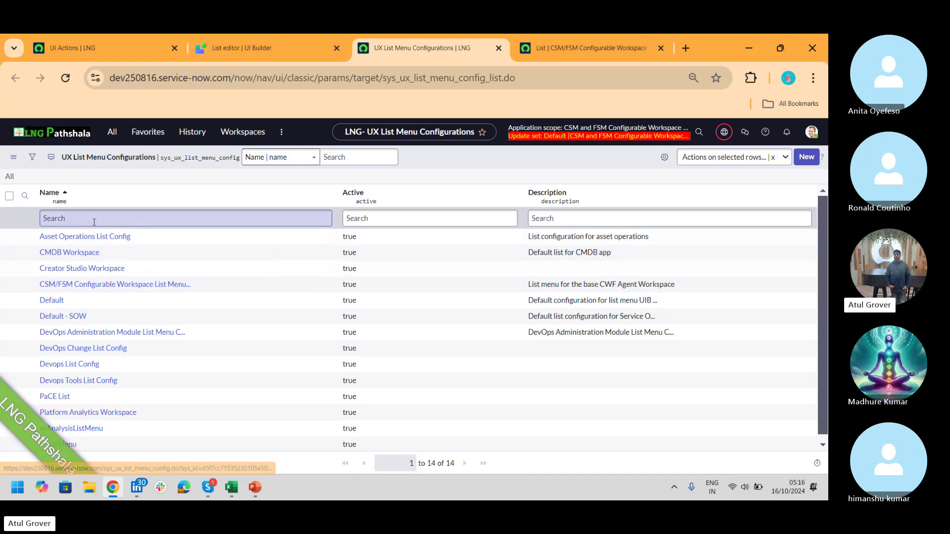
pyautogui.write('csm')
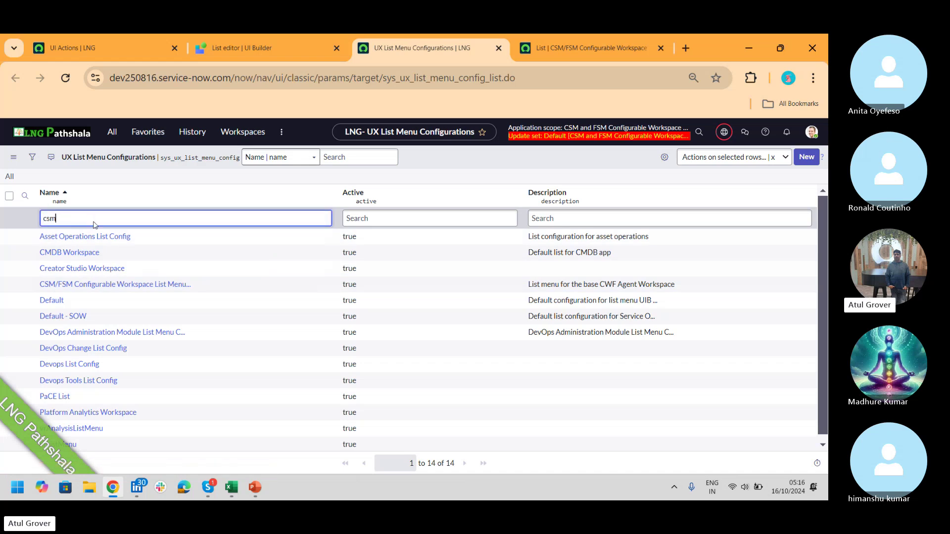
pyautogui.press('Return')
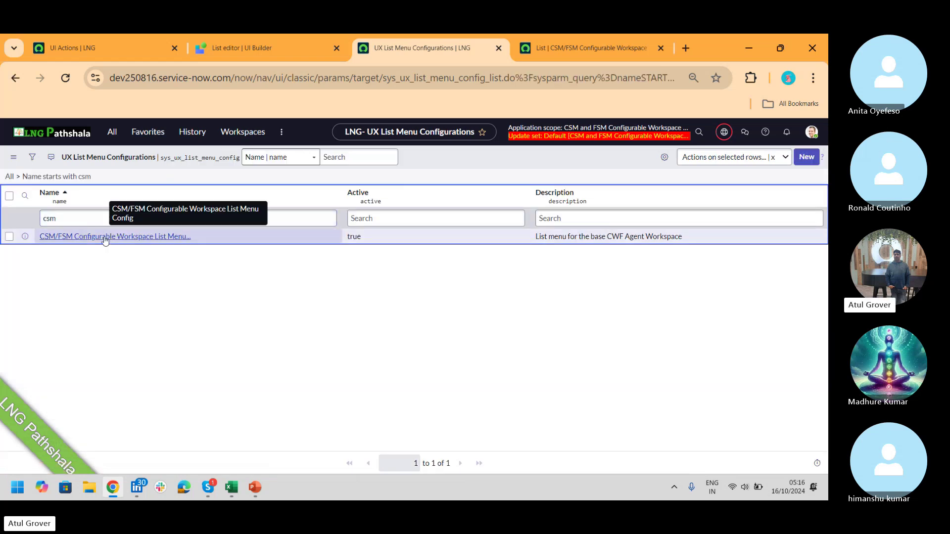
pyautogui.click(106, 239)
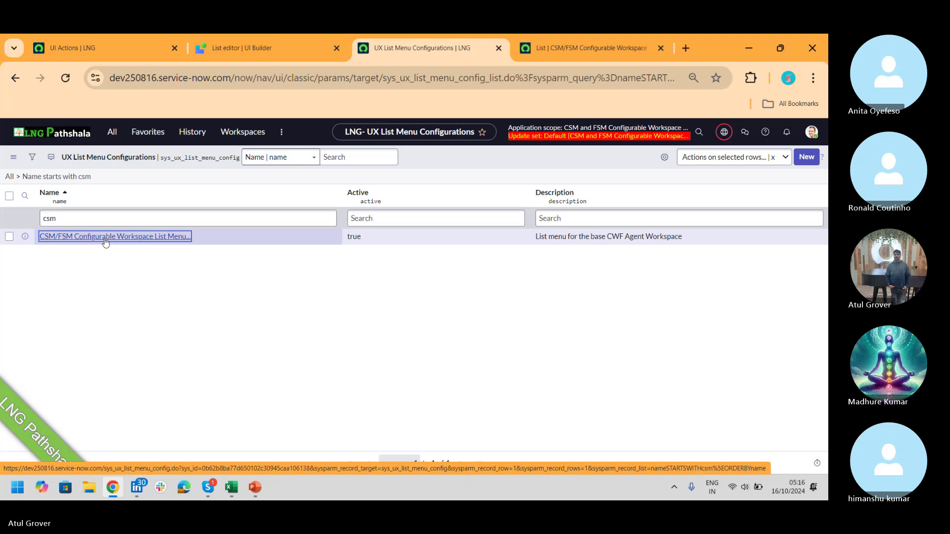
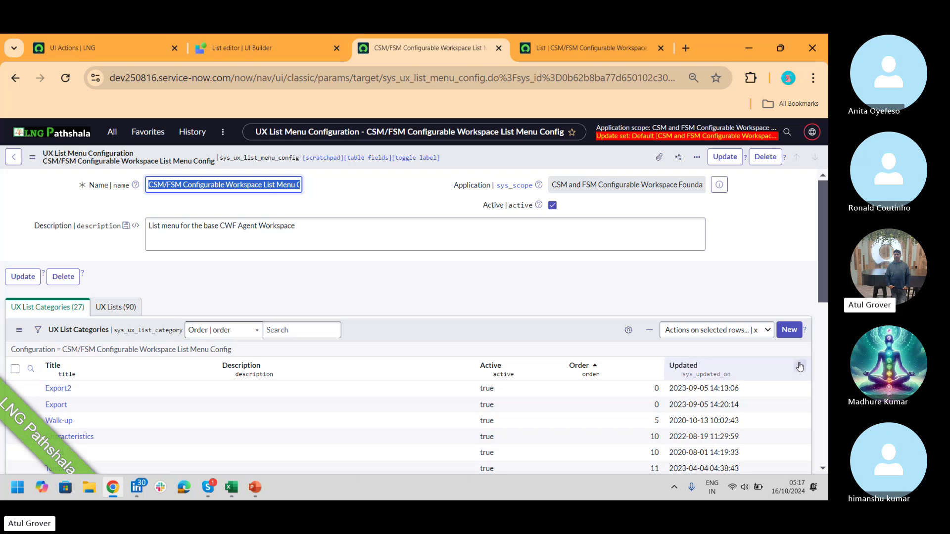
# - Submit a new UX list category titled LNG_Day23, order 12, description 'LNG List Category'
pyautogui.click(790, 330)
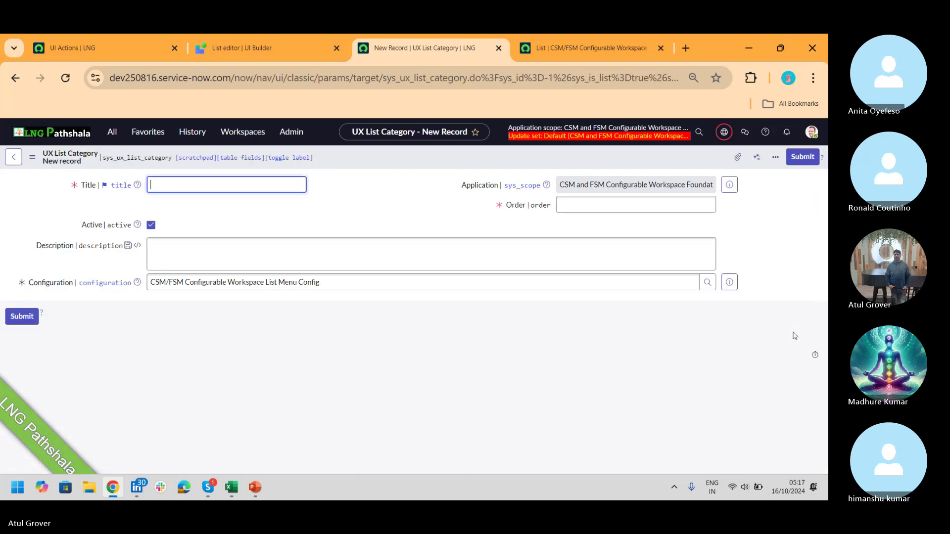
pyautogui.write('LNG_')
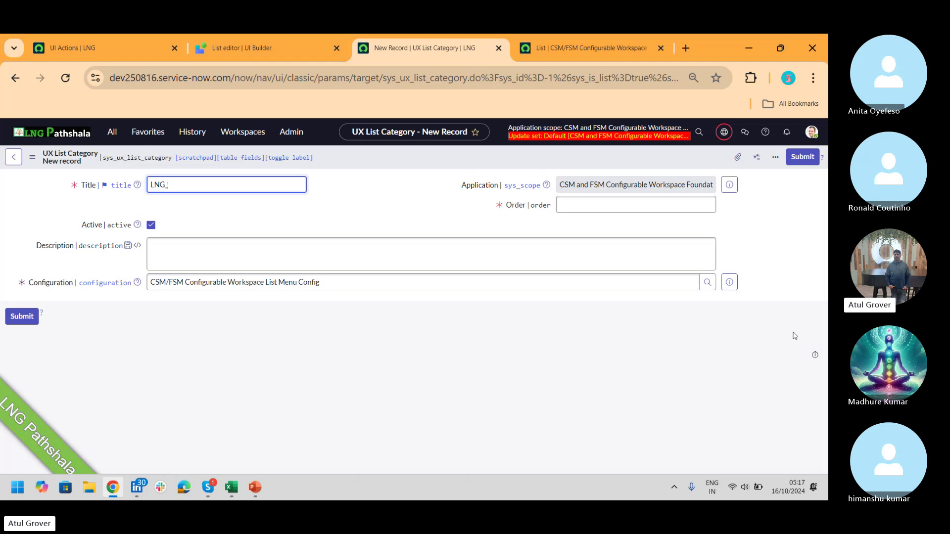
pyautogui.write(' Day16')
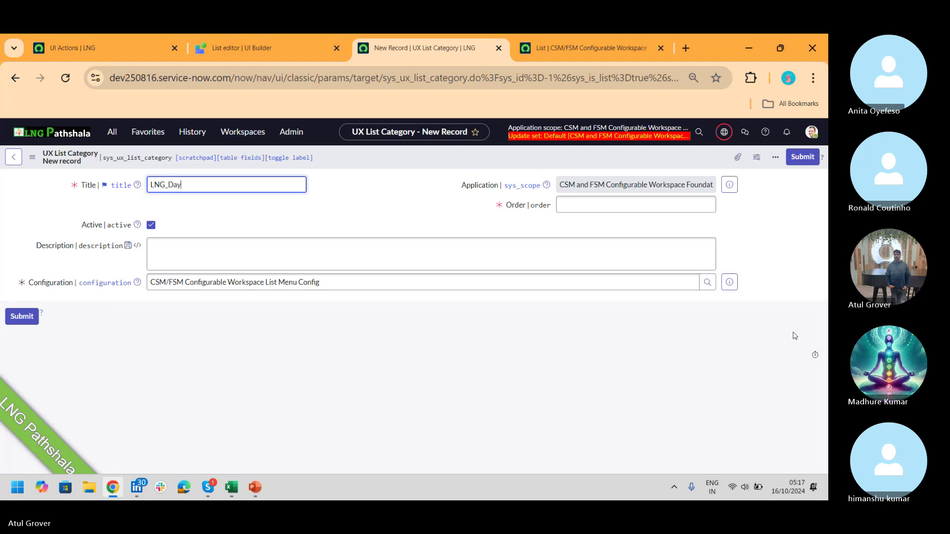
pyautogui.press('BackSpace')
pyautogui.press('BackSpace')
pyautogui.write('23')
pyautogui.press('BackSpace')
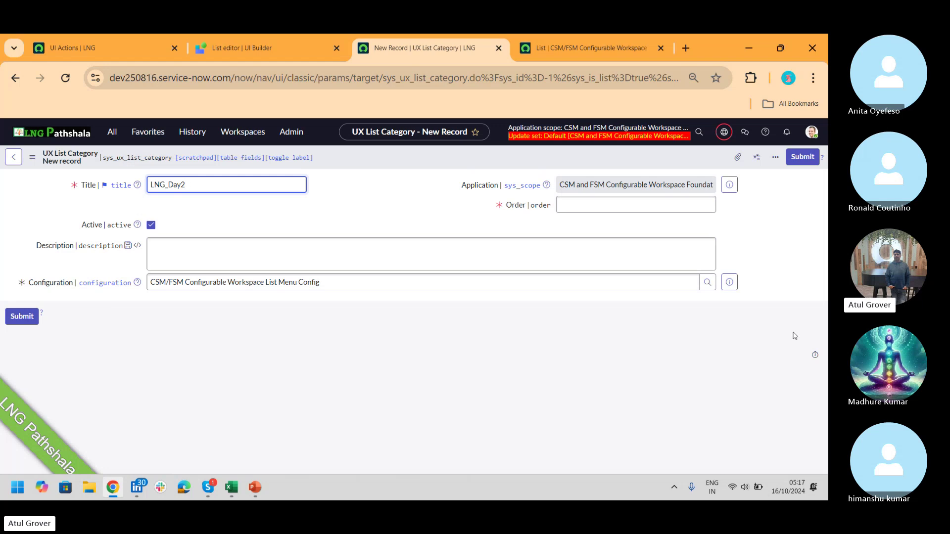
pyautogui.write('3')
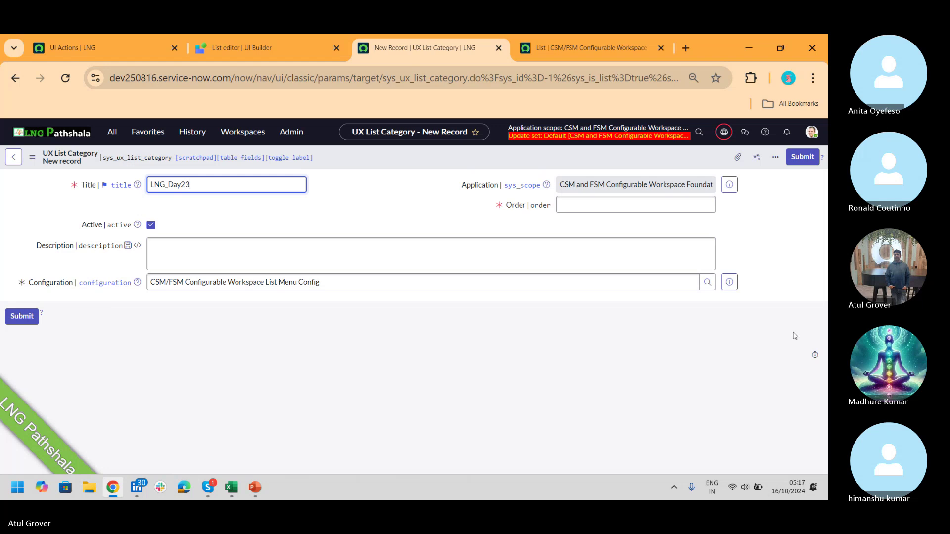
pyautogui.click(686, 204)
pyautogui.write('1')
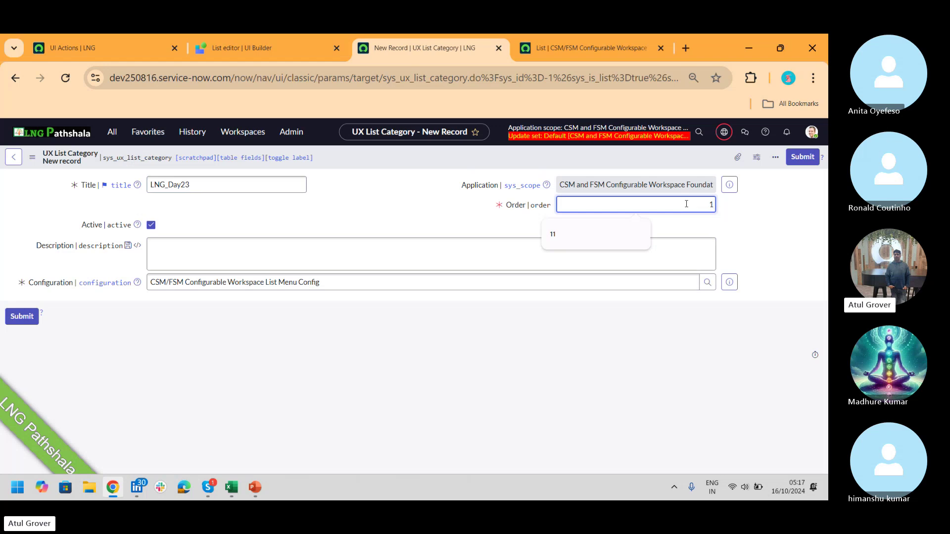
pyautogui.write('2')
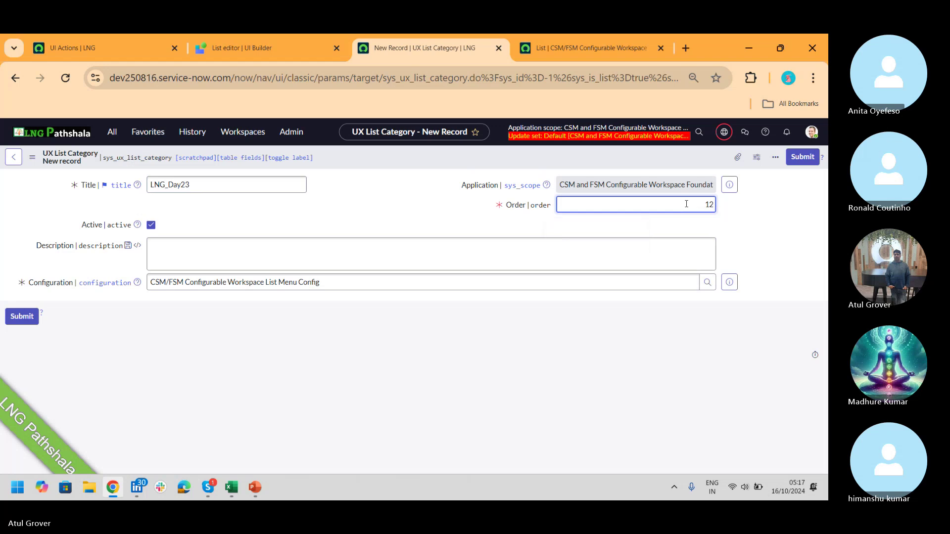
pyautogui.click(368, 238)
pyautogui.write('L')
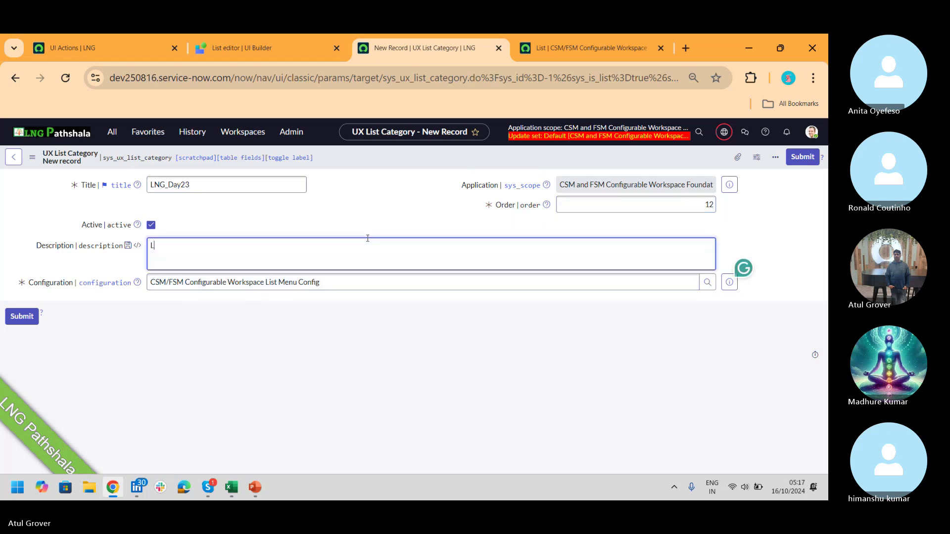
pyautogui.write('NG List')
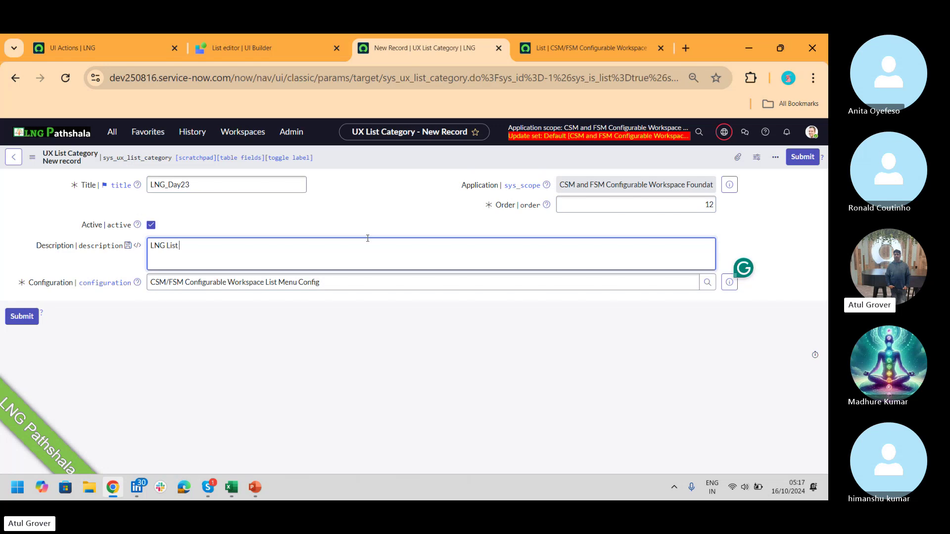
pyautogui.write(' Category')
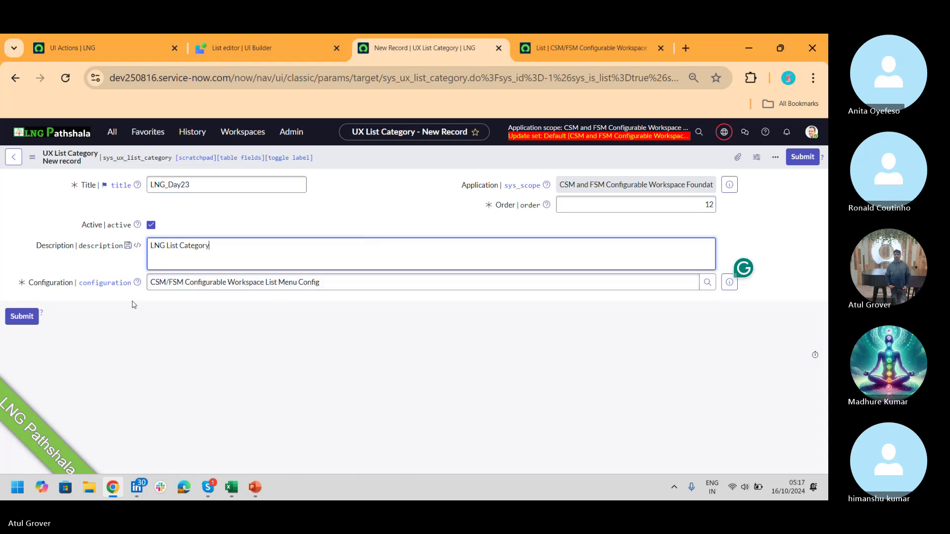
pyautogui.click(21, 317)
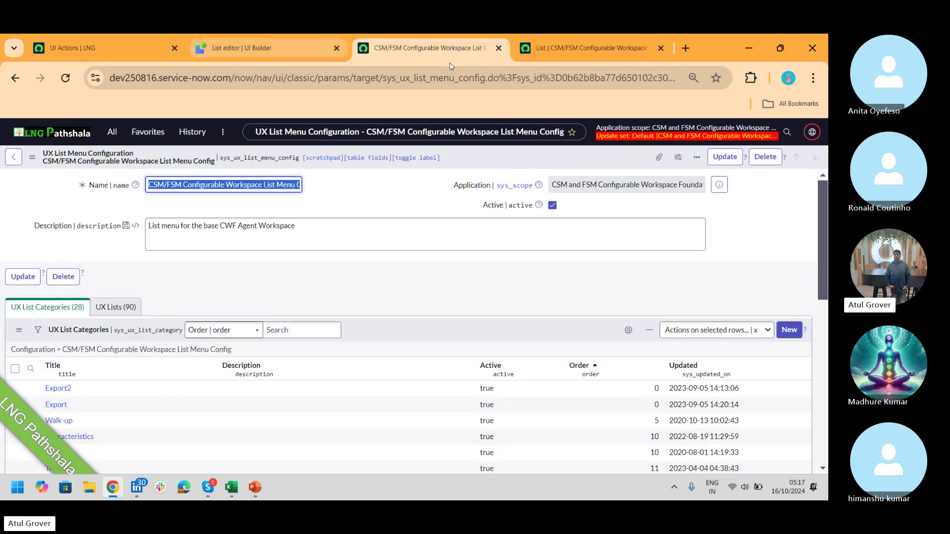
# - View the workspace's Lists tree and Walk-up group, then scroll back to the configuration's categories
pyautogui.click(571, 51)
pyautogui.click(59, 183)
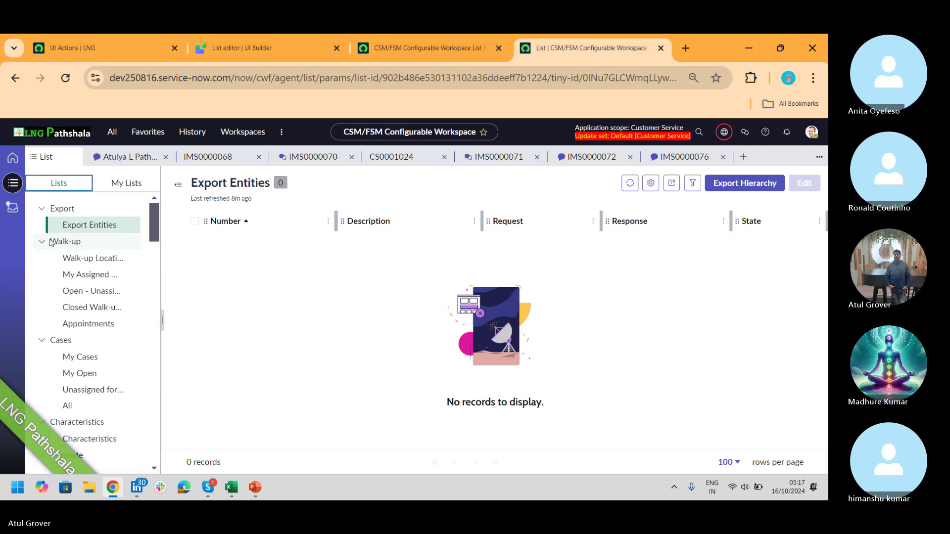
pyautogui.moveTo(50, 241); pyautogui.dragTo(73, 242)
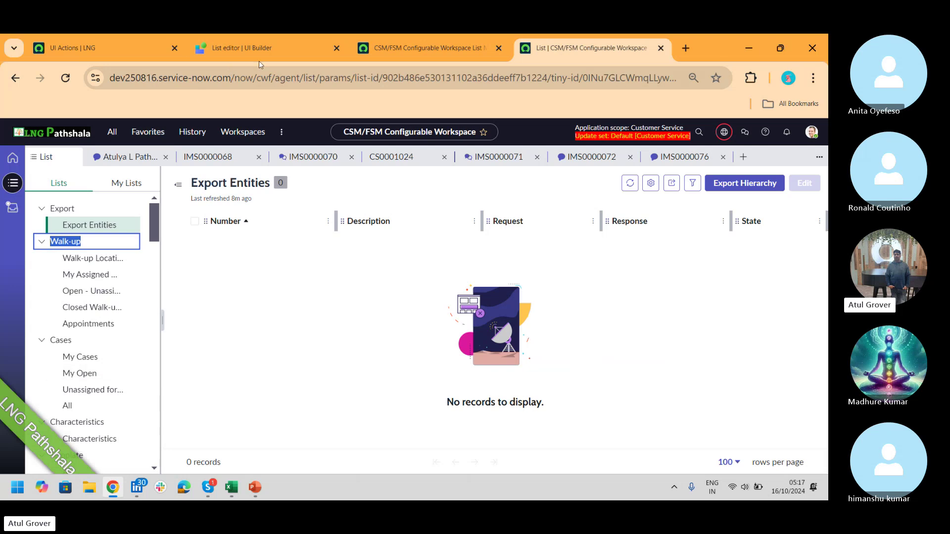
pyautogui.click(427, 44)
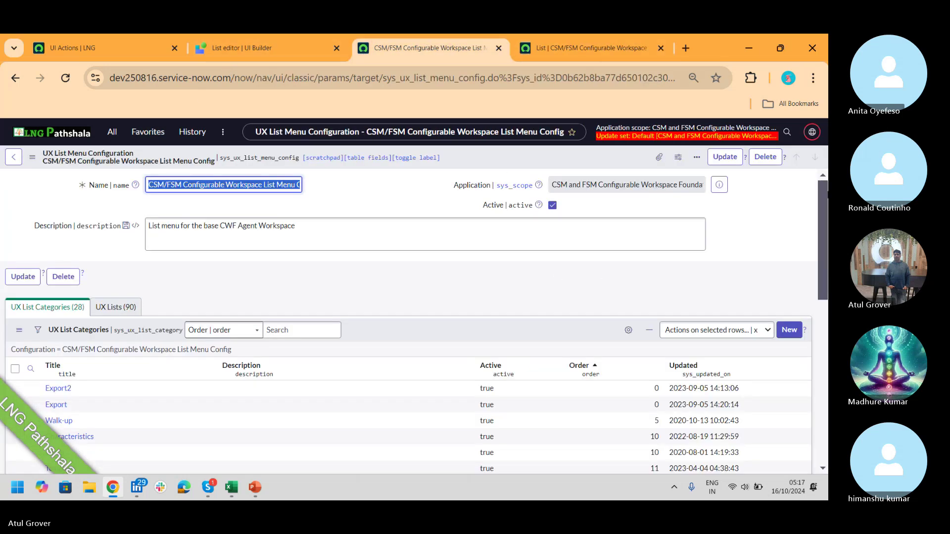
pyautogui.moveTo(821, 187); pyautogui.dragTo(823, 227)
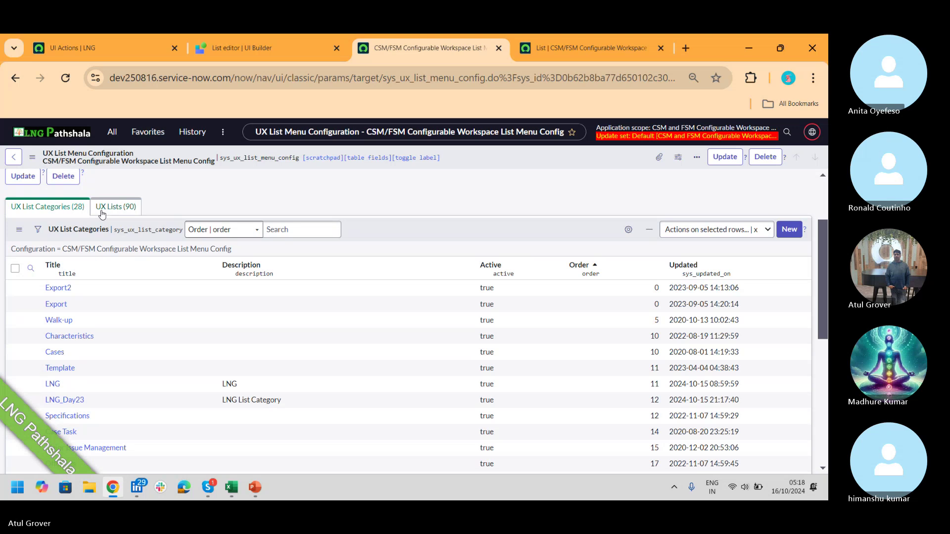
# - Draft a new UX list LNG_Day23_Open in category LNG_Day23 with order 12
pyautogui.click(102, 215)
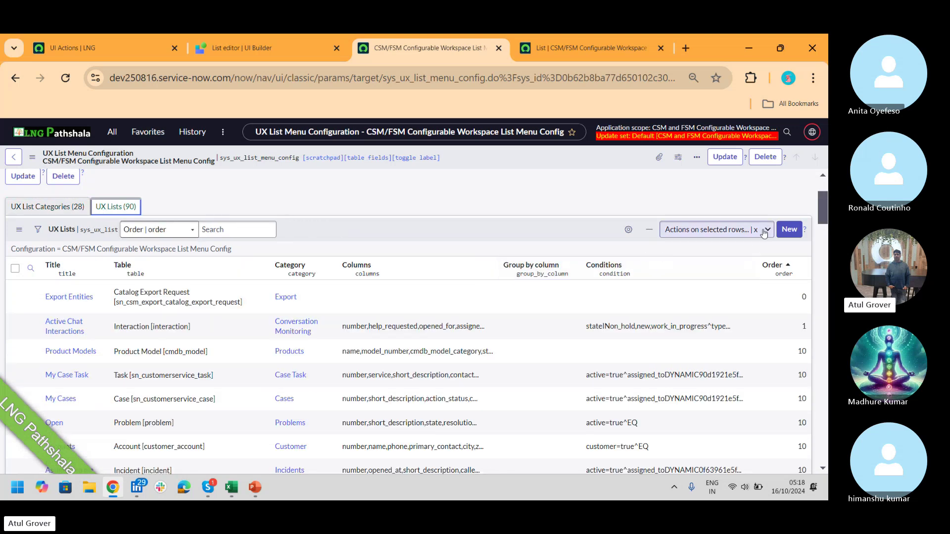
pyautogui.click(790, 231)
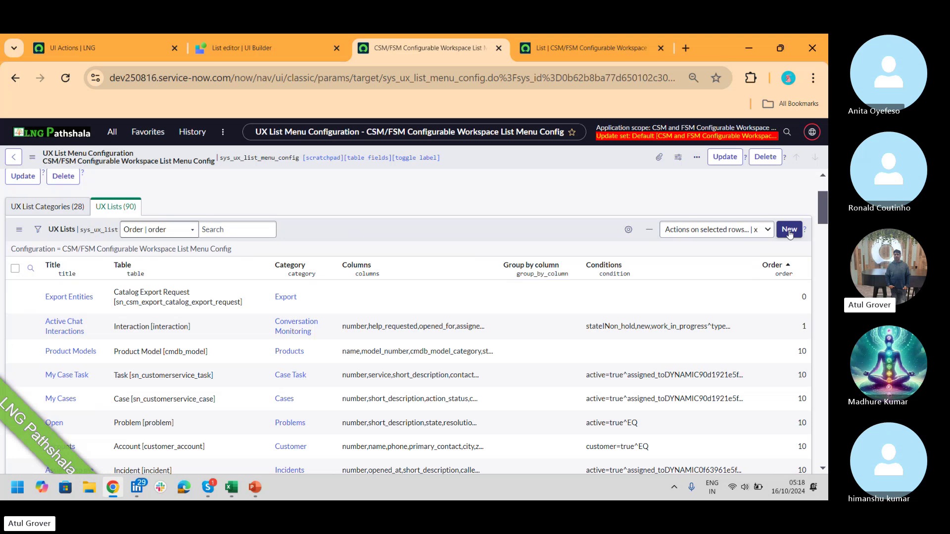
pyautogui.click(789, 231)
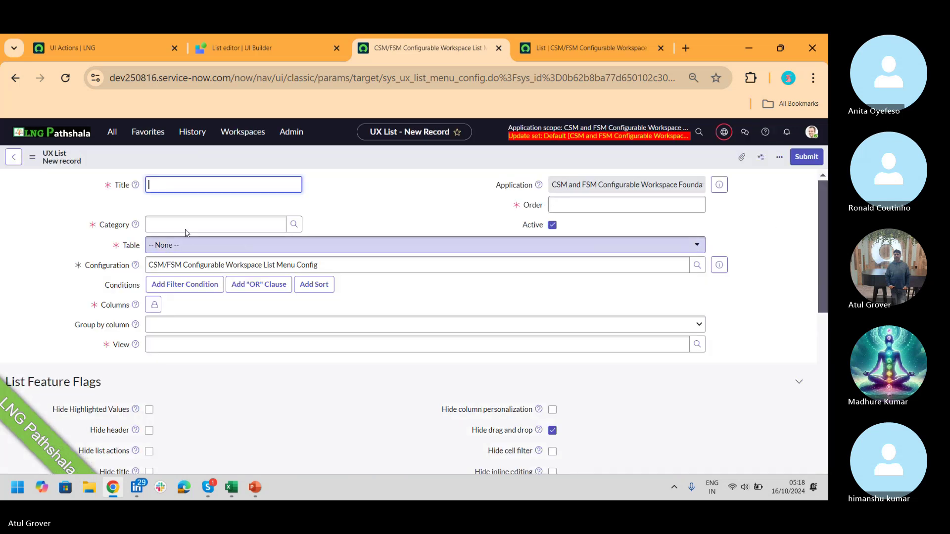
pyautogui.write('L')
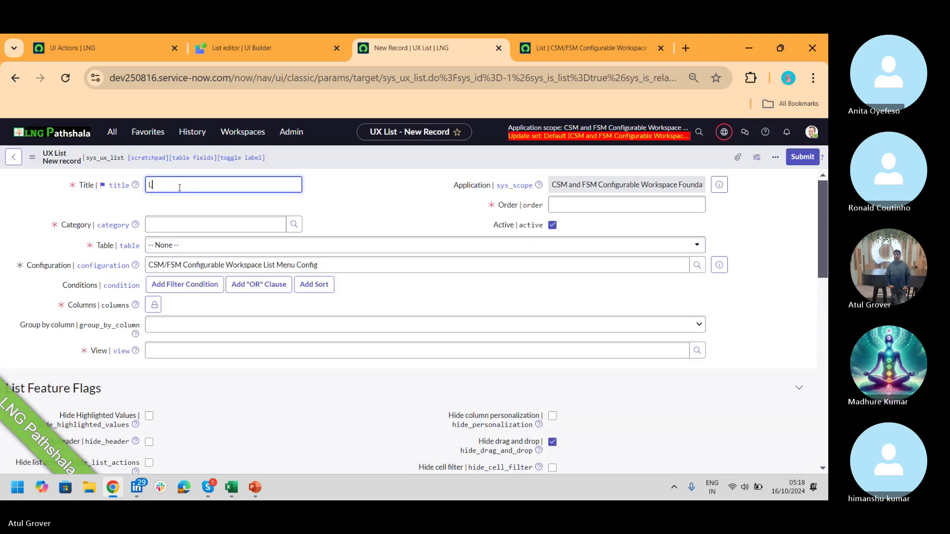
pyautogui.write('Ng')
pyautogui.write('G')
pyautogui.write('_Day')
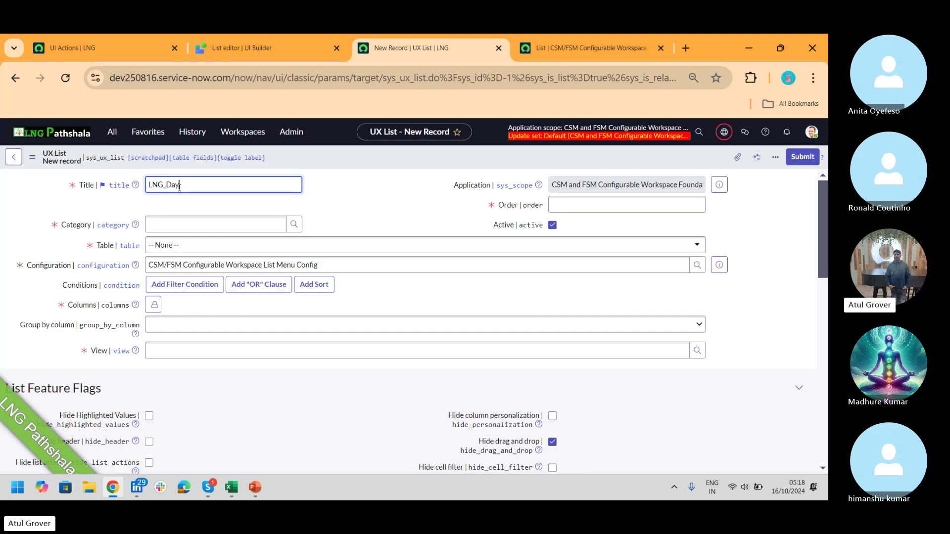
pyautogui.write('23_Open')
pyautogui.click(193, 225)
pyautogui.write('LNG')
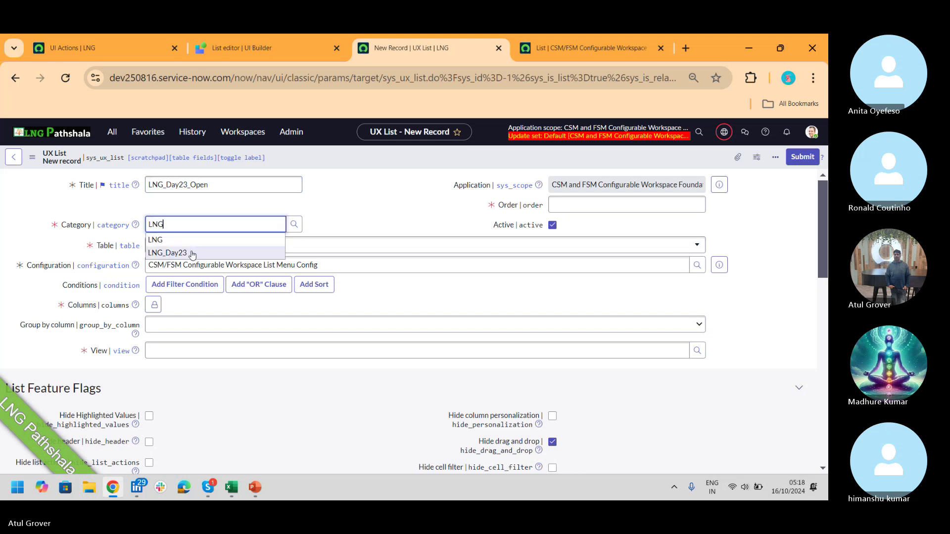
pyautogui.click(192, 252)
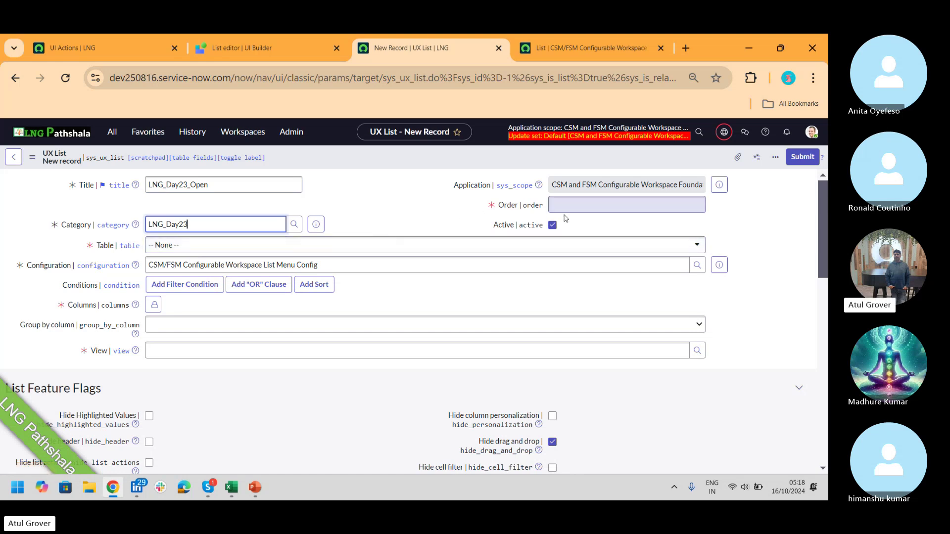
pyautogui.click(581, 206)
pyautogui.write('12')
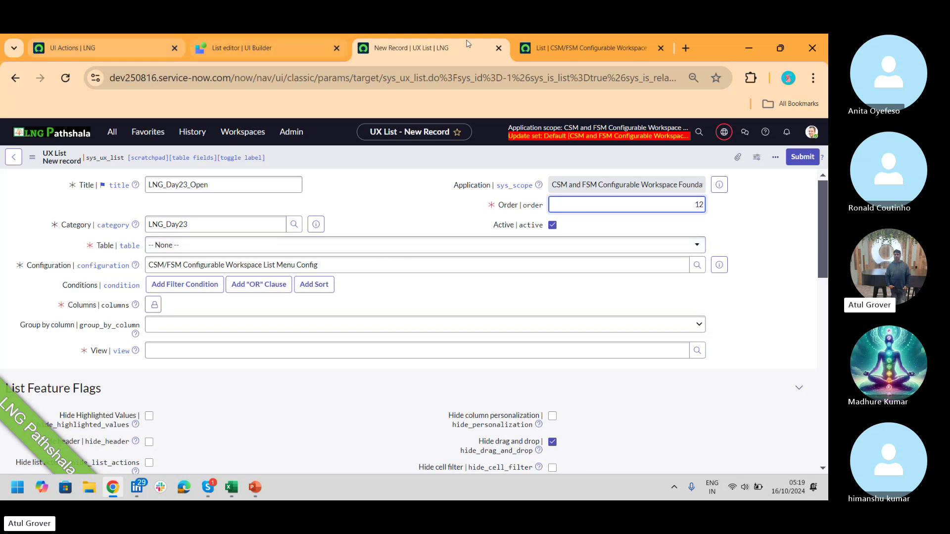
pyautogui.click(559, 45)
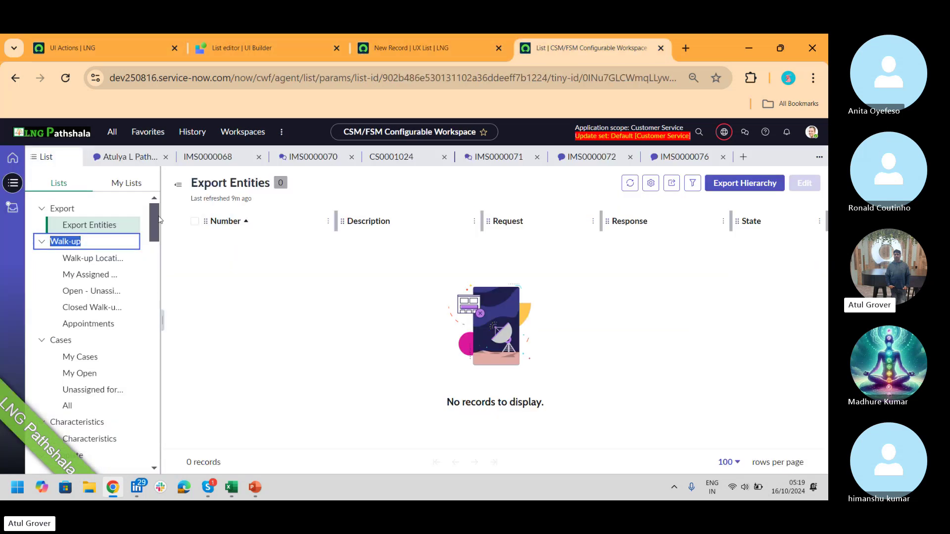
# - Back on the new UX list form, search the Table choices for 'x_'
pyautogui.moveTo(155, 222); pyautogui.dragTo(142, 238)
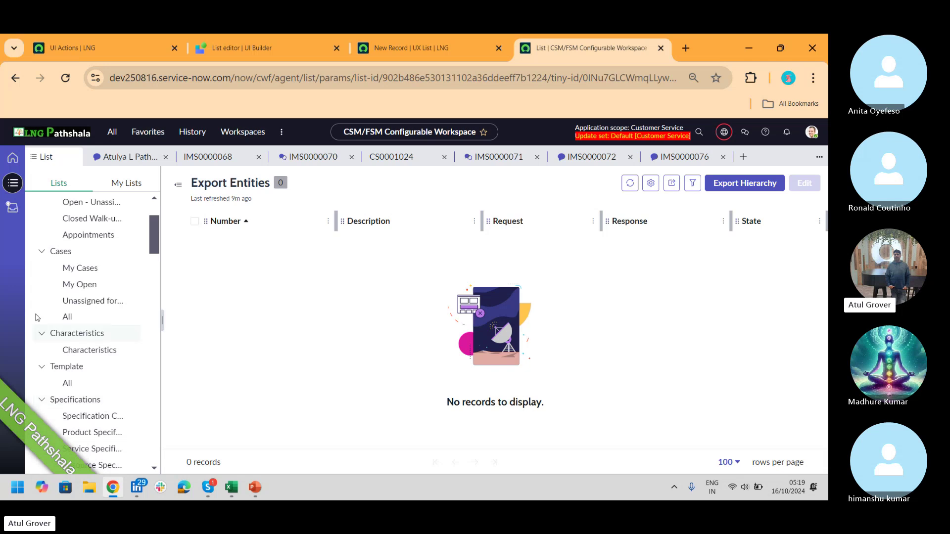
pyautogui.click(414, 55)
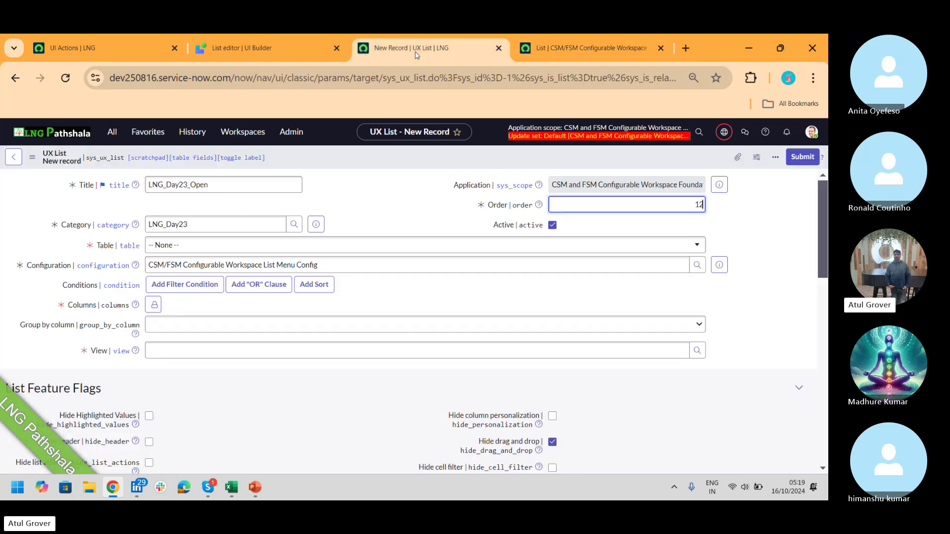
pyautogui.click(251, 249)
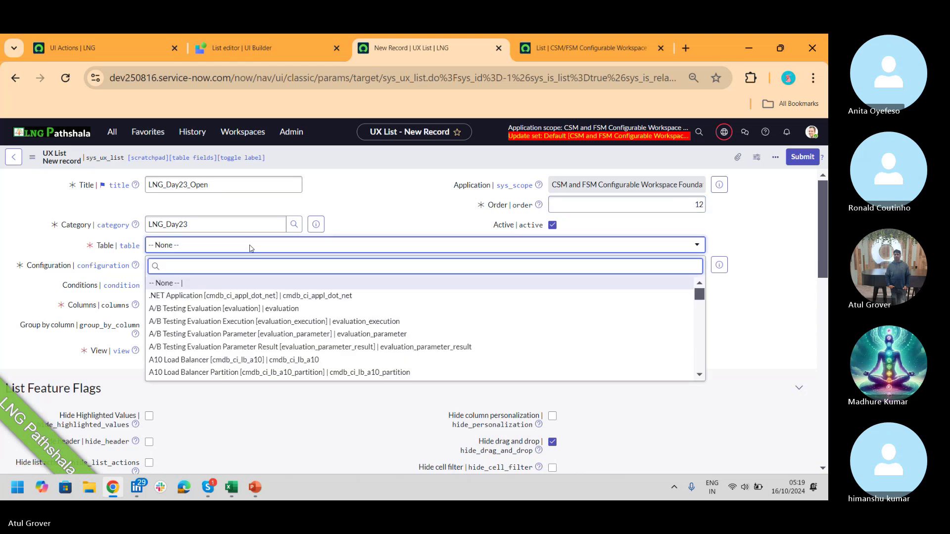
pyautogui.write('x')
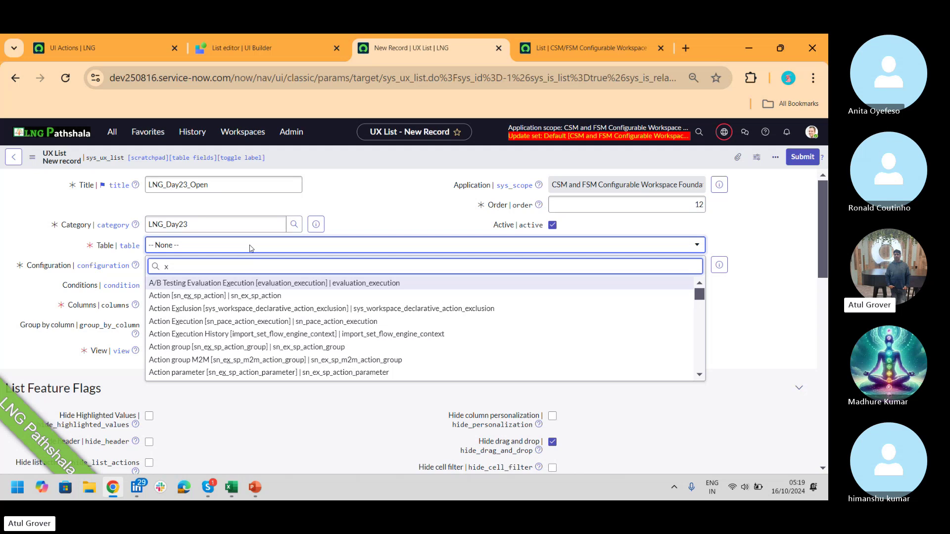
pyautogui.write('_')
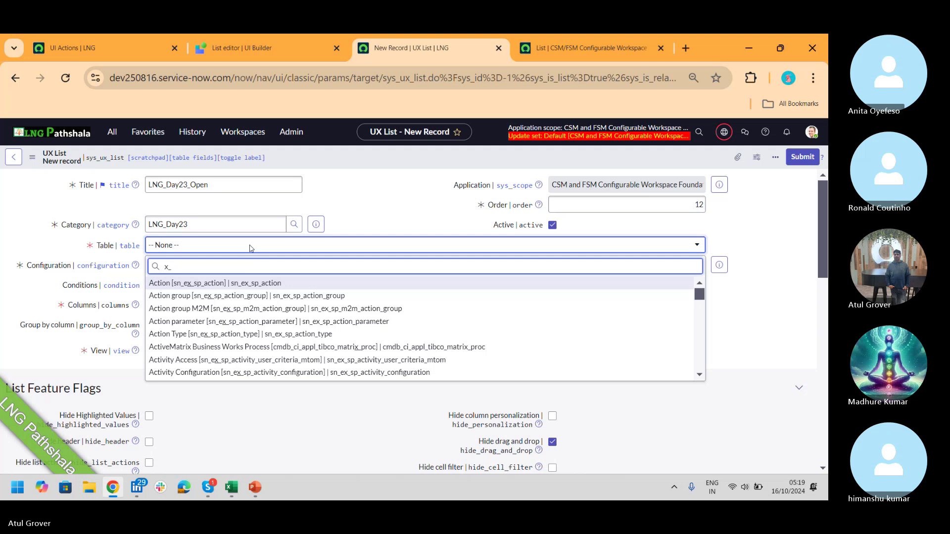
# - In a new browser tab, load the instance and launch App Engine Studio
pyautogui.click(685, 48)
pyautogui.write('app')
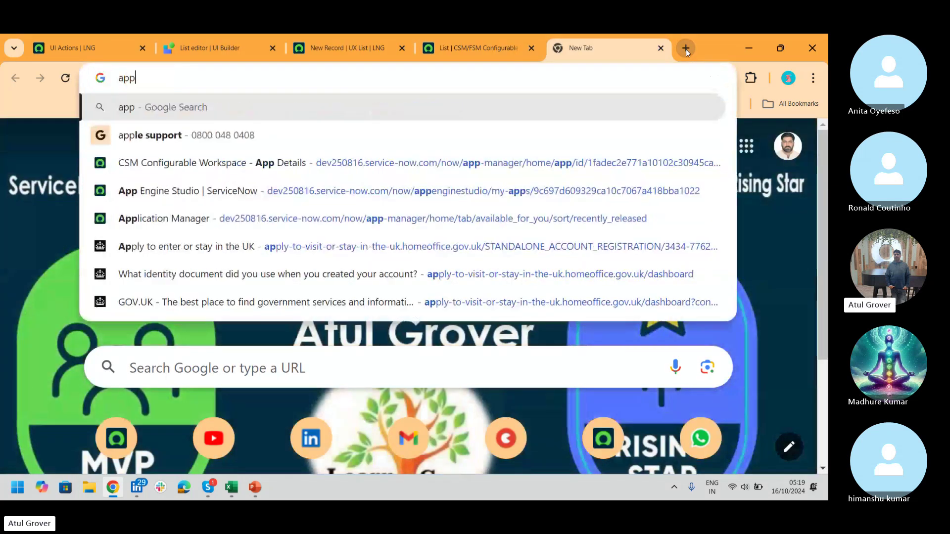
pyautogui.press('BackSpace')
pyautogui.press('BackSpace')
pyautogui.press('BackSpace')
pyautogui.write('dev2')
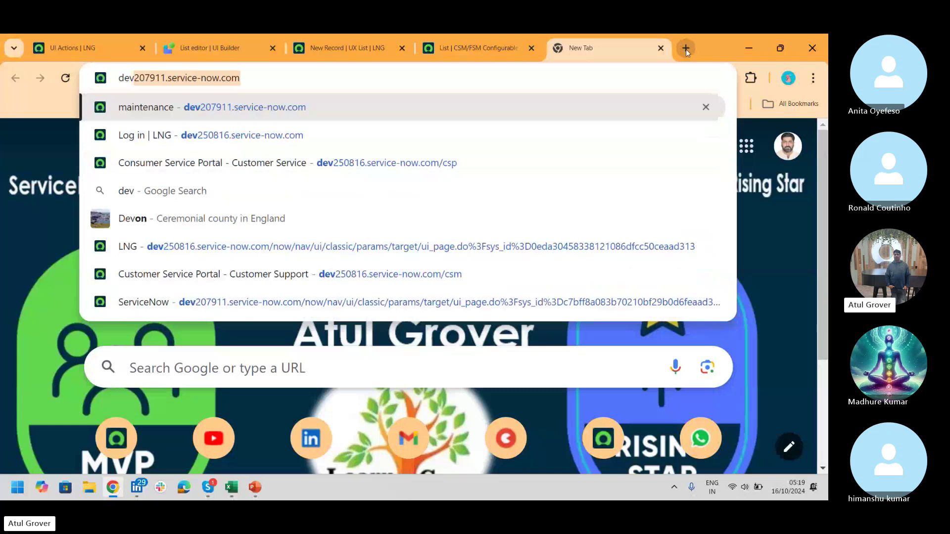
pyautogui.write('50')
pyautogui.press('Down')
pyautogui.press('Down')
pyautogui.press('Down')
pyautogui.press('Down')
pyautogui.press('Down')
pyautogui.press('Down')
pyautogui.press('Down')
pyautogui.press('Return')
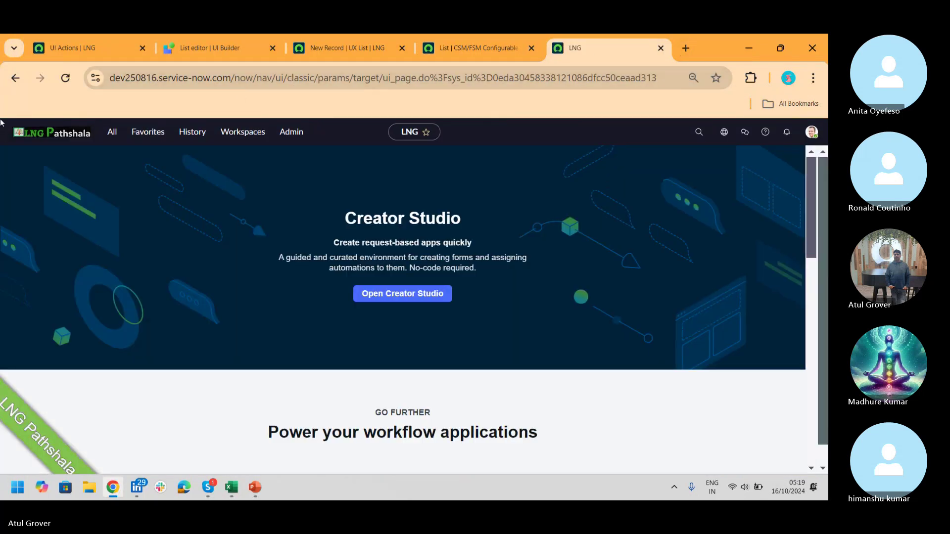
pyautogui.click(110, 134)
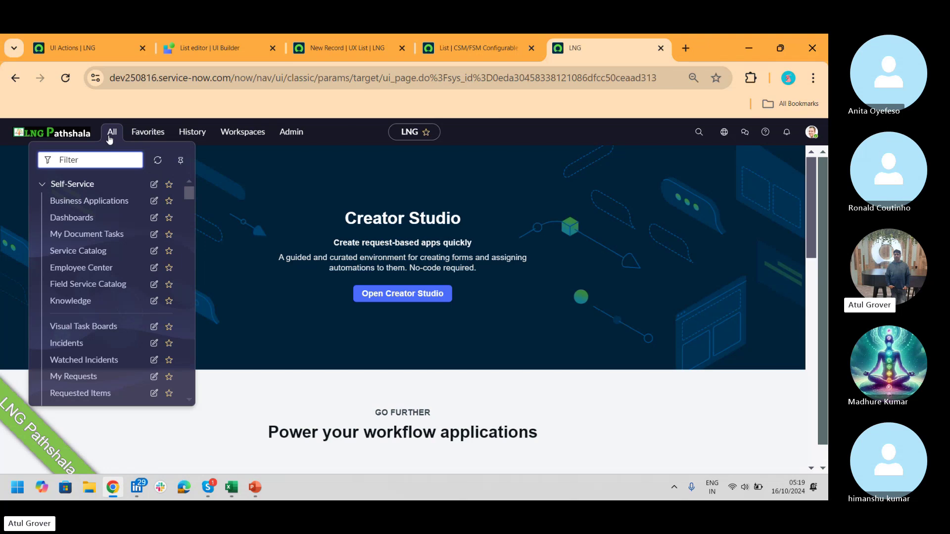
pyautogui.write('Ap')
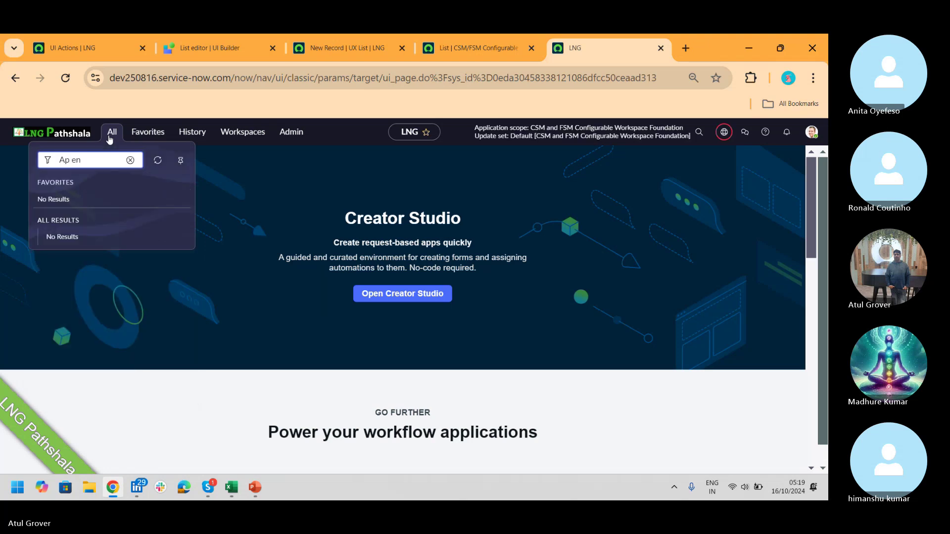
pyautogui.write('p eng')
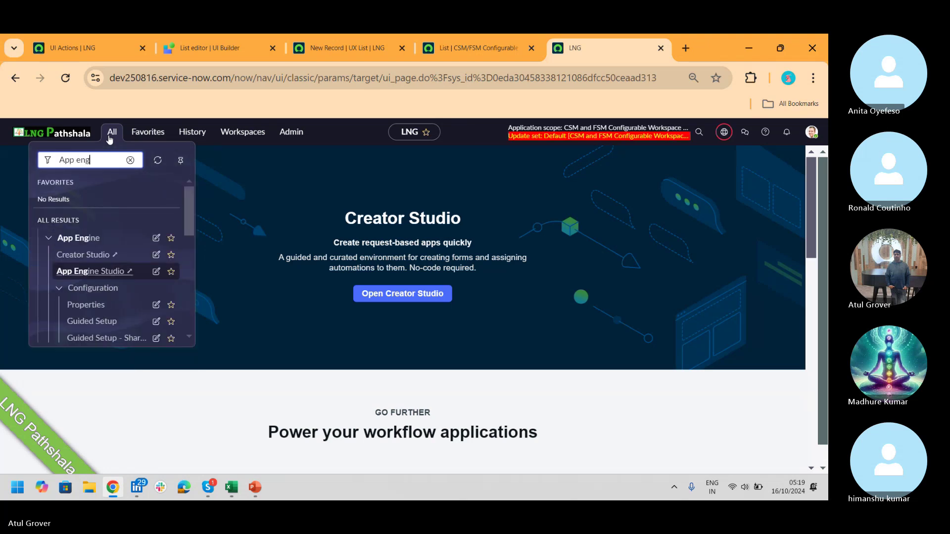
pyautogui.click(90, 273)
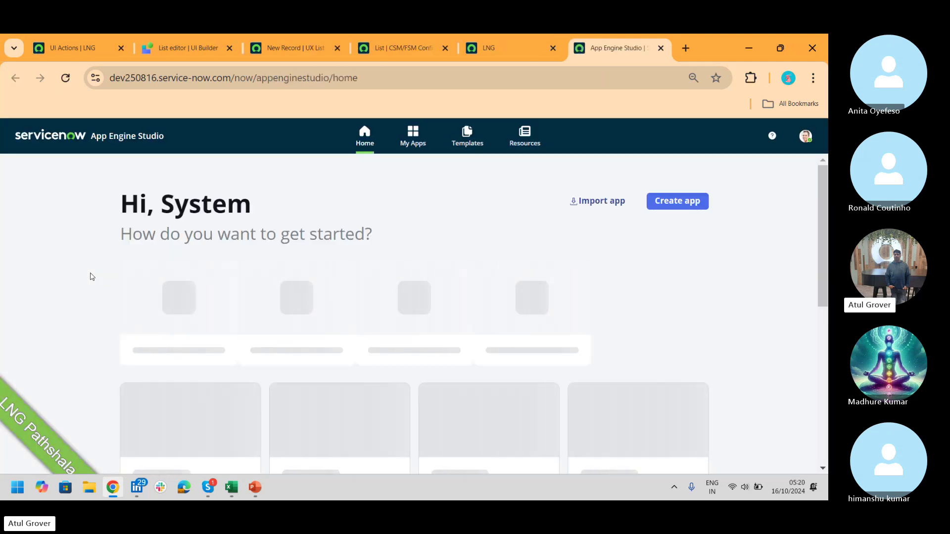
# - Open the LNG Pathshala app overview, dismiss its tip, and return to the UX List form
pyautogui.moveTo(824, 191); pyautogui.dragTo(823, 244)
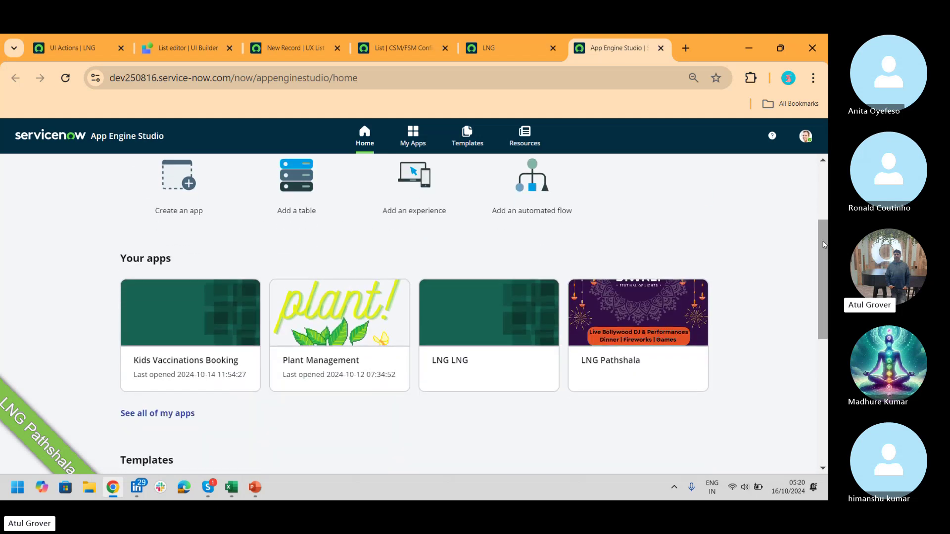
pyautogui.click(629, 351)
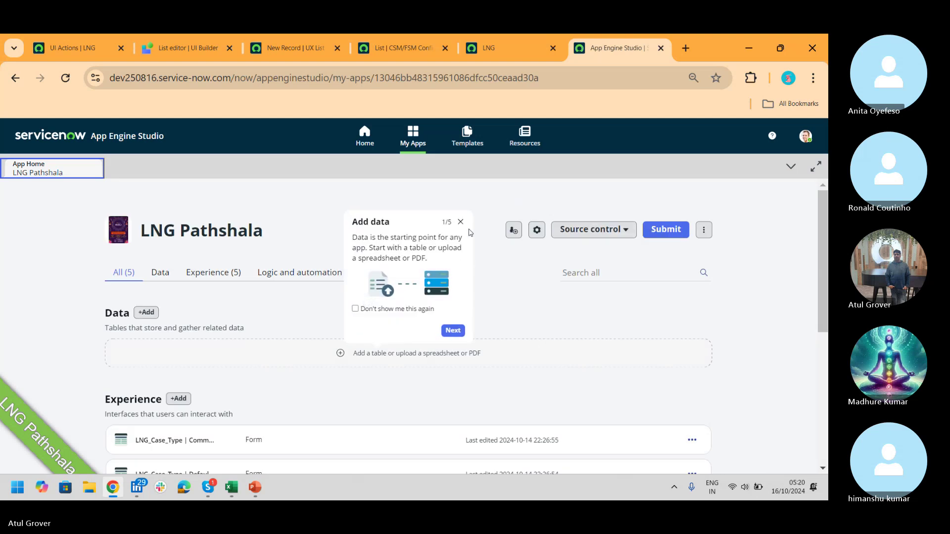
pyautogui.click(460, 223)
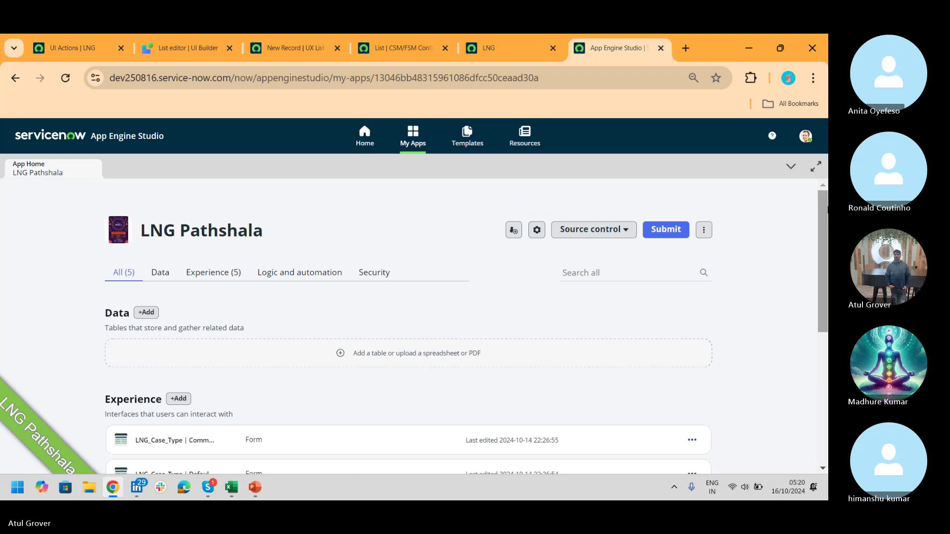
pyautogui.moveTo(823, 203); pyautogui.dragTo(812, 365)
pyautogui.scroll(5, 811, 365)
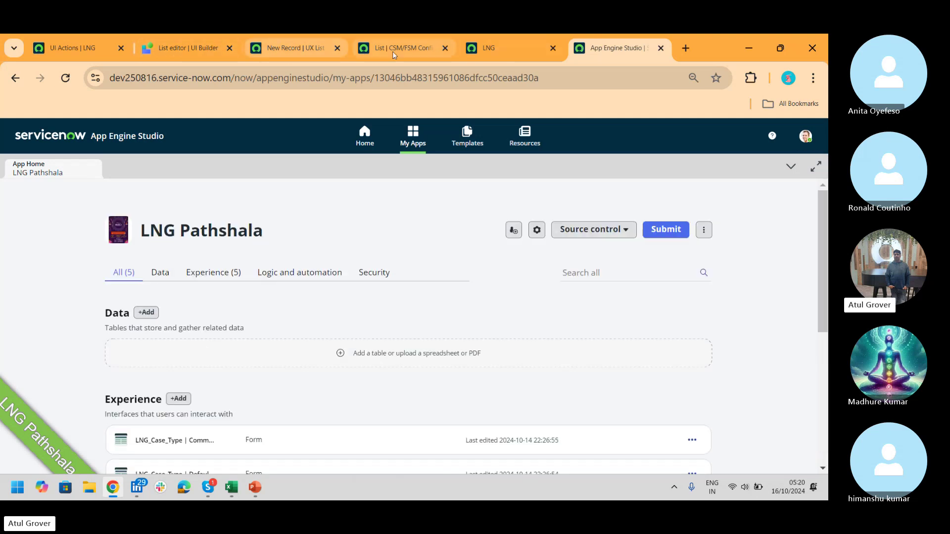
pyautogui.click(387, 49)
pyautogui.click(480, 48)
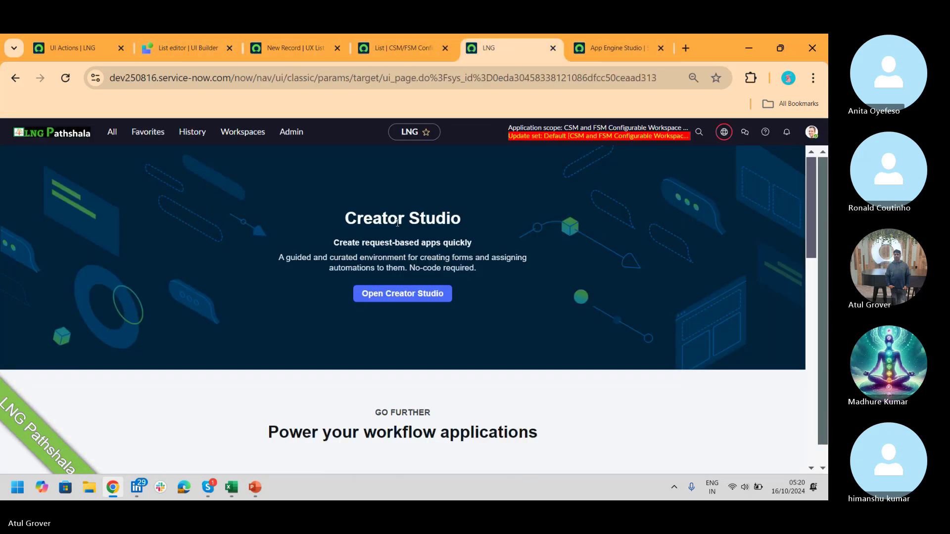
pyautogui.click(393, 55)
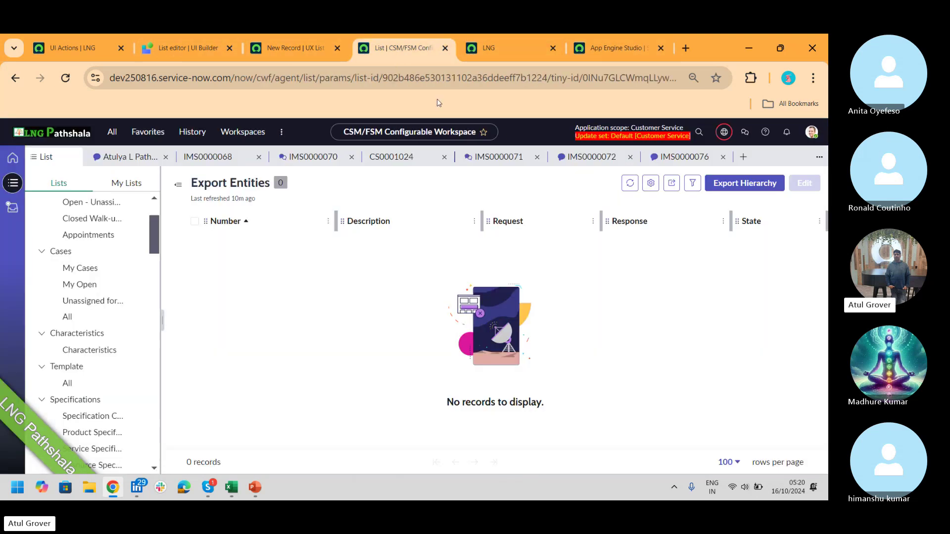
pyautogui.click(307, 47)
# - Search the list's table options for 'sn_', 'case_type' and 'LNG' without finding the case table
pyautogui.press('BackSpace')
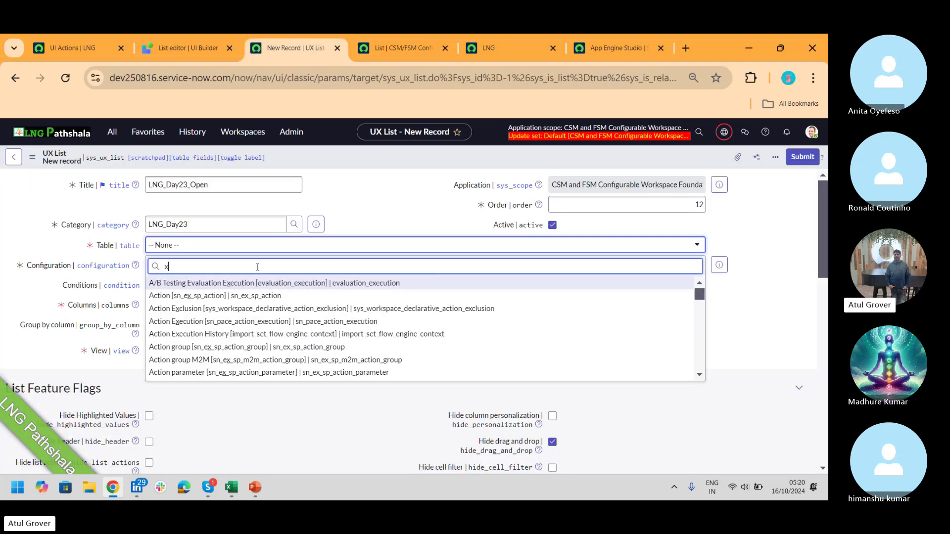
pyautogui.press('BackSpace')
pyautogui.write('sn_')
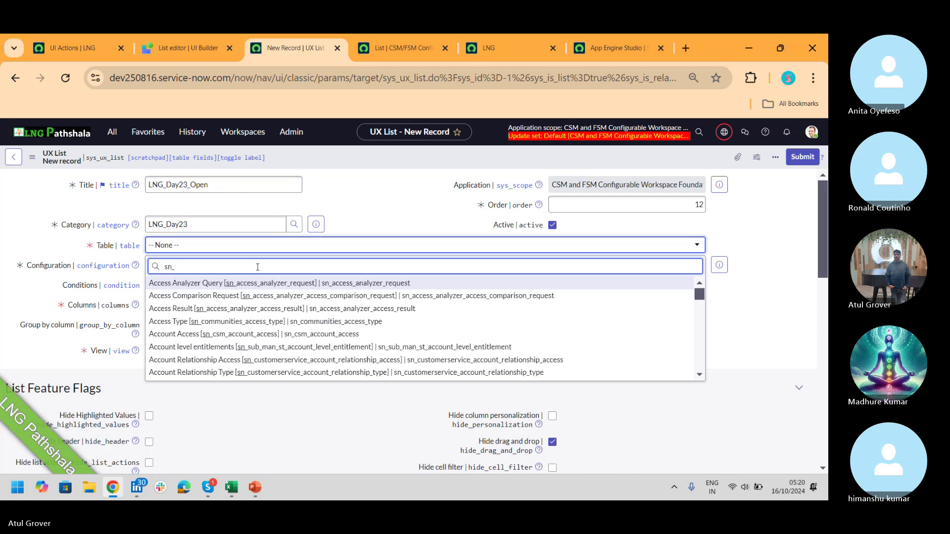
pyautogui.press('Down')
pyautogui.press('Down')
pyautogui.press('Down')
pyautogui.press('Down')
pyautogui.press('Down')
pyautogui.press('Down')
pyautogui.press('Down')
pyautogui.press('Down')
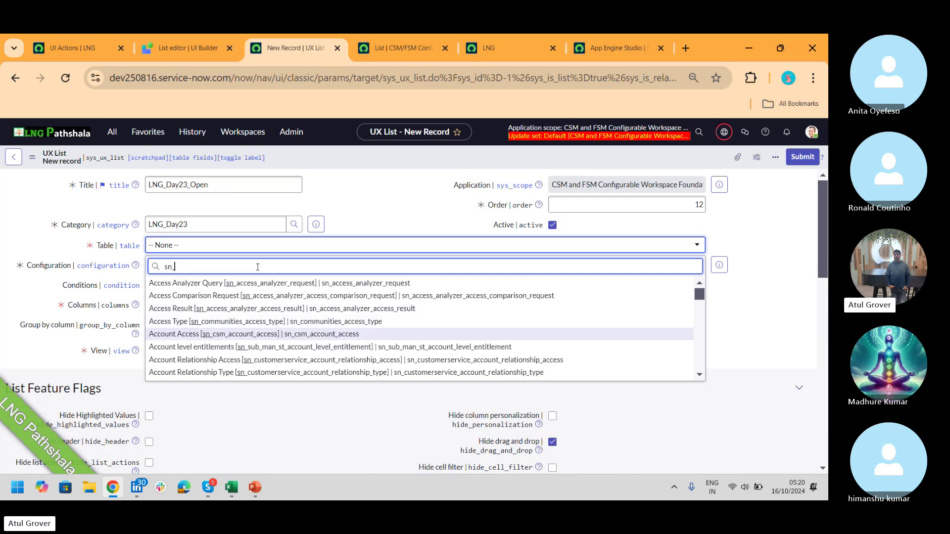
pyautogui.press('Down')
pyautogui.press('Down')
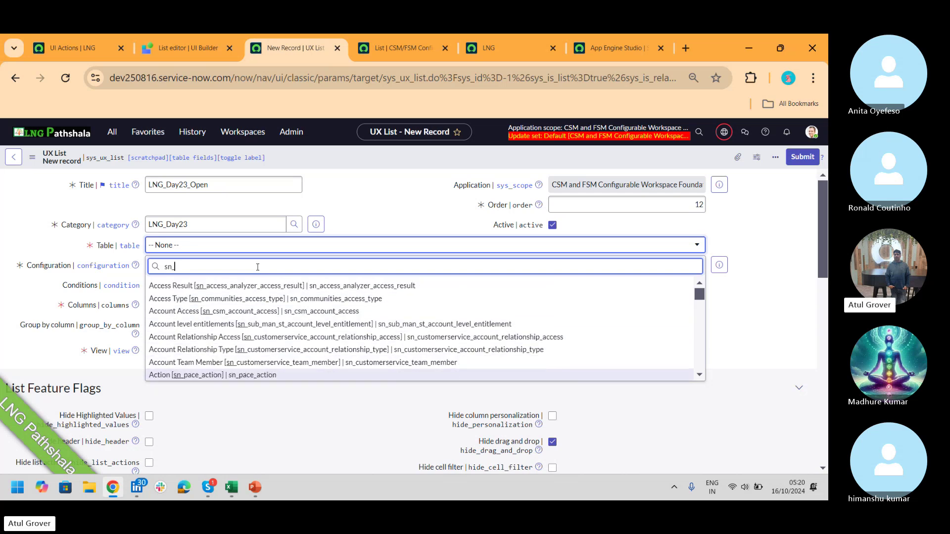
pyautogui.press('Down')
pyautogui.press('Down')
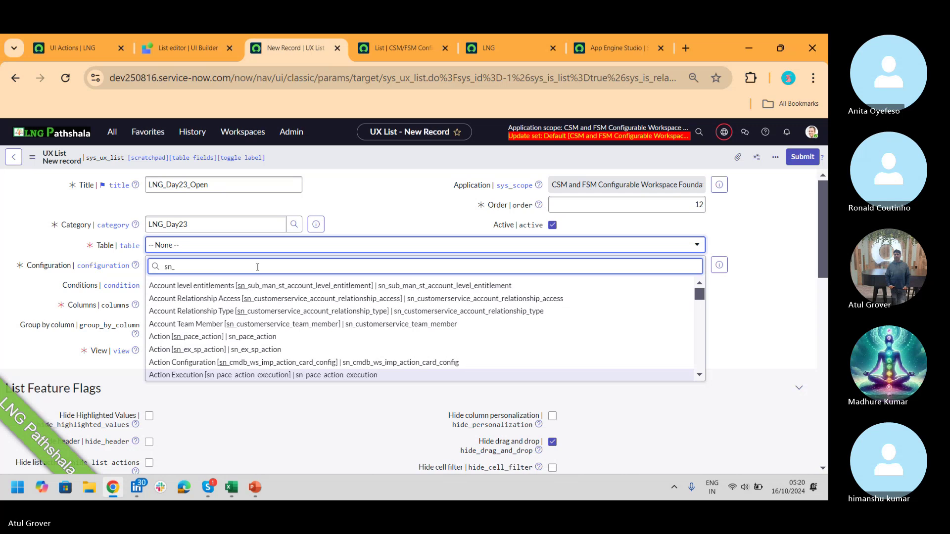
pyautogui.press('BackSpace')
pyautogui.press('BackSpace')
pyautogui.press('BackSpace')
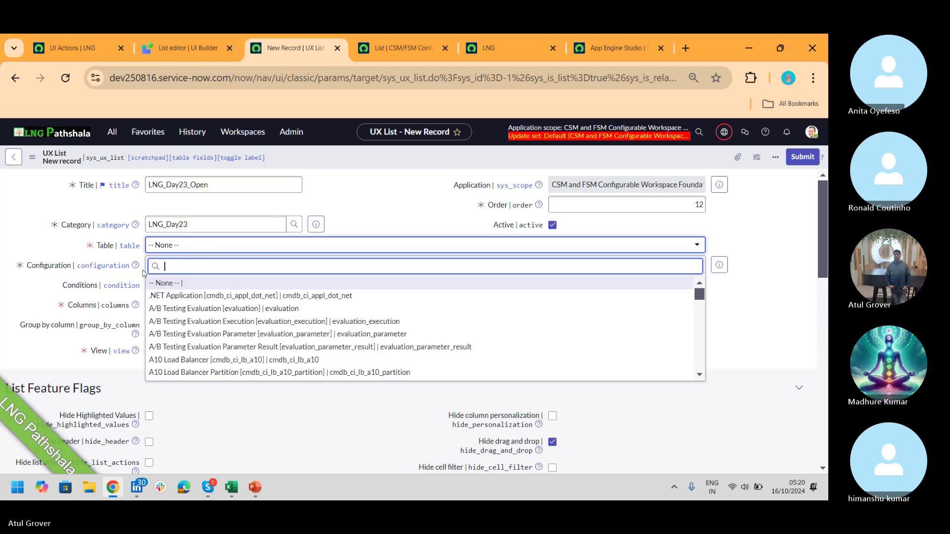
pyautogui.write("'")
pyautogui.write('case')
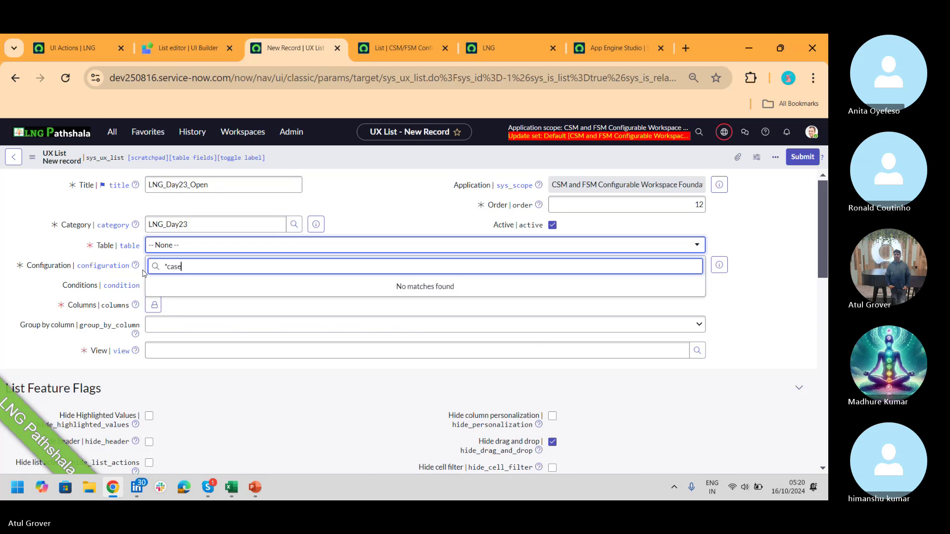
pyautogui.write('_type')
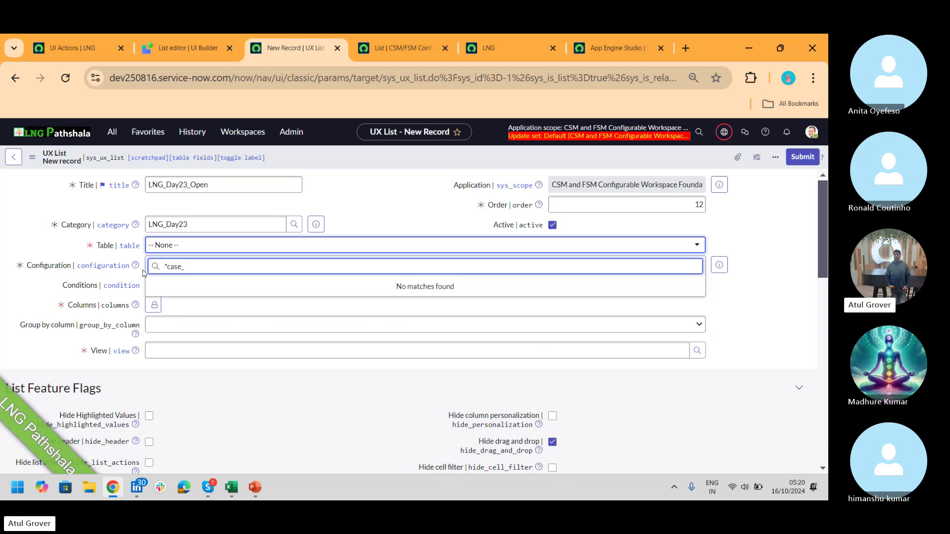
pyautogui.press('BackSpace')
pyautogui.press('BackSpace')
pyautogui.press('BackSpace')
pyautogui.press('BackSpace')
pyautogui.press('BackSpace')
pyautogui.press('BackSpace')
pyautogui.press('BackSpace')
pyautogui.press('BackSpace')
pyautogui.press('BackSpace')
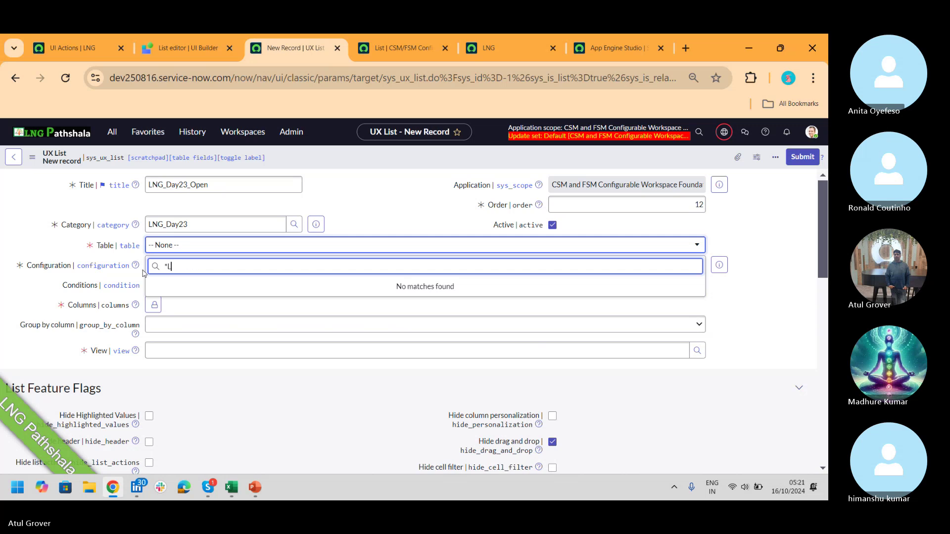
pyautogui.write('LNG')
# - Filter System Definition > Tables by label 'lng' and copy the name sn_customerservice_lng_case_type
pyautogui.click(81, 49)
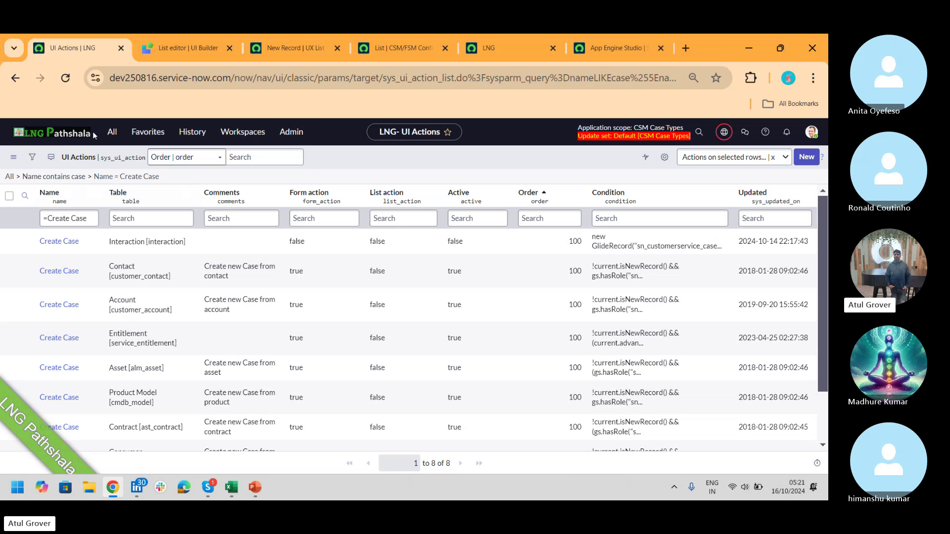
pyautogui.click(112, 132)
pyautogui.write('tables')
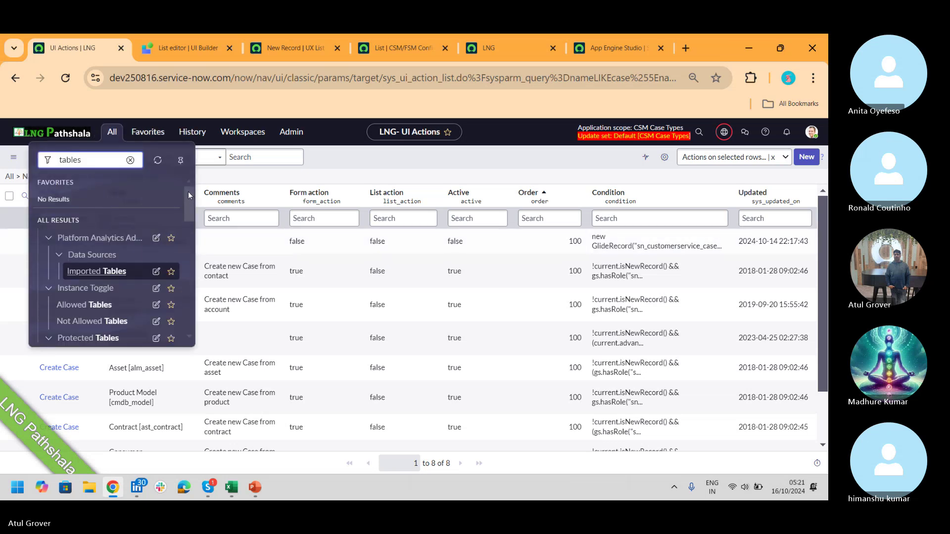
pyautogui.moveTo(188, 196); pyautogui.dragTo(193, 260)
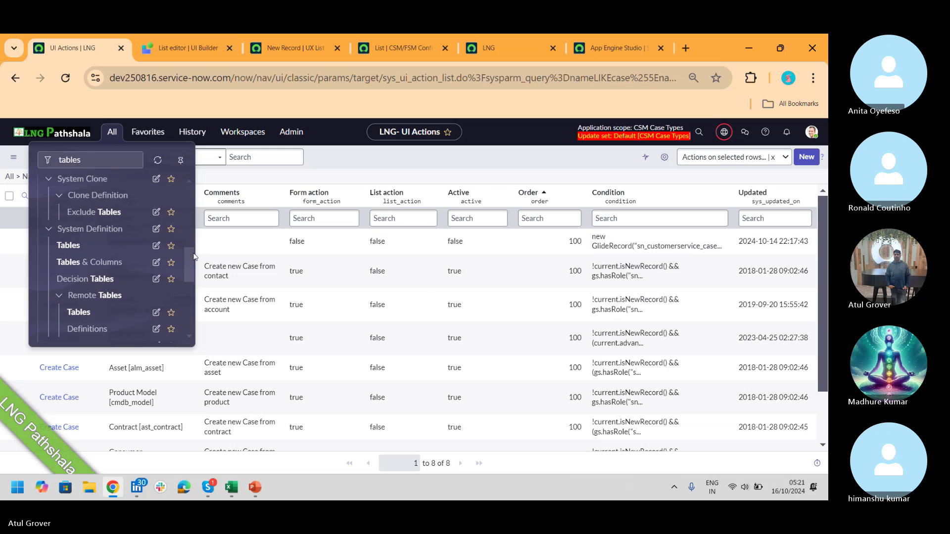
pyautogui.click(62, 244)
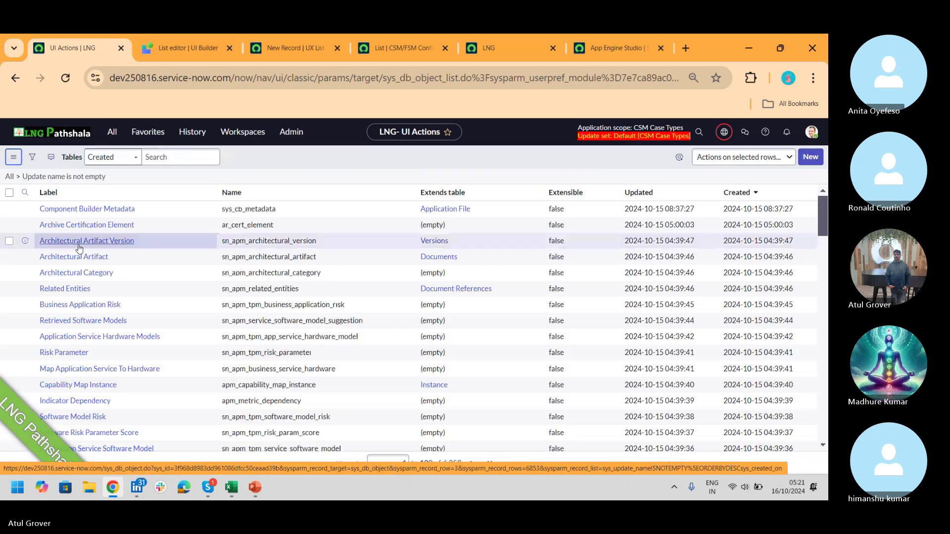
pyautogui.click(113, 221)
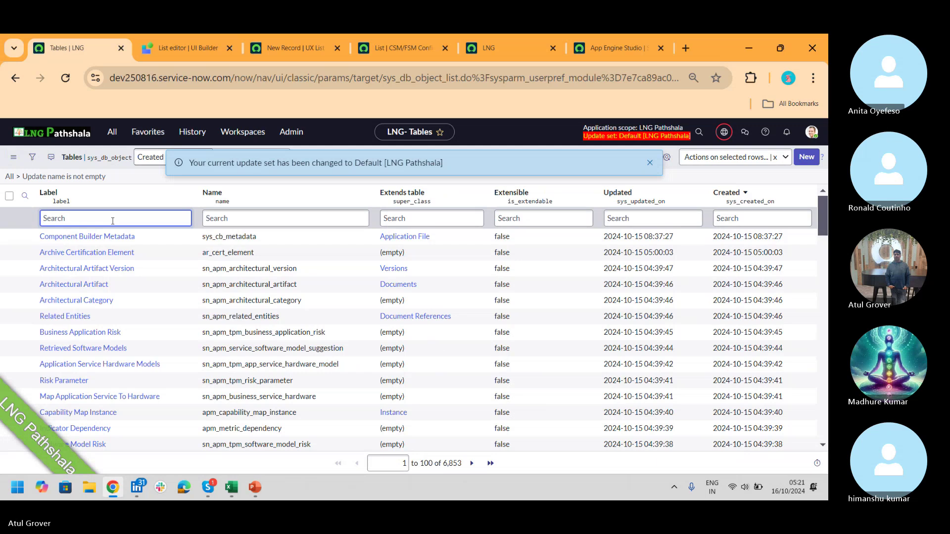
pyautogui.write('lng')
pyautogui.press('Return')
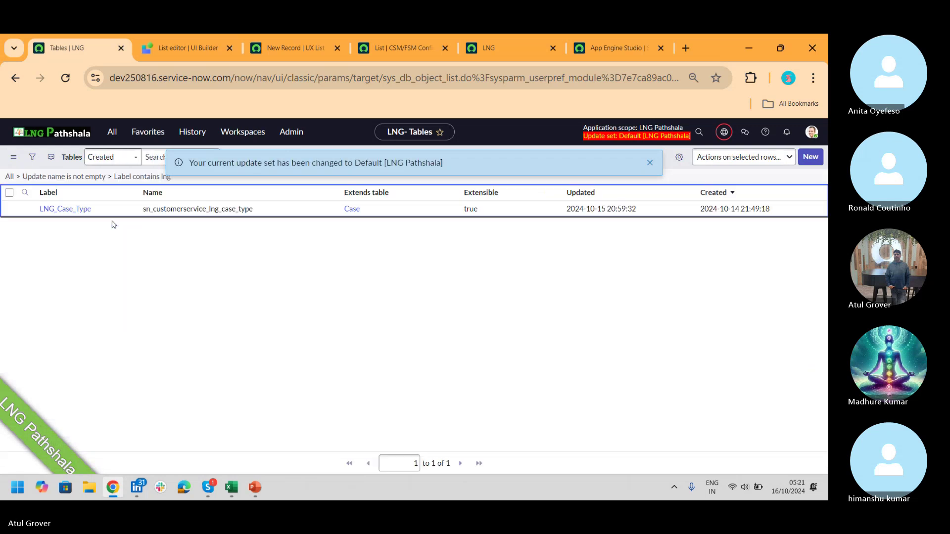
pyautogui.moveTo(279, 239); pyautogui.dragTo(168, 246)
pyautogui.hotkey('ctrl', 'c')
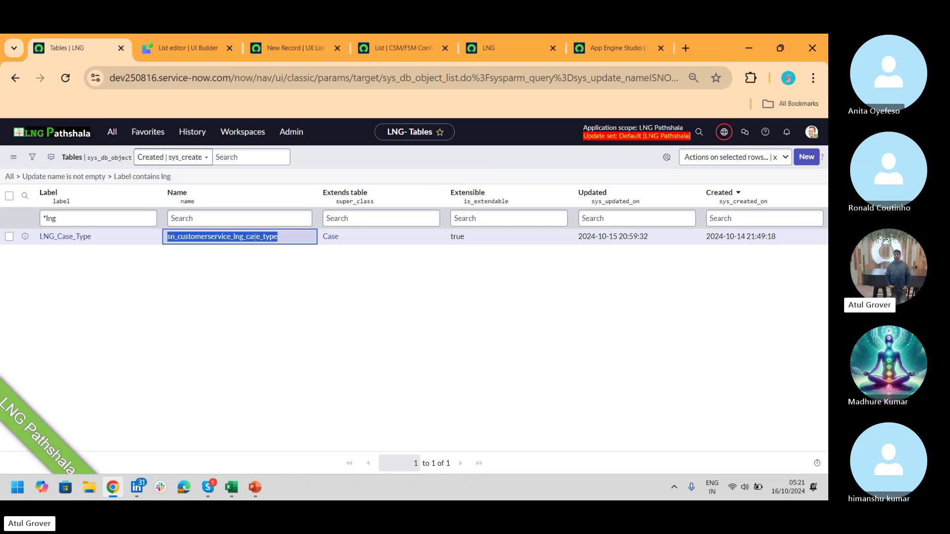
# - Set the UX list's table to LNG_Case_Type by pasting sn_customerservice_lng_case_type
pyautogui.click(414, 50)
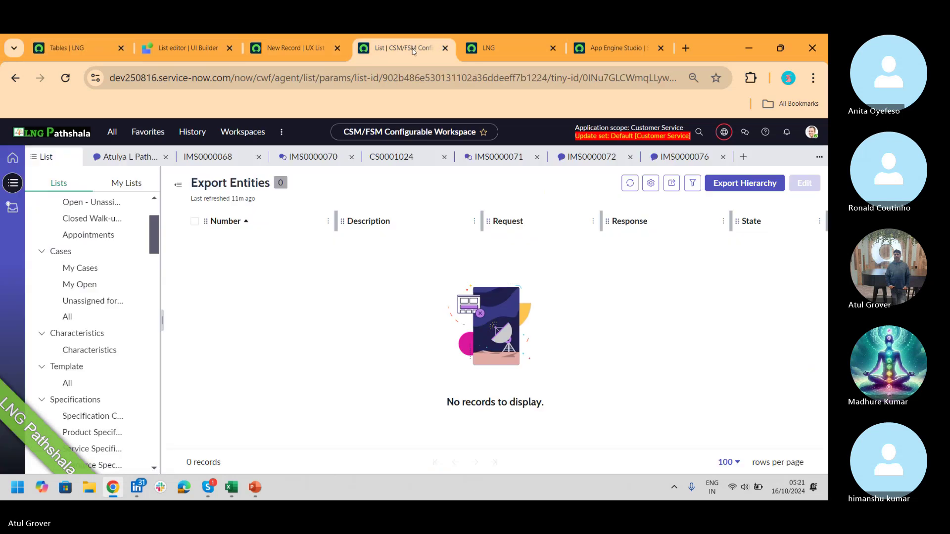
pyautogui.click(297, 47)
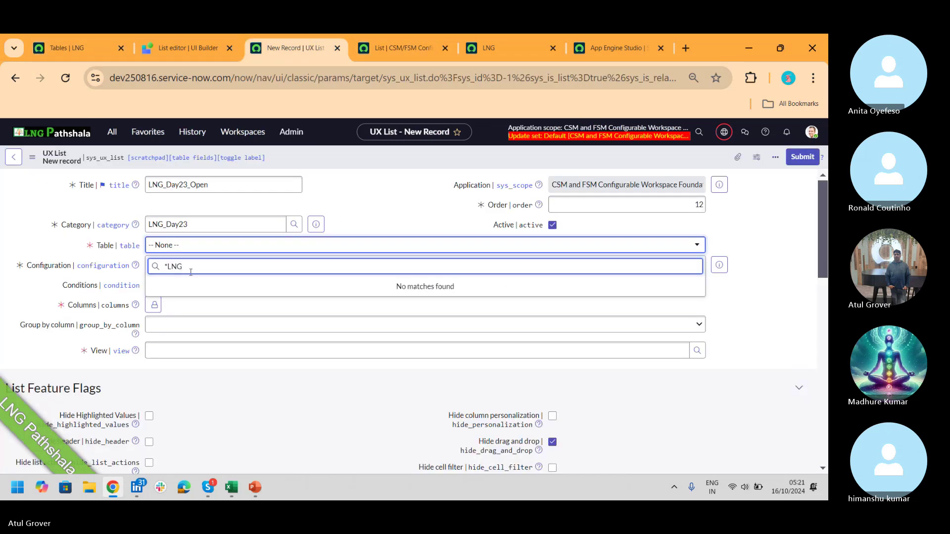
pyautogui.press('BackSpace')
pyautogui.press('BackSpace')
pyautogui.press('BackSpace')
pyautogui.press('BackSpace')
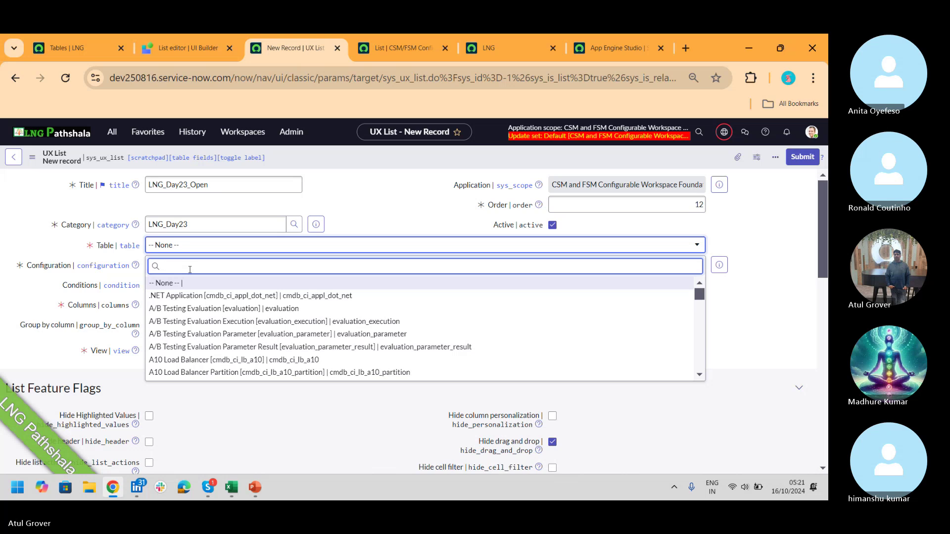
pyautogui.hotkey('ctrl', 'v')
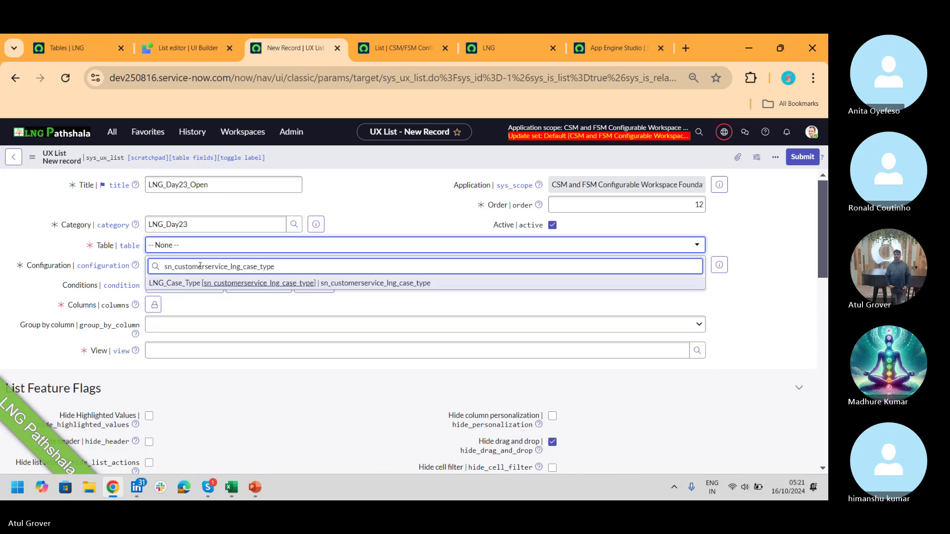
pyautogui.click(240, 283)
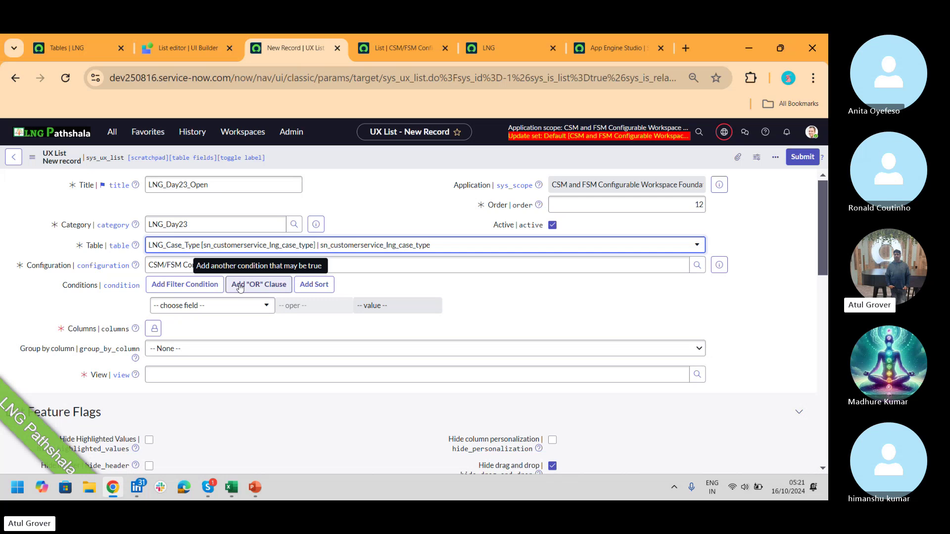
# - Choose Channel, State and Priority as the list's columns
pyautogui.click(232, 307)
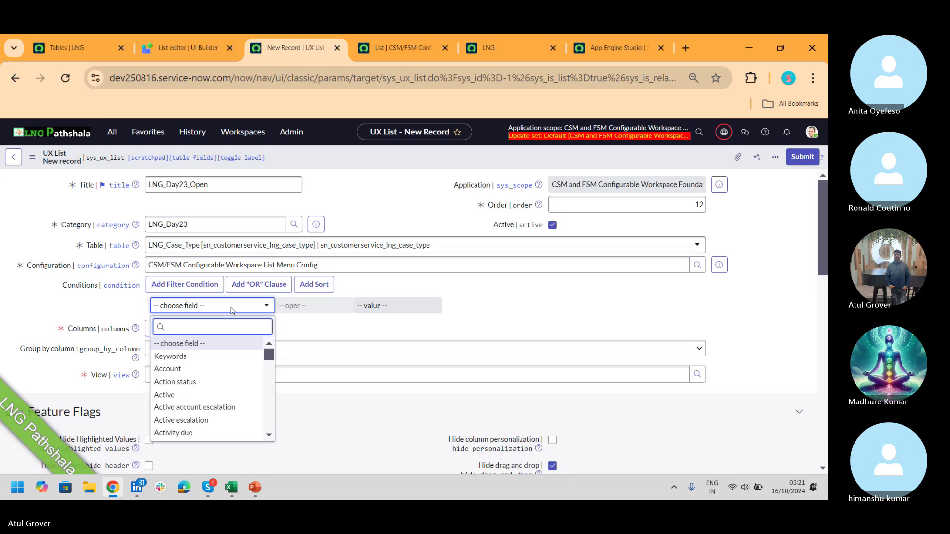
pyautogui.click(415, 330)
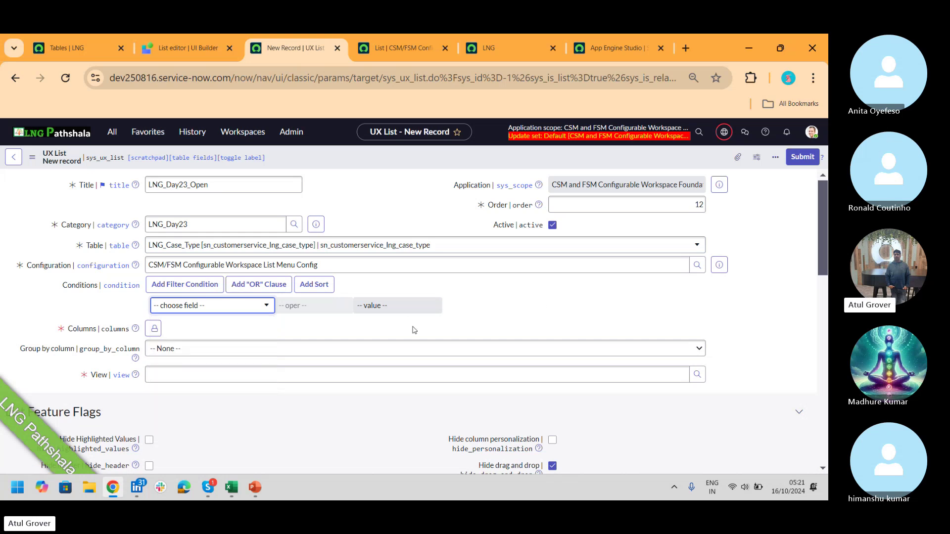
pyautogui.click(155, 329)
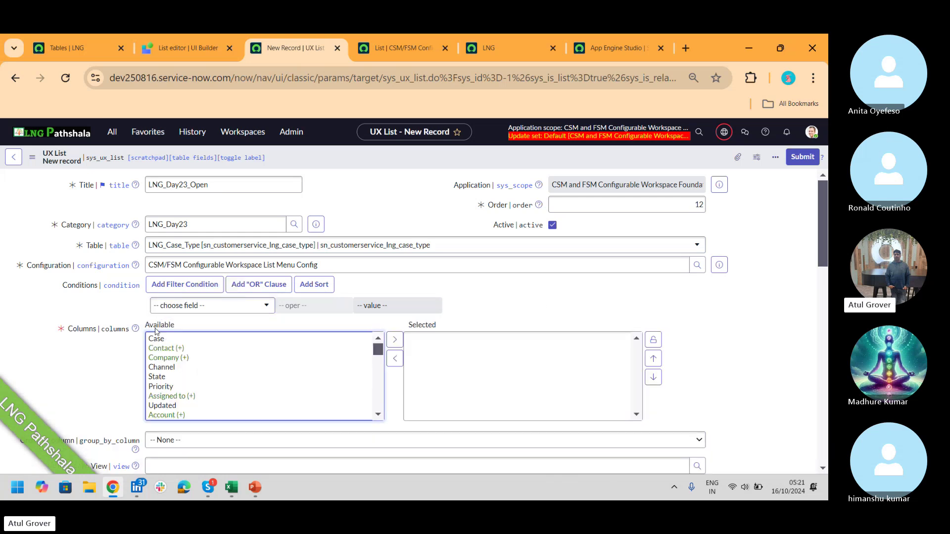
pyautogui.doubleClick(163, 369)
pyautogui.doubleClick(158, 368)
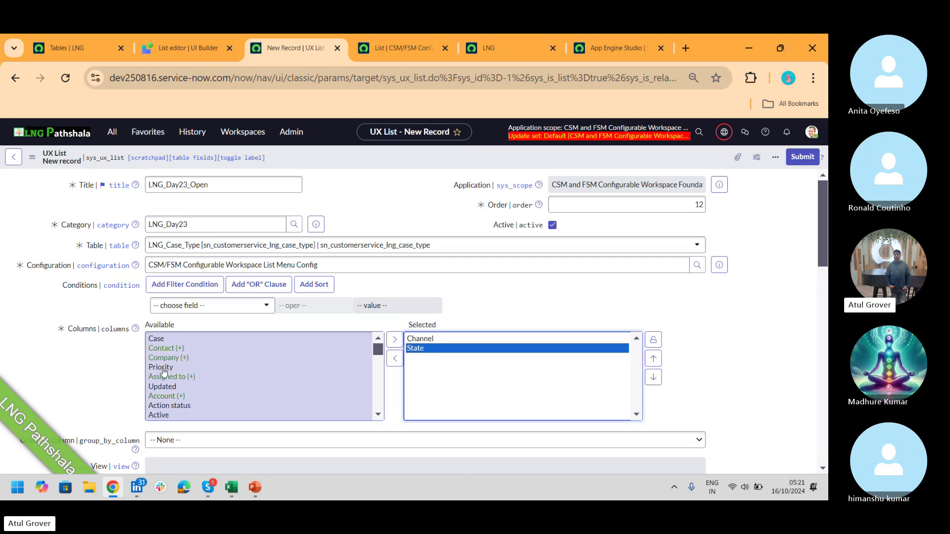
pyautogui.doubleClick(163, 369)
pyautogui.click(653, 340)
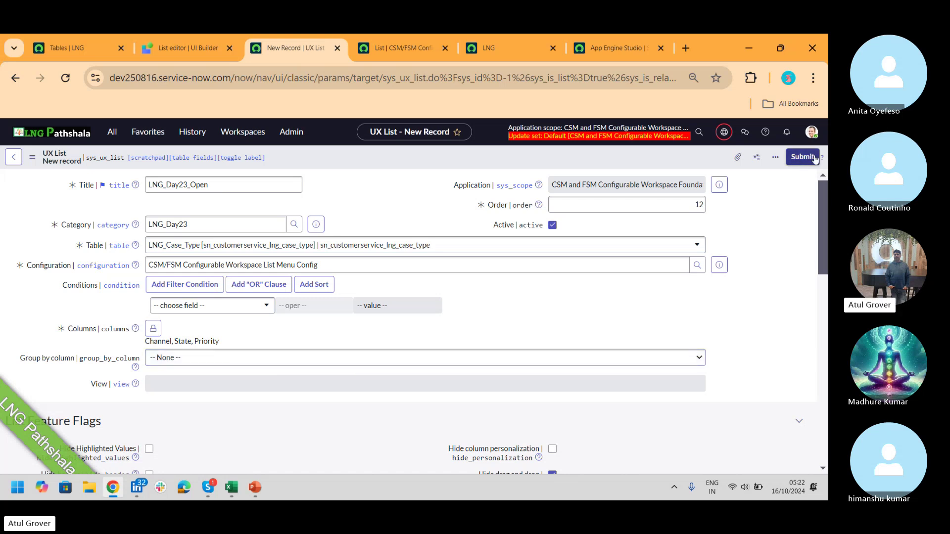
# - Submit the LNG_Day23_Open list and check the workspace's Lists panel
pyautogui.click(798, 159)
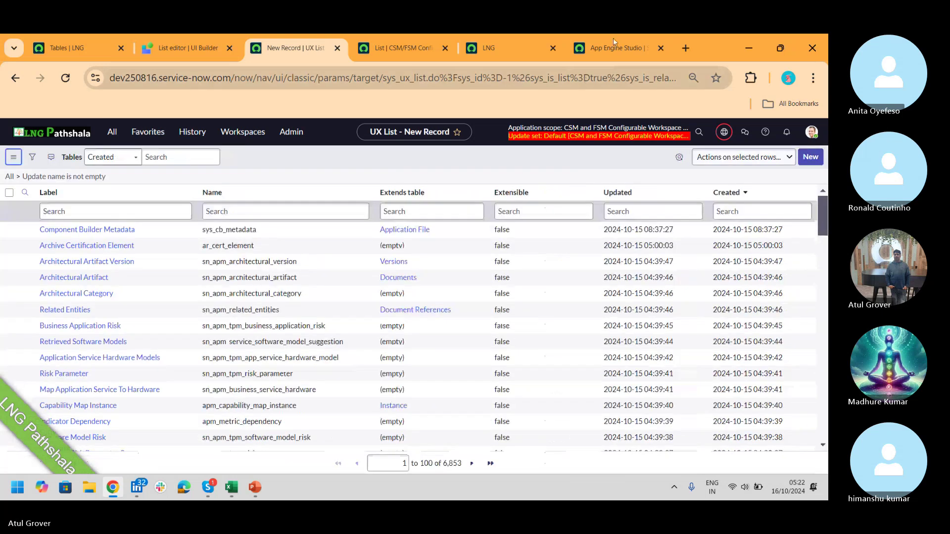
pyautogui.click(494, 43)
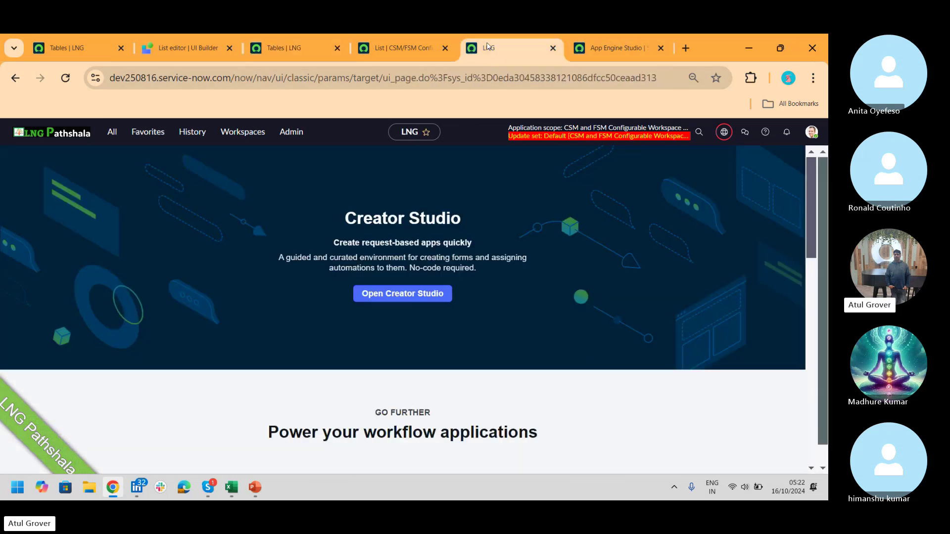
pyautogui.click(376, 50)
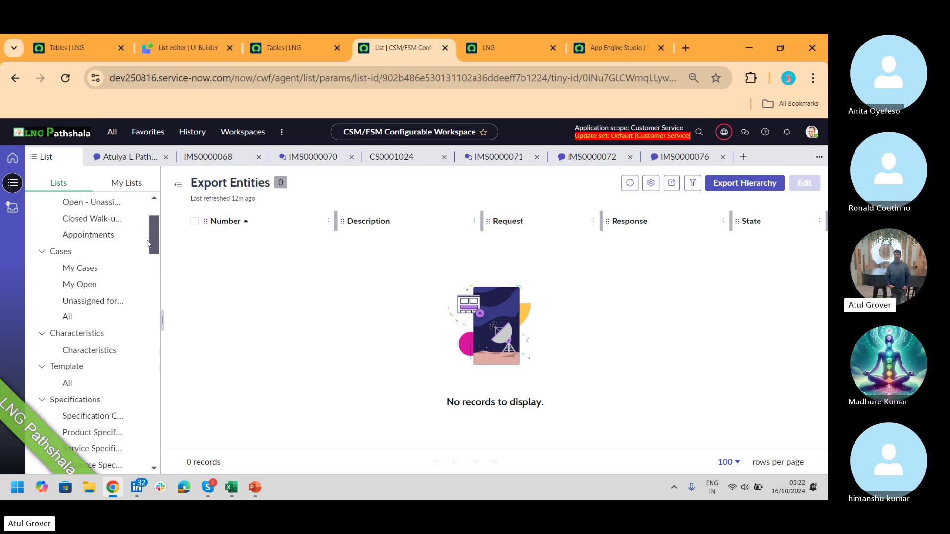
pyautogui.moveTo(152, 245); pyautogui.dragTo(69, 237)
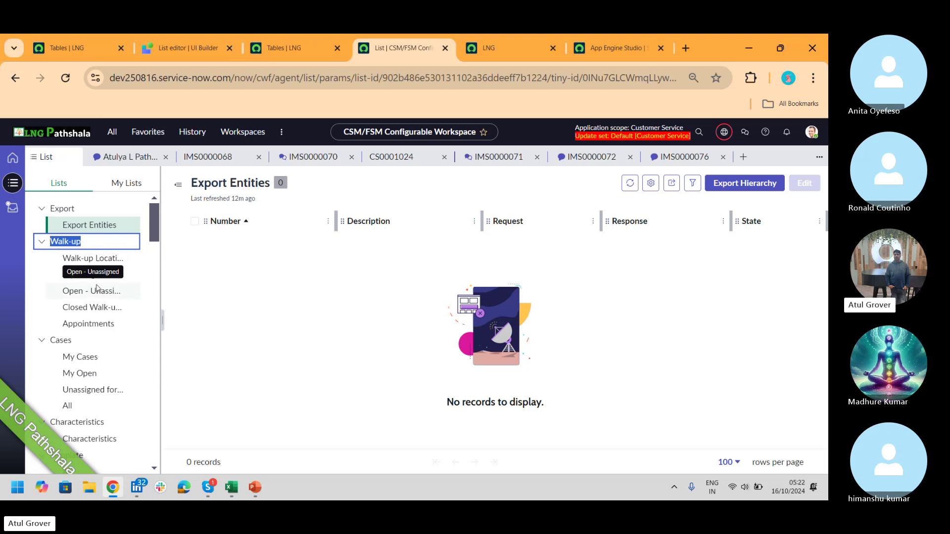
pyautogui.click(112, 260)
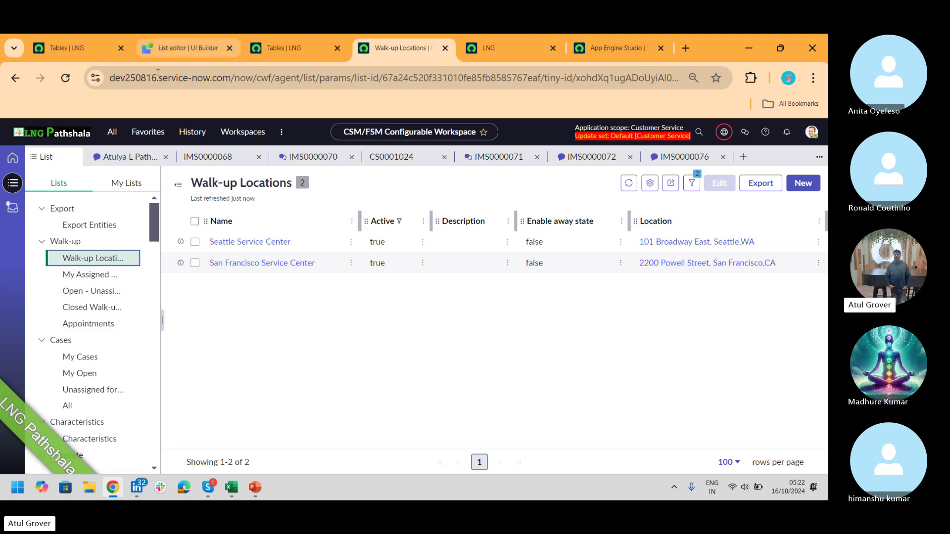
# - Reload the workspace and open LNG_Day23 > LNG_Day23_Open to confirm its columns
pyautogui.click(70, 82)
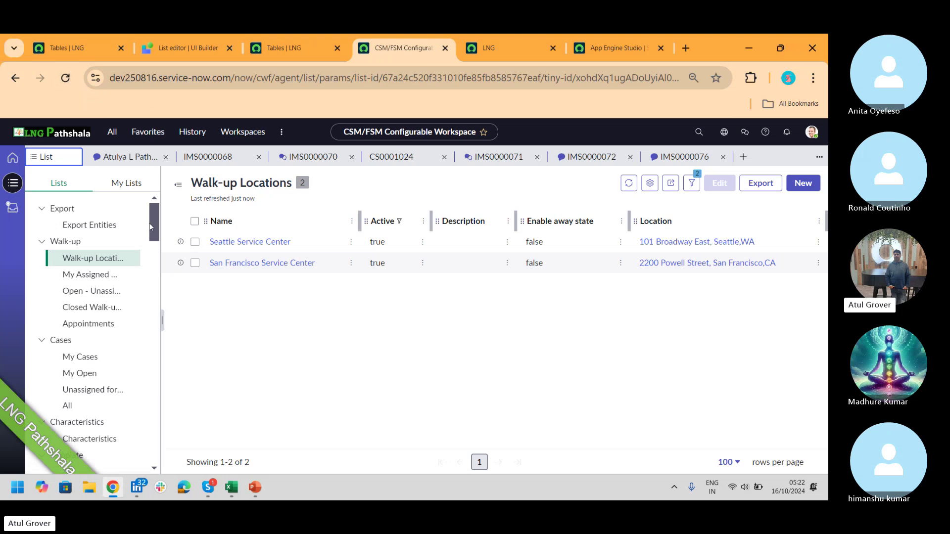
pyautogui.moveTo(154, 223); pyautogui.dragTo(156, 260)
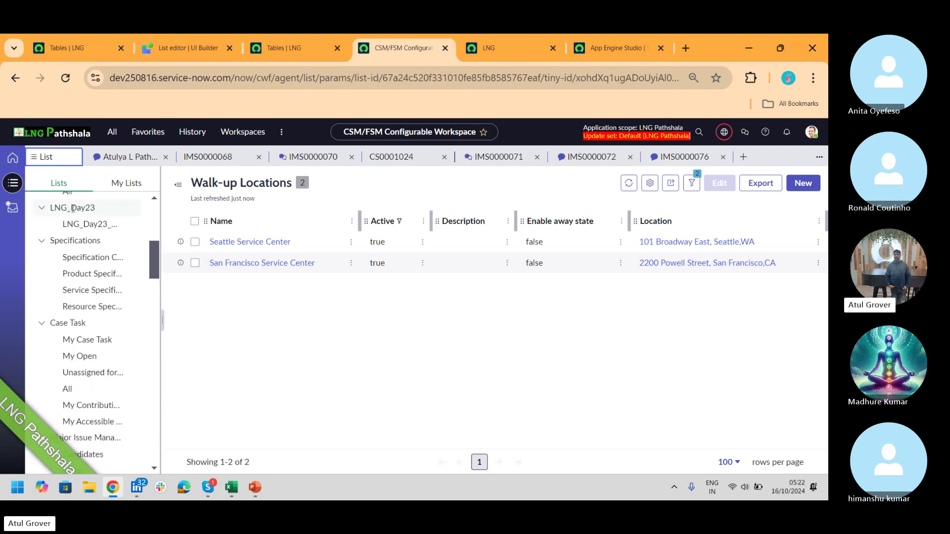
pyautogui.click(85, 223)
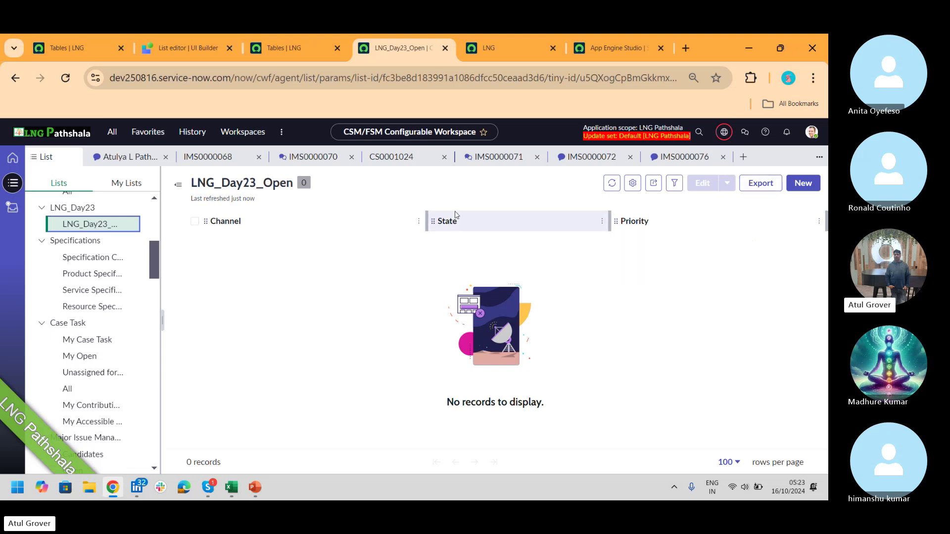
pyautogui.click(183, 48)
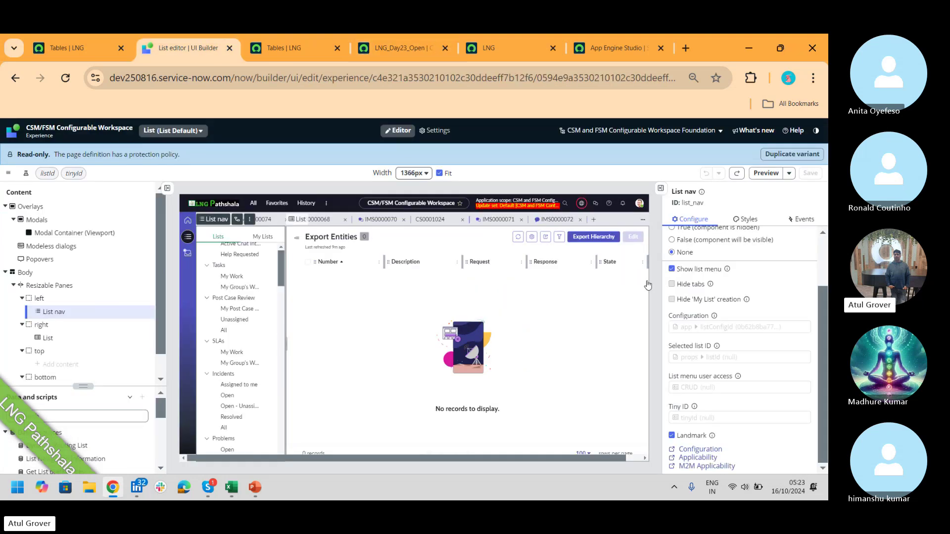
# - Open the M2M Applicability records from the List nav configuration panel
pyautogui.click(717, 466)
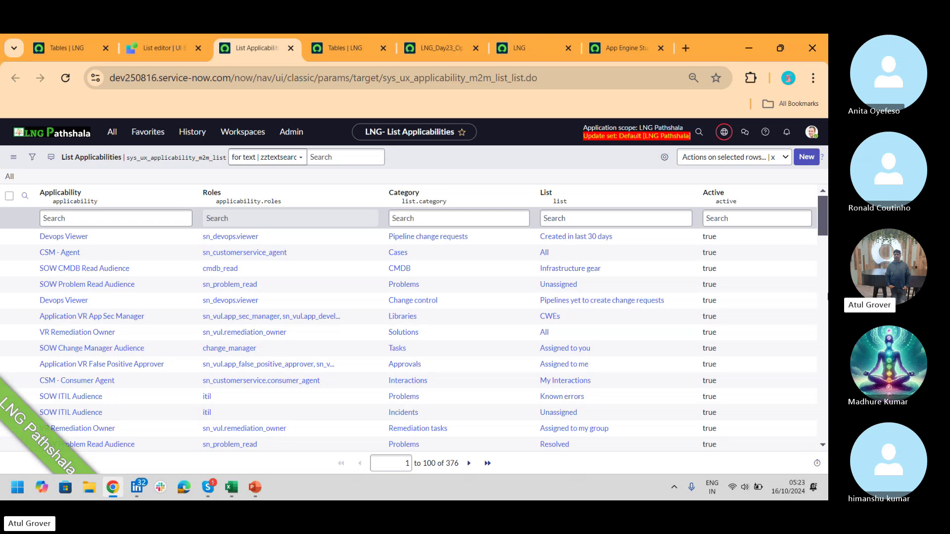
# - Submit a new list applicability record with List LNG_Day23_Open and Applicability Admin
pyautogui.click(815, 157)
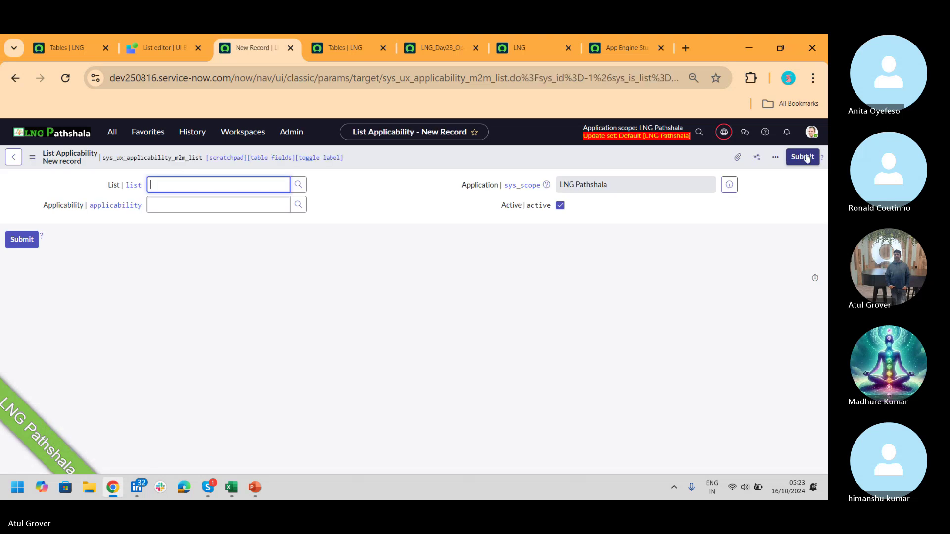
pyautogui.write('LNG')
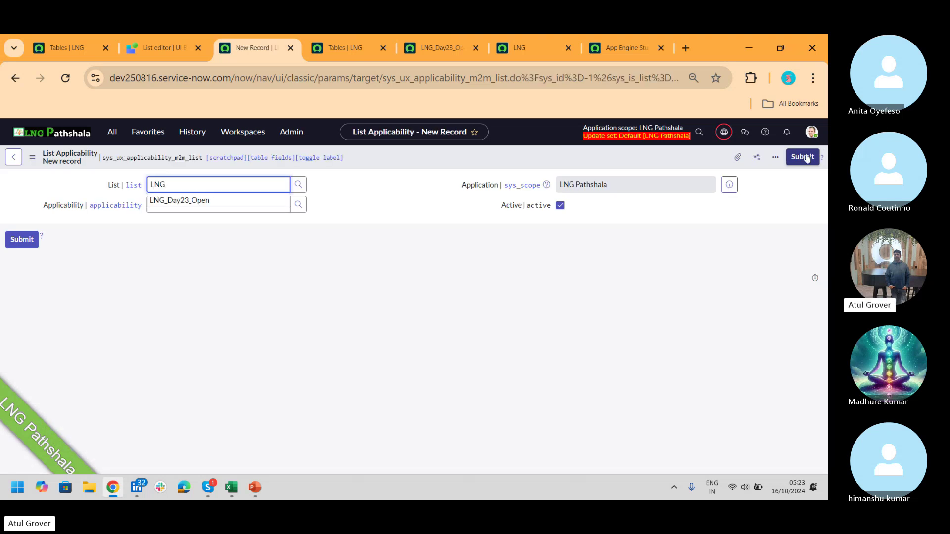
pyautogui.click(195, 201)
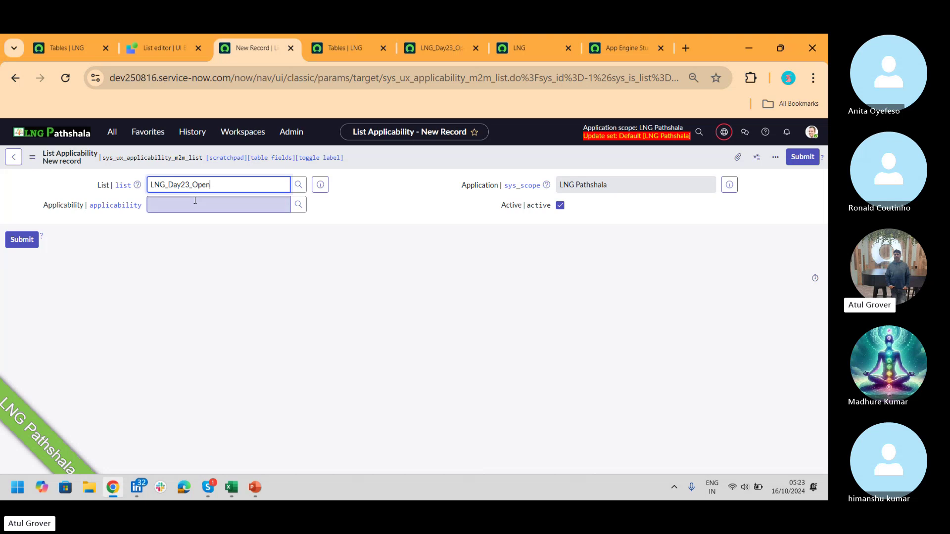
pyautogui.click(191, 207)
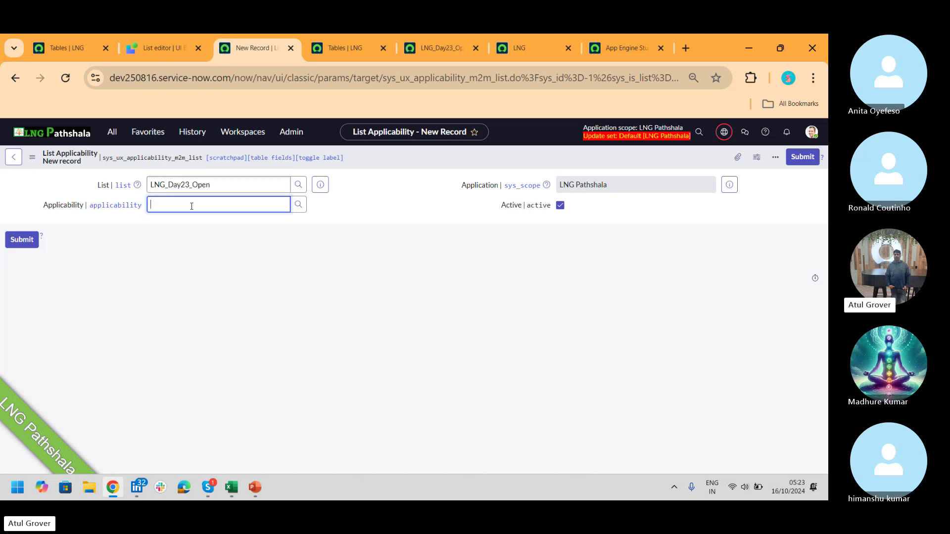
pyautogui.write('**')
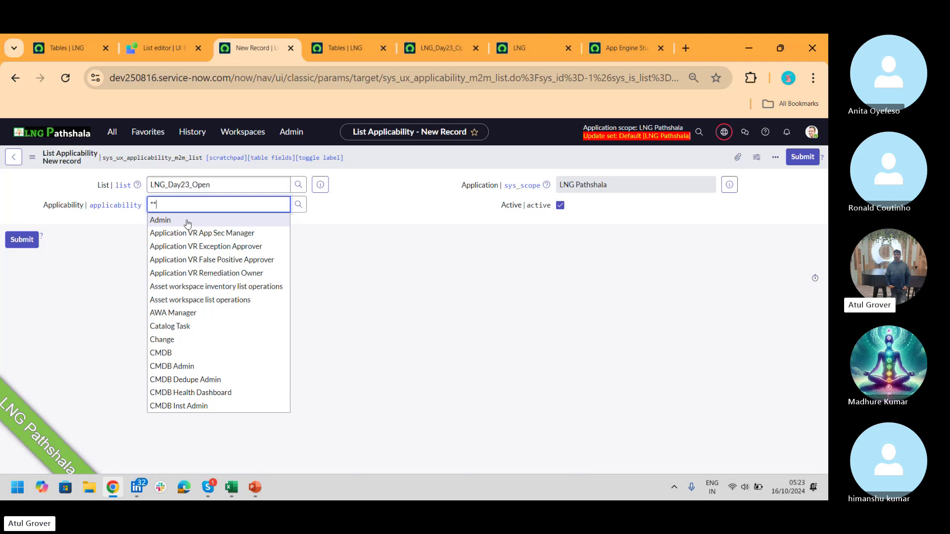
pyautogui.click(188, 221)
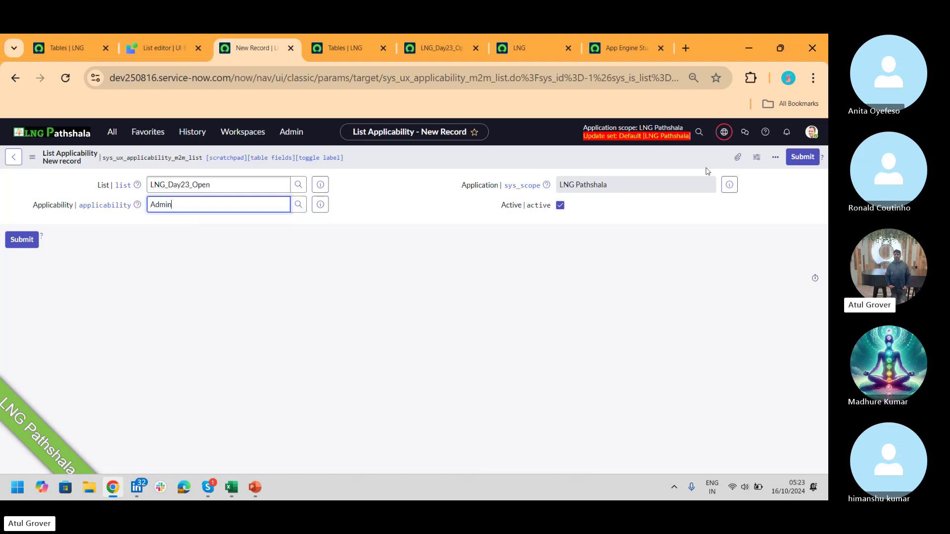
pyautogui.click(796, 163)
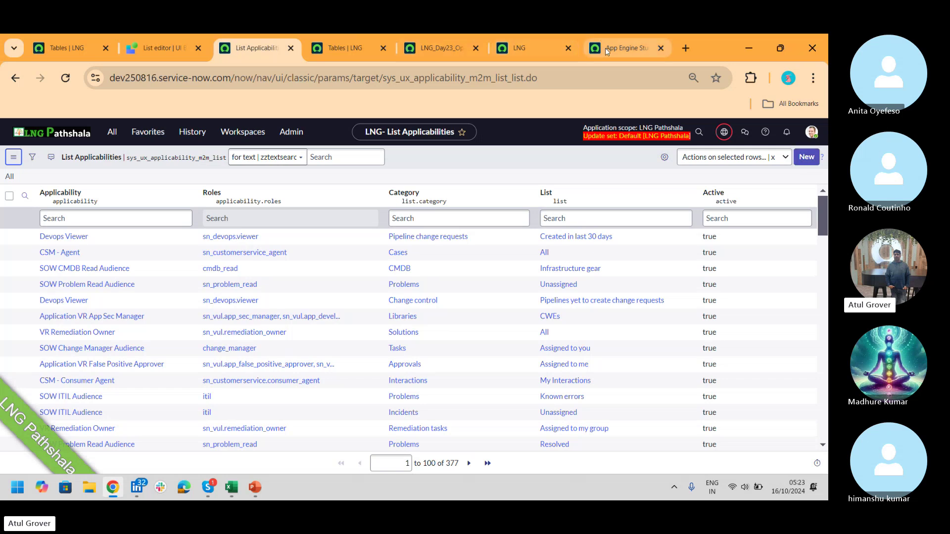
# - Go back to the LNG_Day23_Open workspace tab and show its Lists, briefly checking the Skype call
pyautogui.click(428, 57)
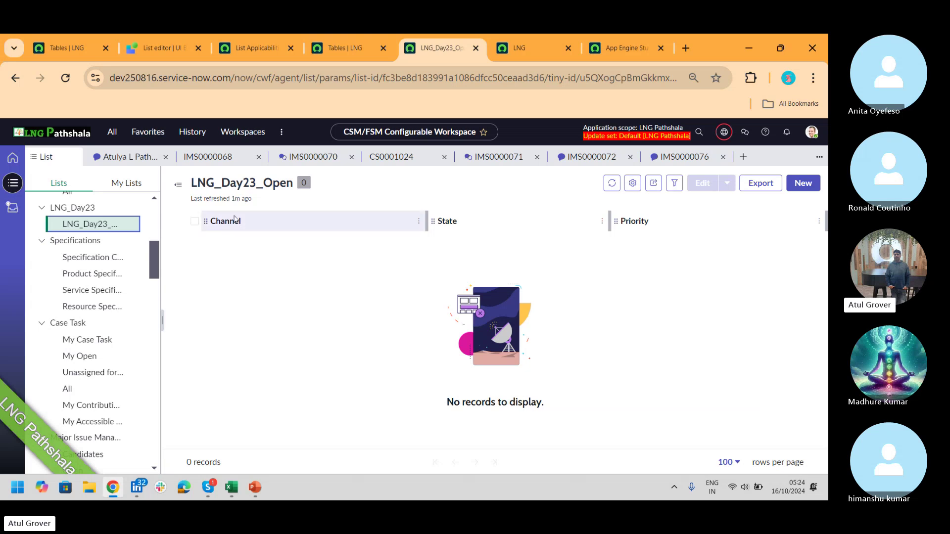
pyautogui.click(69, 190)
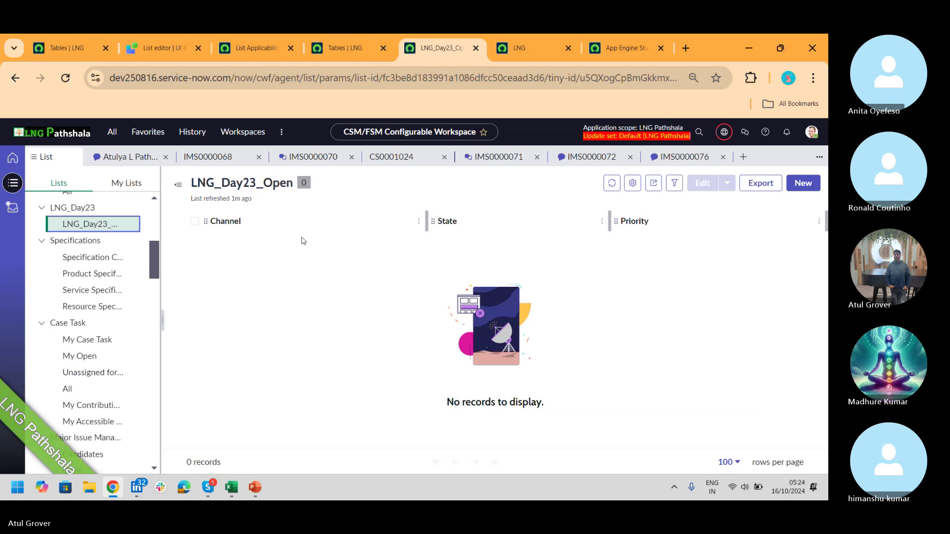
pyautogui.hotkey('alt', 'Tab')
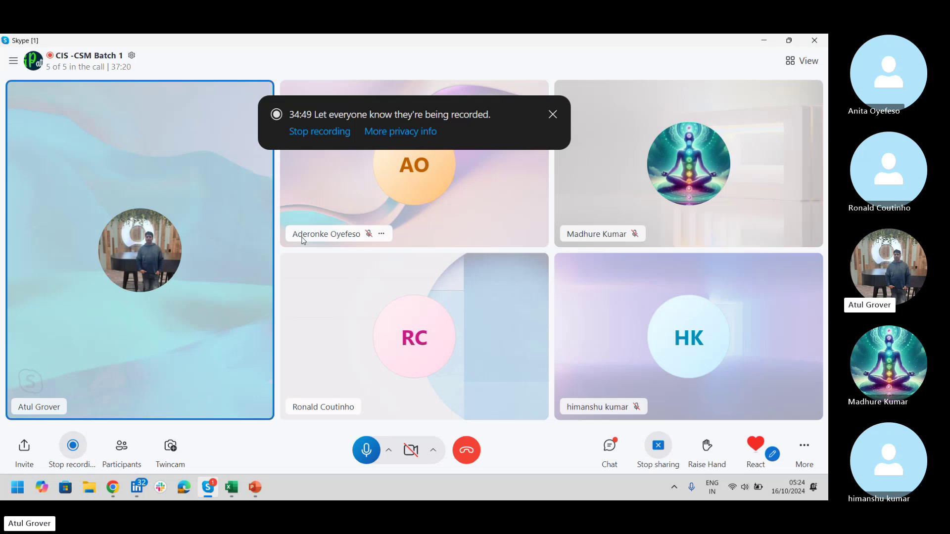
pyautogui.hotkey('alt', 'Tab')
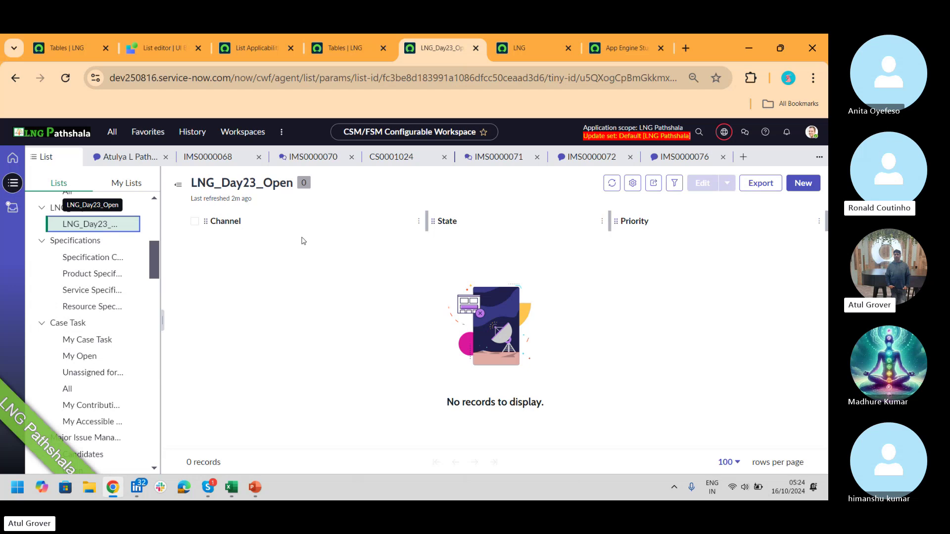
# - Leave the list editor for the CSM/FSM Configurable Workspace pages and variants overview
pyautogui.click(167, 49)
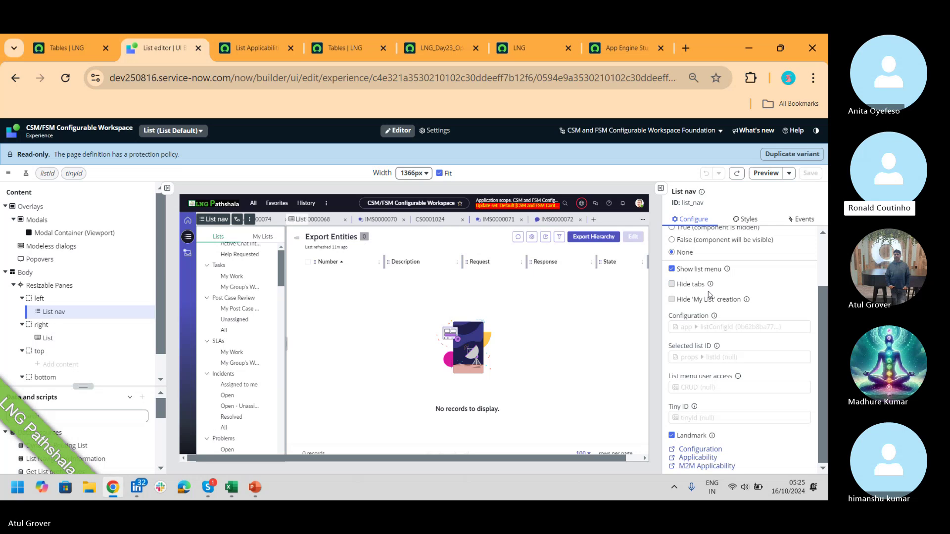
pyautogui.press('XF86AudioRaiseVolume')
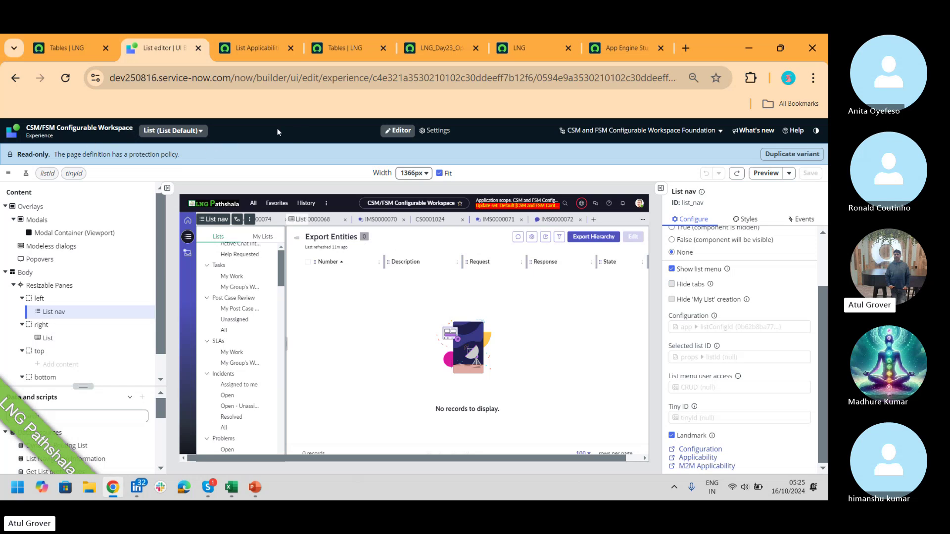
pyautogui.click(201, 132)
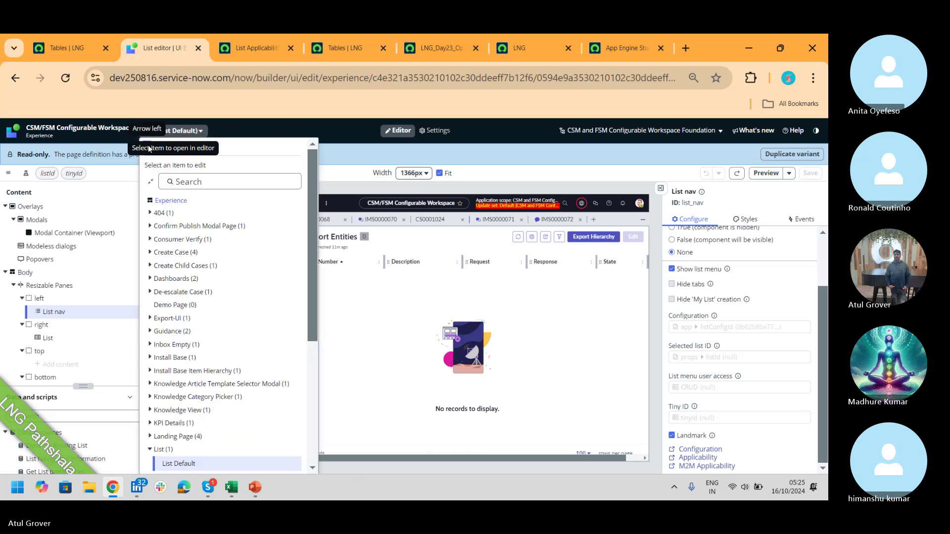
pyautogui.click(96, 129)
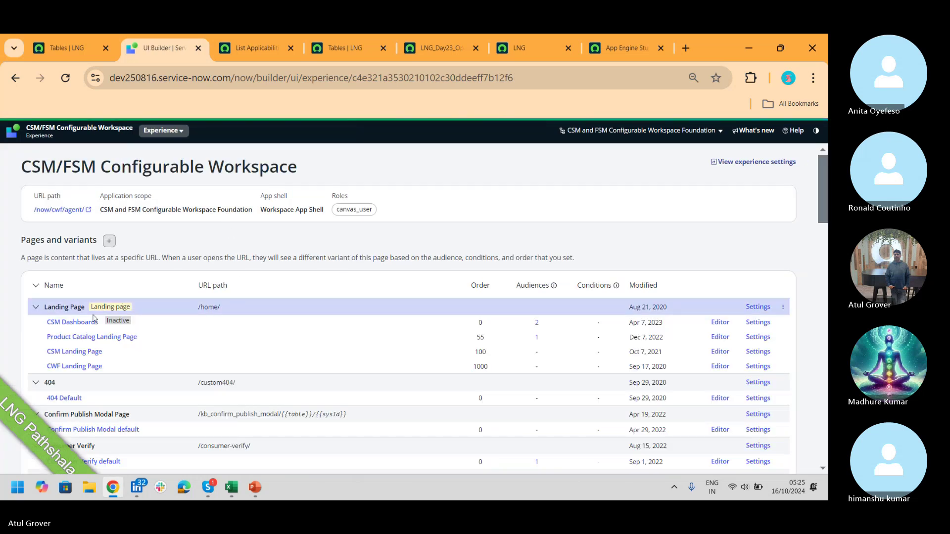
# - Look over the CSM Dashboards variant, then open the CSM Landing Page variant in the editor
pyautogui.click(69, 322)
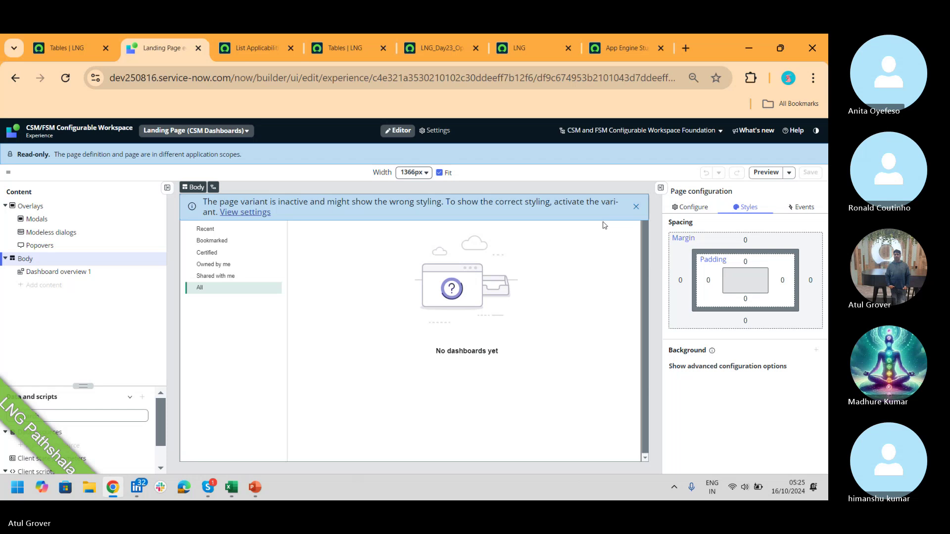
pyautogui.click(105, 133)
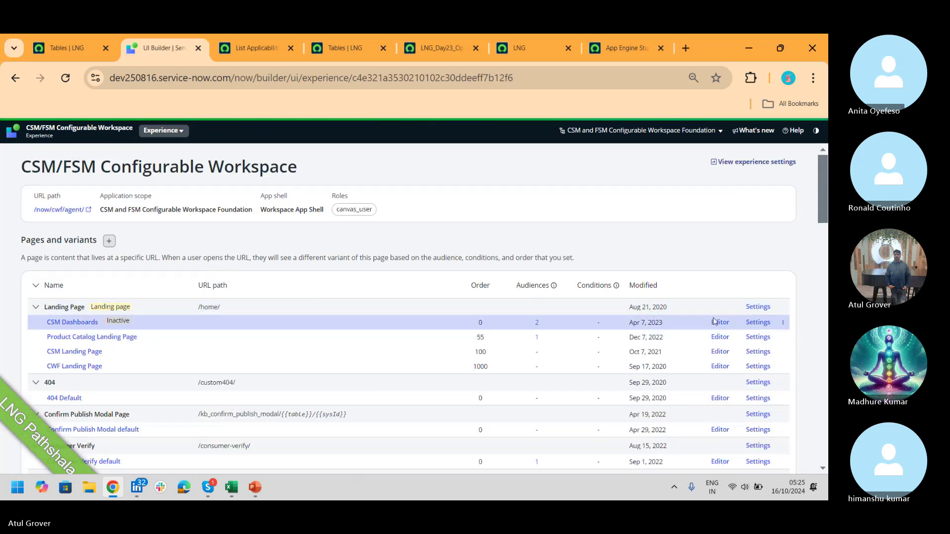
pyautogui.click(717, 323)
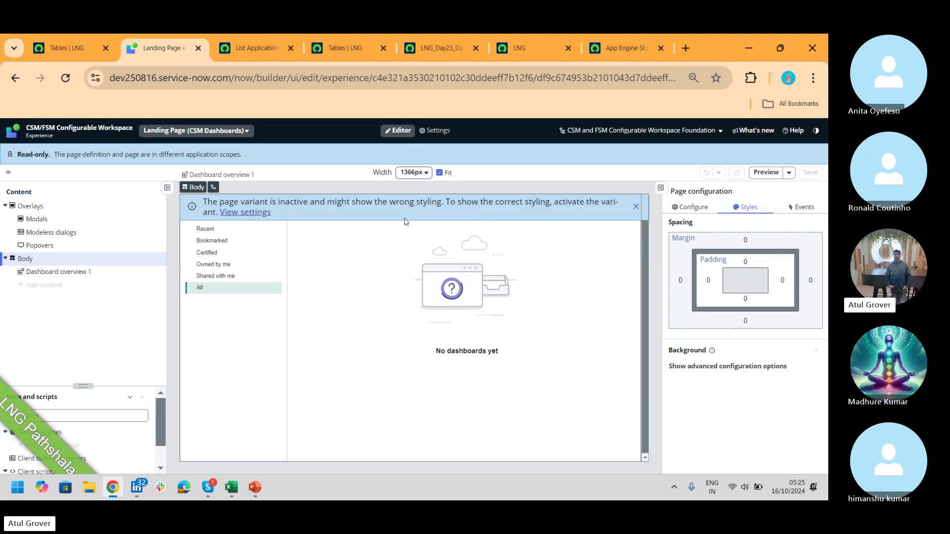
pyautogui.click(214, 278)
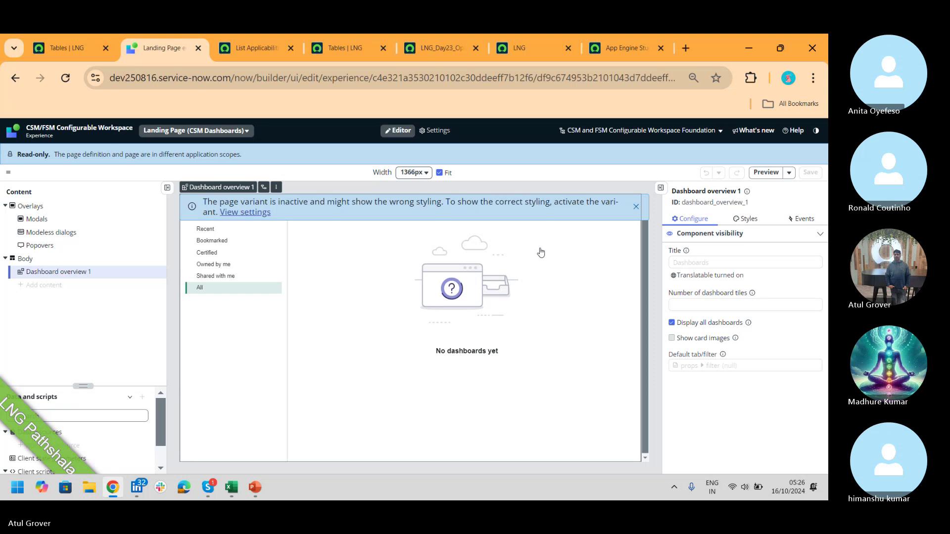
pyautogui.click(96, 133)
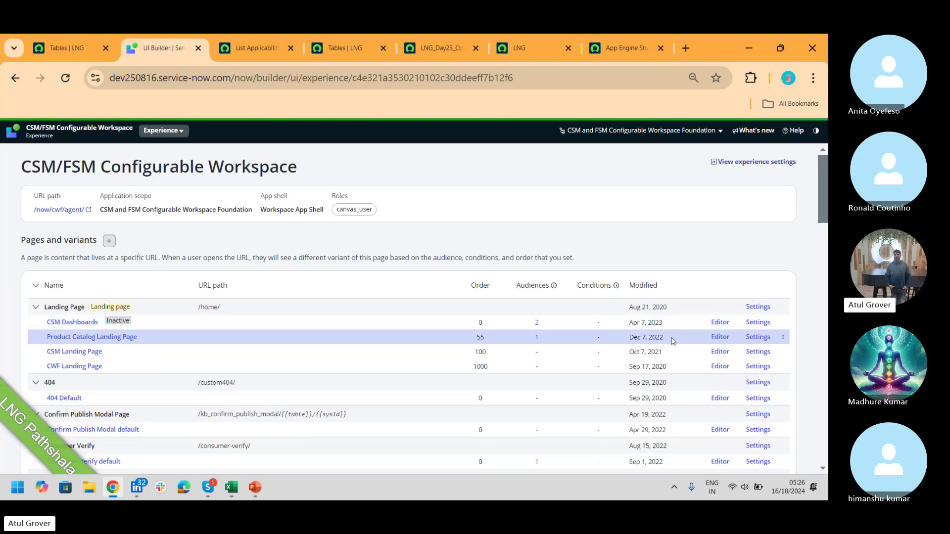
pyautogui.click(720, 351)
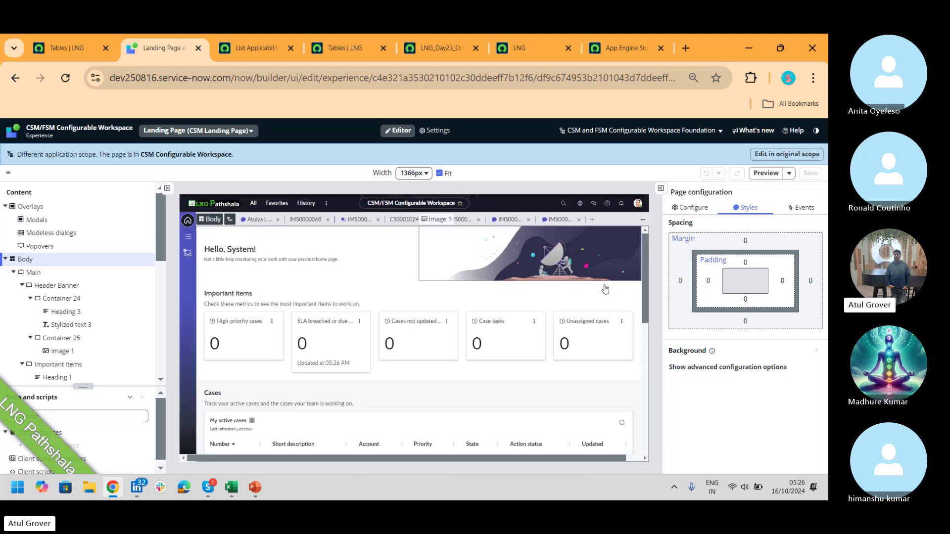
# - Inspect the second, third and Case tasks score cards on the Landing Page canvas
pyautogui.click(346, 348)
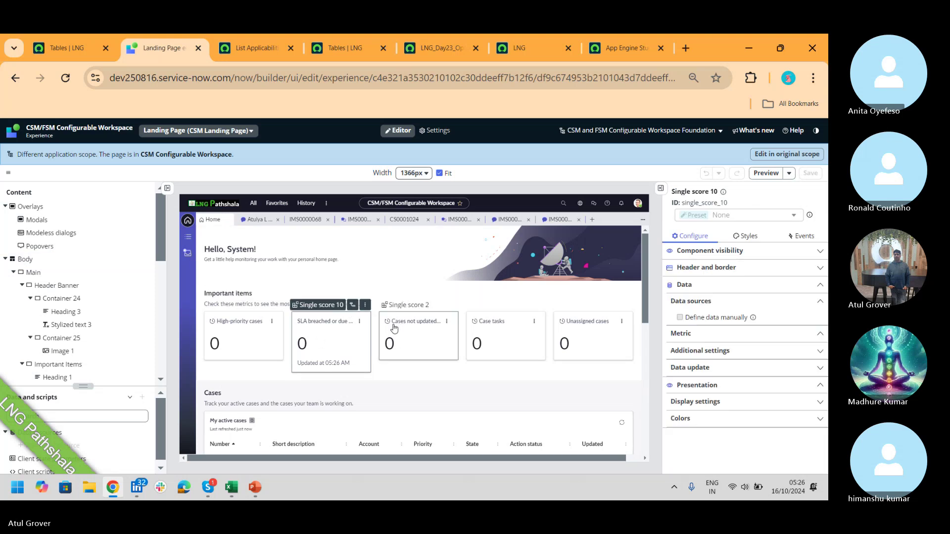
pyautogui.click(408, 333)
pyautogui.click(473, 332)
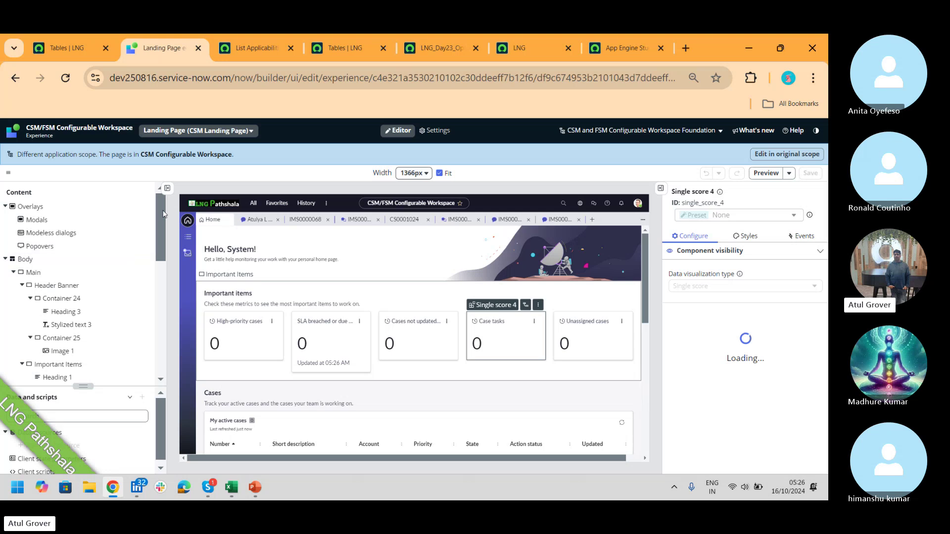
pyautogui.moveTo(163, 211); pyautogui.dragTo(166, 252)
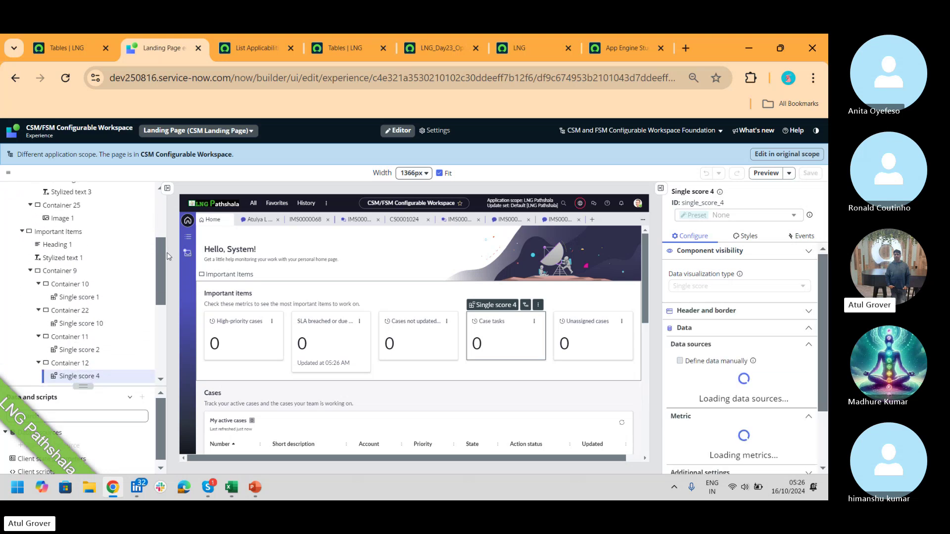
# - Check Single score 1, 10 and 2, showing Single score 2's Case data source, then open a new tab
pyautogui.click(78, 297)
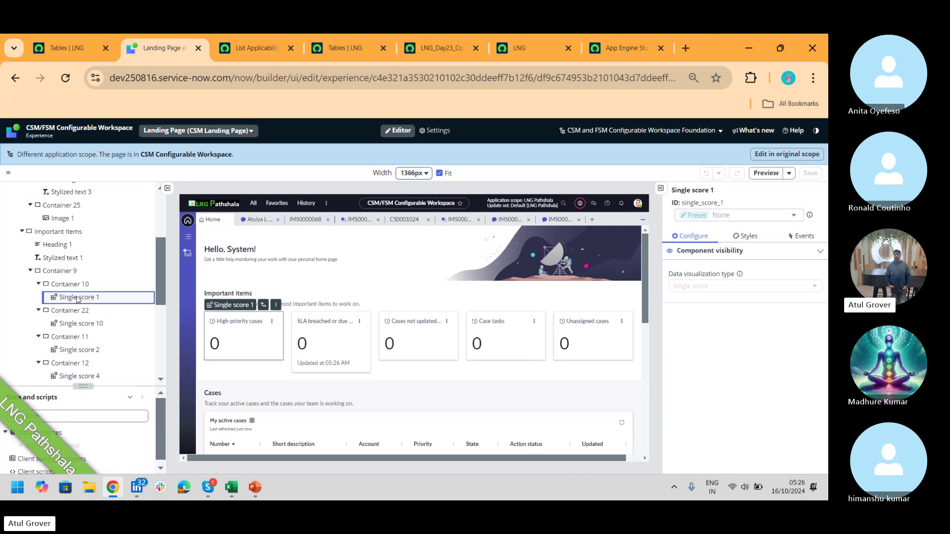
pyautogui.click(97, 325)
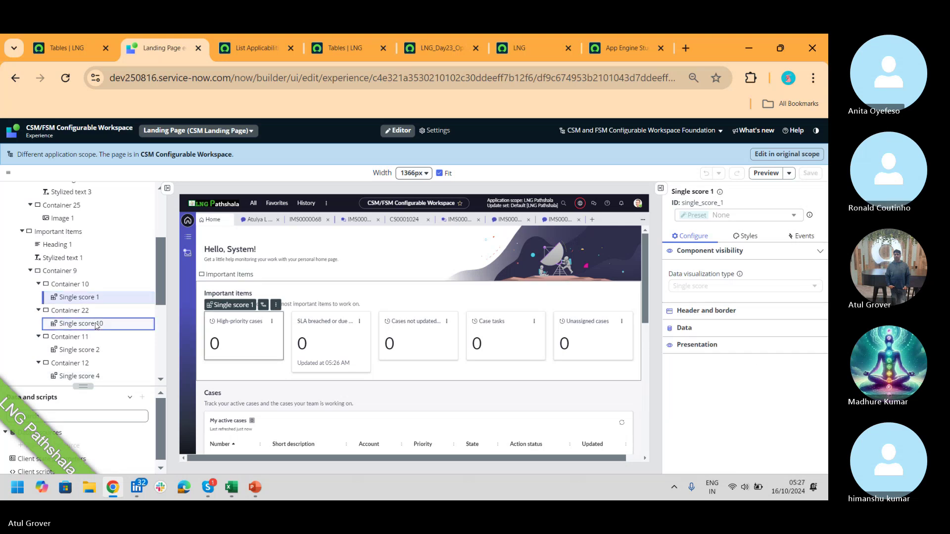
pyautogui.click(78, 351)
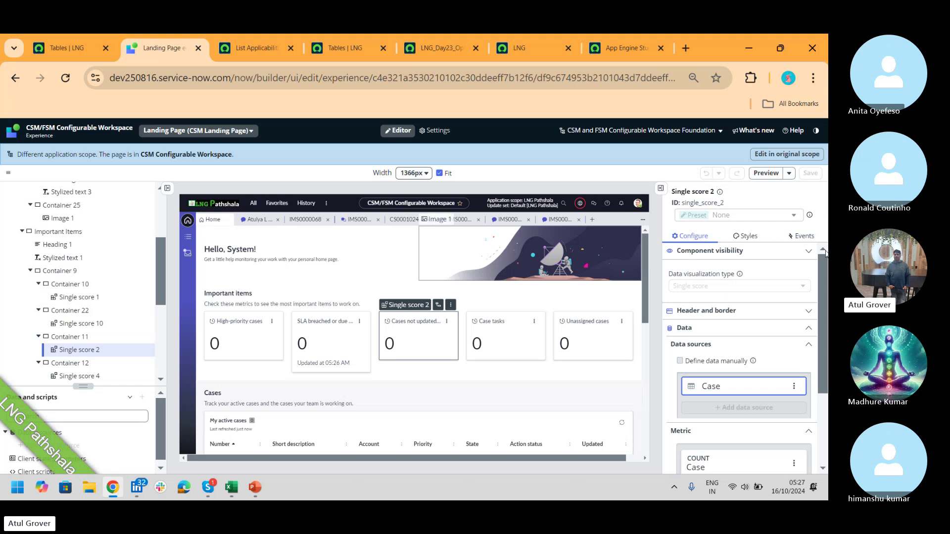
pyautogui.moveTo(819, 270); pyautogui.dragTo(818, 308)
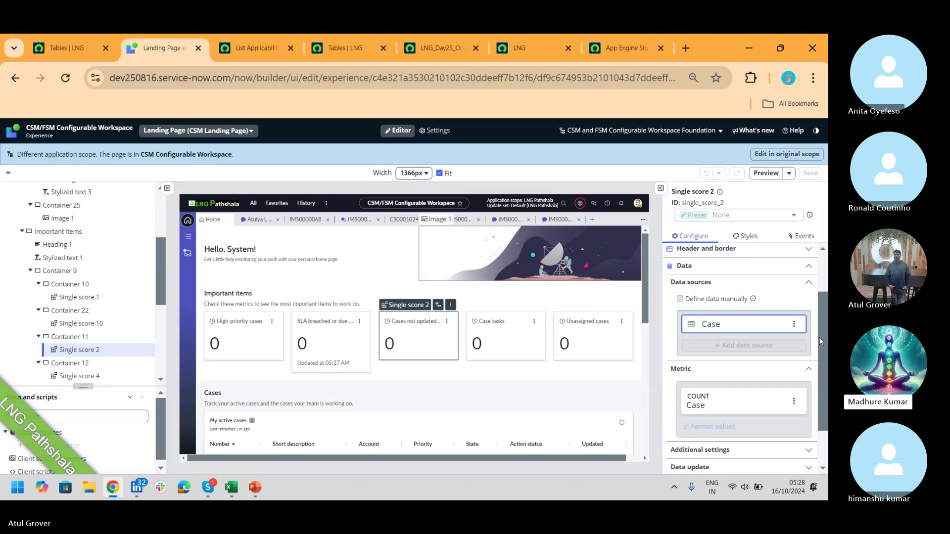
pyautogui.click(687, 49)
# - Search Google for 'I and you builder Servicenow' after closing DevTools
pyautogui.hotkey('ctrl', 'shift', 'i')
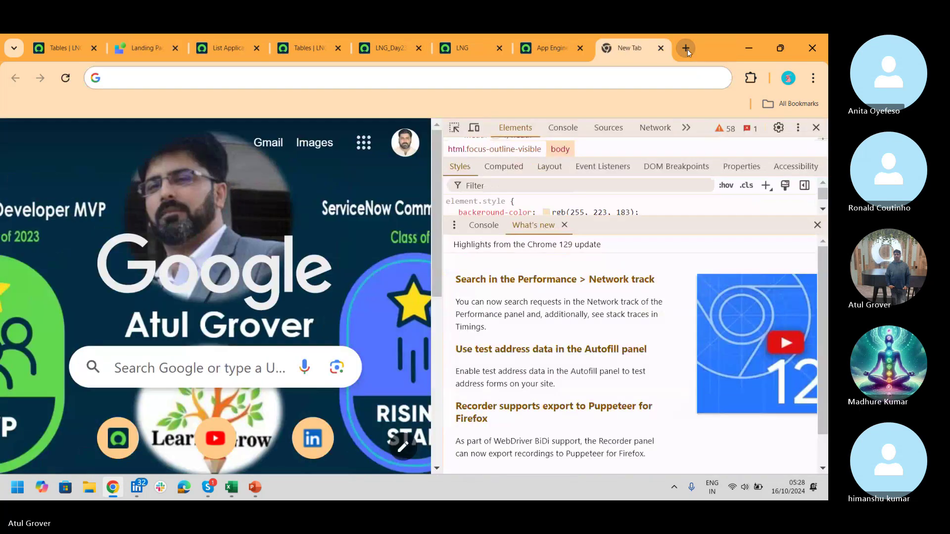
pyautogui.click(817, 128)
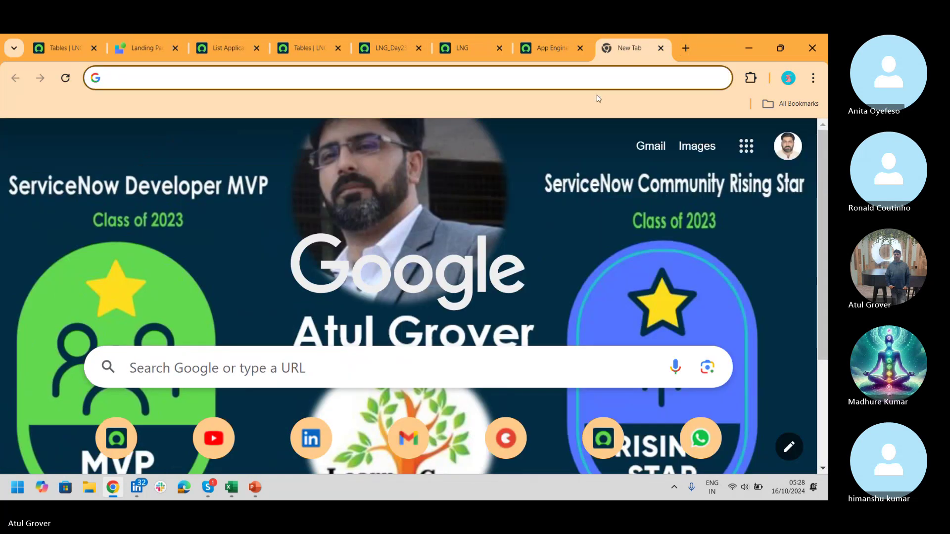
pyautogui.write('I and yo')
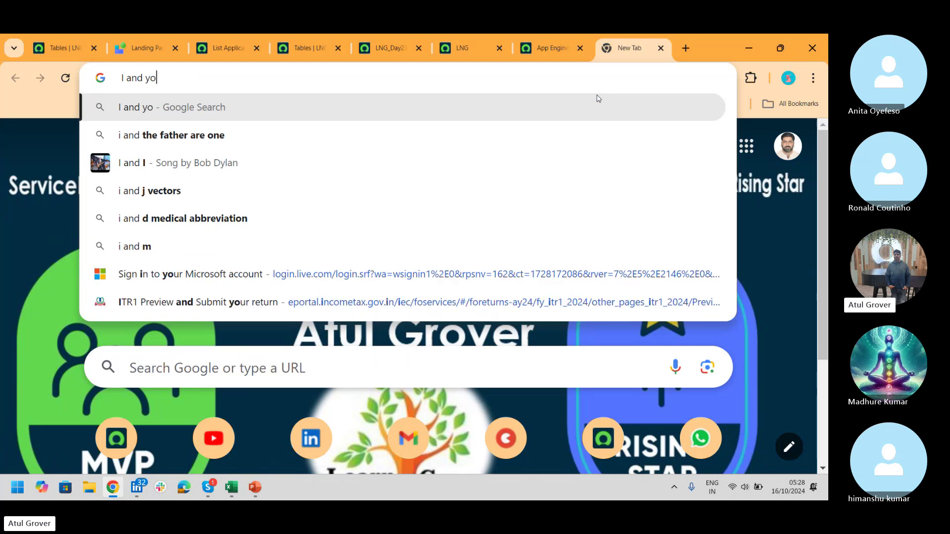
pyautogui.write('u builde')
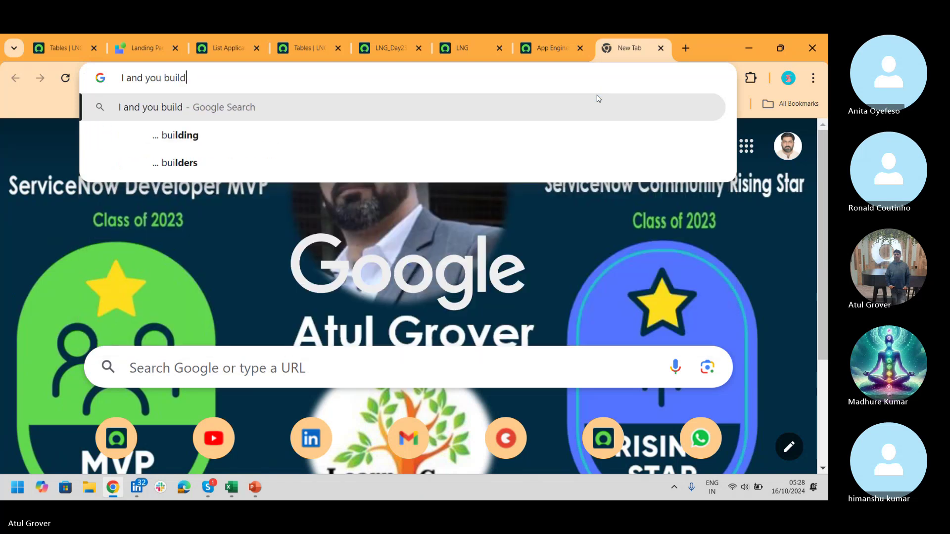
pyautogui.press('BackSpace')
pyautogui.press('BackSpace')
pyautogui.write('der Servci')
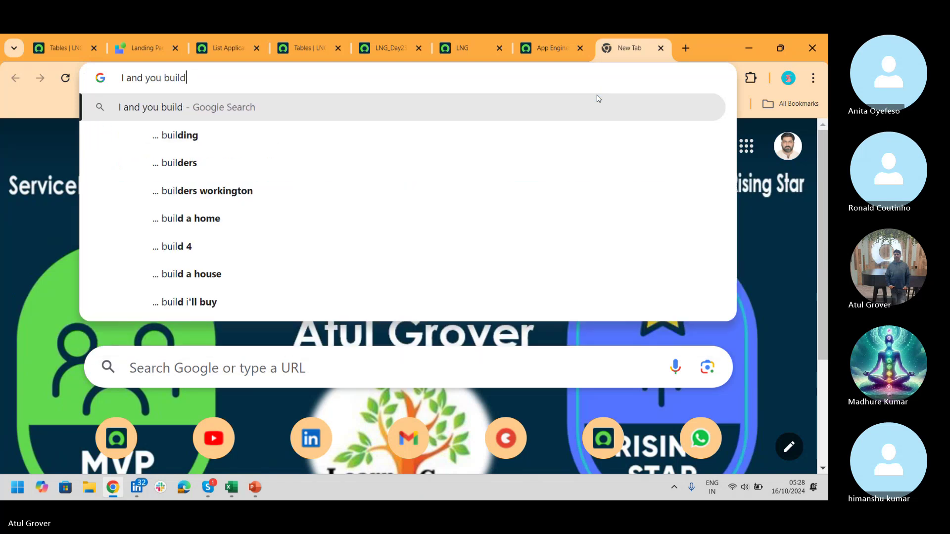
pyautogui.write('enow')
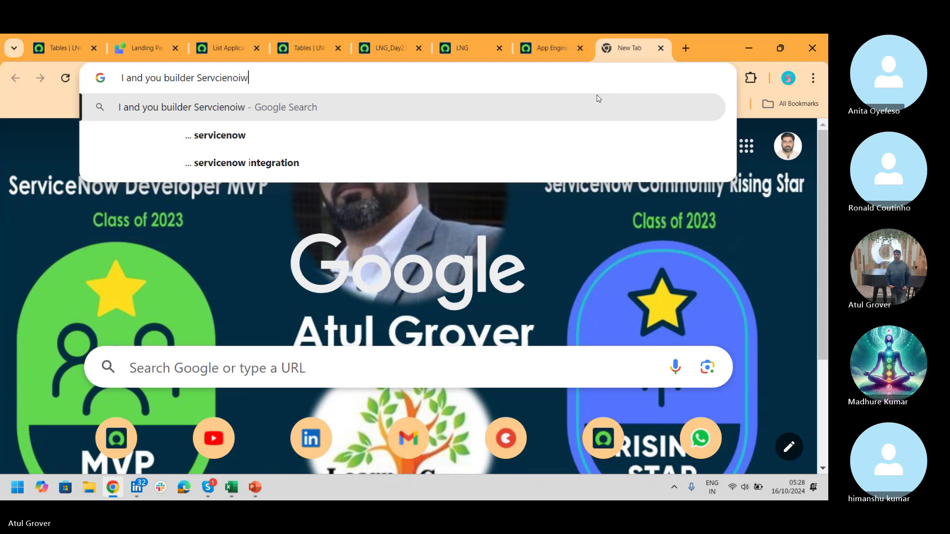
pyautogui.press('BackSpace')
pyautogui.write('w')
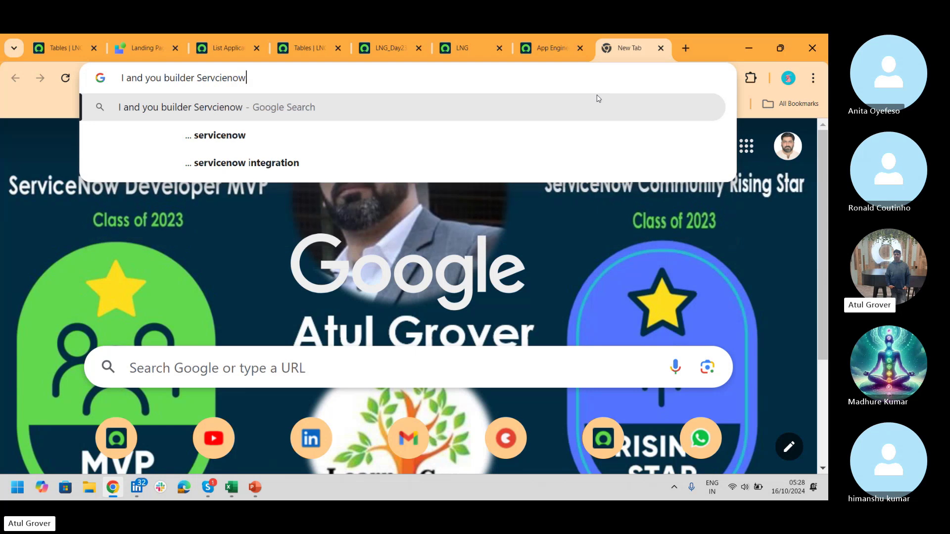
pyautogui.press('Return')
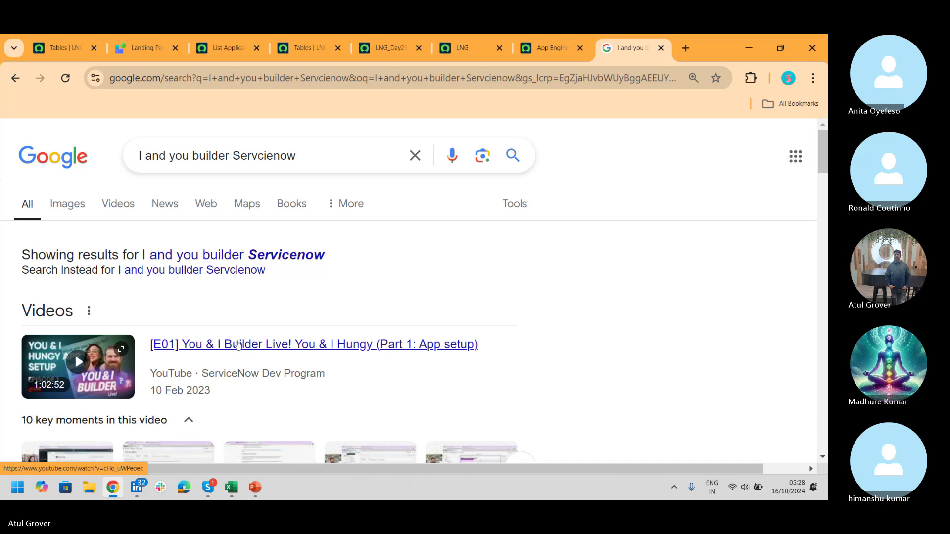
# - From the episode 1 video, go to the ServiceNow Dev Program channel's Playlists
pyautogui.click(238, 345)
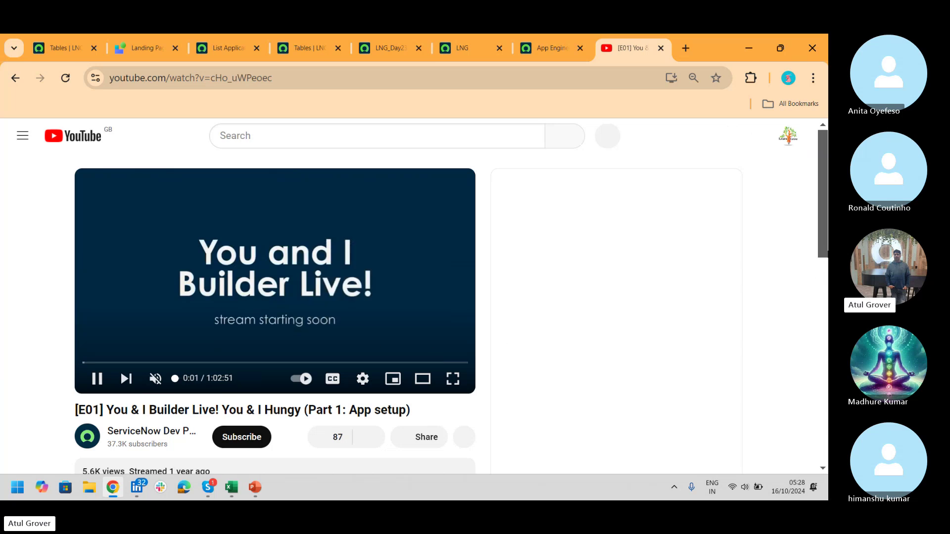
pyautogui.scroll(-6, 821, 218)
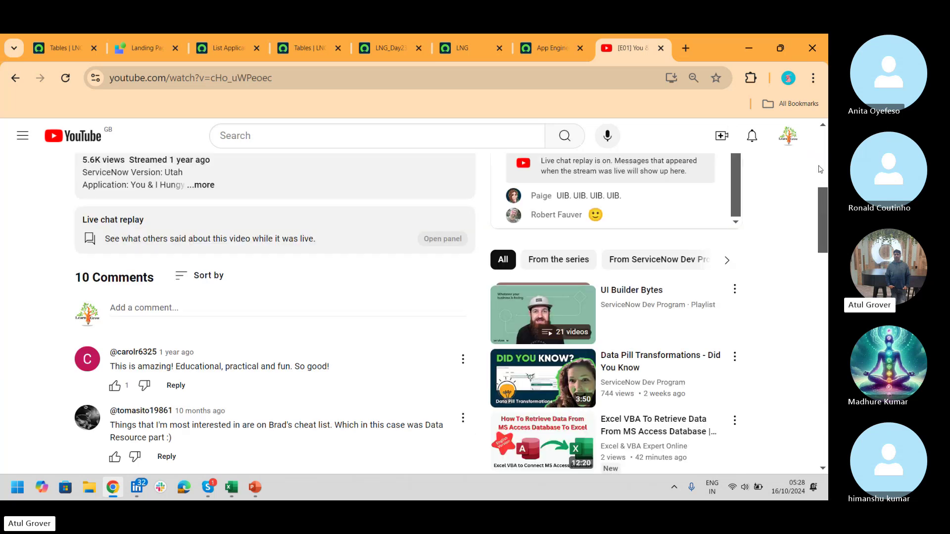
pyautogui.moveTo(825, 215); pyautogui.dragTo(826, 188)
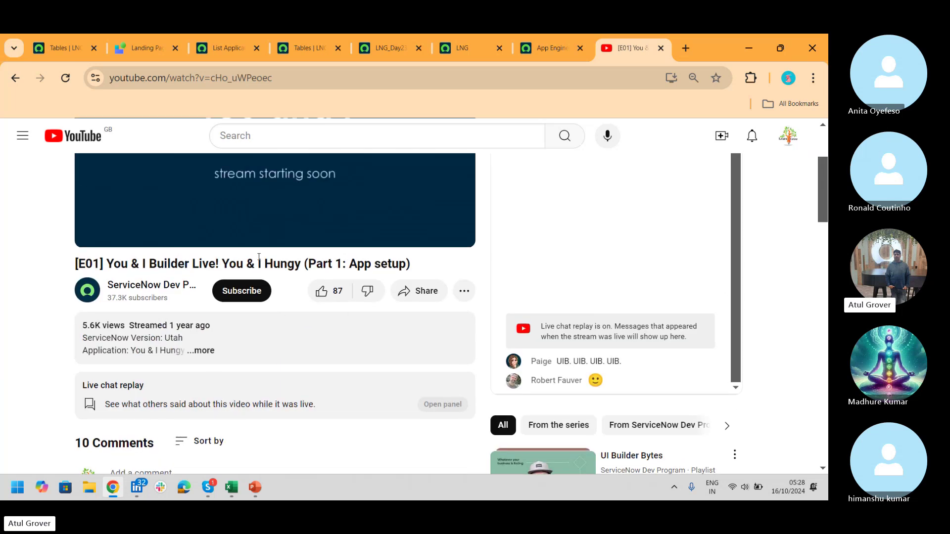
pyautogui.click(141, 287)
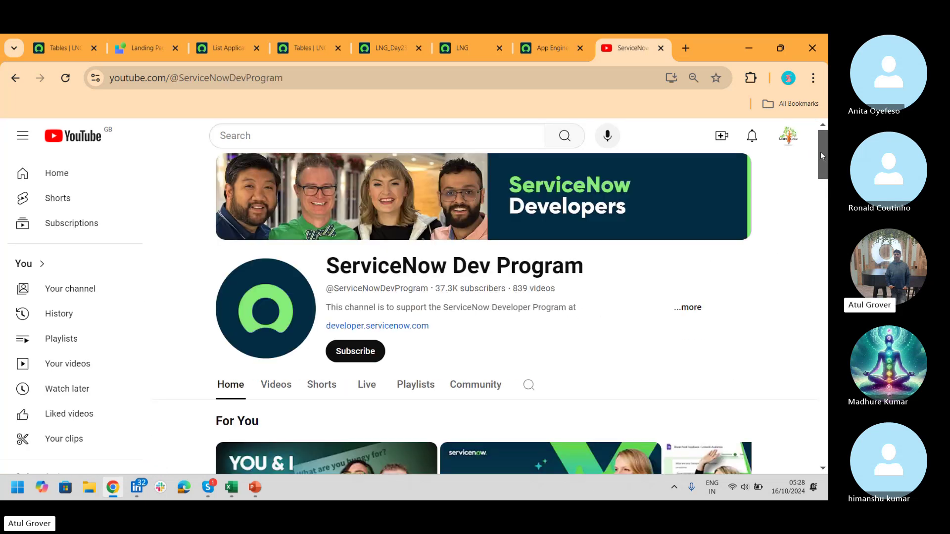
pyautogui.moveTo(820, 153); pyautogui.dragTo(820, 182)
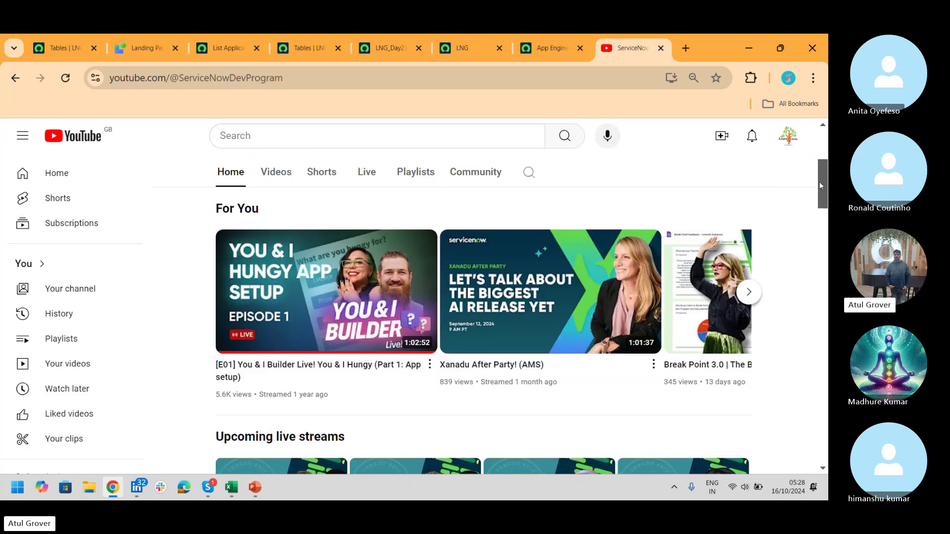
pyautogui.click(421, 176)
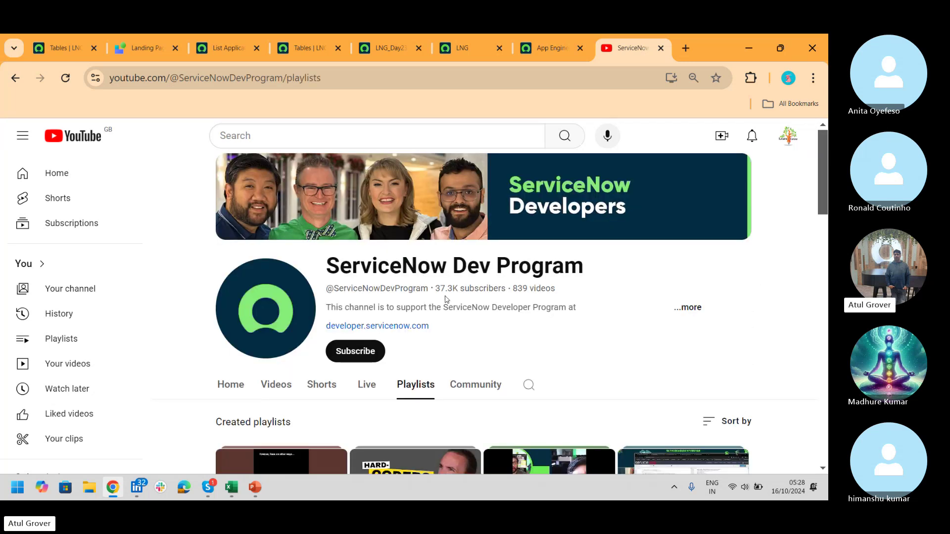
pyautogui.moveTo(820, 177); pyautogui.dragTo(816, 240)
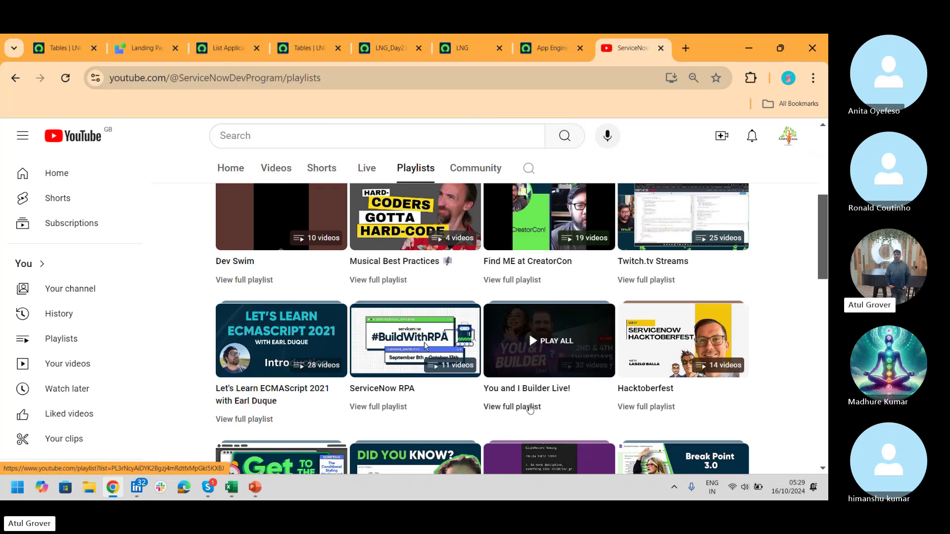
# - Open the You and I Builder Live! playlist, scroll to episode E01, and select its URL
pyautogui.click(531, 408)
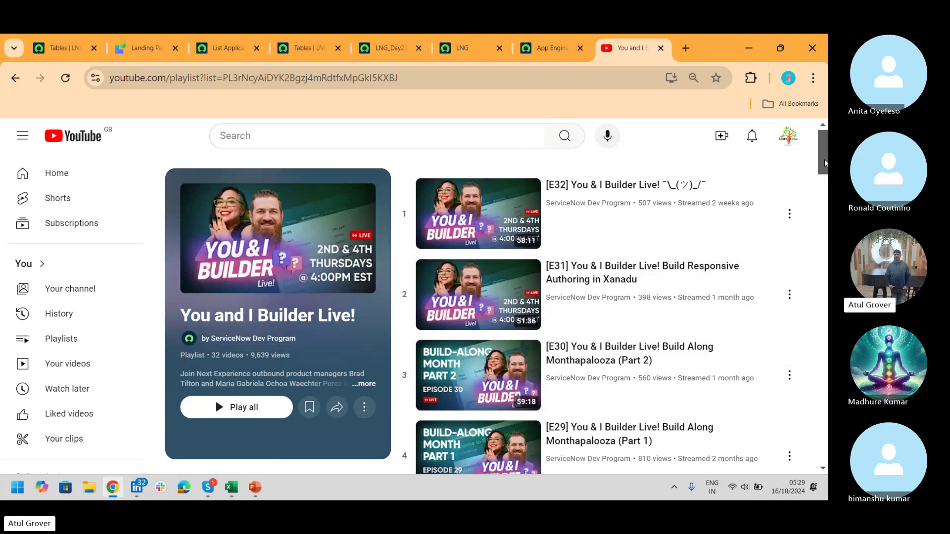
pyautogui.moveTo(825, 143); pyautogui.dragTo(827, 292)
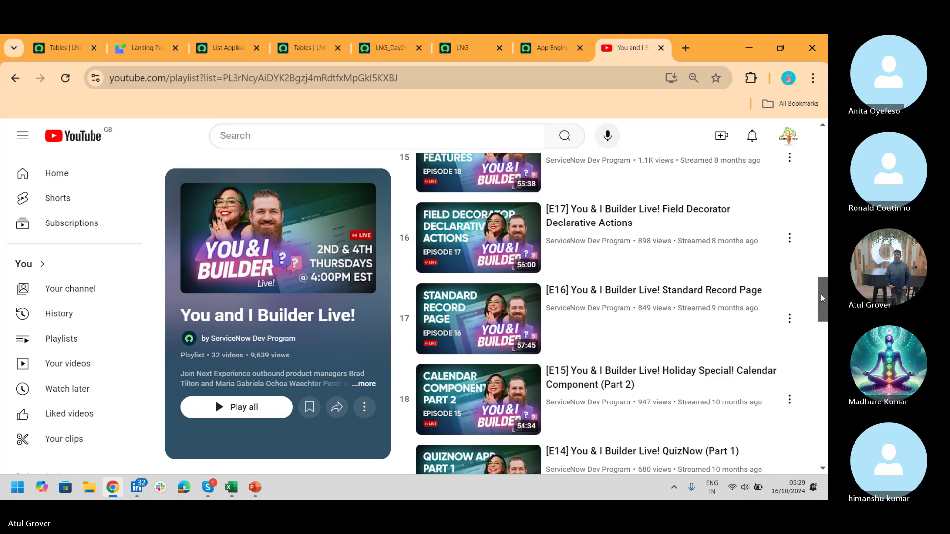
pyautogui.moveTo(822, 297); pyautogui.dragTo(822, 440)
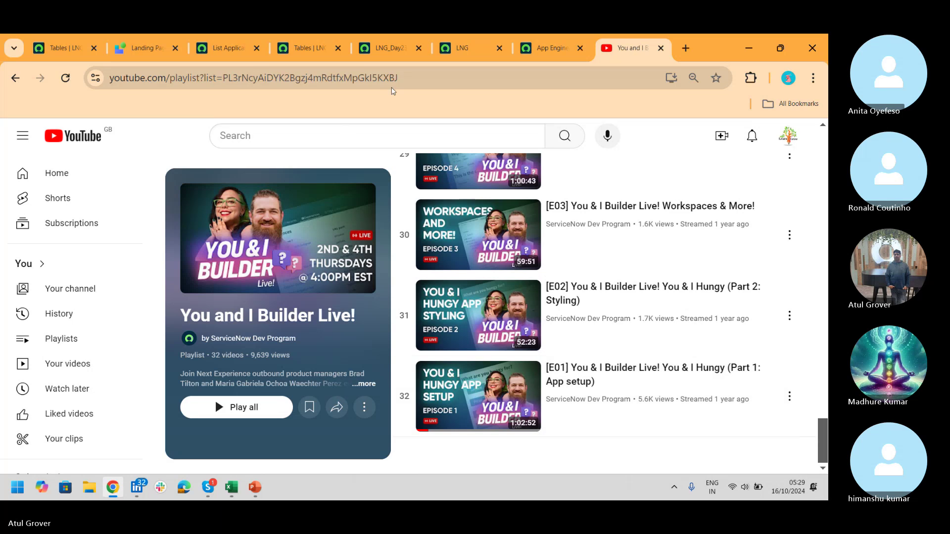
pyautogui.click(396, 80)
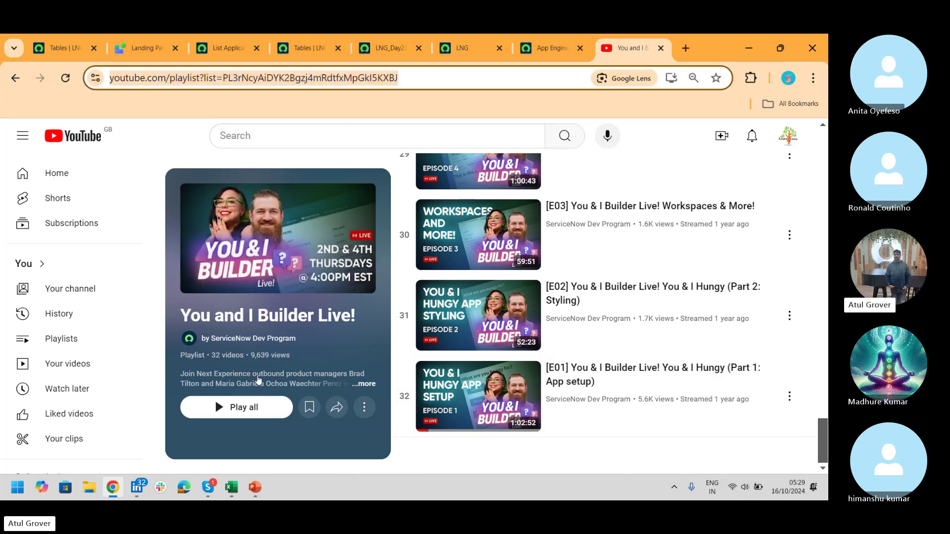
# - Paste and send the playlist link in the Skype call chat, then minimize Skype
pyautogui.click(208, 487)
pyautogui.click(188, 437)
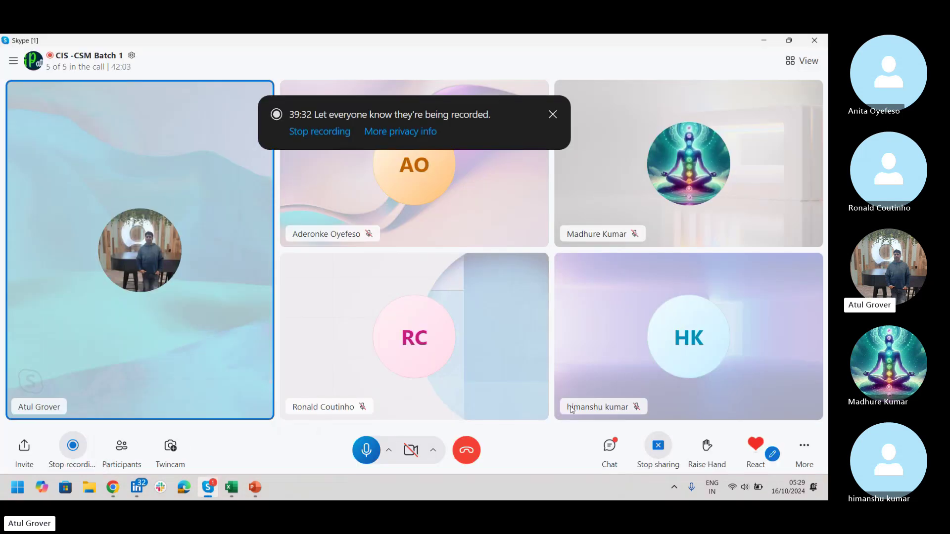
pyautogui.click(610, 449)
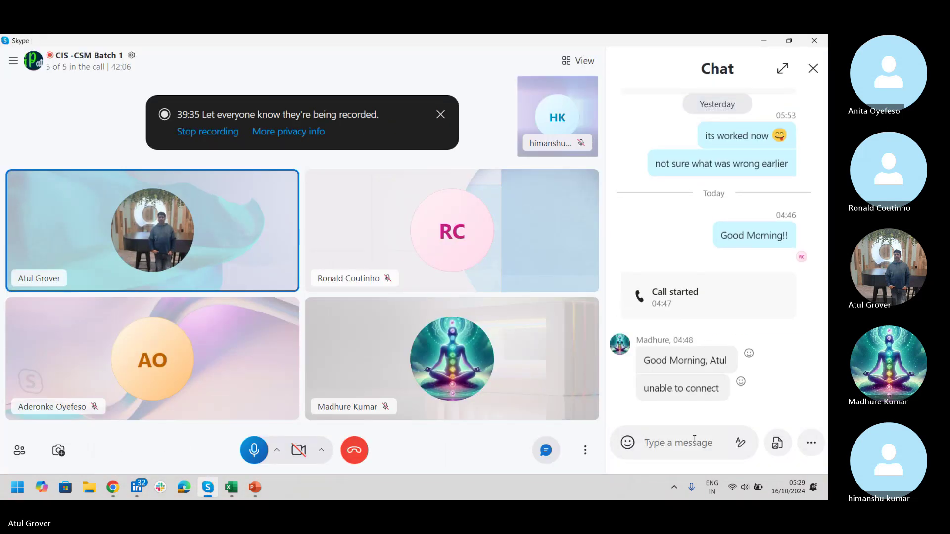
pyautogui.write('https://www.youtube.com/playlist?list=PL3rNcyAiDYK2Bgzi4mRdtfxMpGkI5KXBJ')
pyautogui.press('Return')
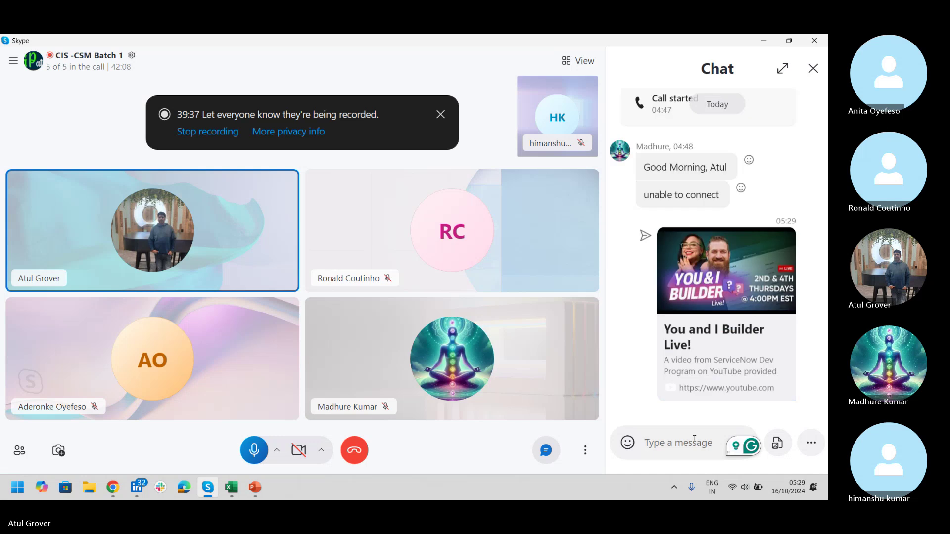
pyautogui.click(814, 69)
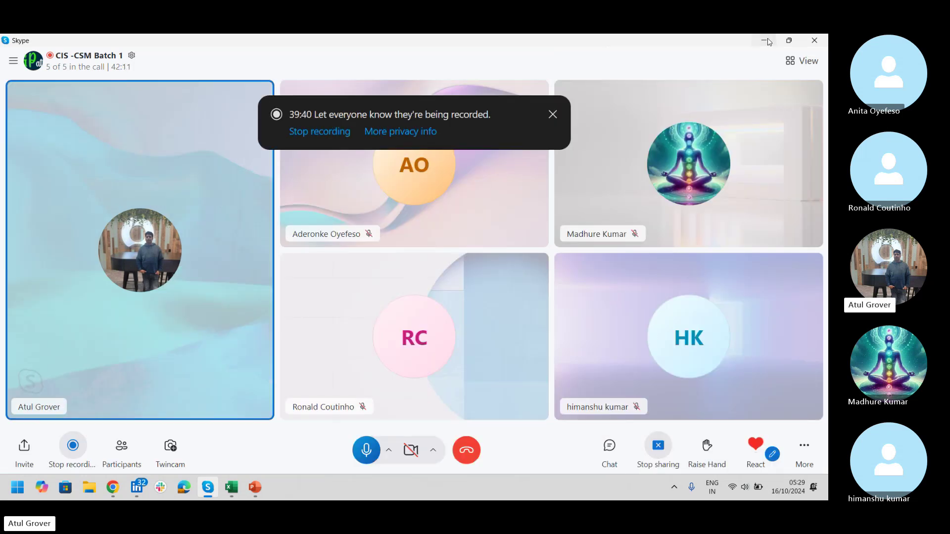
pyautogui.click(766, 41)
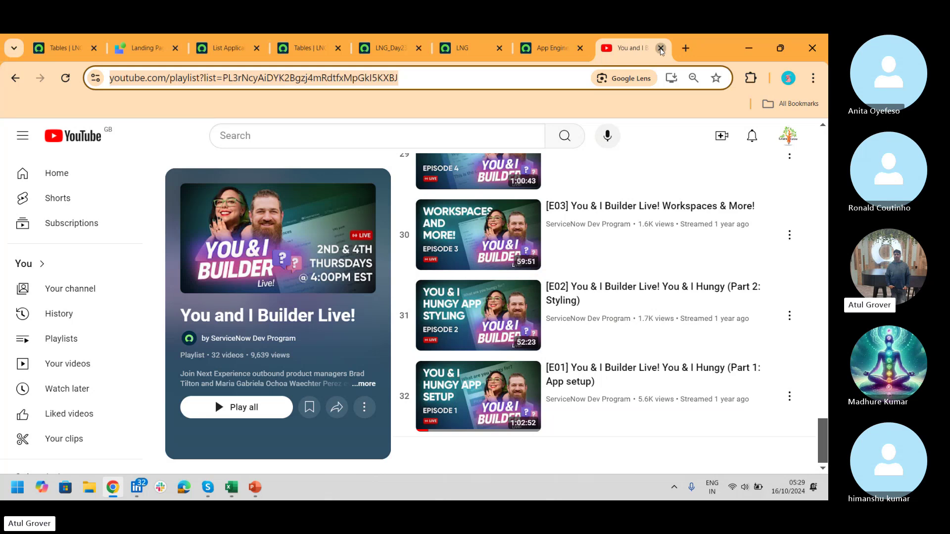
# - Close the YouTube and App Engine Studio tabs and switch to the LNG instance tab
pyautogui.click(661, 48)
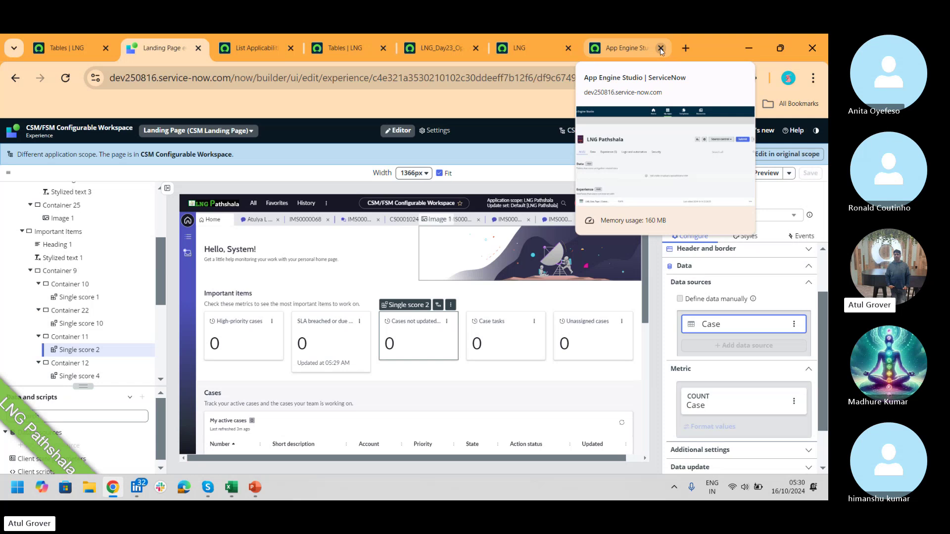
pyautogui.click(660, 49)
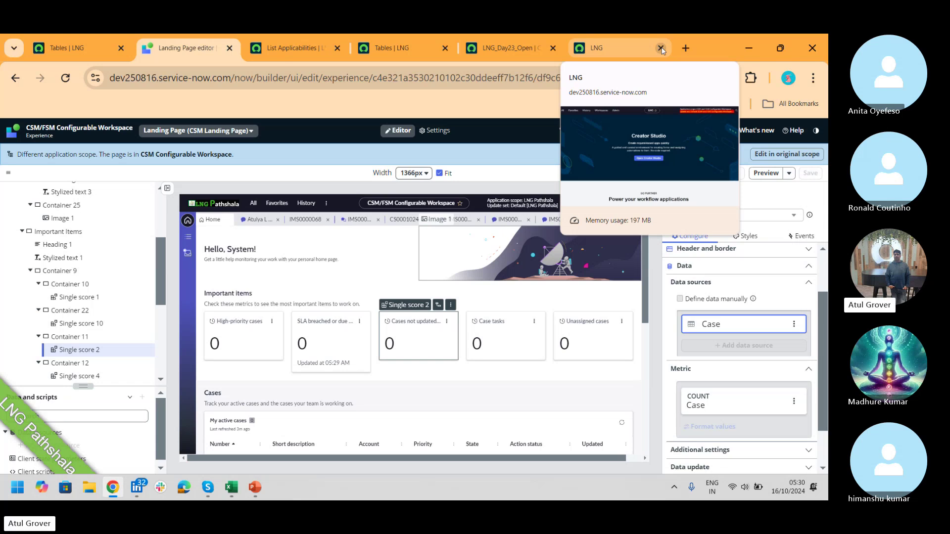
pyautogui.click(625, 43)
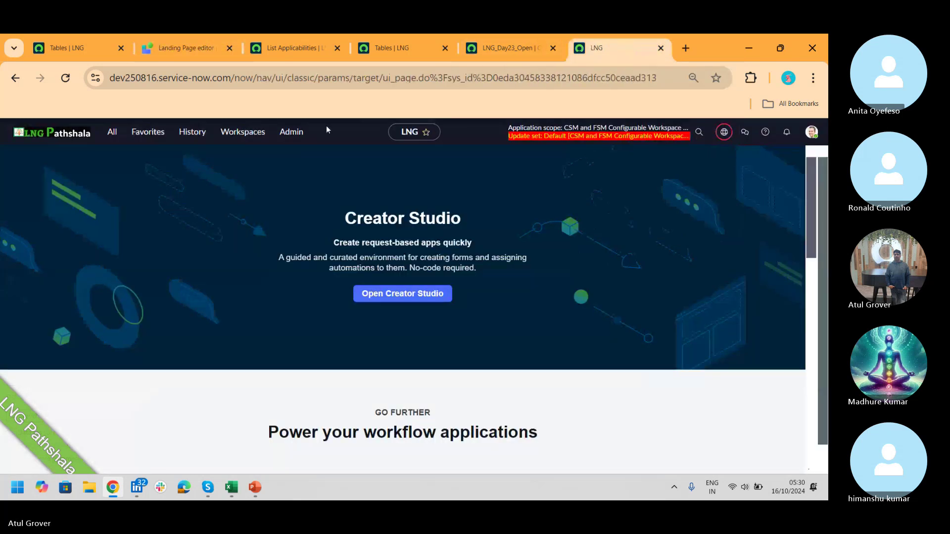
# - Launch CSM/FSM Configurable Workspace from the Workspaces list and close the IMS0000076 tab via the overflow menu
pyautogui.click(249, 137)
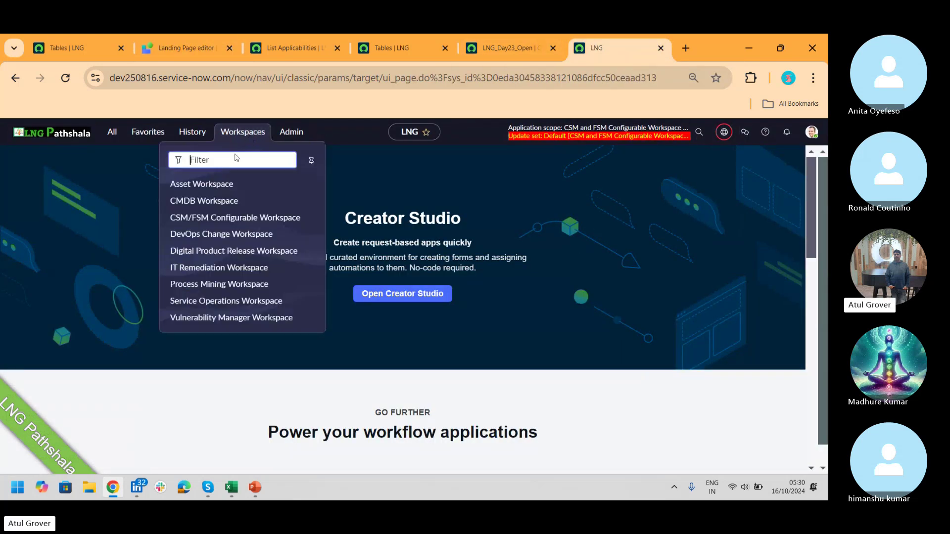
pyautogui.click(211, 219)
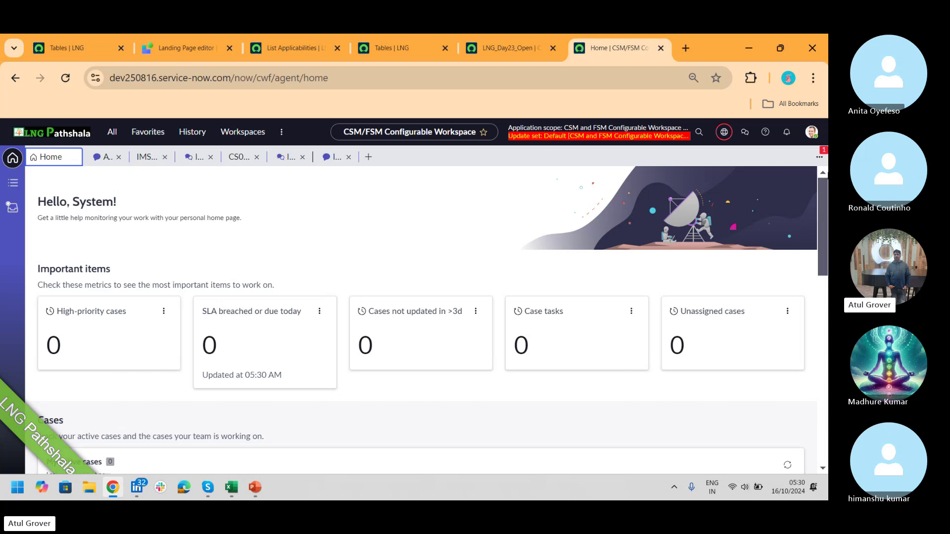
pyautogui.click(822, 156)
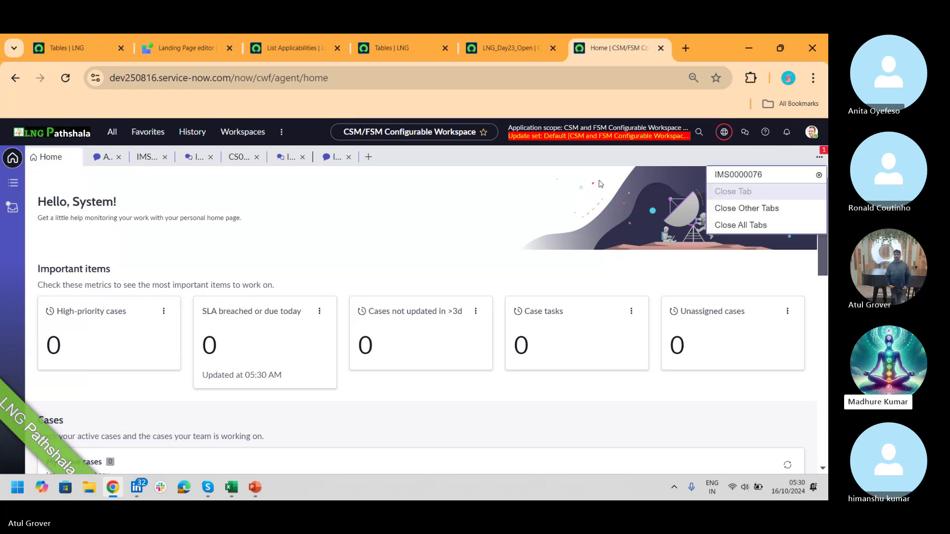
pyautogui.click(818, 176)
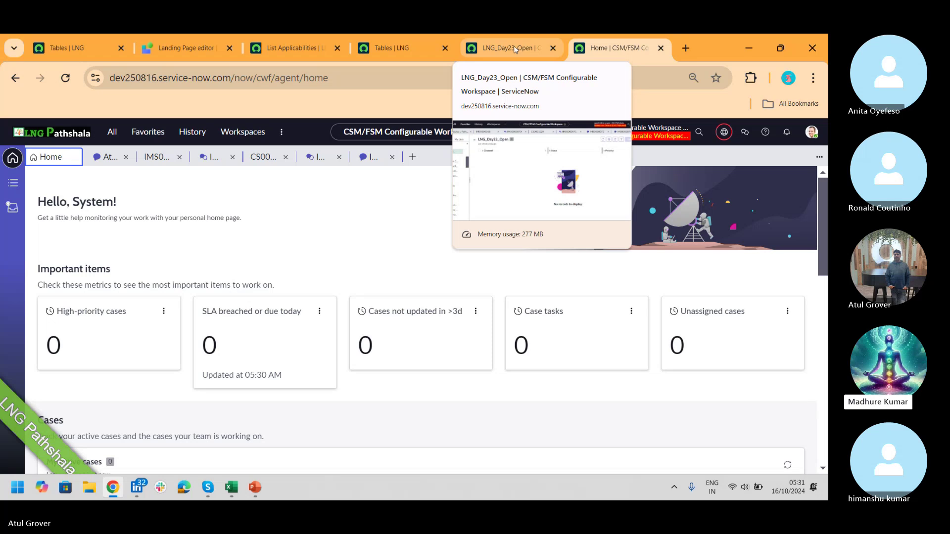
# - Open a new browser tab on the dev250816.service-now.com instance
pyautogui.click(680, 48)
pyautogui.write('dev2350')
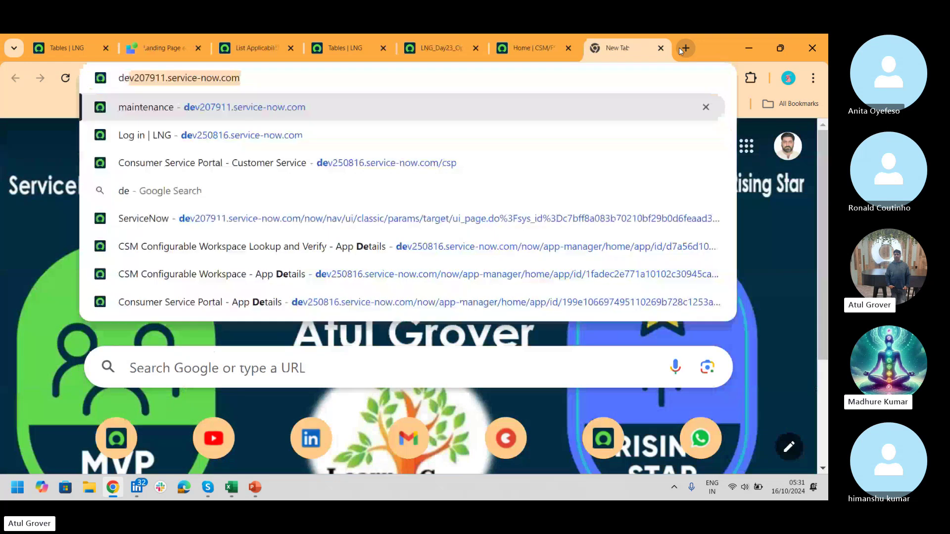
pyautogui.press('BackSpace')
pyautogui.press('BackSpace')
pyautogui.press('BackSpace')
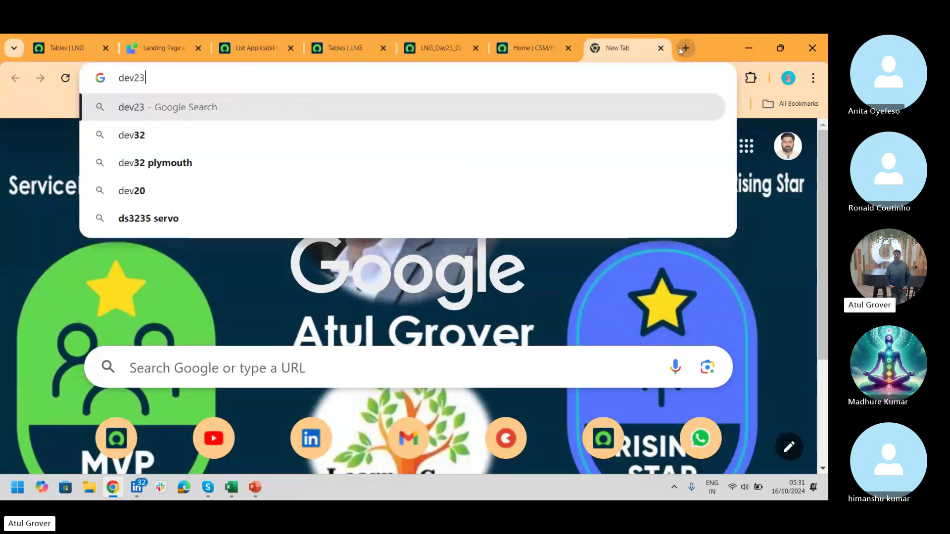
pyautogui.write('50816.service-now.com')
pyautogui.press('Return')
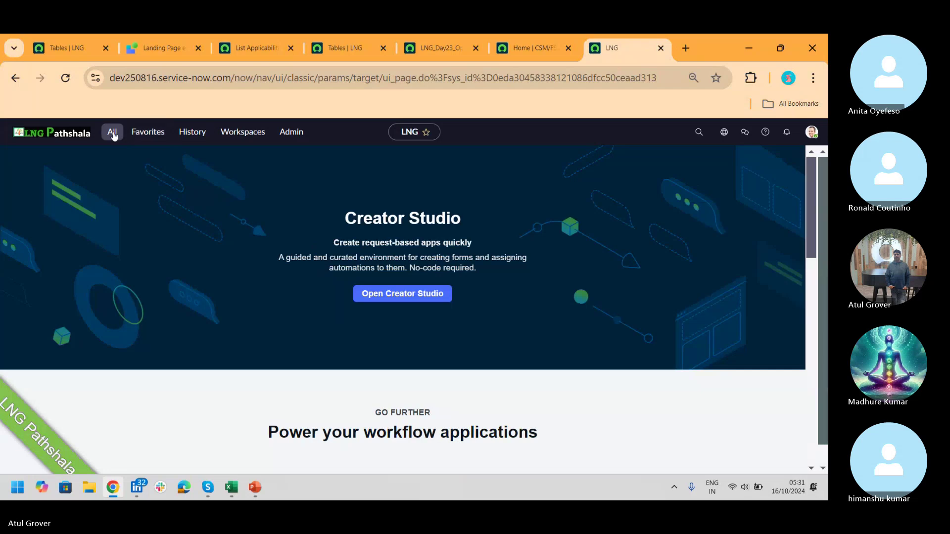
# - Filter the navigator for 'case' and open CS0000002 from the All Cases list
pyautogui.click(112, 133)
pyautogui.write('case')
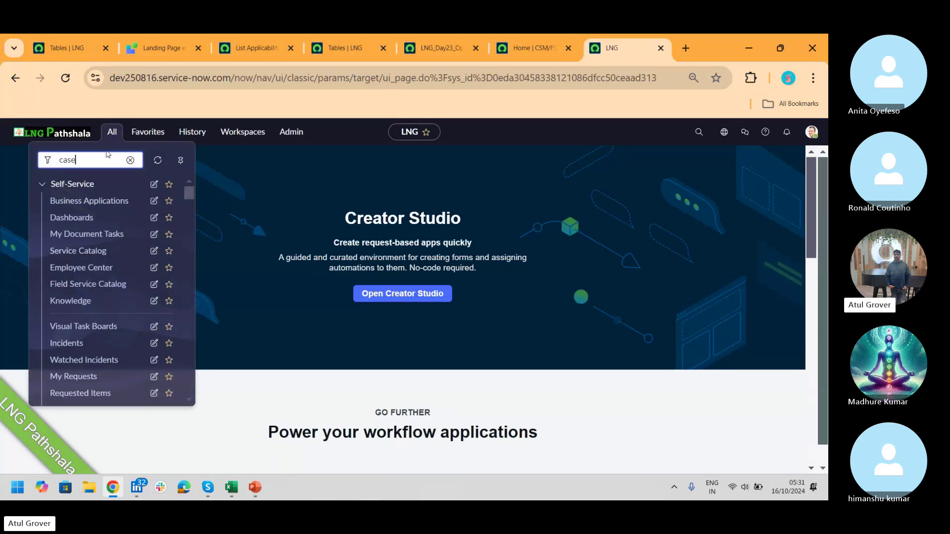
pyautogui.click(72, 322)
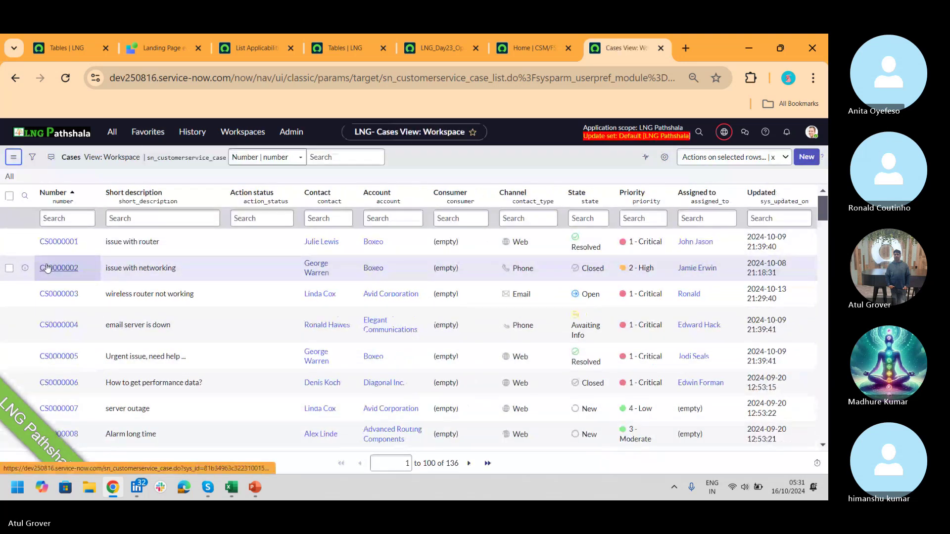
pyautogui.click(47, 268)
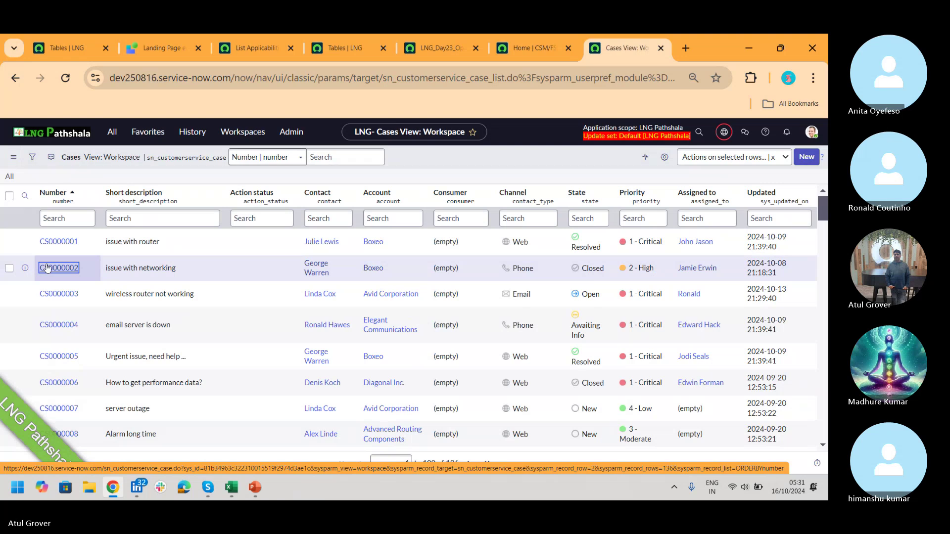
pyautogui.click(47, 268)
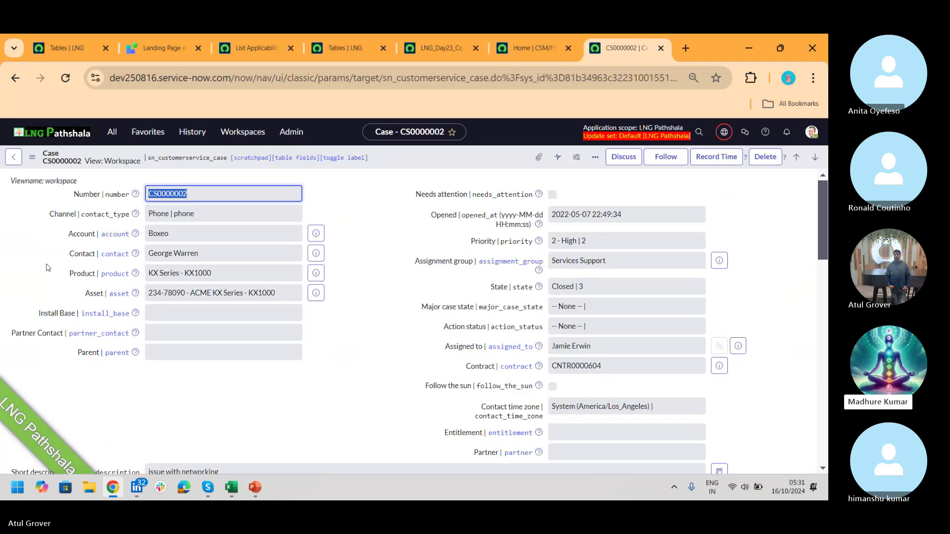
# - Switch the CS0000002 form to the Case view and close the Special Handling Notes popup
pyautogui.click(32, 158)
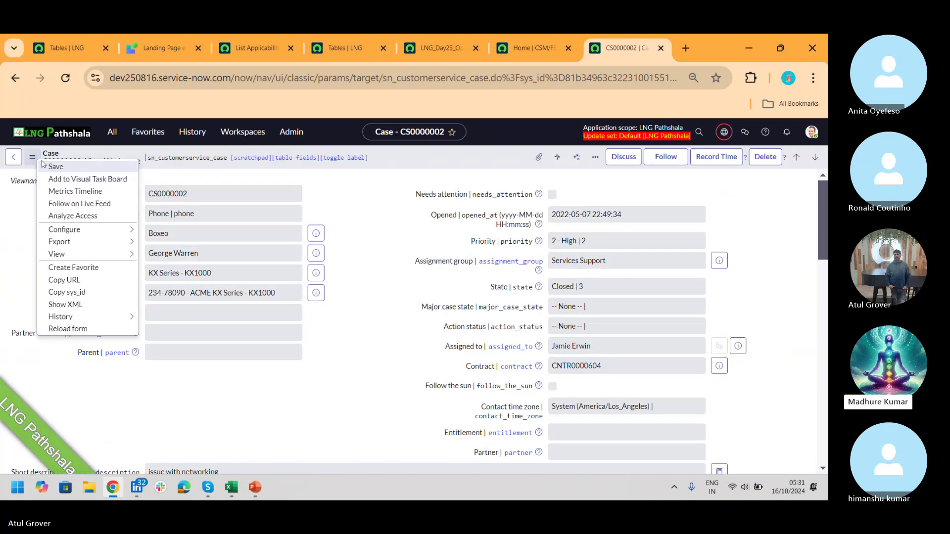
pyautogui.moveTo(114, 242)
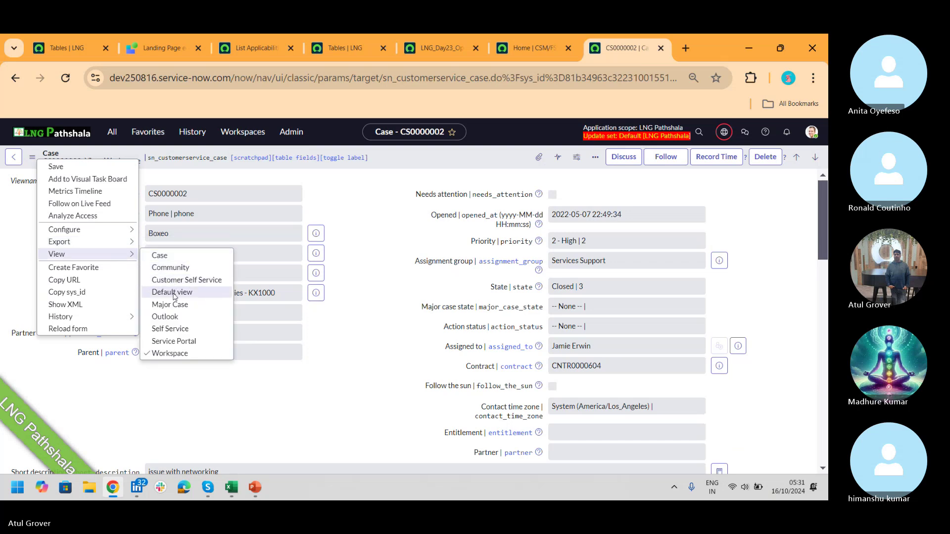
pyautogui.click(173, 292)
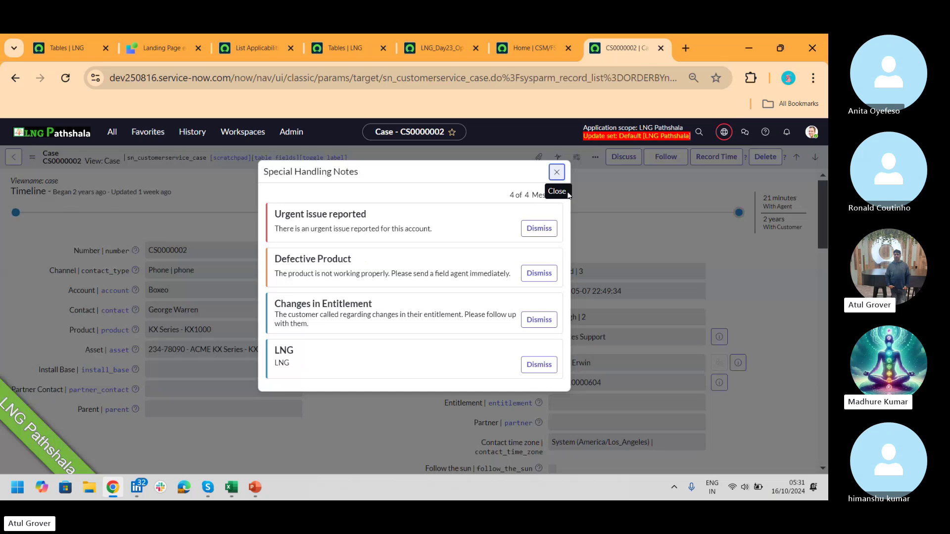
pyautogui.click(556, 172)
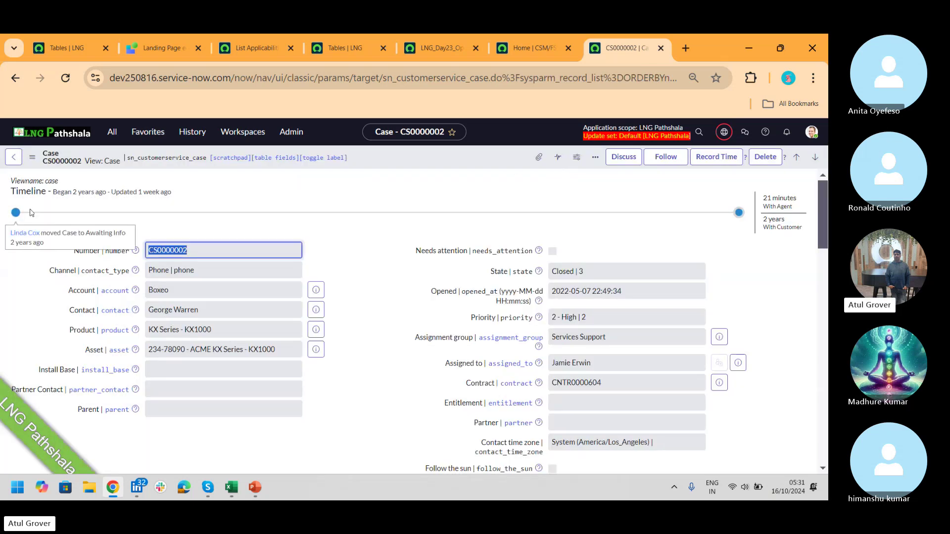
pyautogui.moveTo(726, 211)
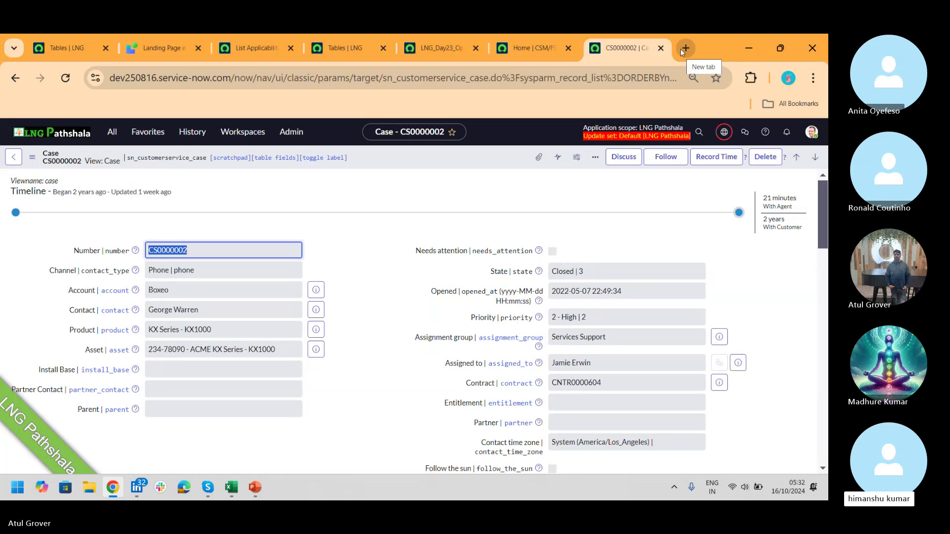
# - Search Google for 'ribbon in CSM workspace' and browse the image results
pyautogui.click(685, 48)
pyautogui.write('ribbon in CS')
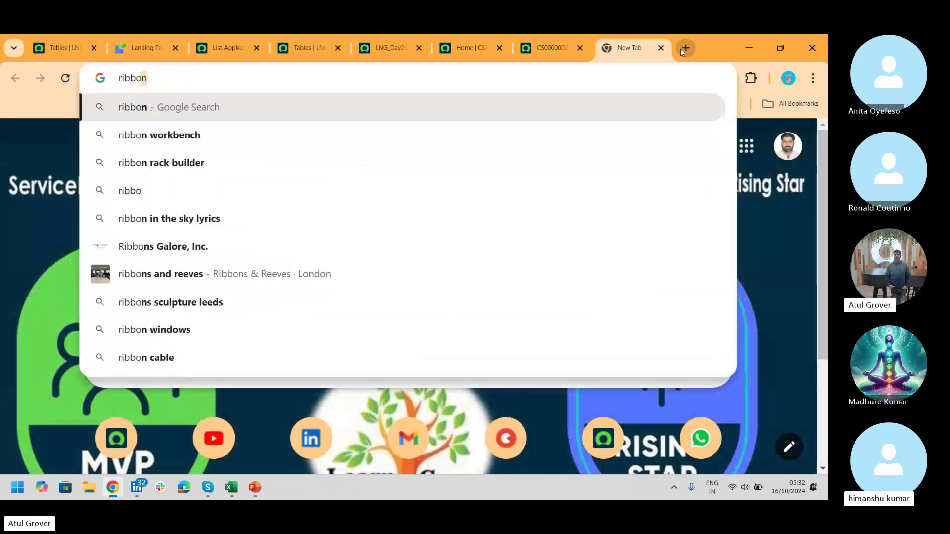
pyautogui.write('M workspace')
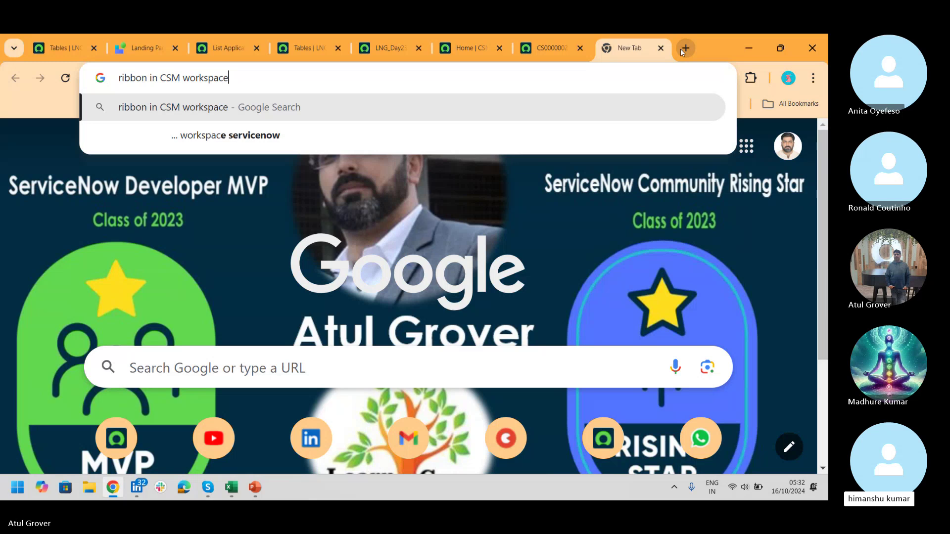
pyautogui.press('Return')
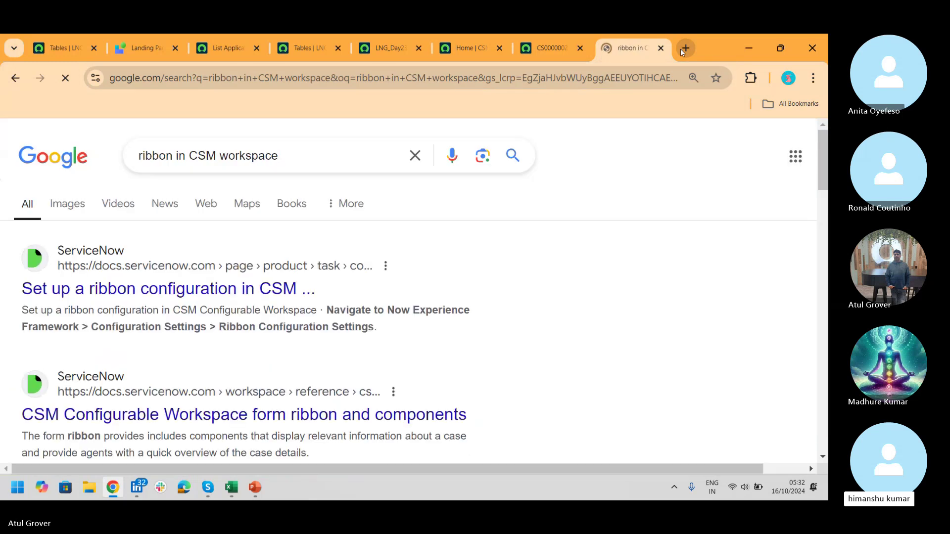
pyautogui.click(66, 214)
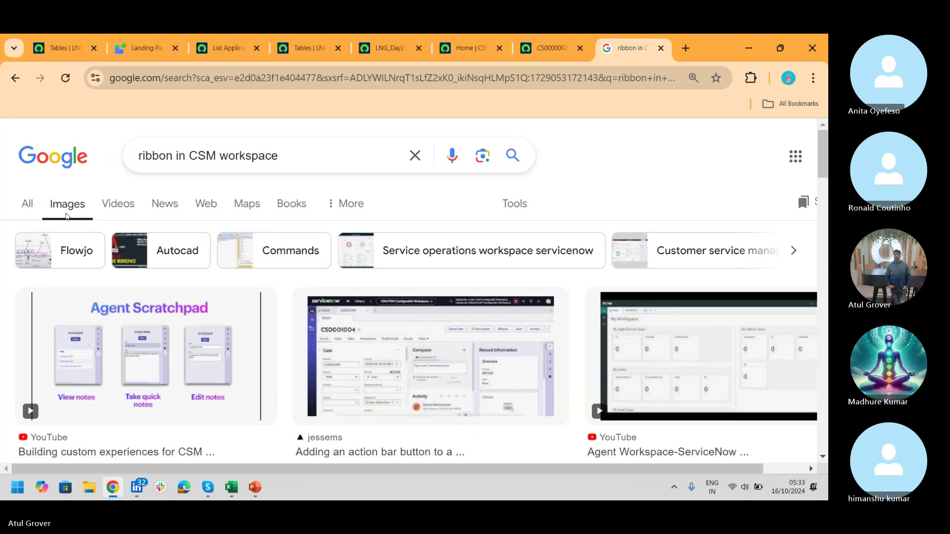
pyautogui.moveTo(824, 150); pyautogui.dragTo(827, 188)
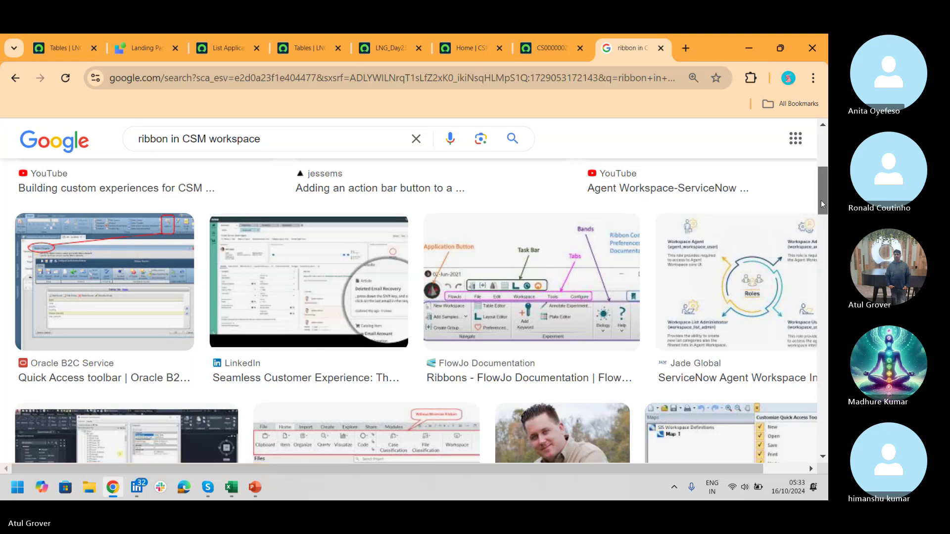
pyautogui.moveTo(821, 199); pyautogui.dragTo(826, 166)
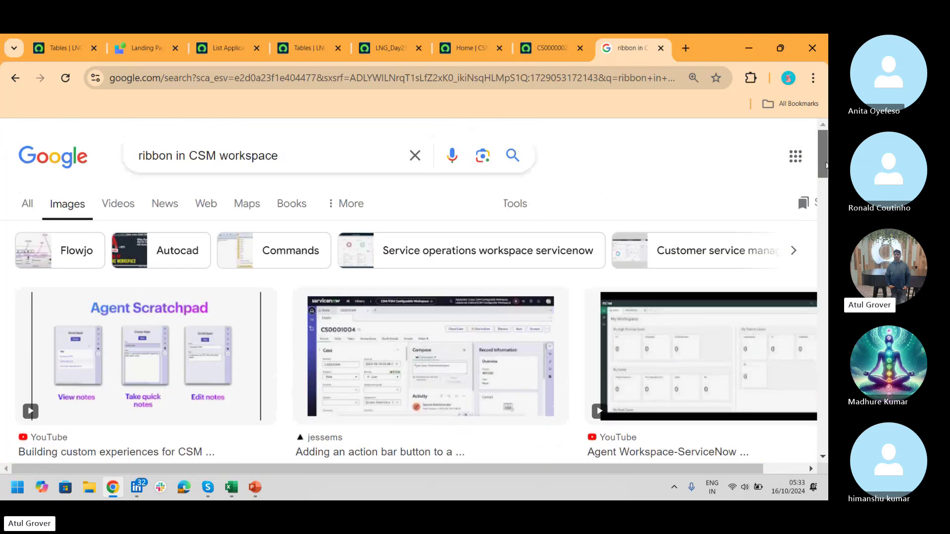
# - Open the docs.servicenow.com result 'Set up a ribbon configuration in CSM' from the All results
pyautogui.click(544, 55)
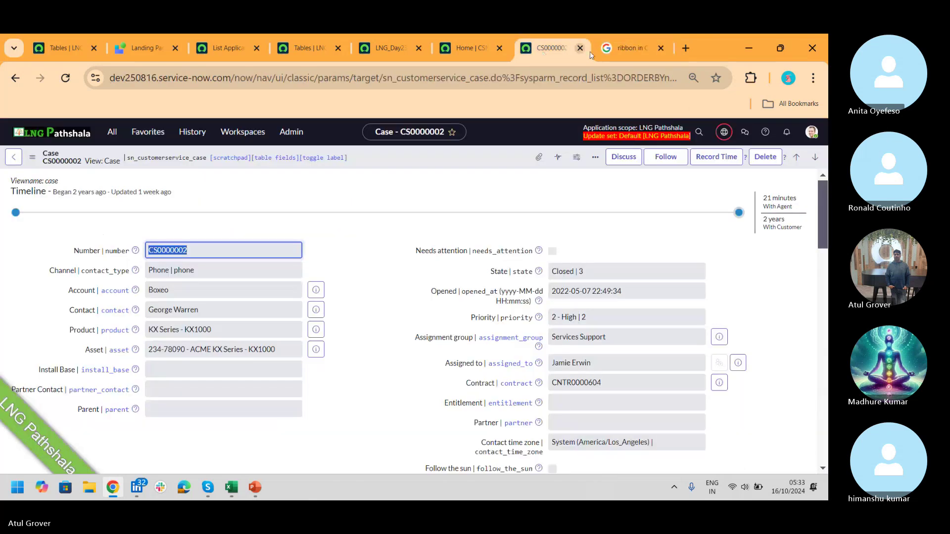
pyautogui.click(604, 51)
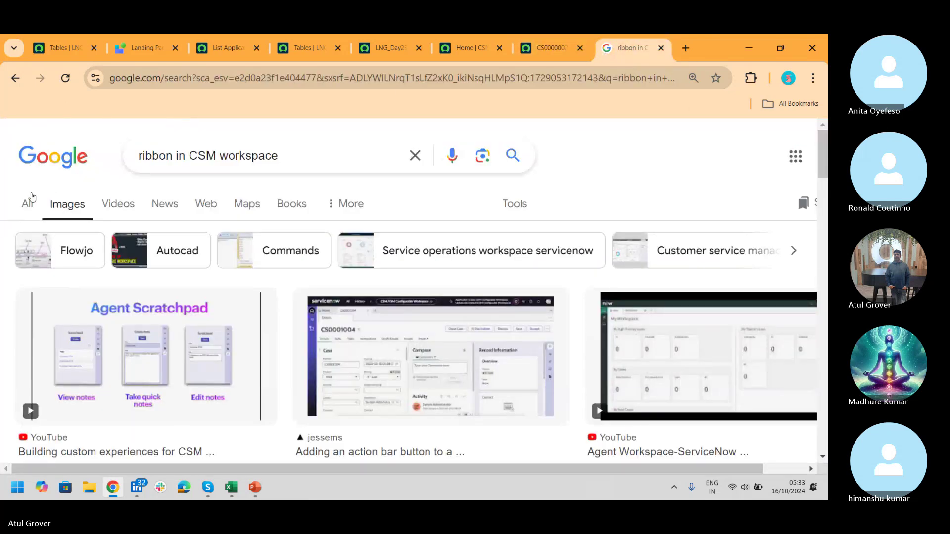
pyautogui.click(28, 203)
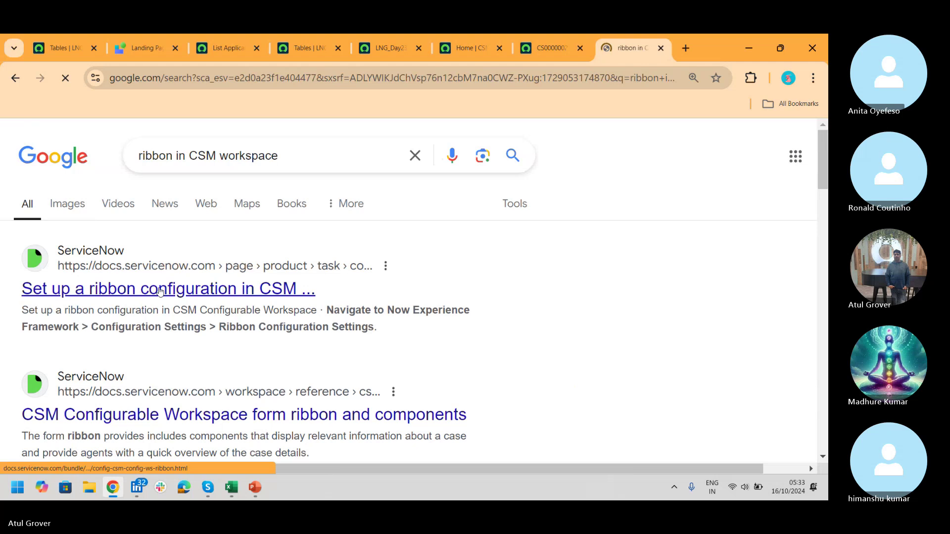
pyautogui.click(160, 291)
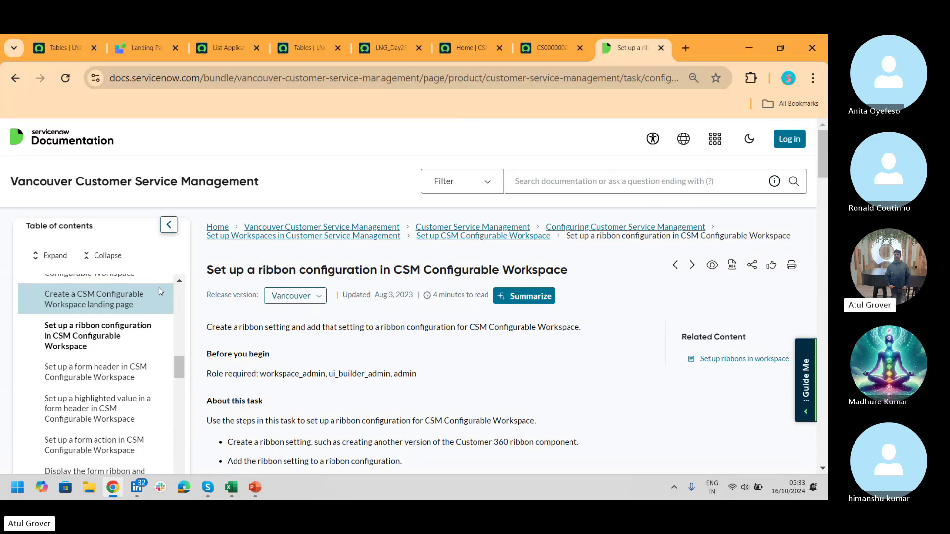
# - Move from the CS0000002 tab to the 'Home | CSM' workspace home page
pyautogui.click(548, 46)
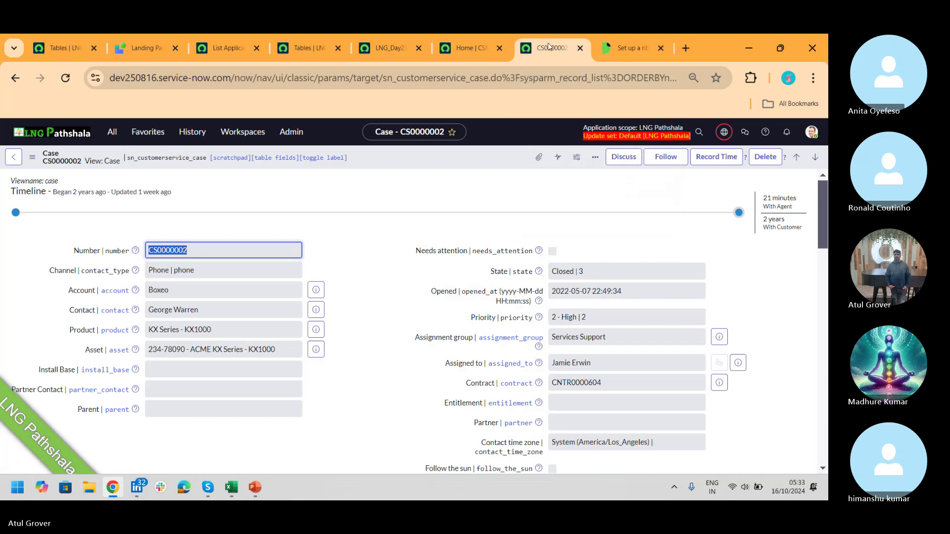
pyautogui.click(468, 49)
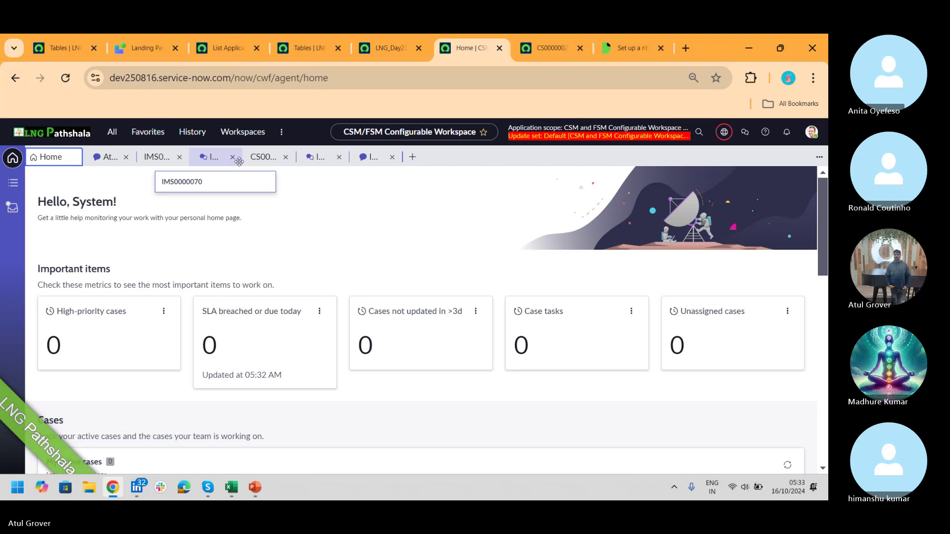
# - Check CS0001024's Work Orders in the workspace, reread the ribbon docs, then return to CS0000002
pyautogui.click(263, 157)
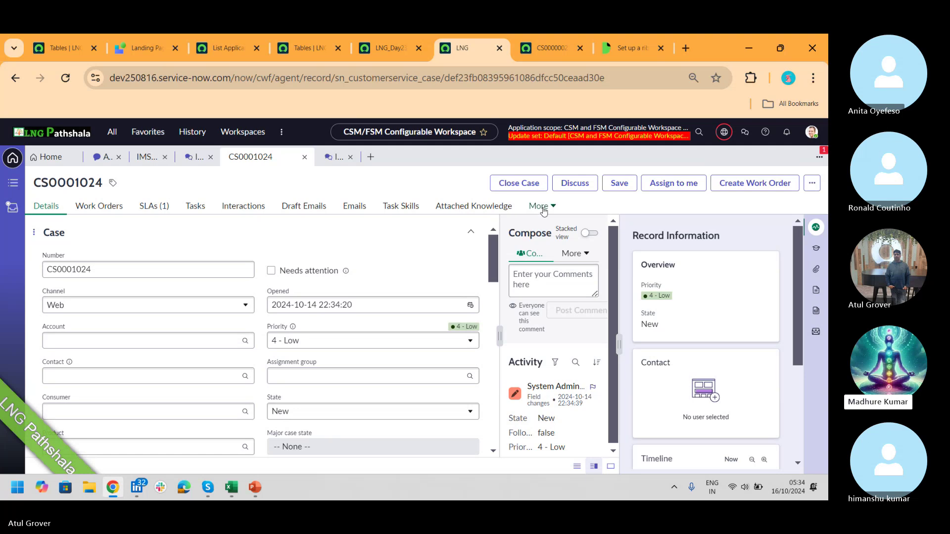
pyautogui.click(97, 212)
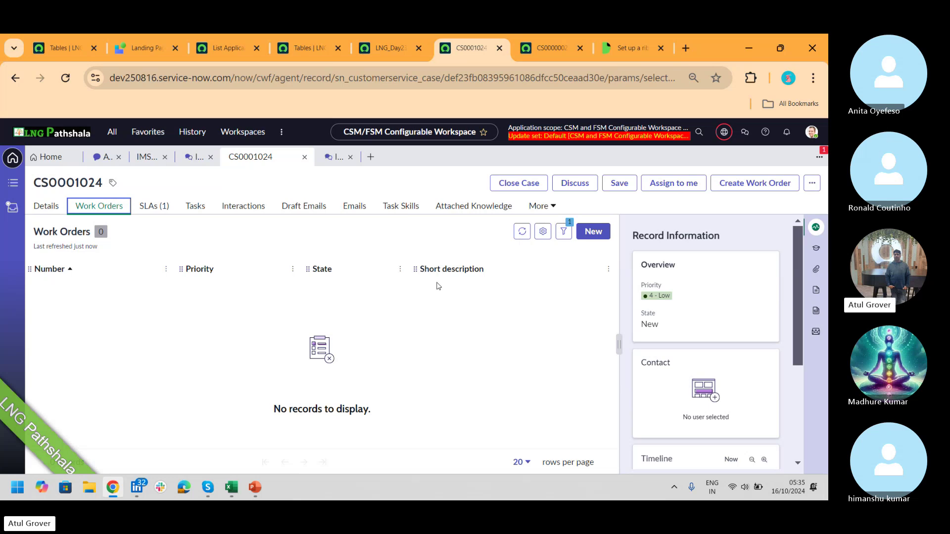
pyautogui.click(630, 49)
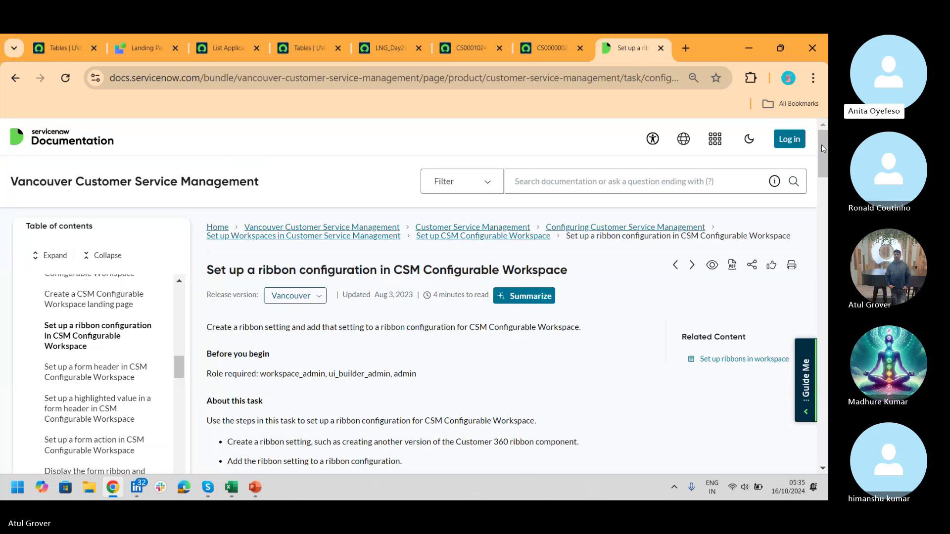
pyautogui.moveTo(821, 145); pyautogui.dragTo(825, 173)
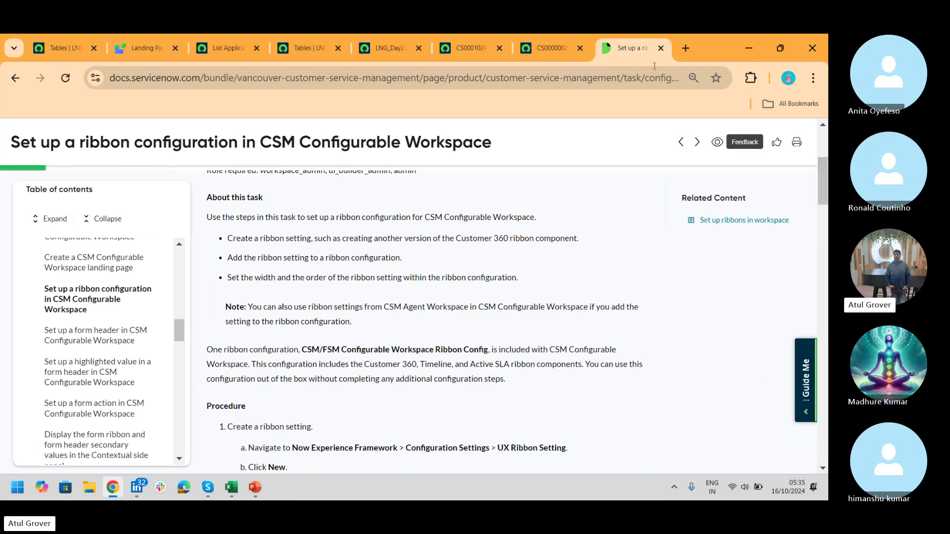
pyautogui.click(548, 55)
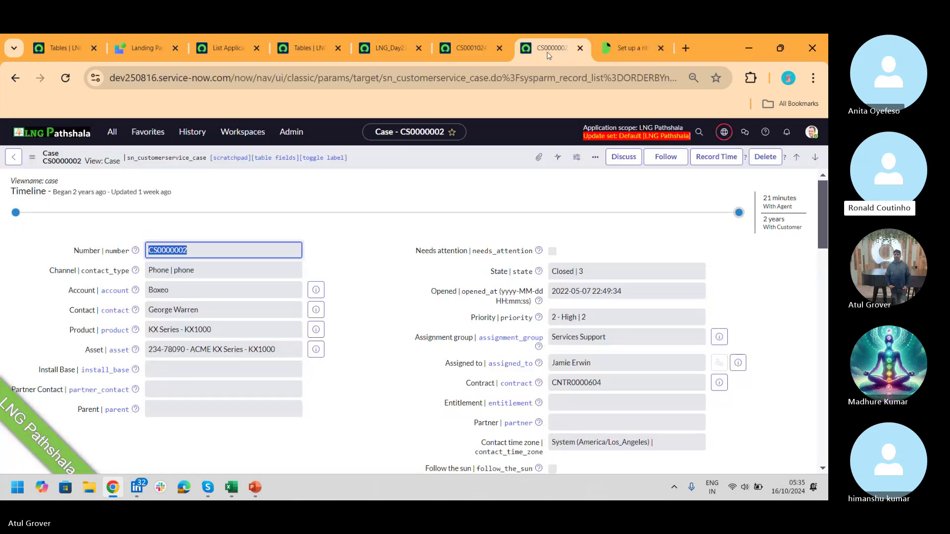
# - Go back to the CS0001024 workspace record with its empty Work Orders list
pyautogui.click(474, 40)
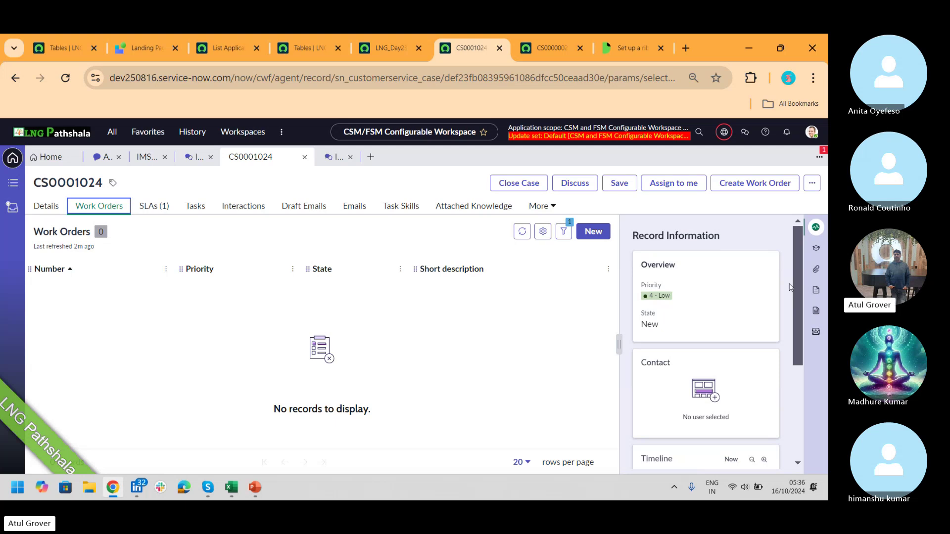
# - Scroll through the ribbon configuration setup documentation
pyautogui.click(626, 50)
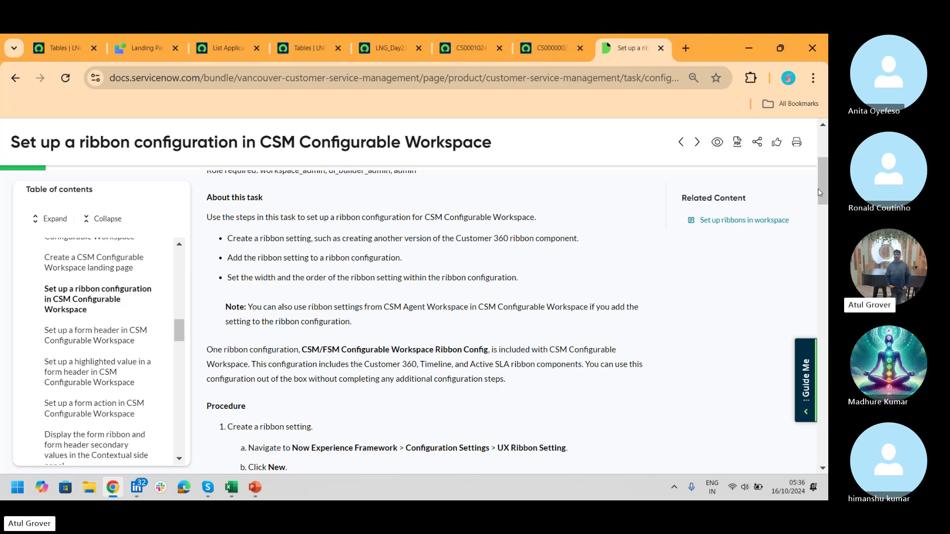
pyautogui.moveTo(820, 190); pyautogui.dragTo(826, 366)
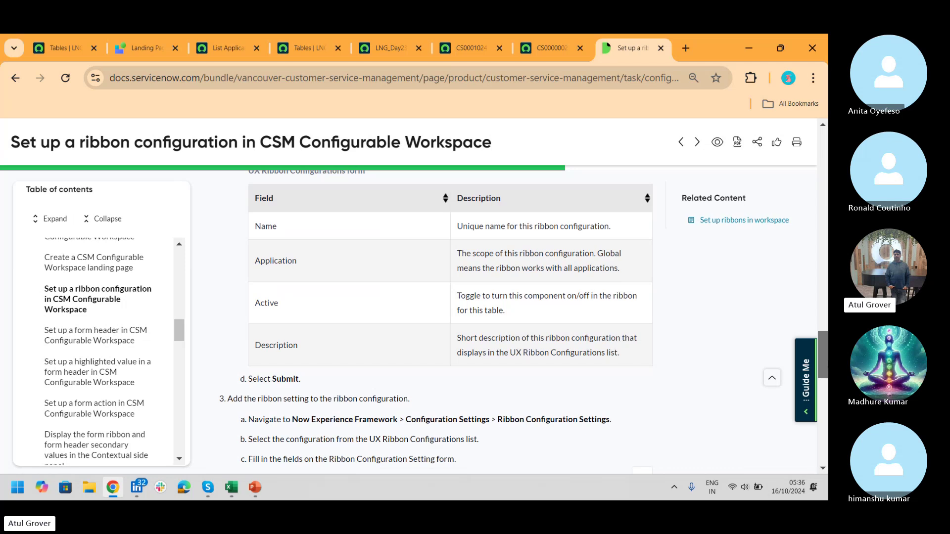
pyautogui.moveTo(826, 366); pyautogui.dragTo(823, 163)
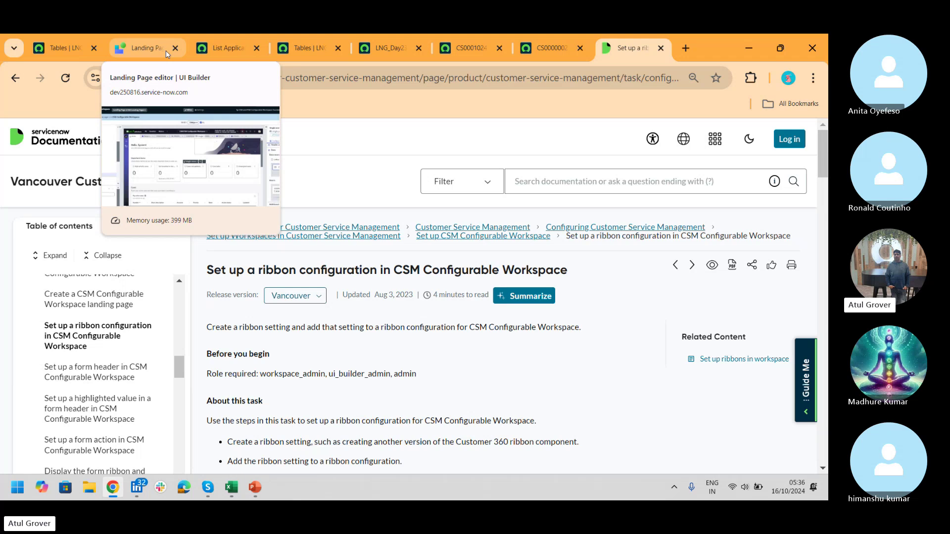
# - From the LNG Tables list, set the application scope to Customer Service
pyautogui.click(69, 48)
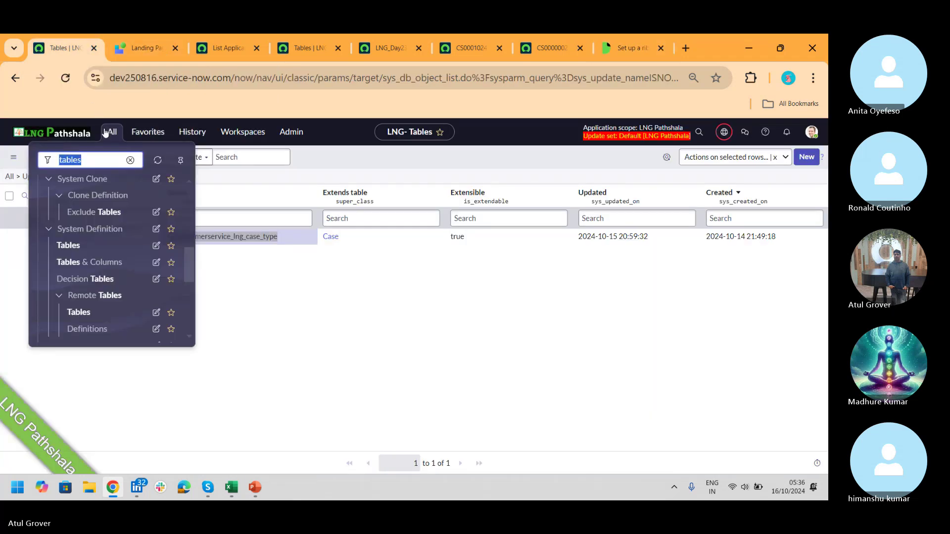
pyautogui.click(723, 132)
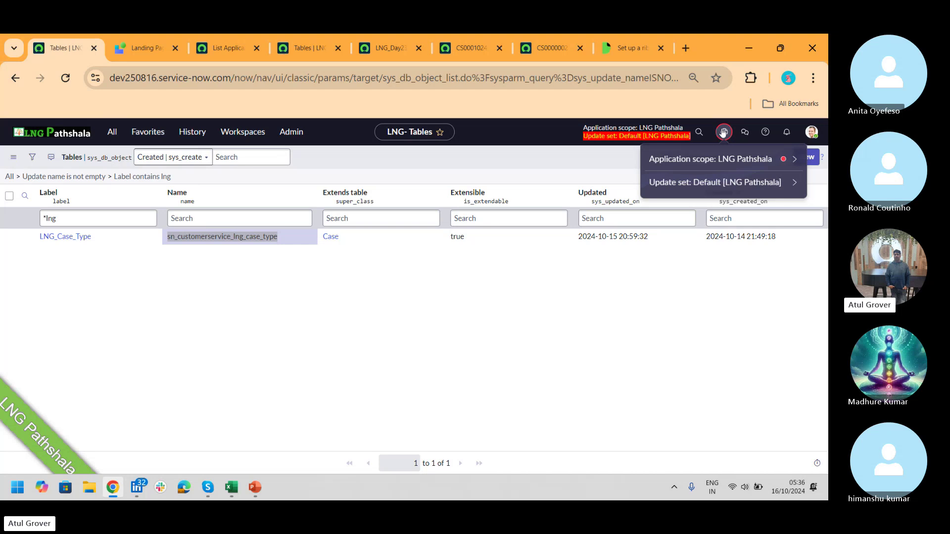
pyautogui.click(693, 161)
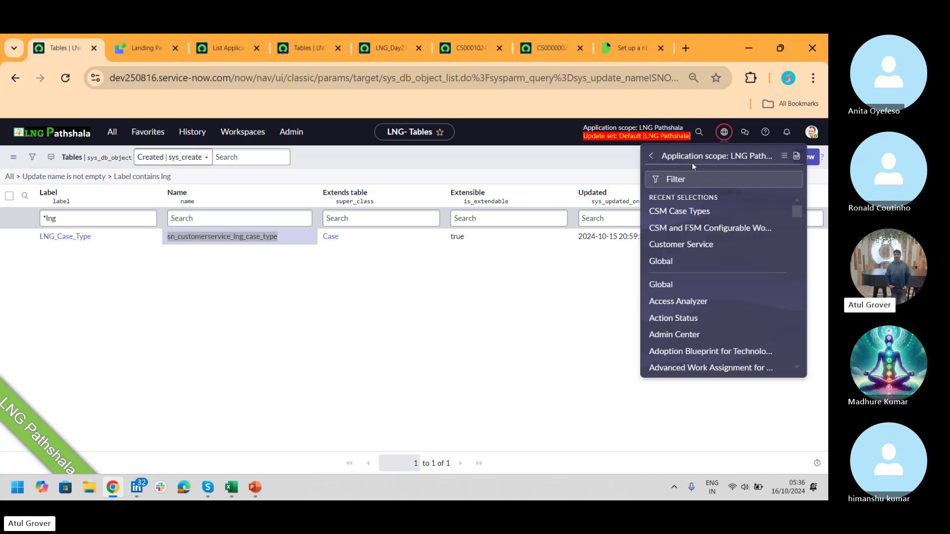
pyautogui.click(669, 245)
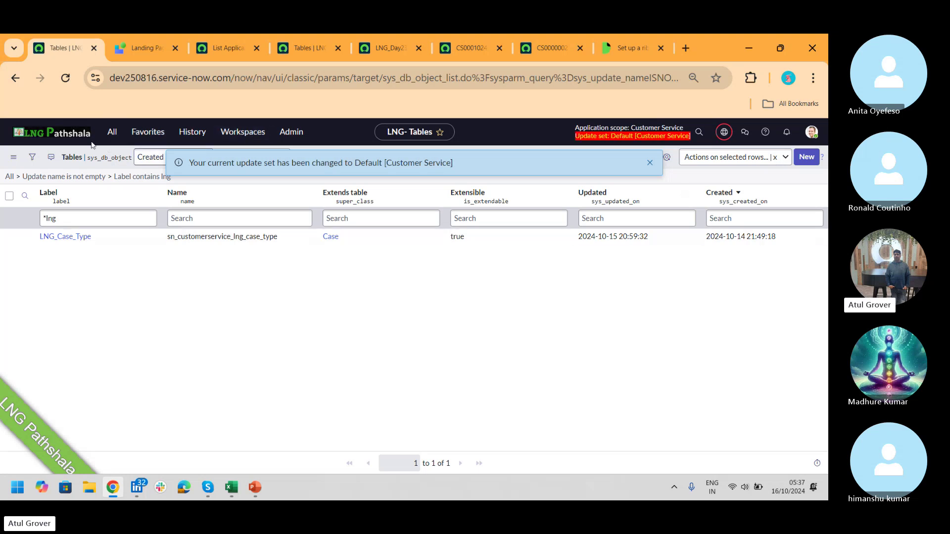
pyautogui.click(107, 138)
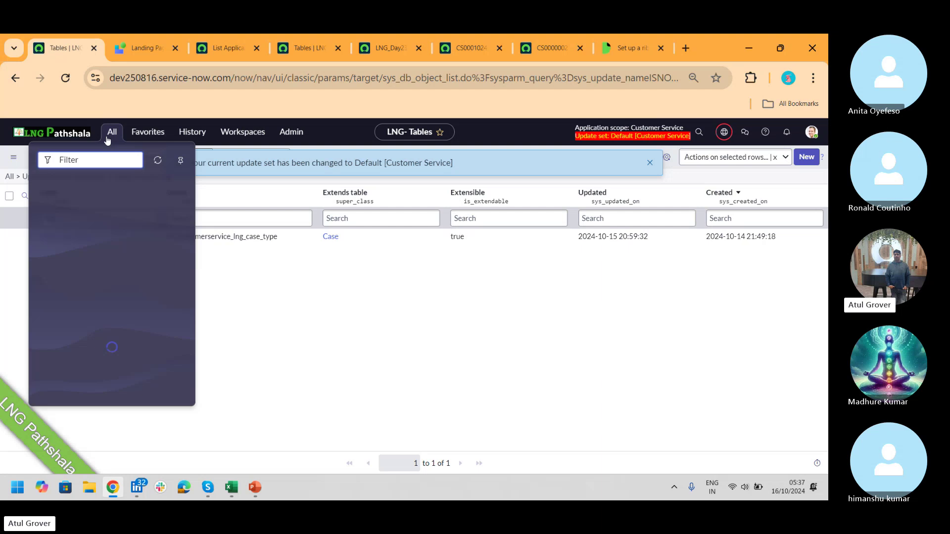
# - Reload the page and use the 'ribbon' navigator filter to open Ribbon Configuration Settings
pyautogui.write('ribbon')
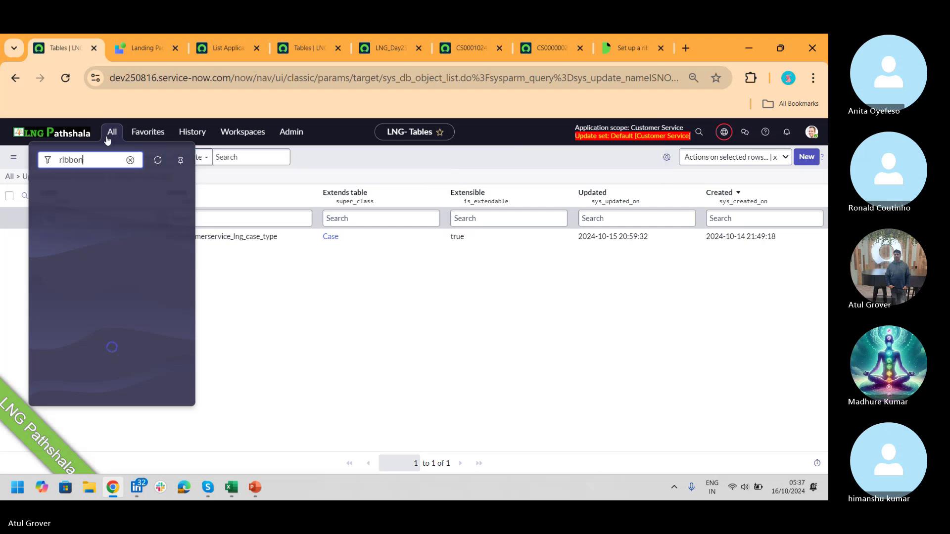
pyautogui.click(64, 78)
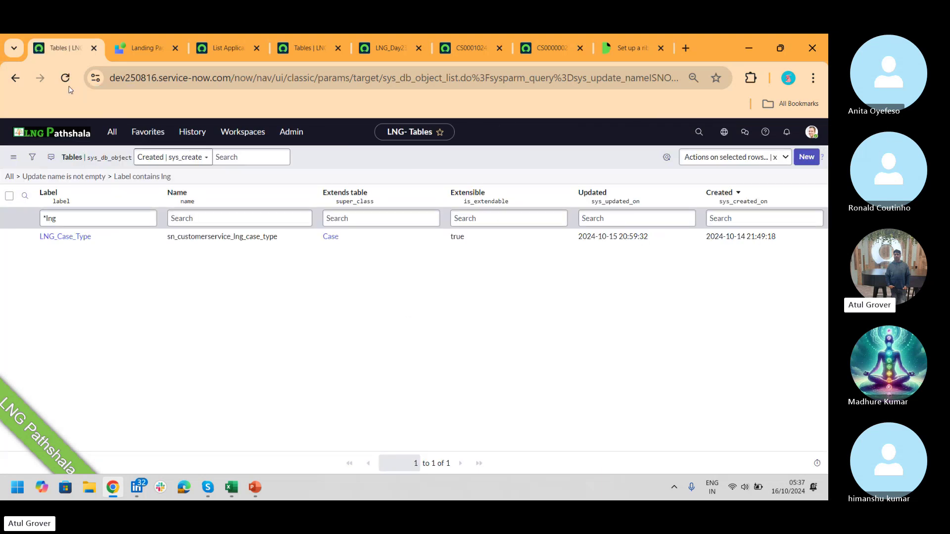
pyautogui.click(118, 137)
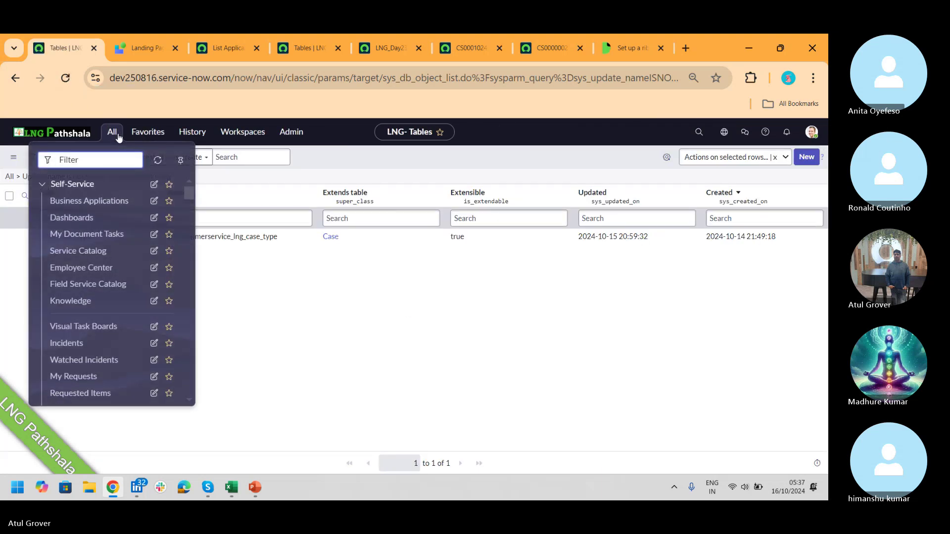
pyautogui.write('ribbon')
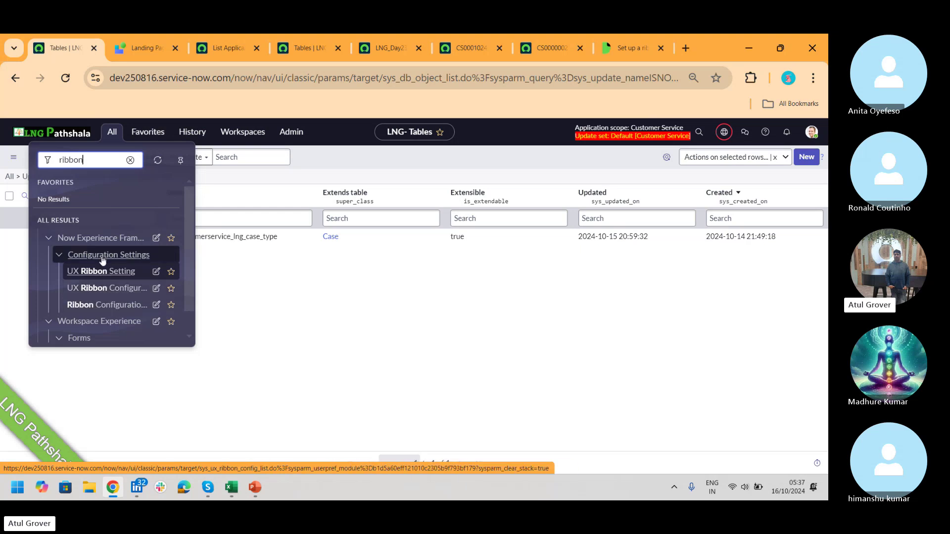
pyautogui.click(124, 311)
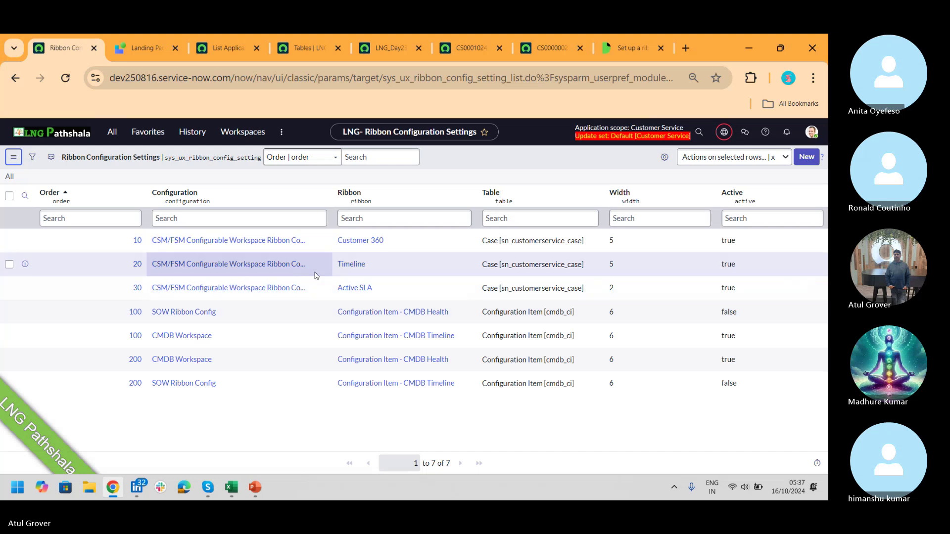
# - Review the ribbon entries, such as Active SLA on the Case table, and open the order 10 setting
pyautogui.moveTo(518, 243); pyautogui.dragTo(518, 277)
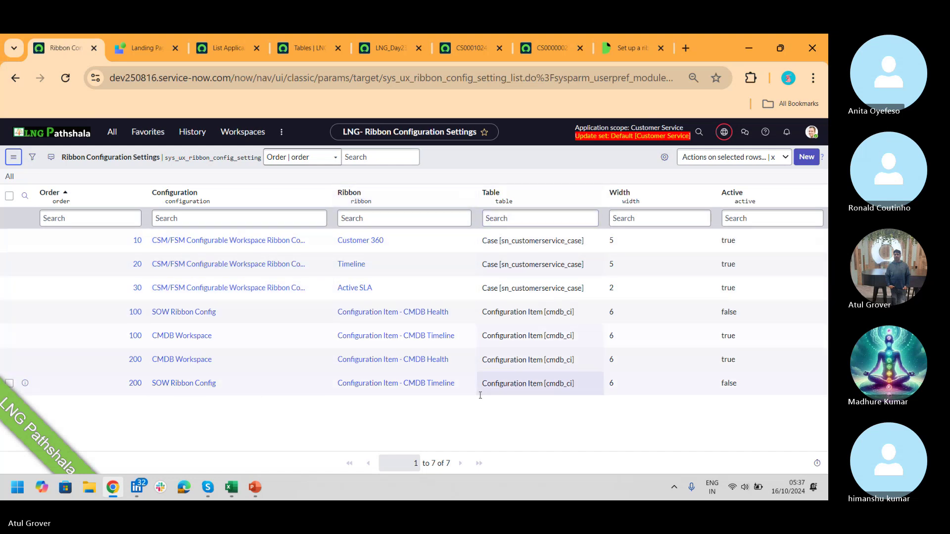
pyautogui.click(198, 383)
pyautogui.keyDown('ctrl'); pyautogui.click(331, 303); pyautogui.keyUp('ctrl')
pyautogui.click(348, 287)
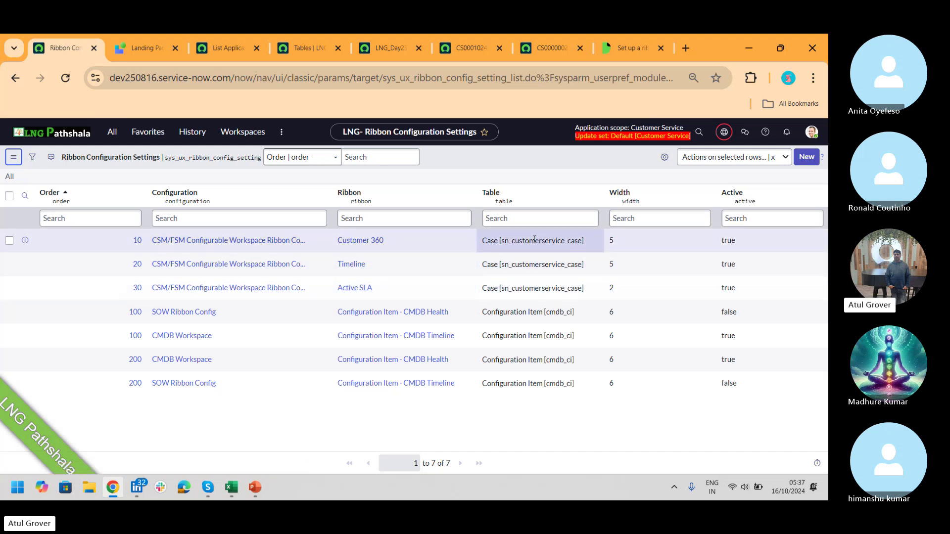
pyautogui.click(536, 265)
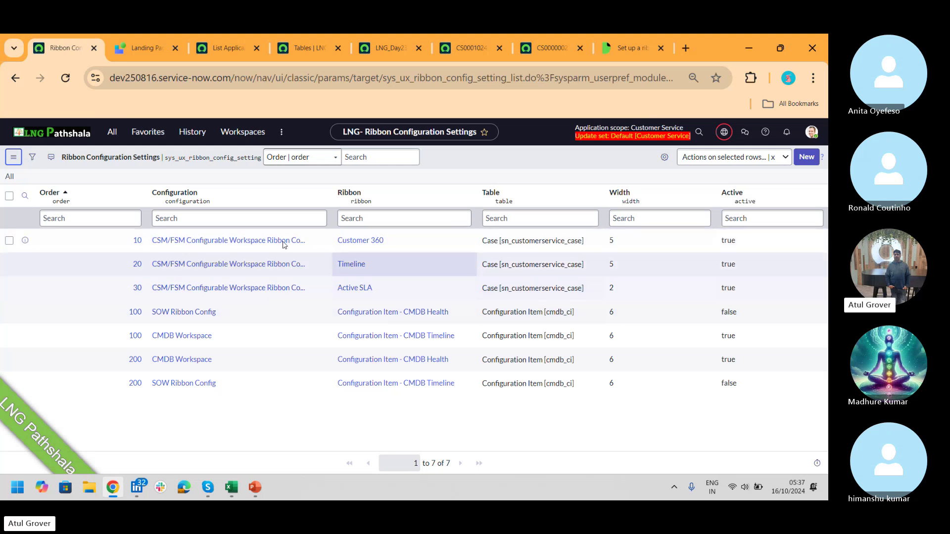
pyautogui.click(134, 264)
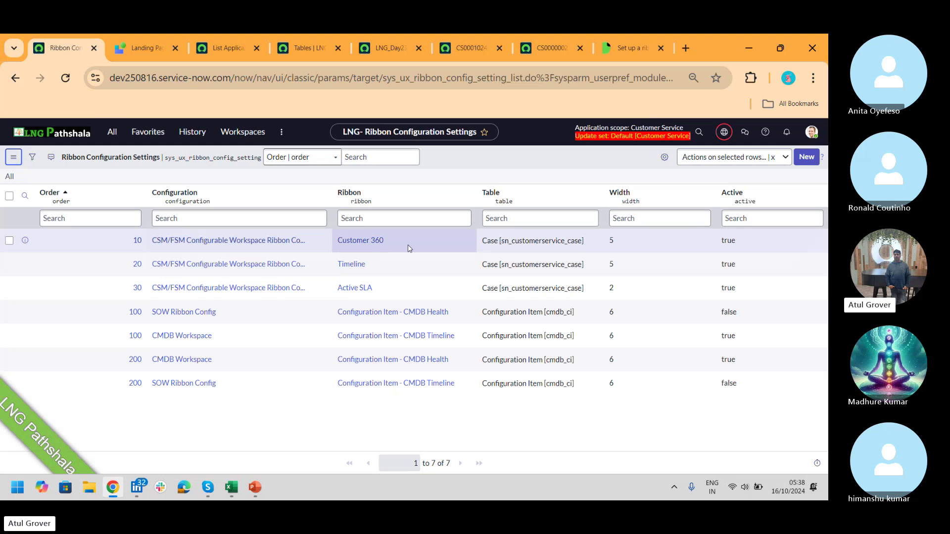
pyautogui.click(136, 242)
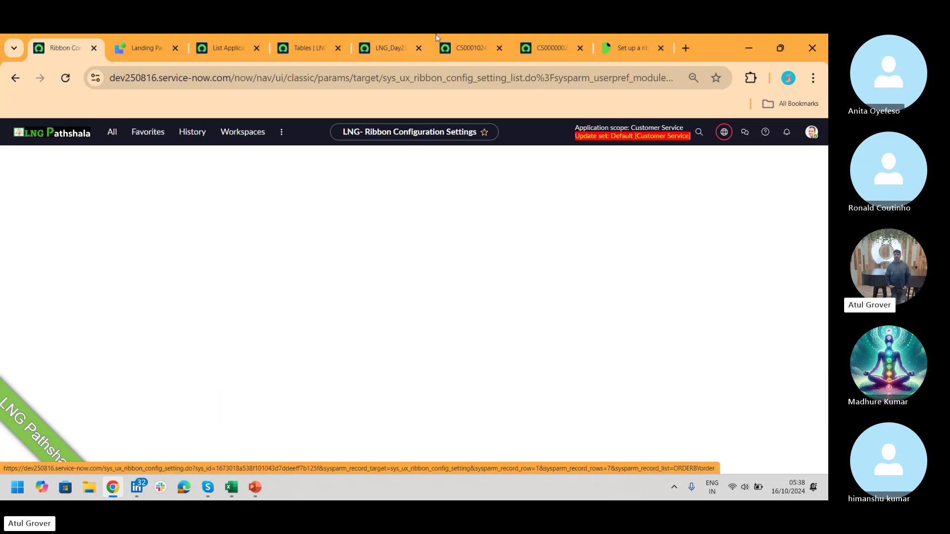
# - Close the CS0000002, LNG_Day23_Open list, Tables and List Applicabilities tabs
pyautogui.click(555, 50)
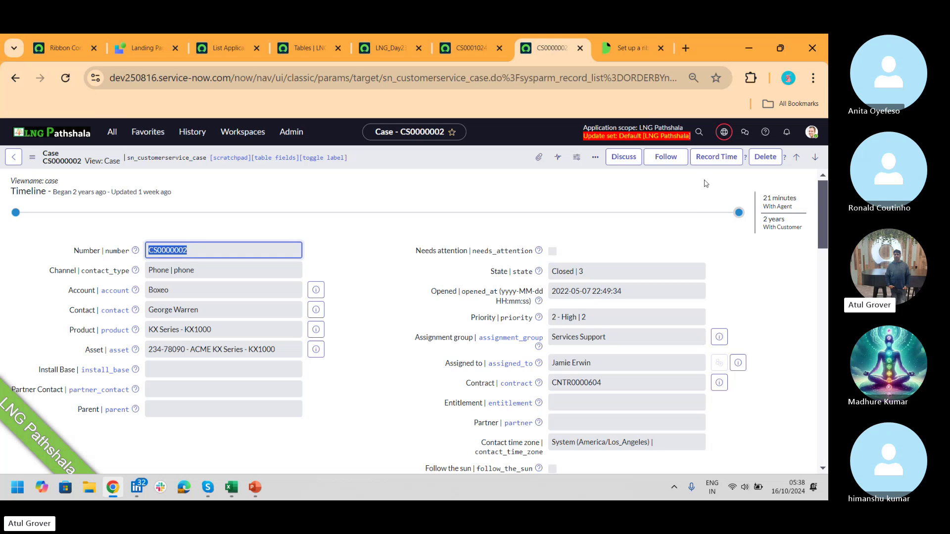
pyautogui.click(580, 48)
pyautogui.click(390, 45)
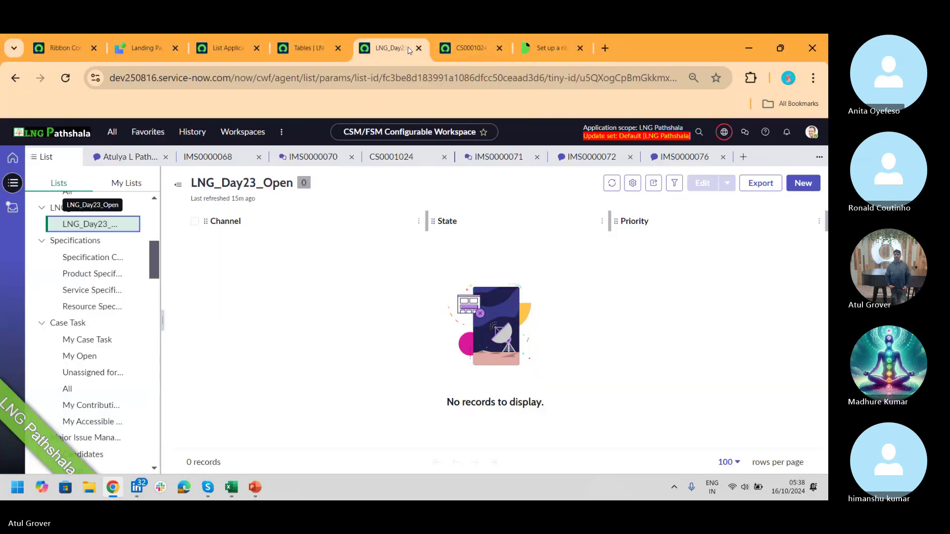
pyautogui.click(417, 49)
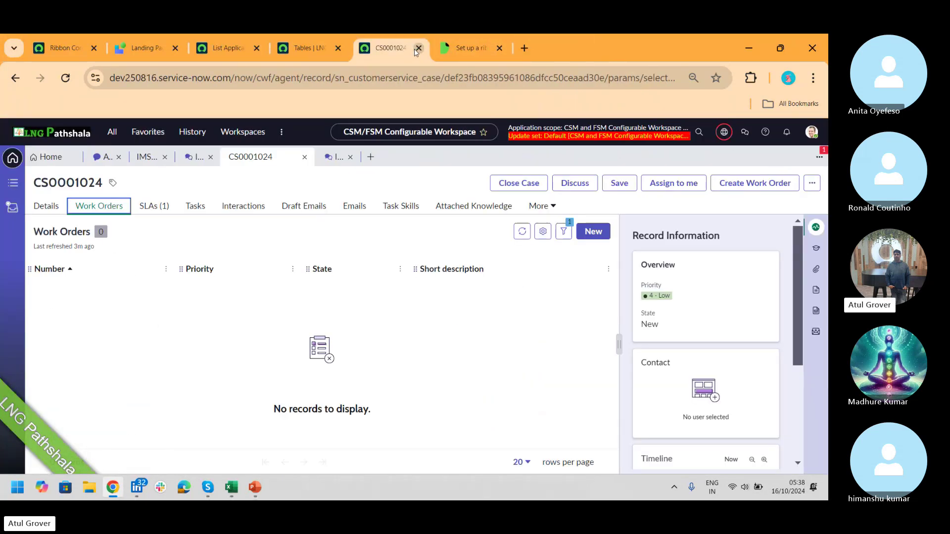
pyautogui.click(316, 48)
pyautogui.click(338, 48)
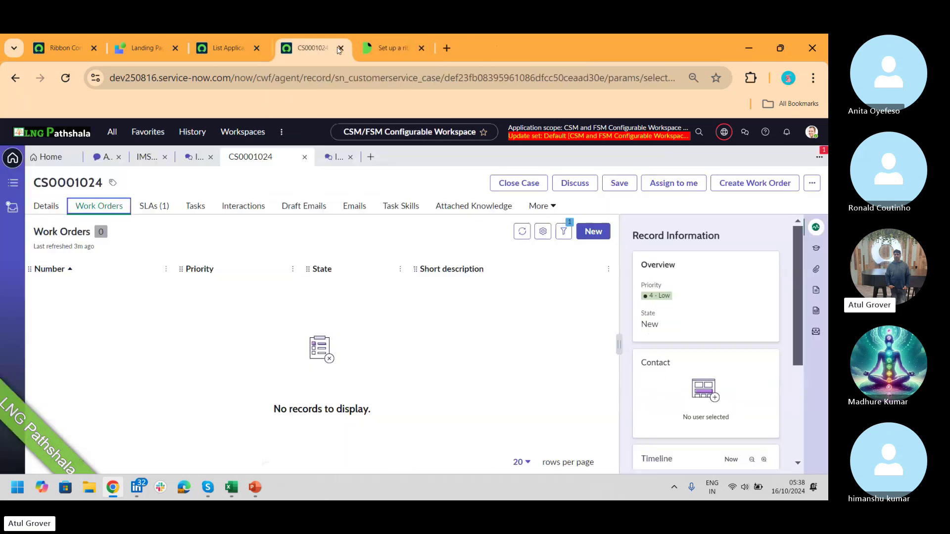
pyautogui.click(229, 49)
pyautogui.click(257, 48)
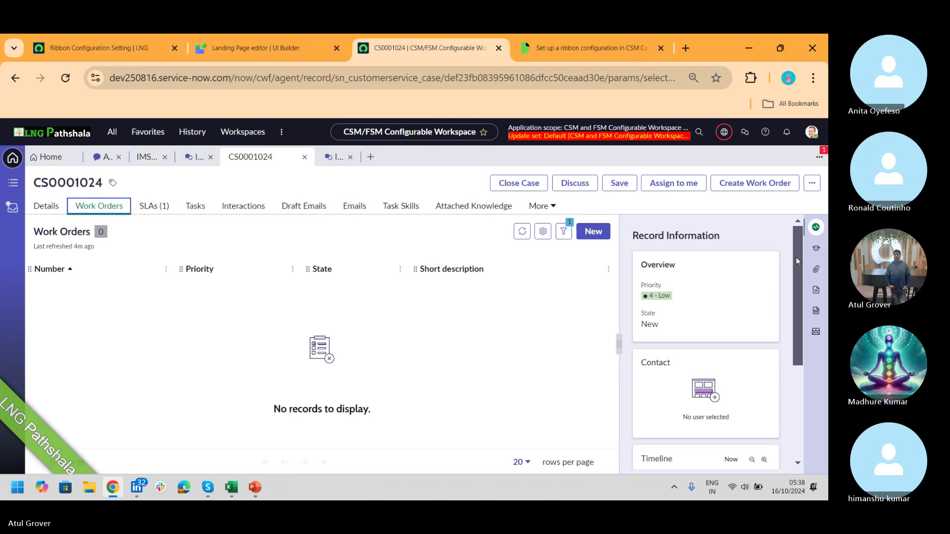
# - Inspect CS0001024's timeline range details, then return to the Customer 360 ribbon setting
pyautogui.moveTo(795, 256); pyautogui.dragTo(790, 357)
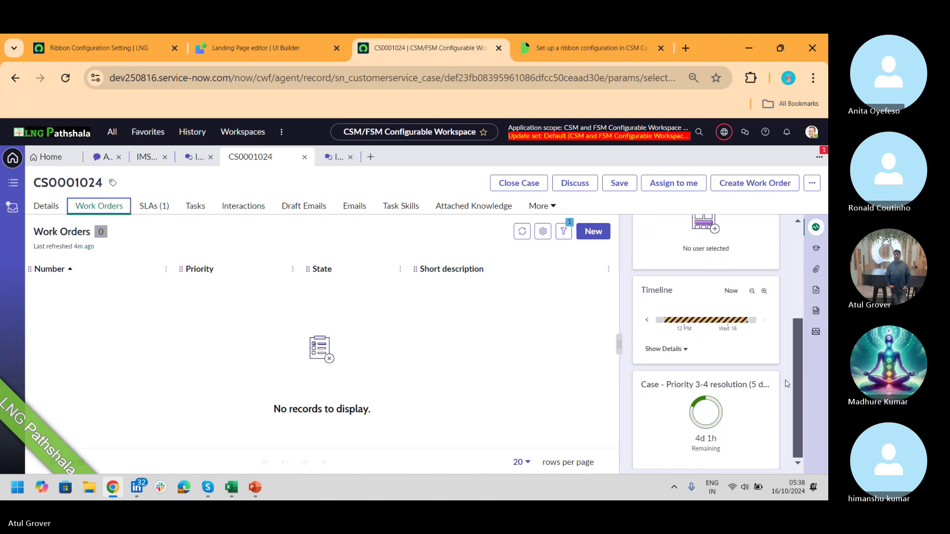
pyautogui.moveTo(801, 408); pyautogui.dragTo(770, 391)
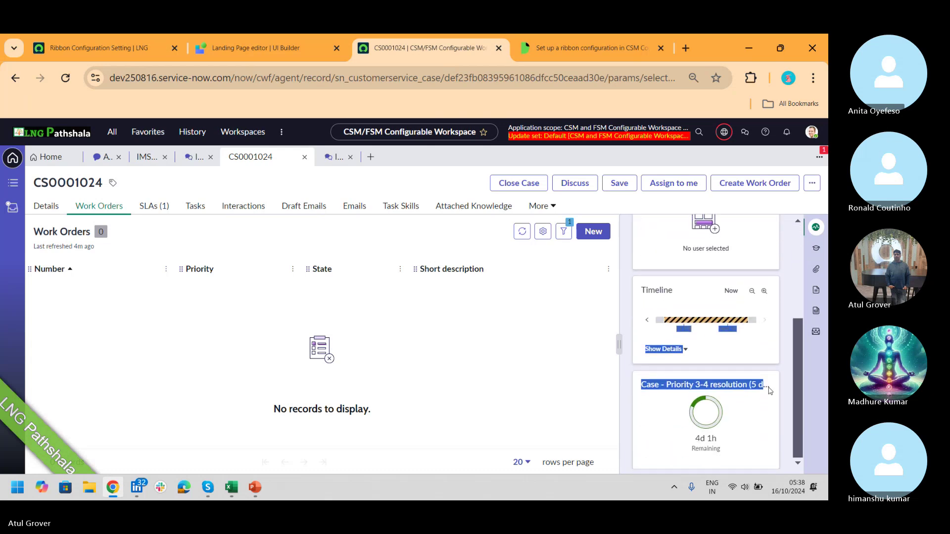
pyautogui.click(684, 350)
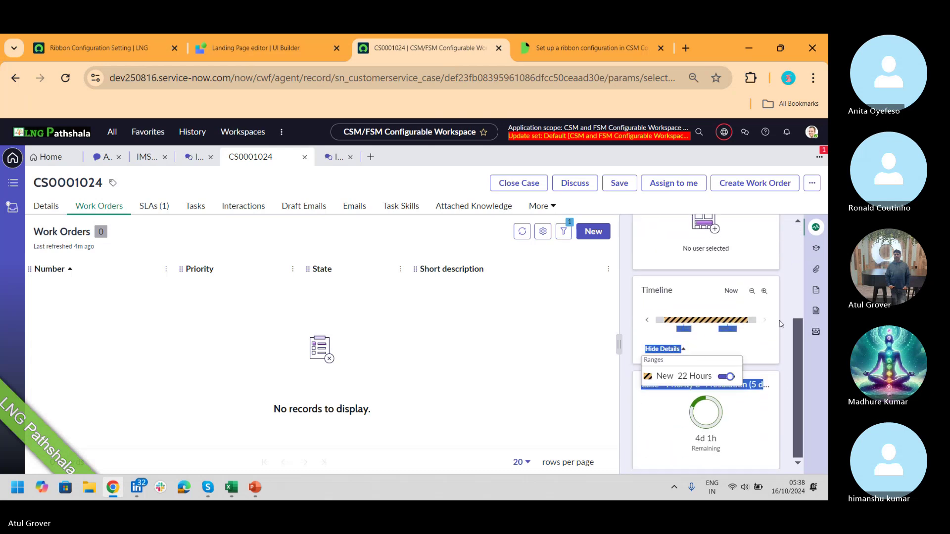
pyautogui.moveTo(798, 374); pyautogui.dragTo(799, 321)
pyautogui.scroll(2, 710, 307)
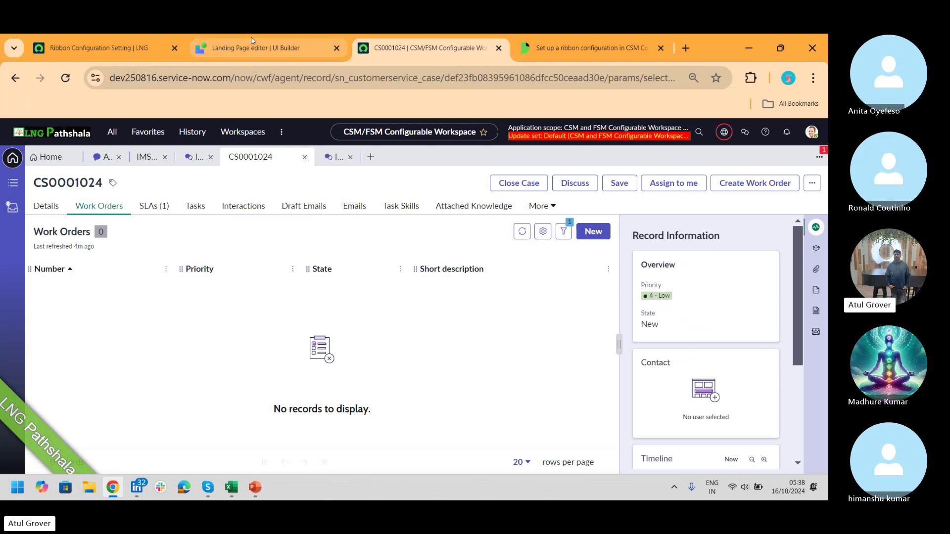
pyautogui.click(114, 51)
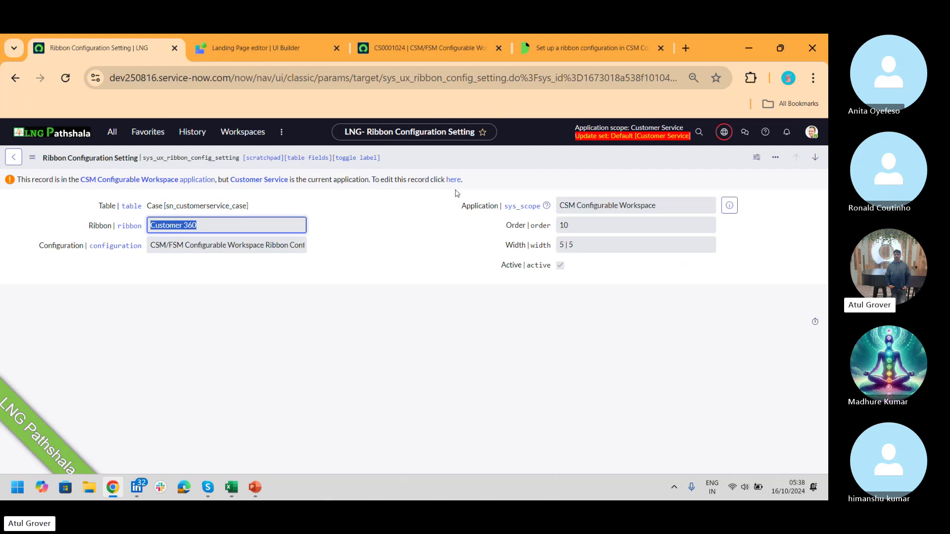
# - Make the Customer 360 setting editable in its application and paste into the Table field search
pyautogui.click(453, 181)
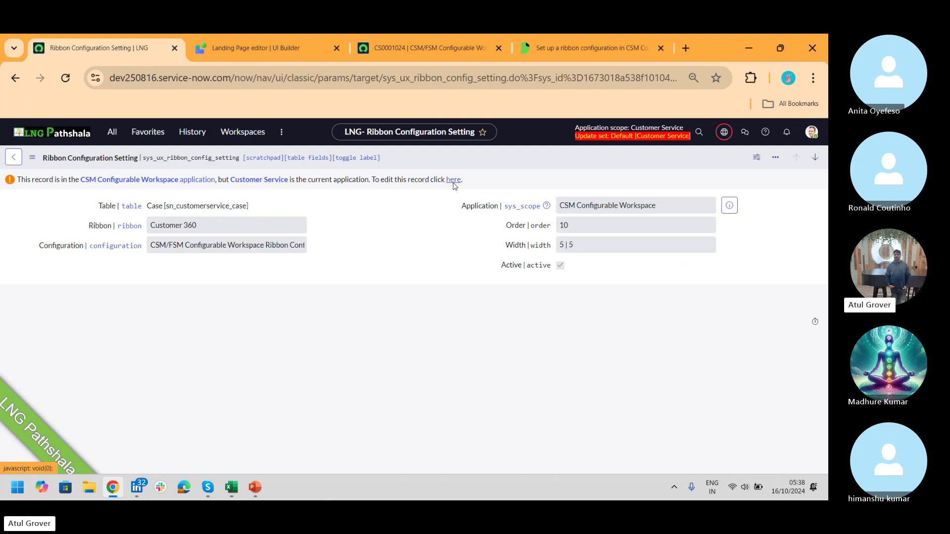
pyautogui.click(453, 180)
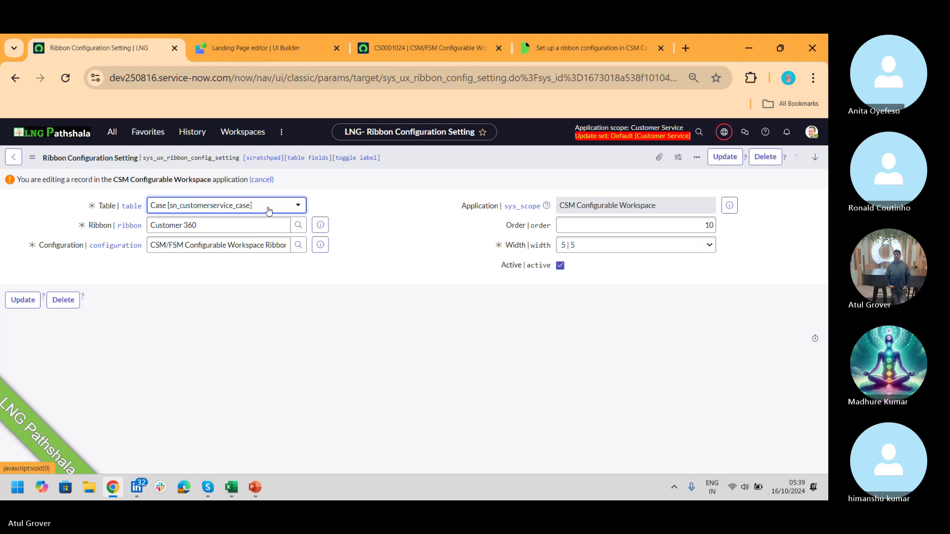
pyautogui.click(269, 211)
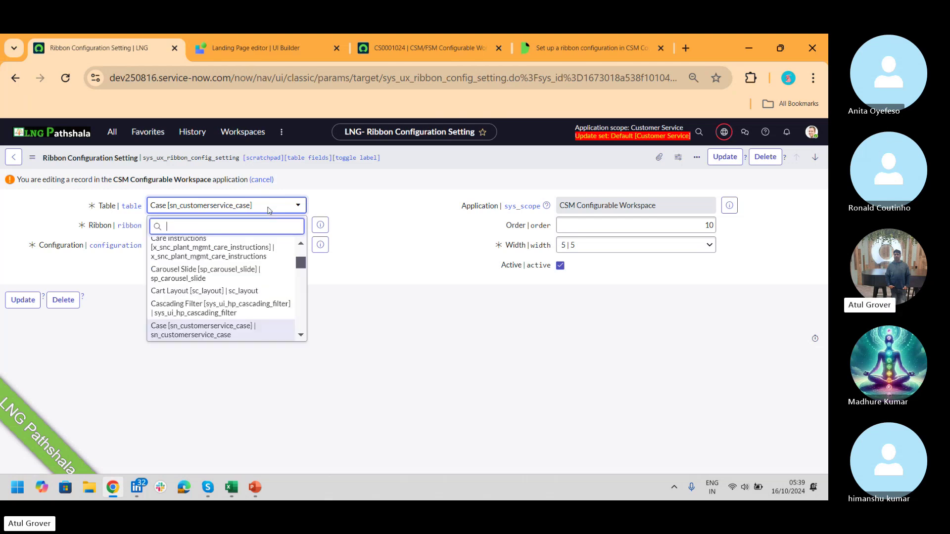
pyautogui.hotkey('ctrl', 'v')
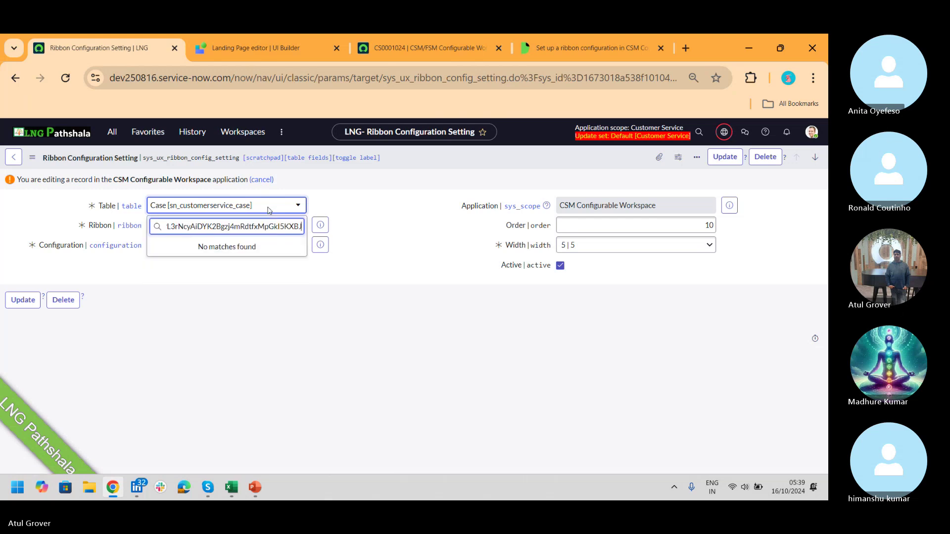
pyautogui.hotkey('ctrl', 'a')
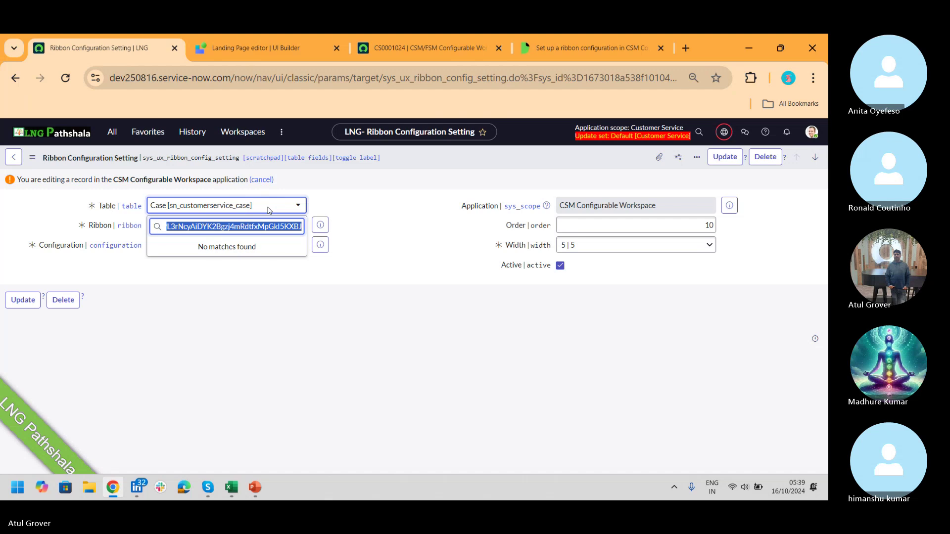
# - Return to the ribbon setting and filter the application navigator for 'tab'
pyautogui.click(255, 49)
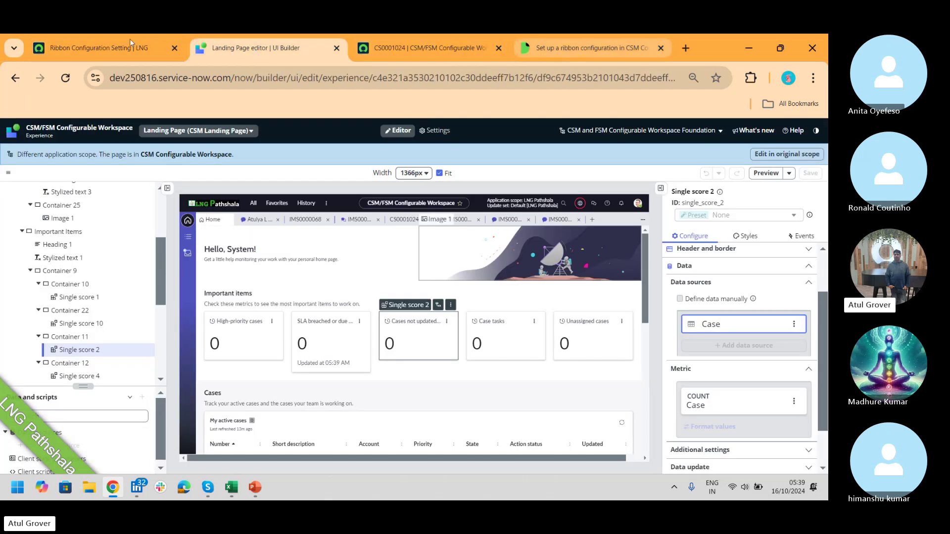
pyautogui.click(106, 51)
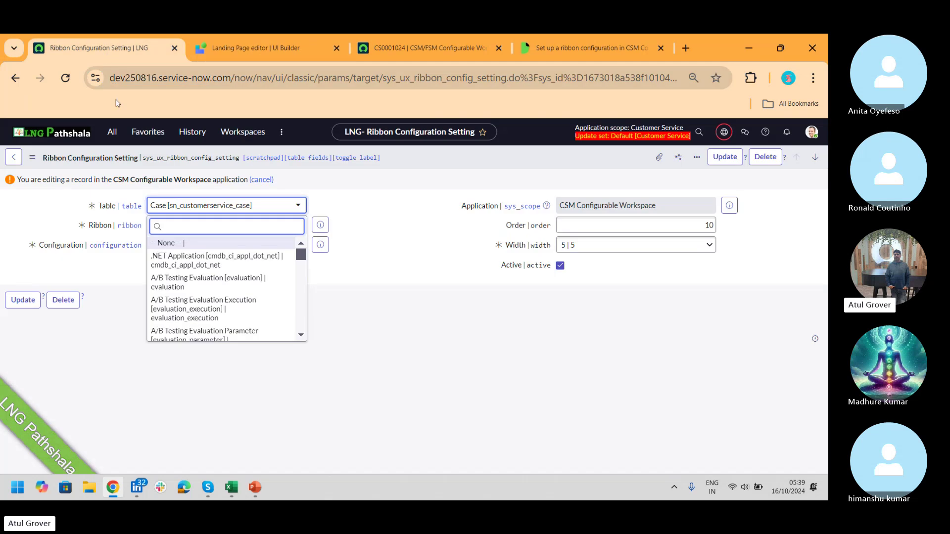
pyautogui.click(113, 135)
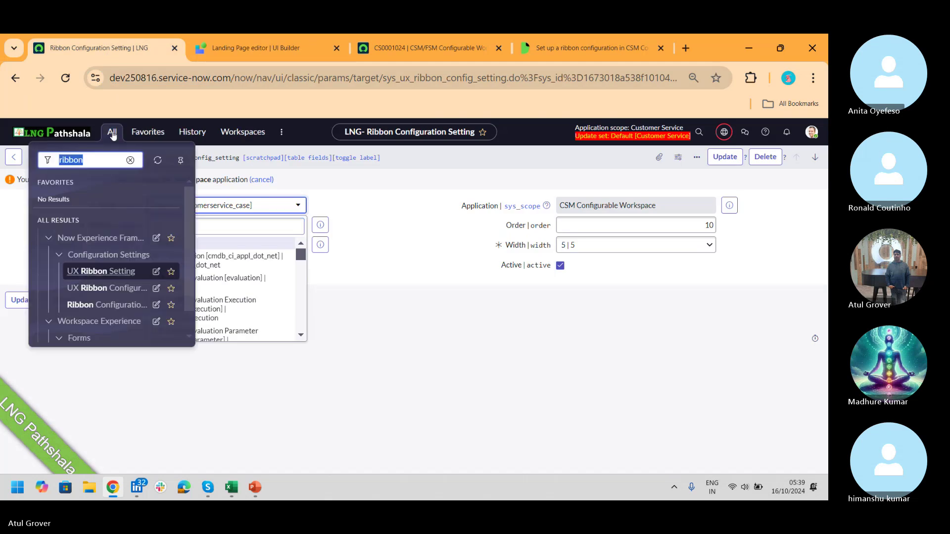
pyautogui.write('tables')
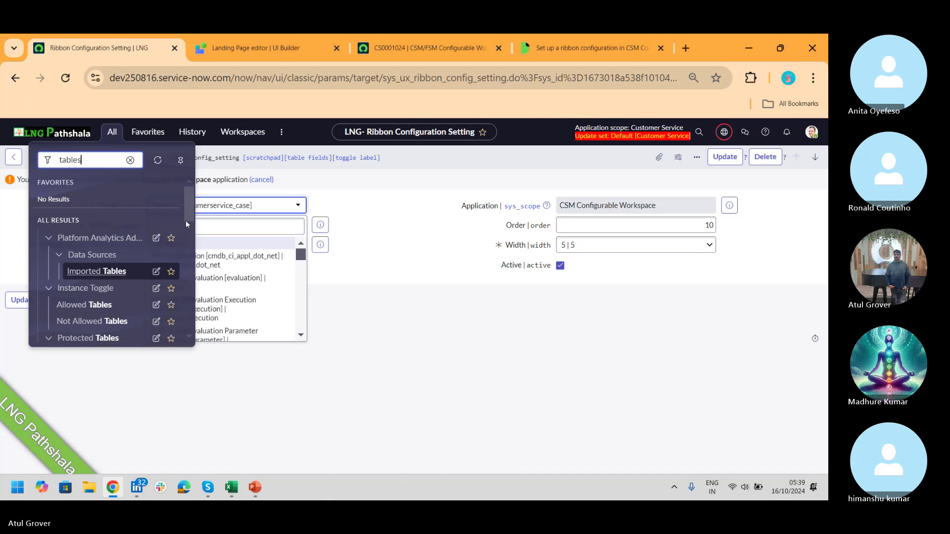
# - Open System Definition > Tables in a new tab and show the list of all tables
pyautogui.moveTo(185, 209); pyautogui.dragTo(199, 278)
pyautogui.middleClick(77, 230)
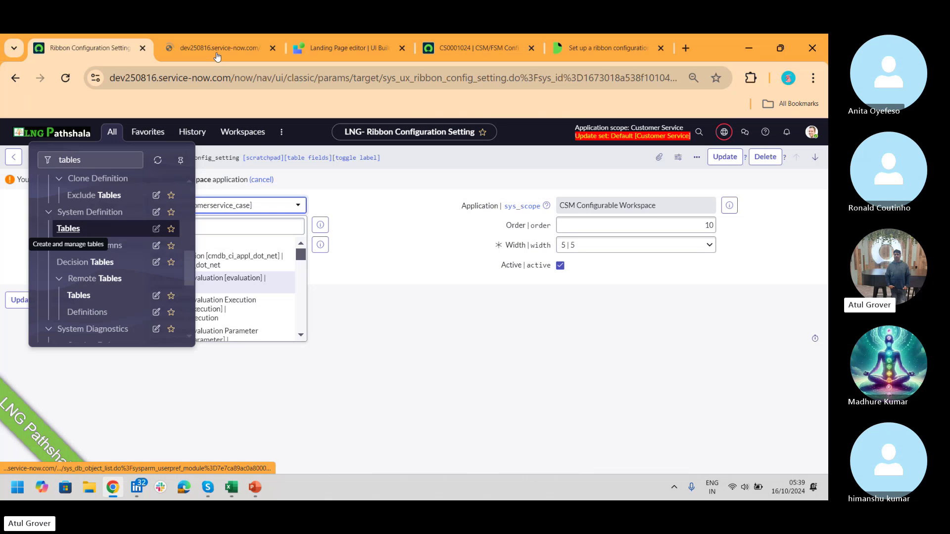
pyautogui.click(220, 49)
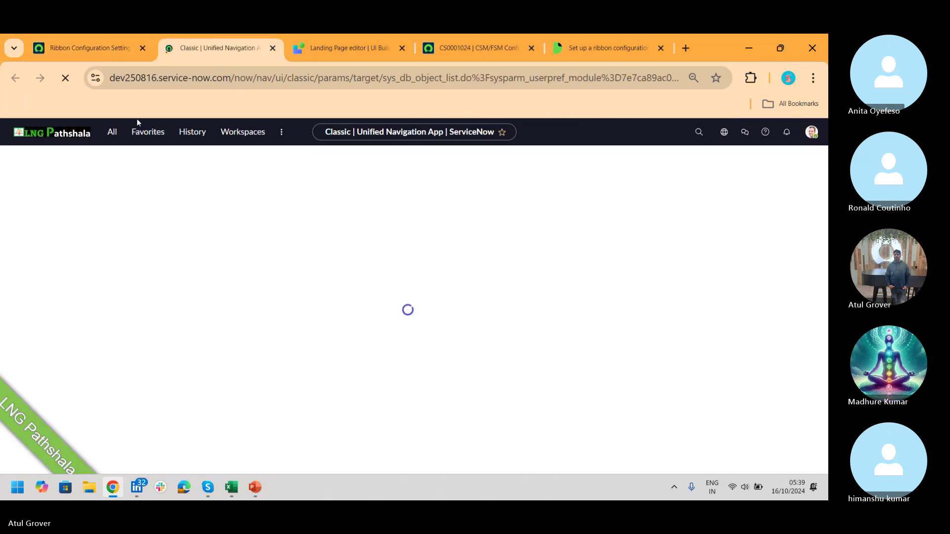
pyautogui.click(110, 132)
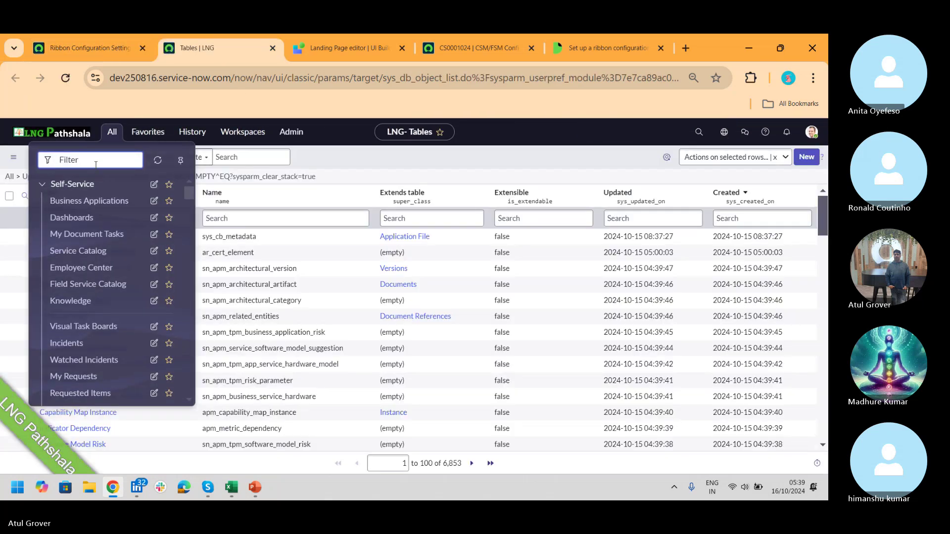
pyautogui.write('tal')
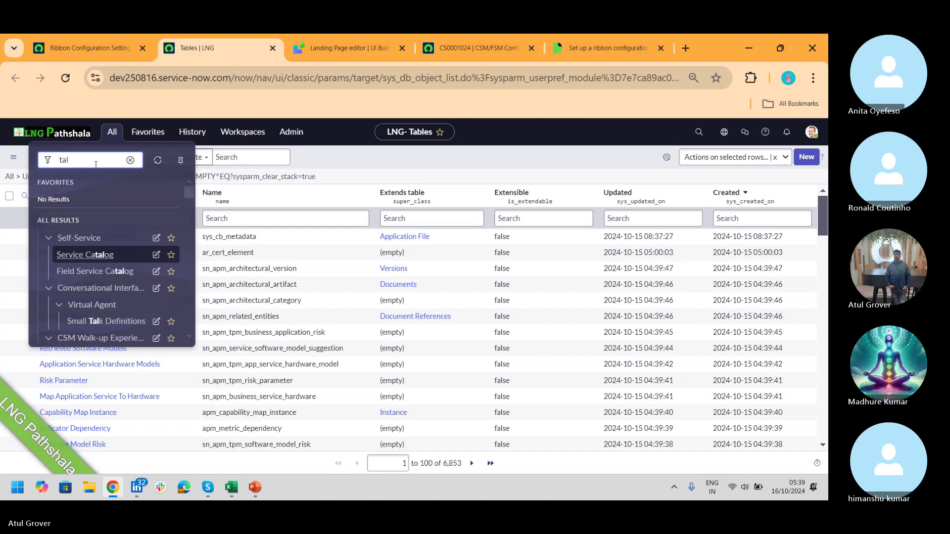
pyautogui.write('bles')
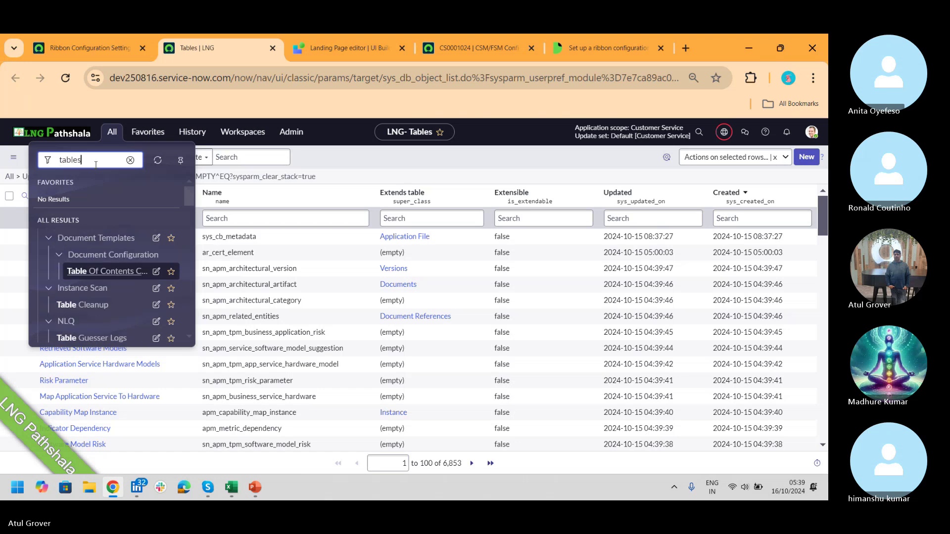
pyautogui.moveTo(188, 213); pyautogui.dragTo(187, 229)
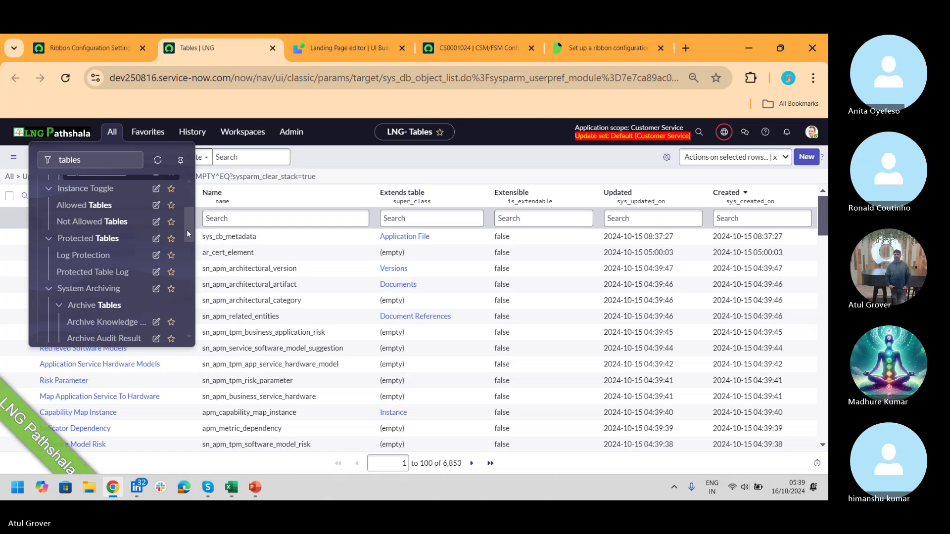
pyautogui.moveTo(187, 233); pyautogui.dragTo(184, 263)
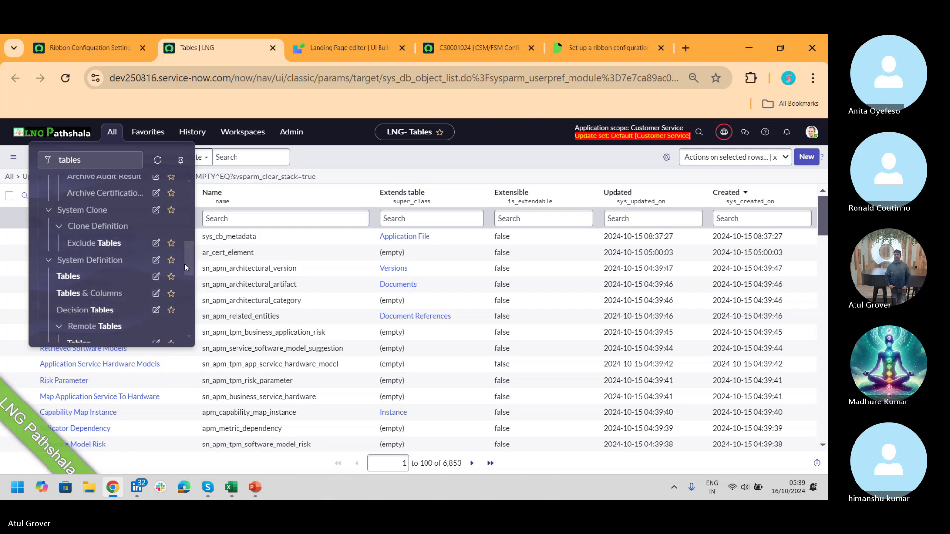
pyautogui.click(68, 275)
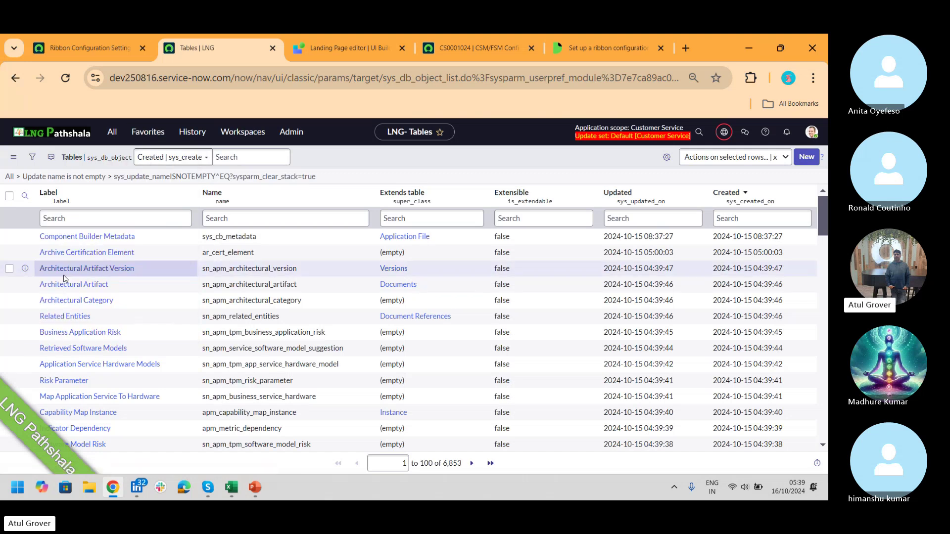
# - Filter table labels by 'lng', copy sn_customerservice_lng_case_type, and return to the ribbon setting
pyautogui.click(103, 218)
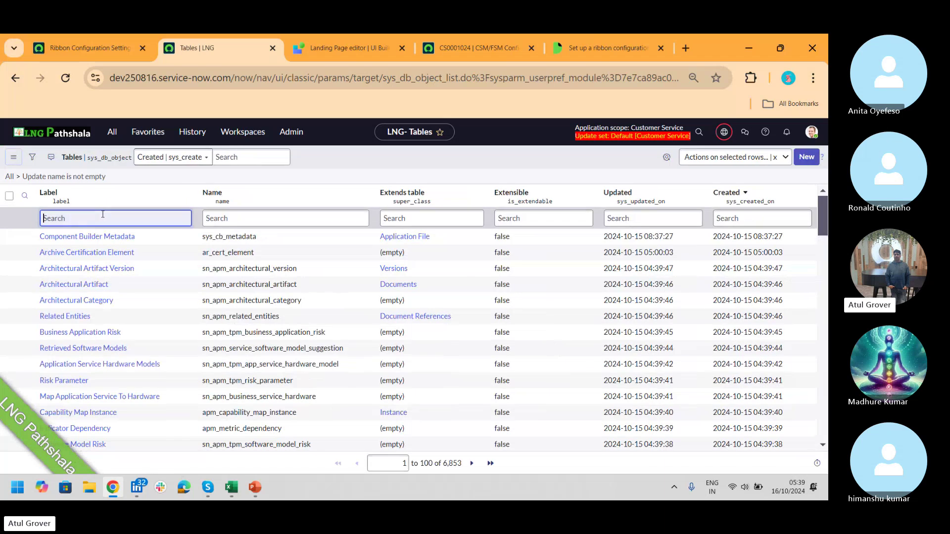
pyautogui.write('In')
pyautogui.press('Return')
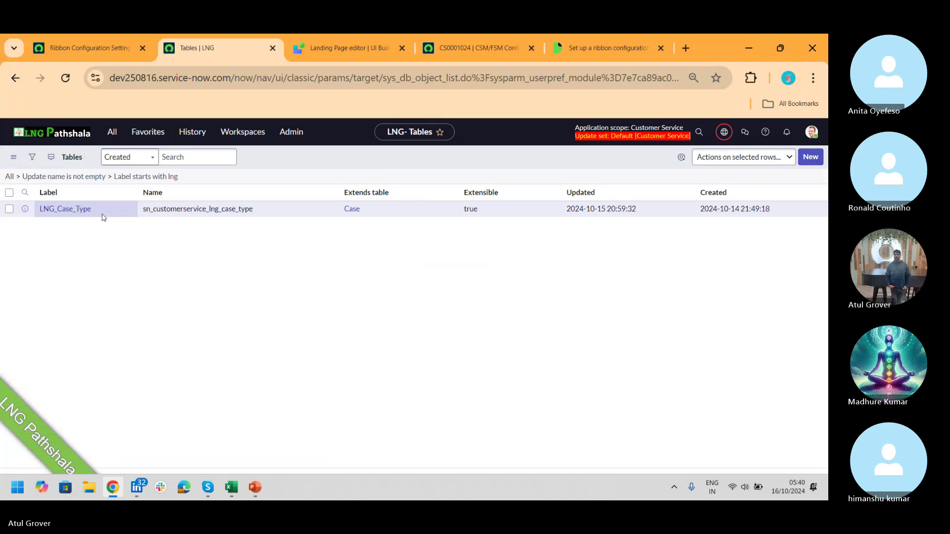
pyautogui.moveTo(280, 239); pyautogui.dragTo(165, 243)
pyautogui.hotkey('ctrl', 'c')
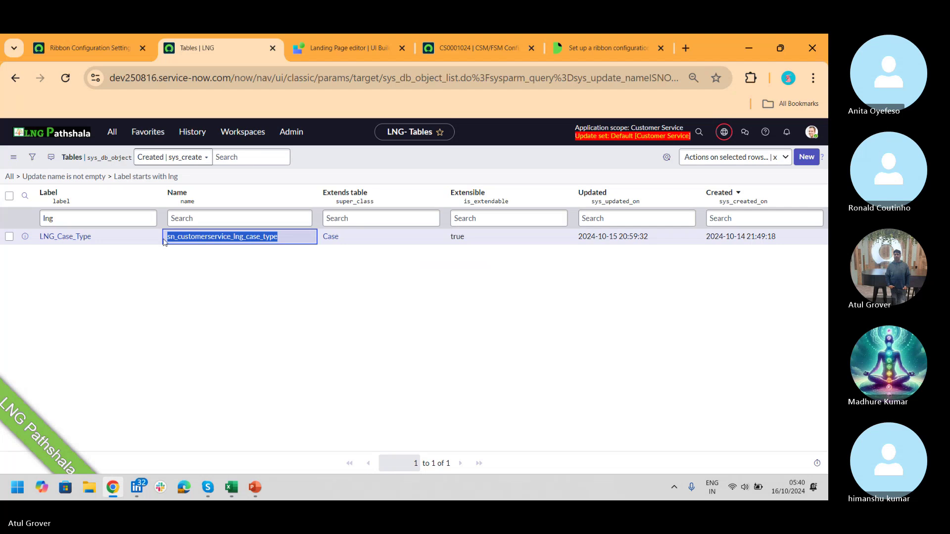
pyautogui.click(90, 49)
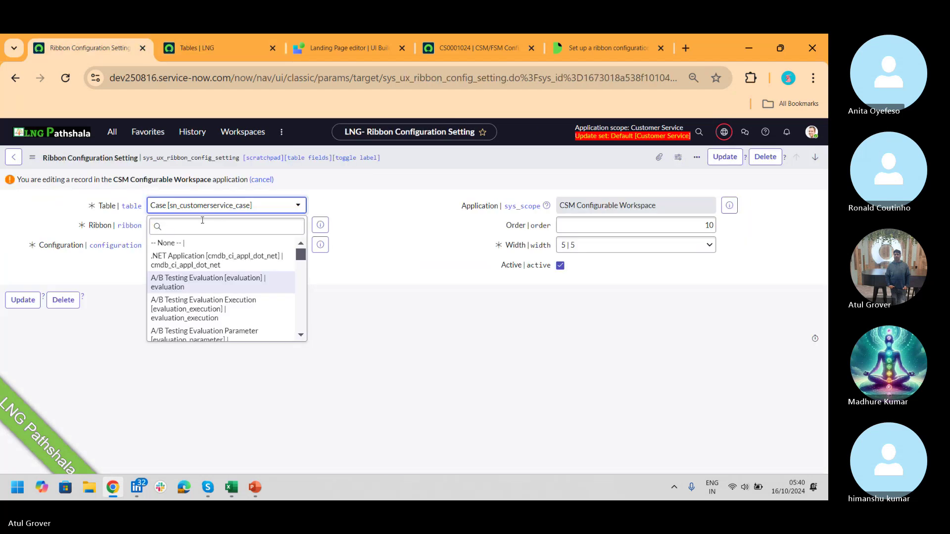
# - Set the table to LNG_Case_Type and look up the Ribbon field, which lists no settings
pyautogui.click(228, 226)
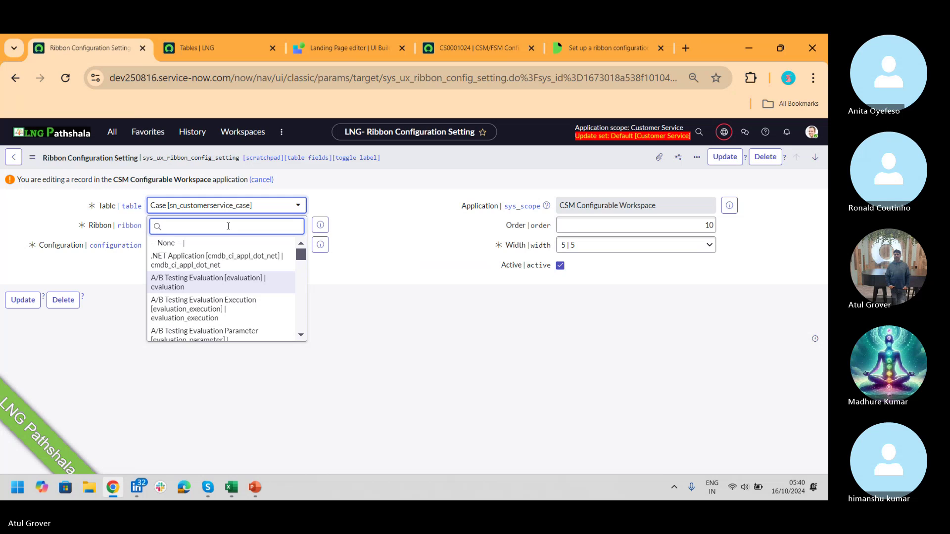
pyautogui.hotkey('ctrl', 'v')
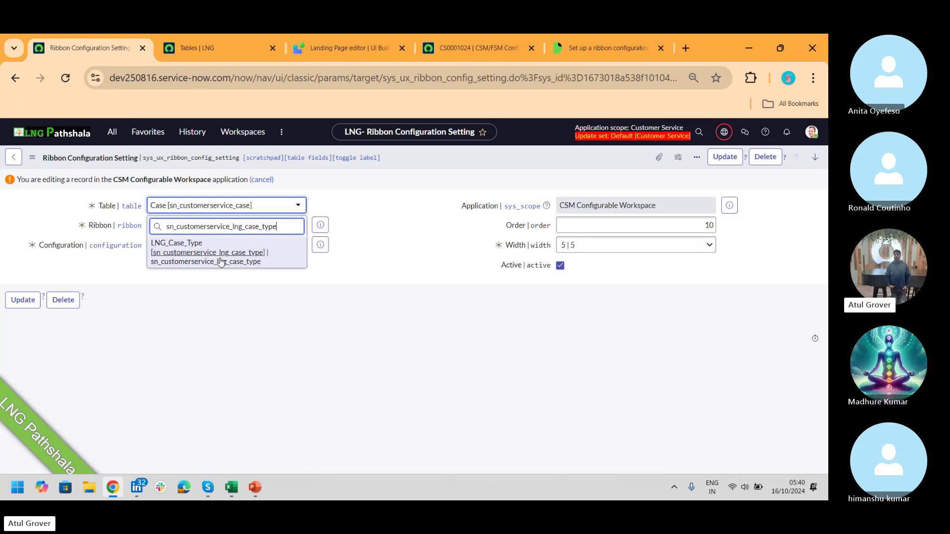
pyautogui.click(221, 261)
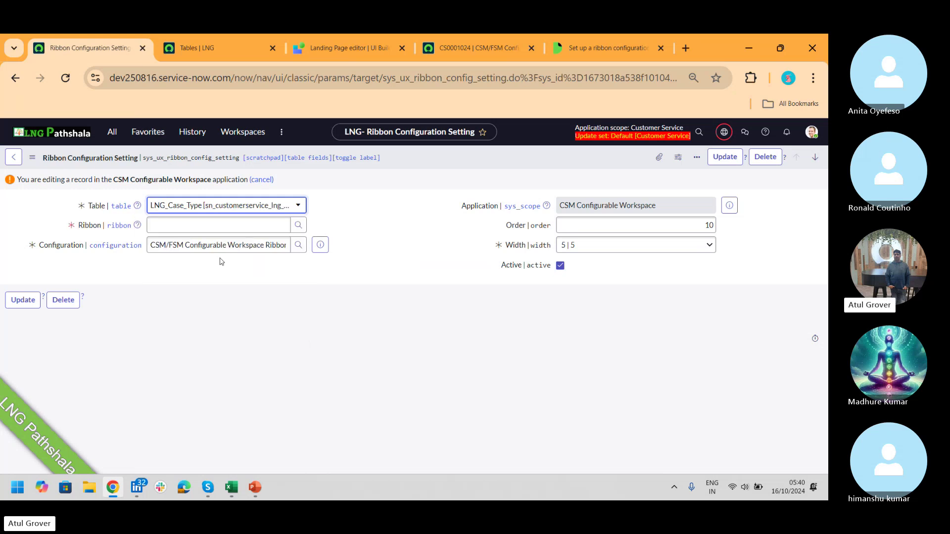
pyautogui.click(228, 224)
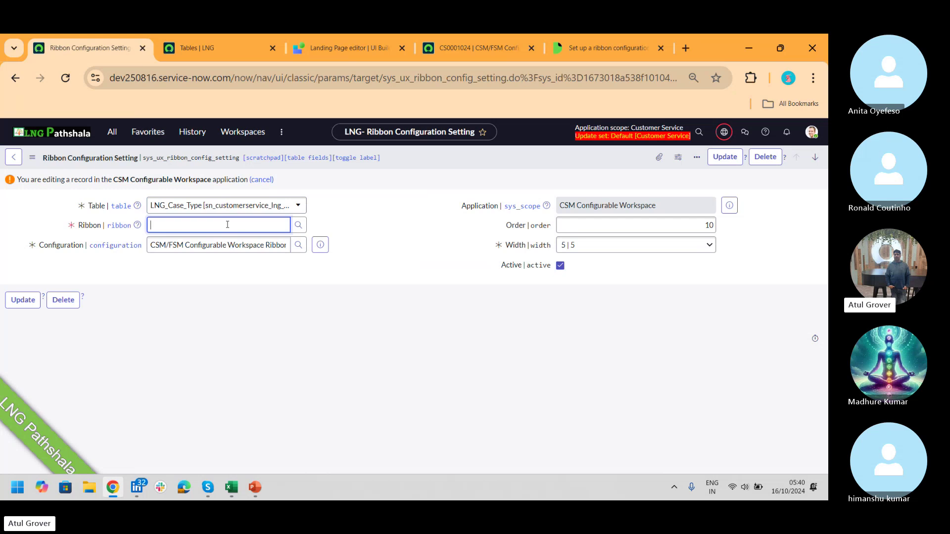
pyautogui.click(299, 224)
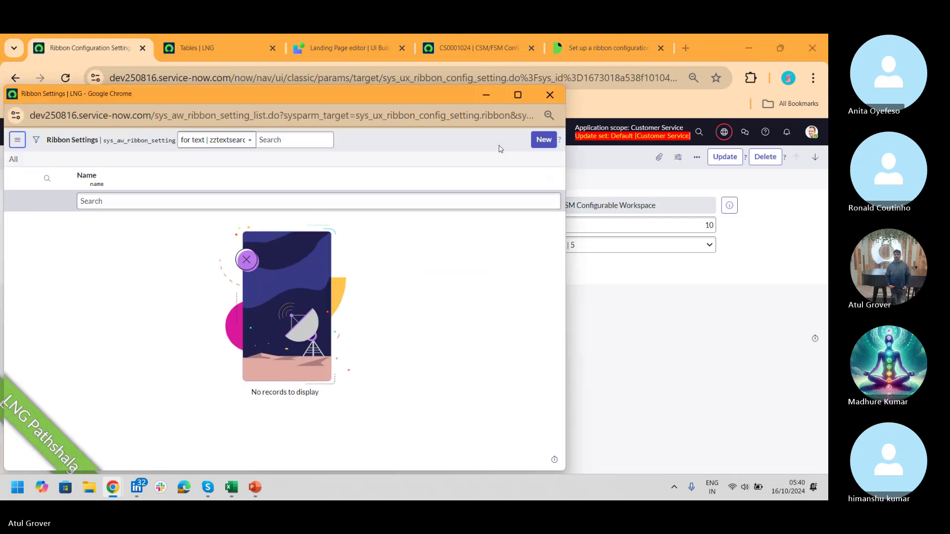
# - Close the empty lookup and open the UX Ribbon Setting list in a new tab
pyautogui.click(550, 95)
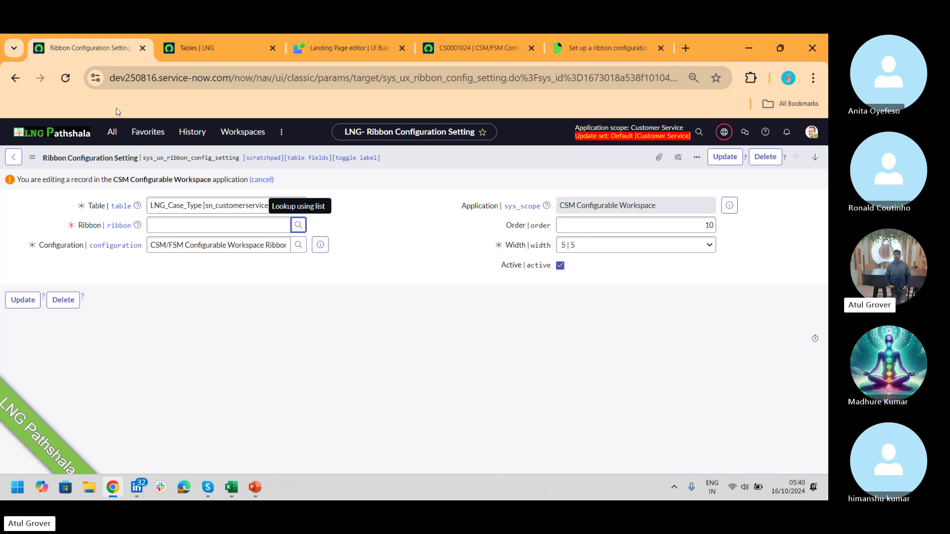
pyautogui.click(114, 132)
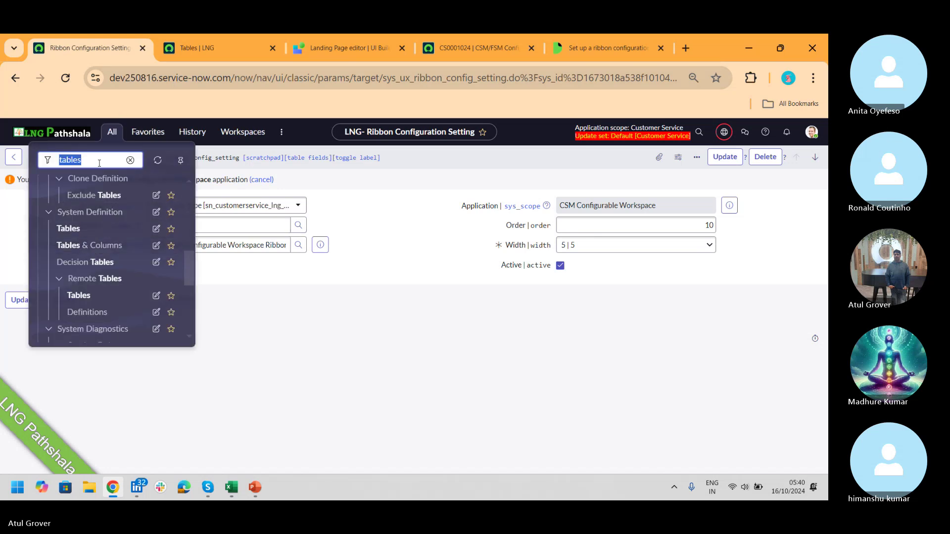
pyautogui.write('ribbon')
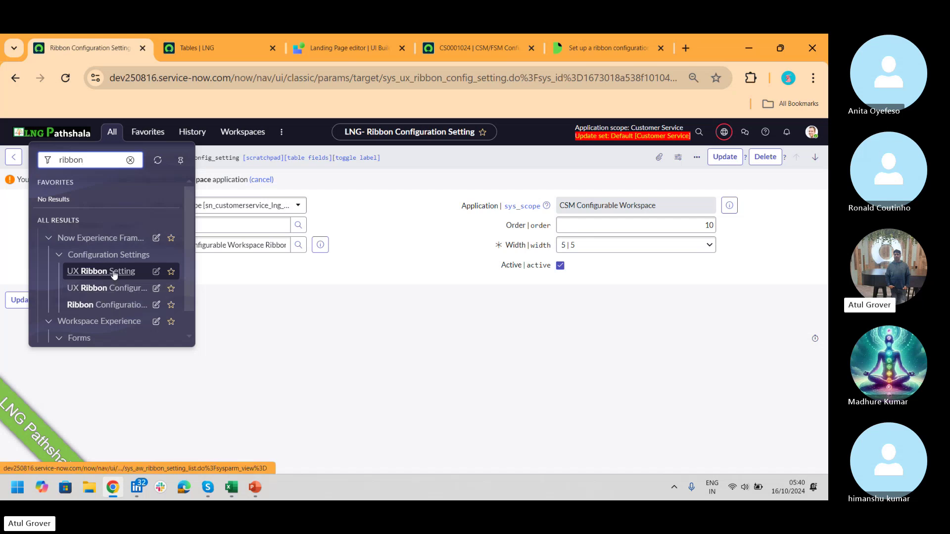
pyautogui.middleClick(111, 273)
pyautogui.click(303, 48)
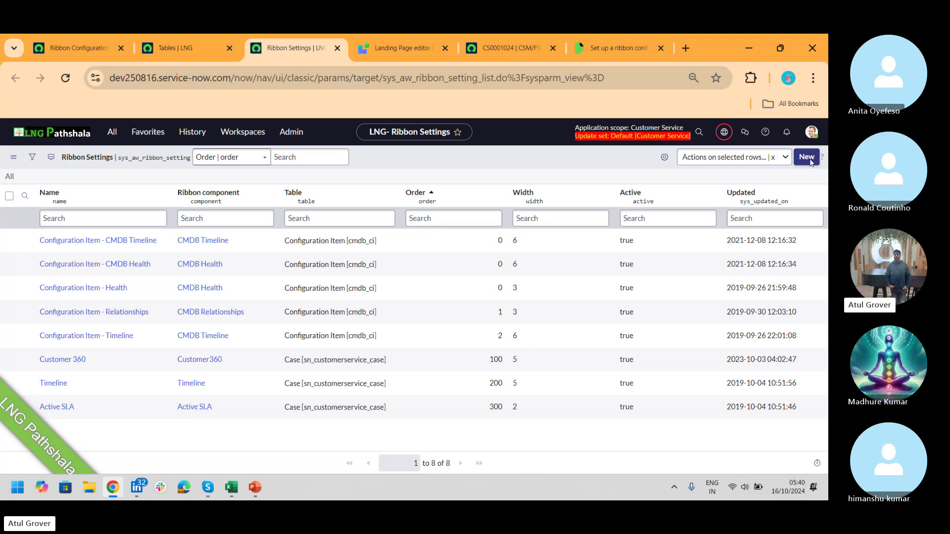
# - Create a new ribbon setting named 'LNG 360' with the Customer360 component
pyautogui.click(807, 158)
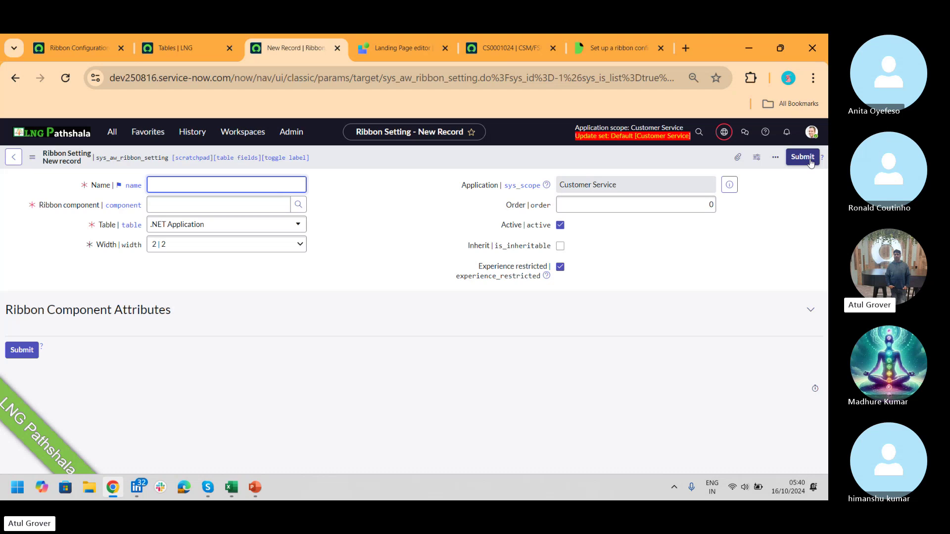
pyautogui.write('LNG 360')
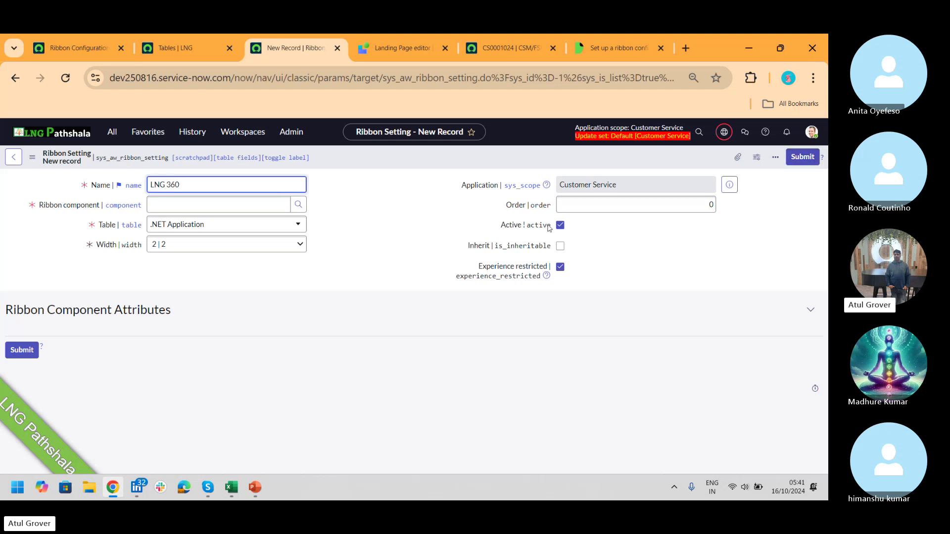
pyautogui.click(225, 207)
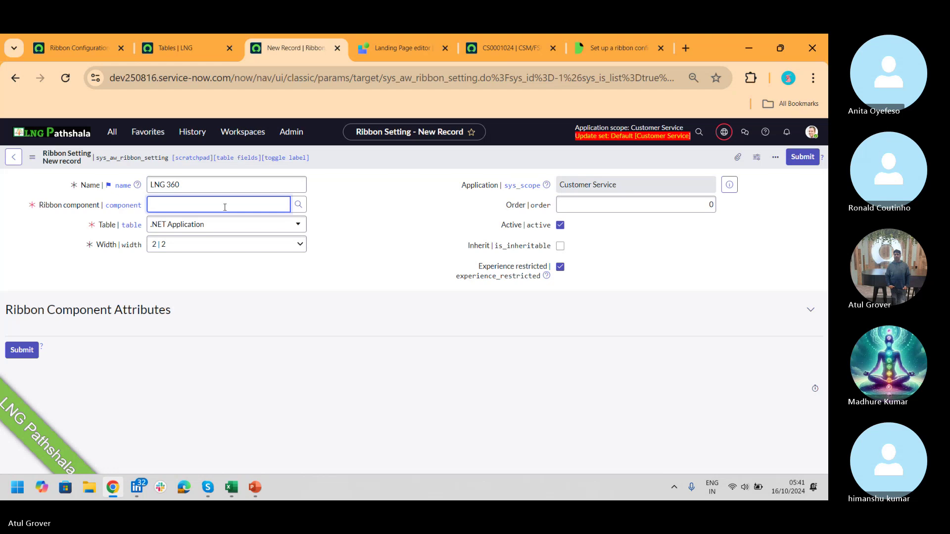
pyautogui.write('**')
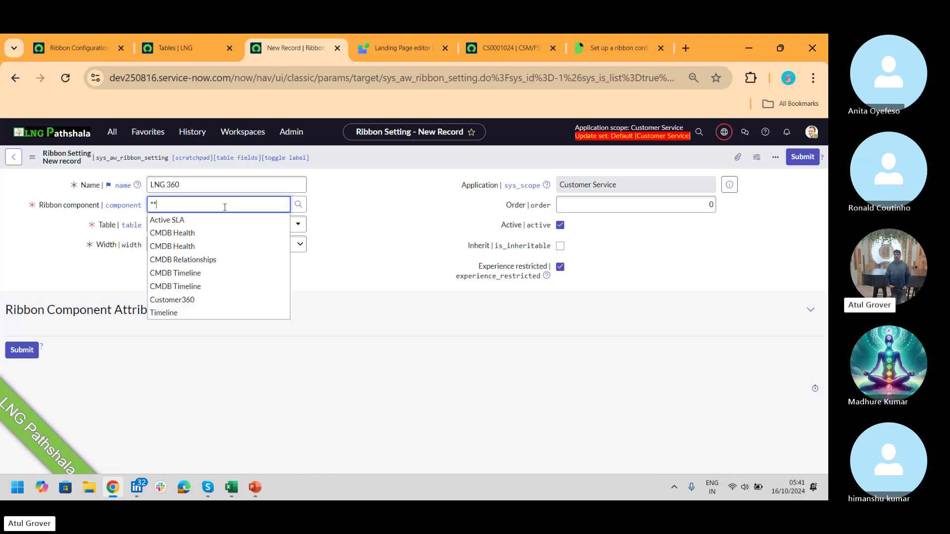
pyautogui.click(184, 300)
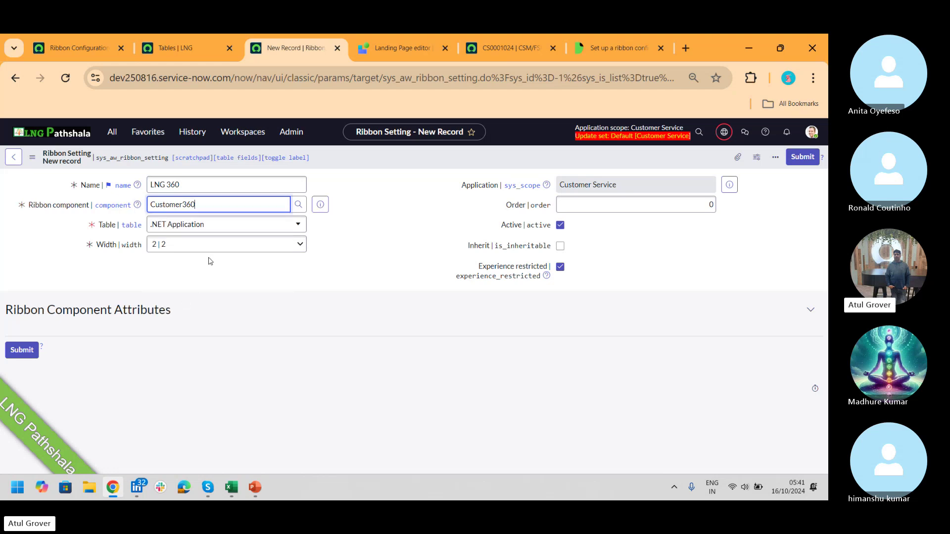
# - Set its table to LNG_Case_Type, order 100, inheritable, and save the record
pyautogui.click(211, 225)
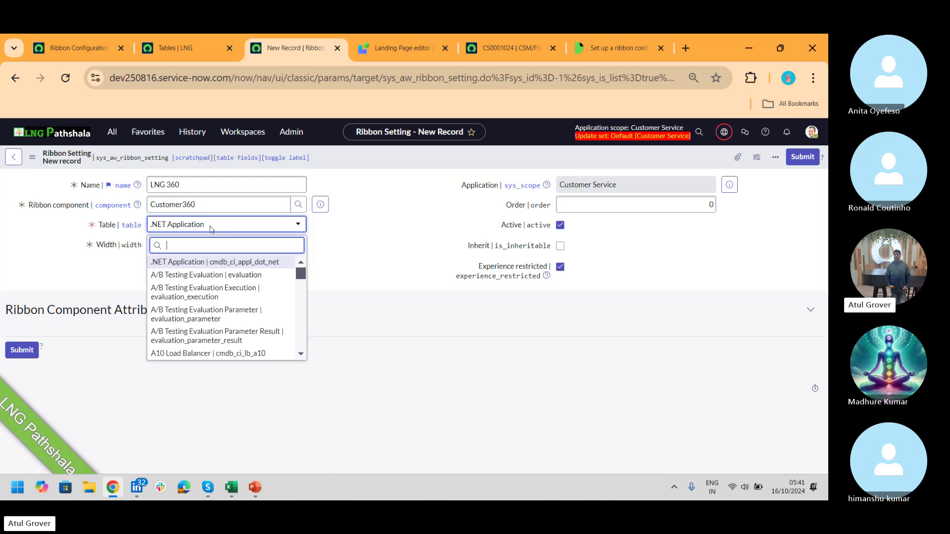
pyautogui.hotkey('ctrl', 'v')
pyautogui.click(208, 266)
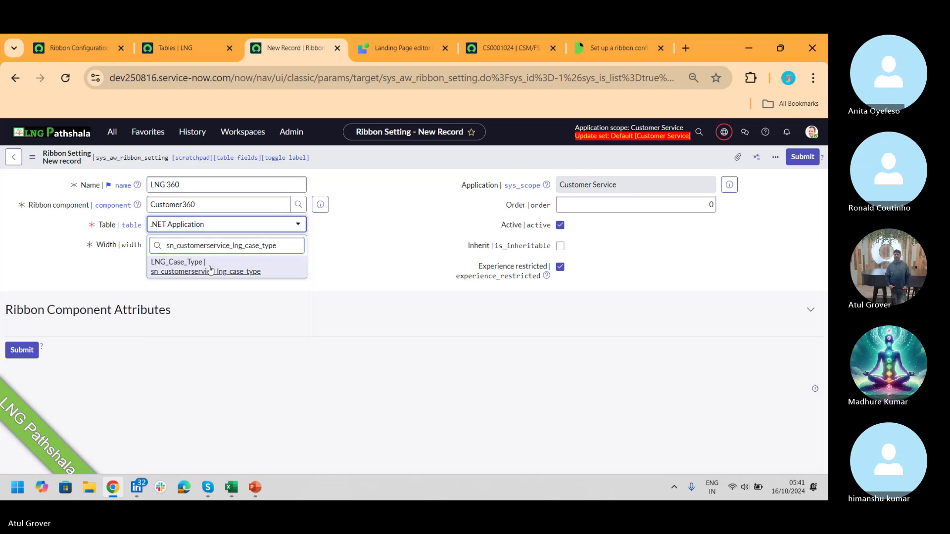
pyautogui.click(674, 232)
pyautogui.write('1')
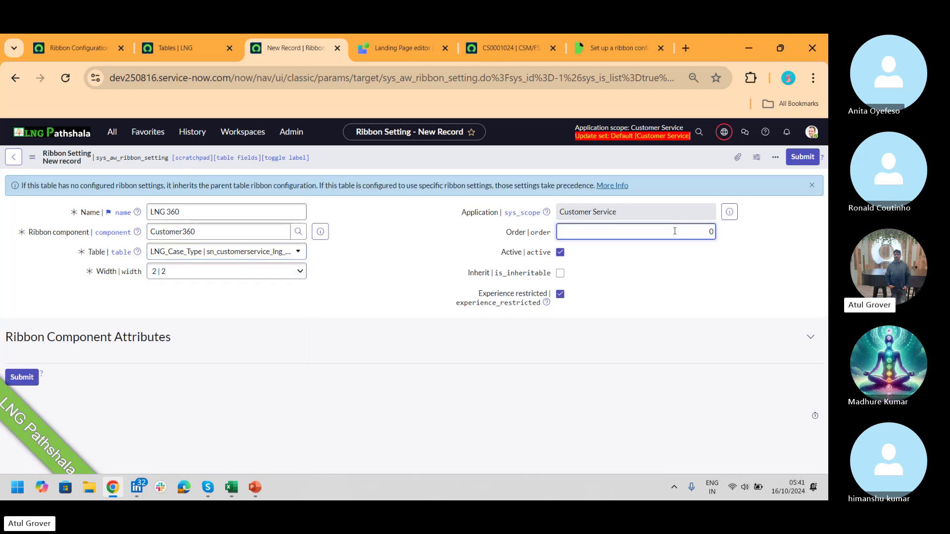
pyautogui.write('00')
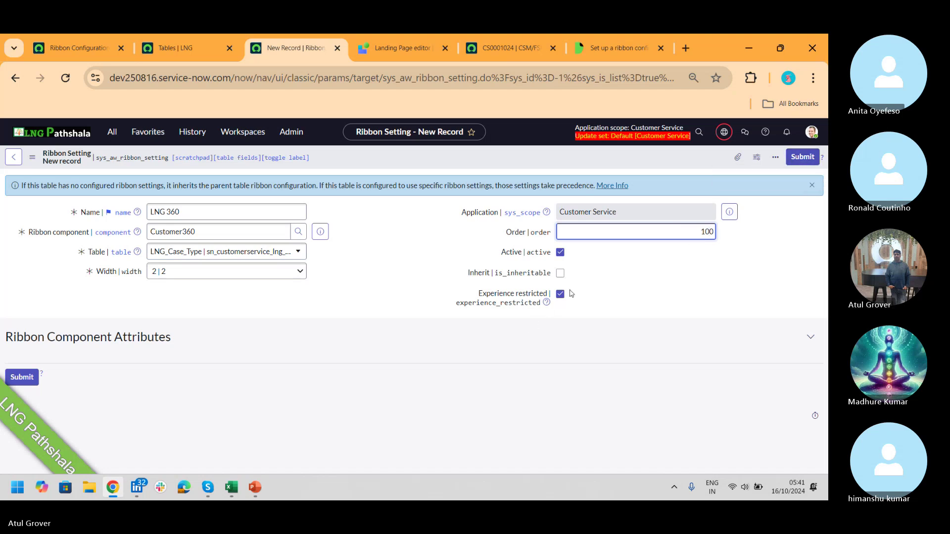
pyautogui.click(561, 273)
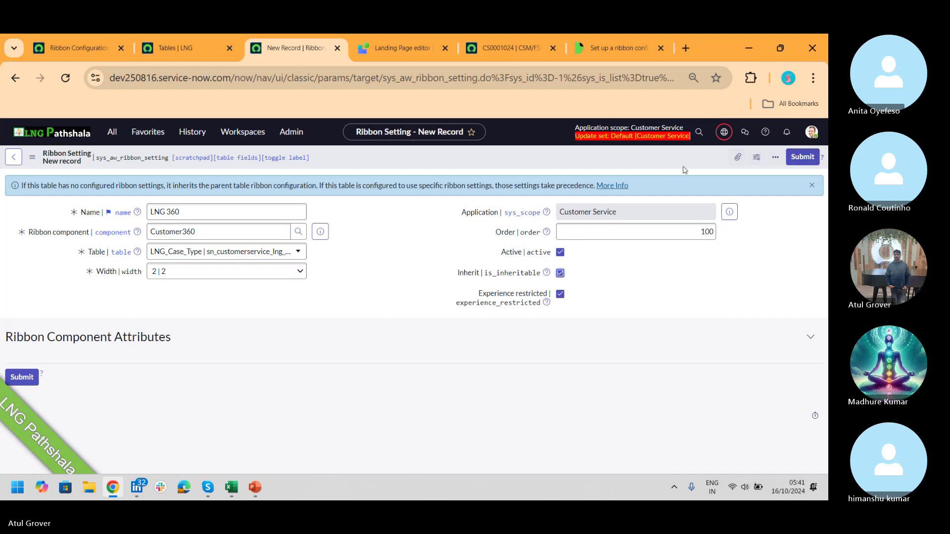
pyautogui.rightClick(569, 163)
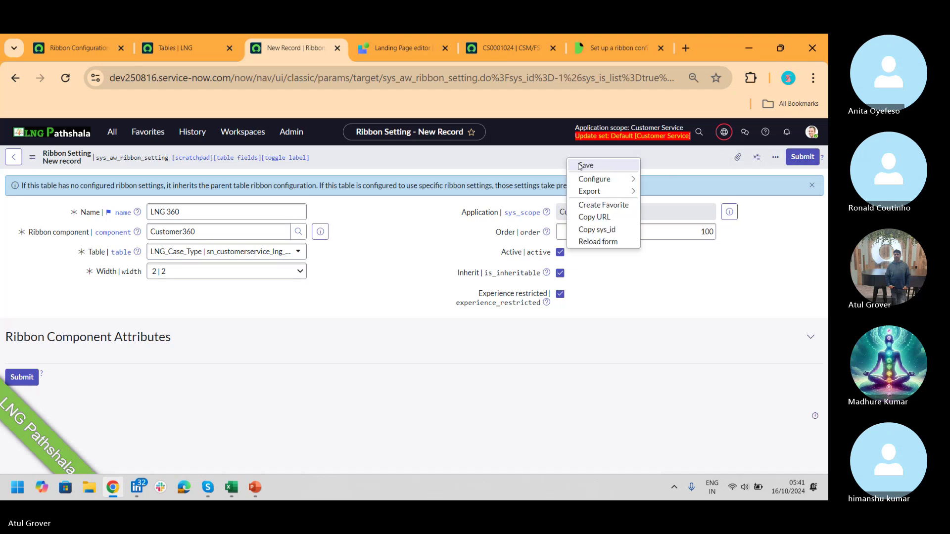
pyautogui.click(579, 166)
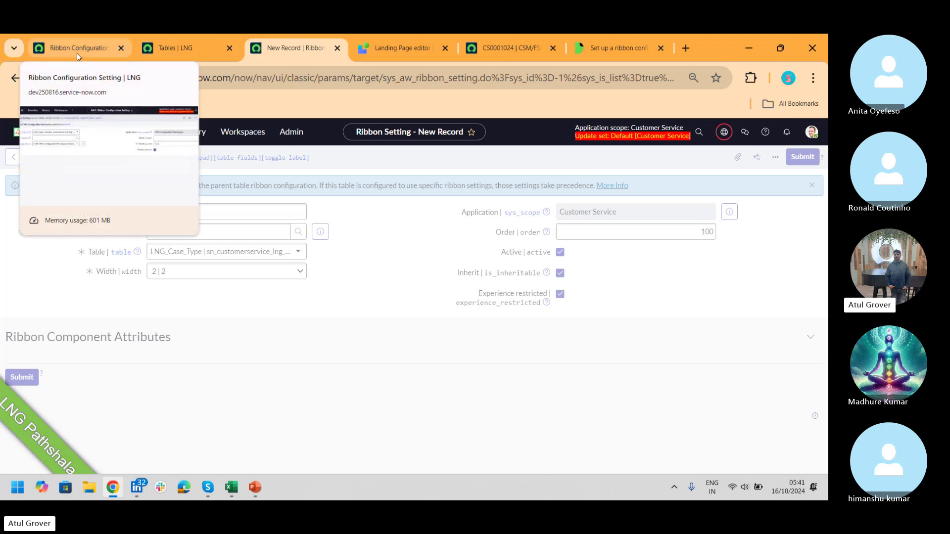
# - Back on the Ribbon Configuration Setting record, reload the form, discarding unsaved changes
pyautogui.click(77, 52)
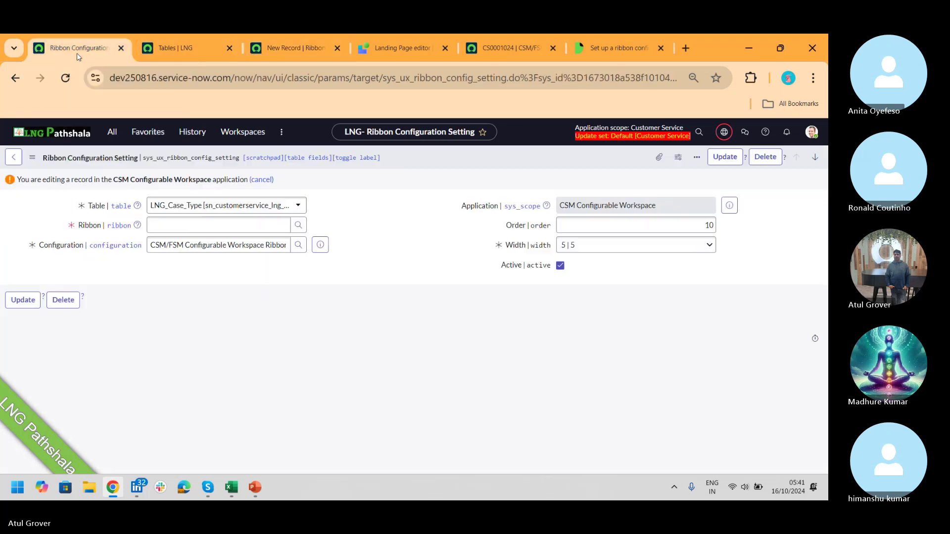
pyautogui.rightClick(430, 162)
pyautogui.click(462, 306)
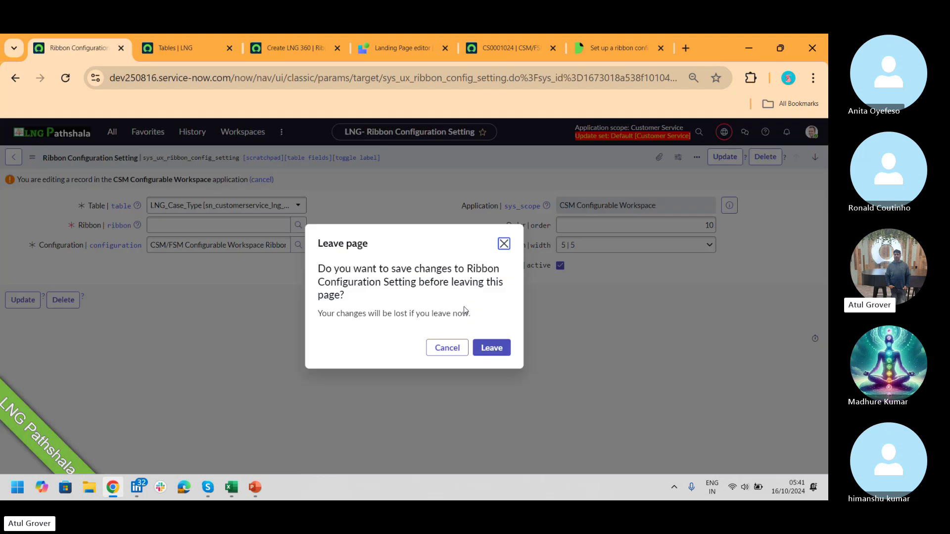
pyautogui.click(502, 354)
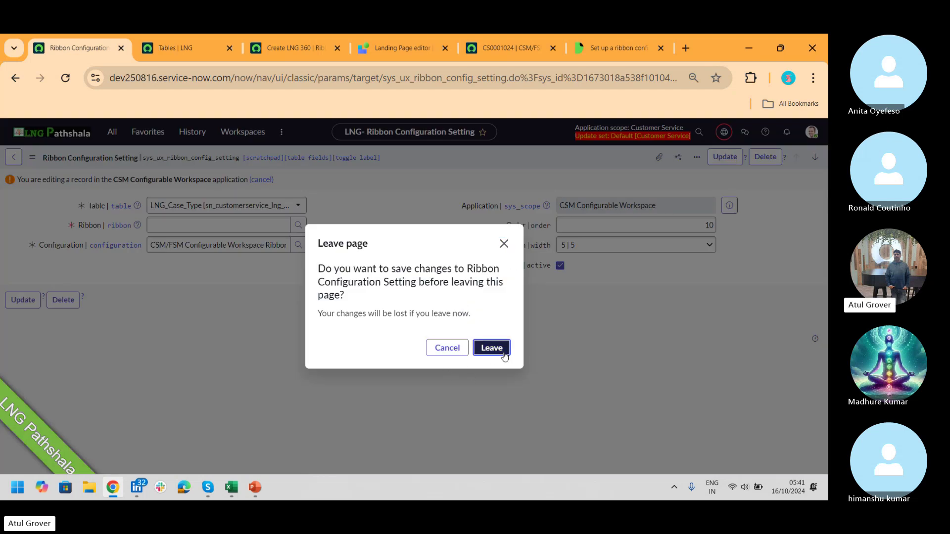
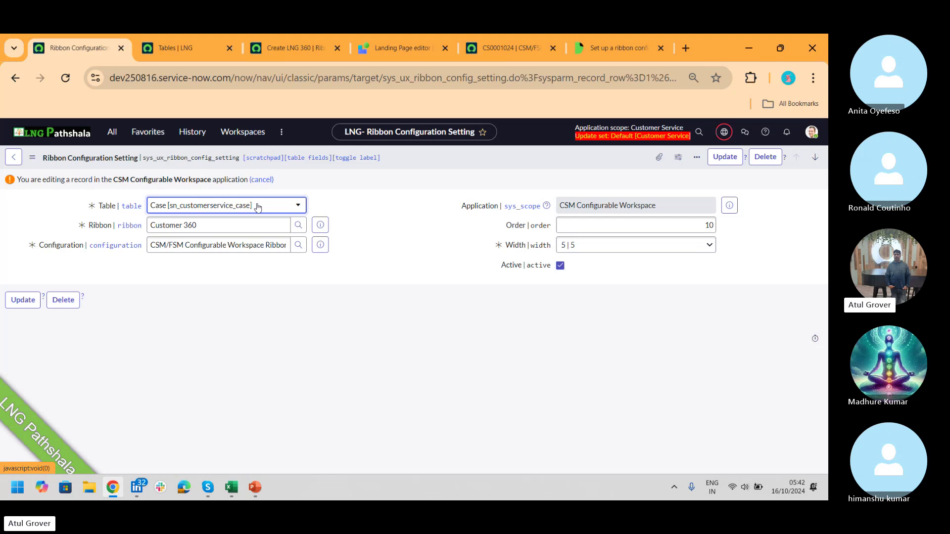
# - Set the setting's table to LNG_Case_Type and leave the Ribbon field empty after trying 'LNG'
pyautogui.click(257, 207)
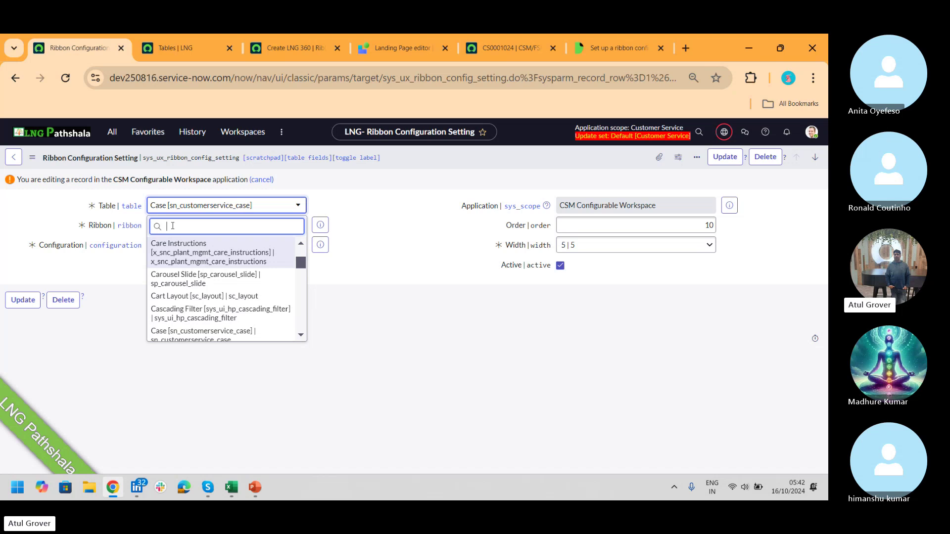
pyautogui.write('sn_customerservice_lng_case_type')
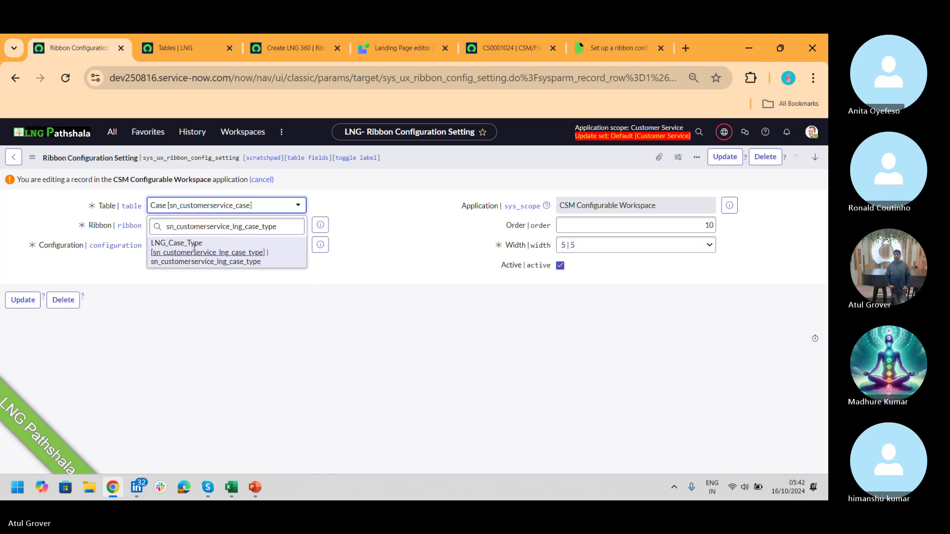
pyautogui.click(194, 248)
pyautogui.click(209, 222)
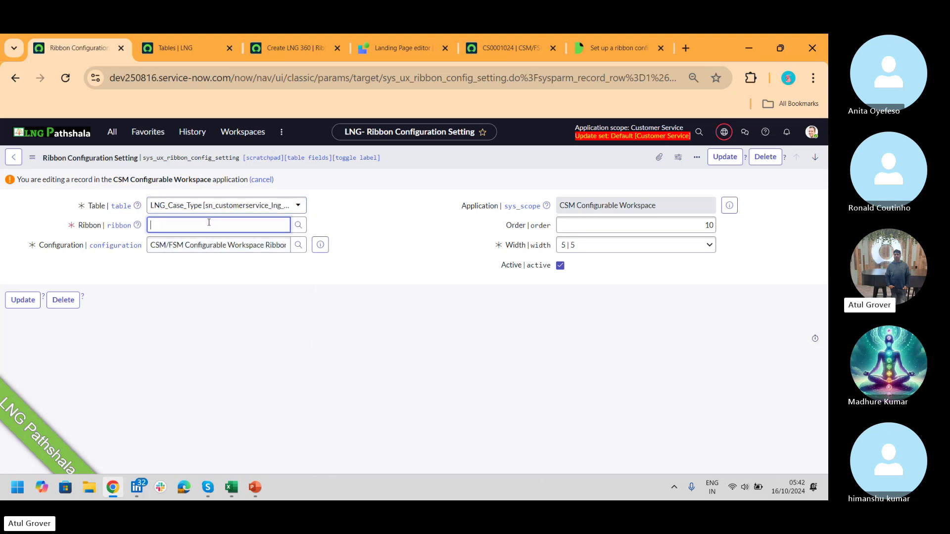
pyautogui.write('LNG')
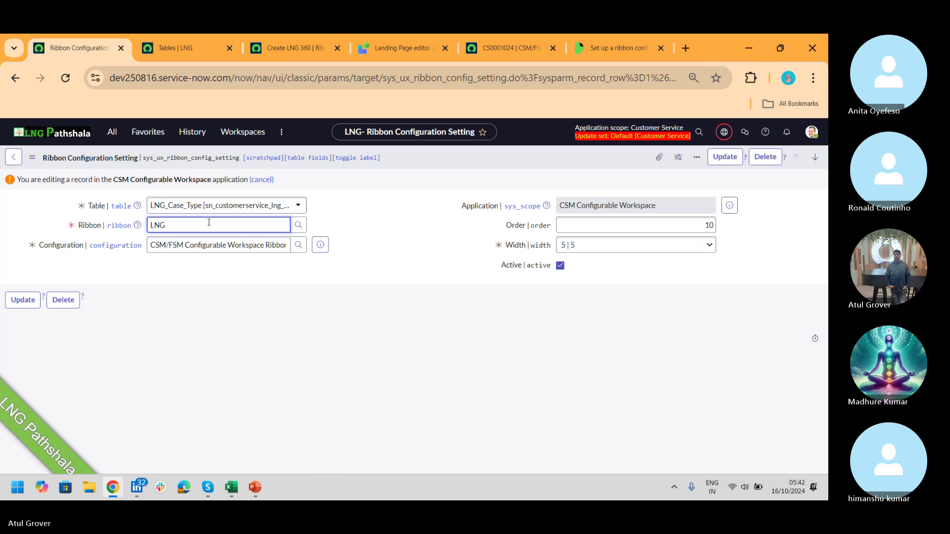
pyautogui.press('BackSpace')
pyautogui.press('BackSpace')
pyautogui.press('BackSpace')
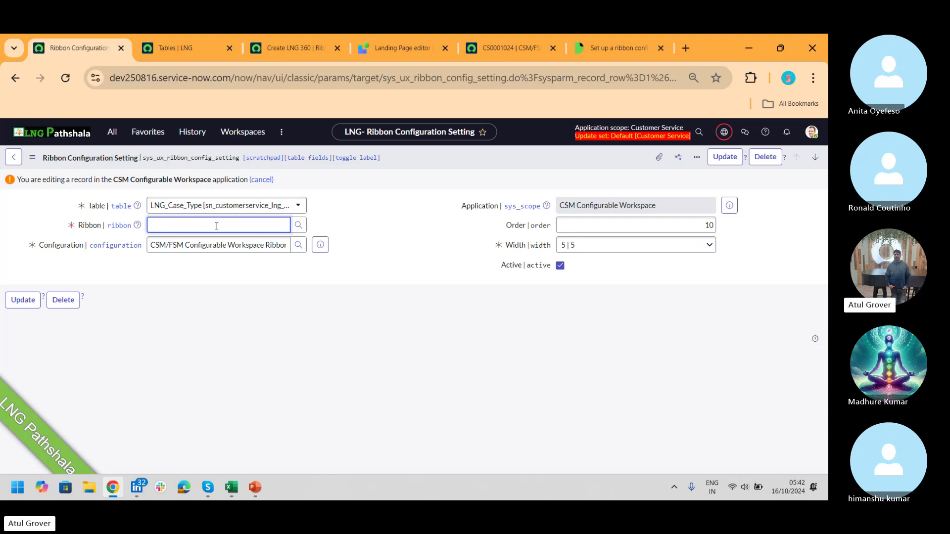
pyautogui.press('BackSpace')
pyautogui.press('BackSpace')
pyautogui.write('LNG')
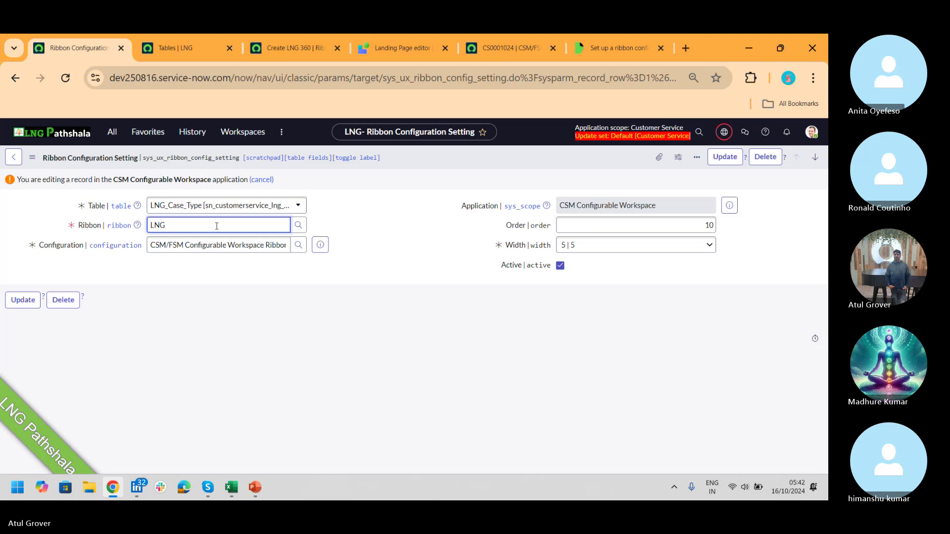
pyautogui.press('BackSpace')
pyautogui.press('BackSpace')
pyautogui.press('BackSpace')
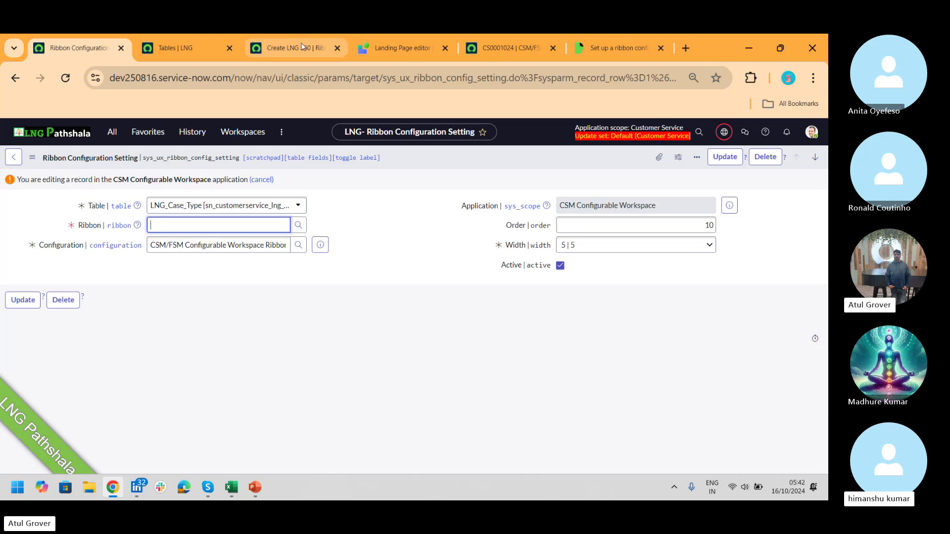
# - On the LNG 360 ribbon setting, set the primary user to Assigned to
pyautogui.click(297, 47)
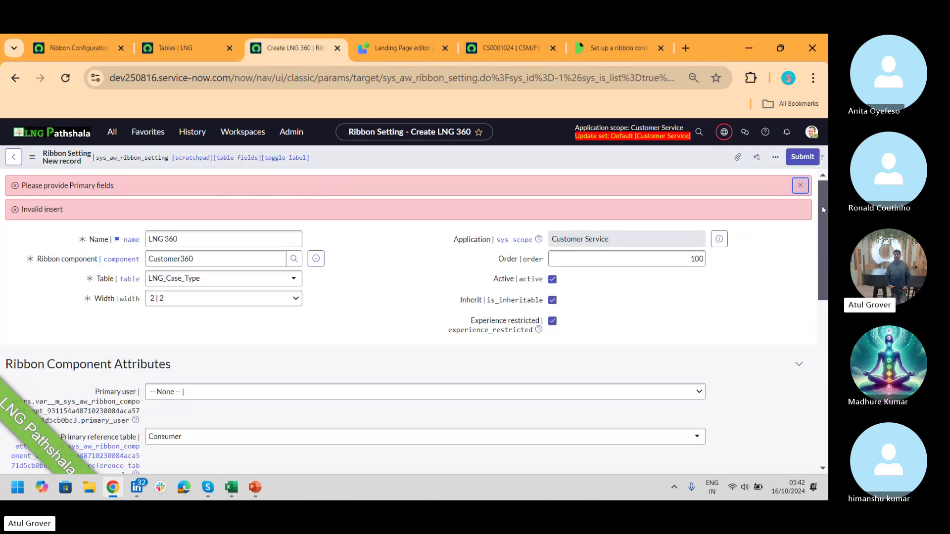
pyautogui.moveTo(821, 207); pyautogui.dragTo(820, 275)
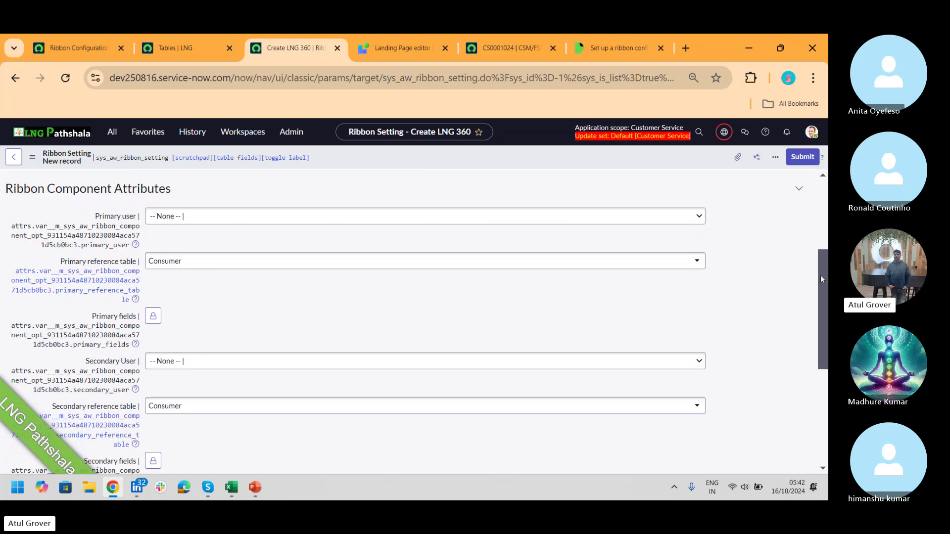
pyautogui.click(190, 223)
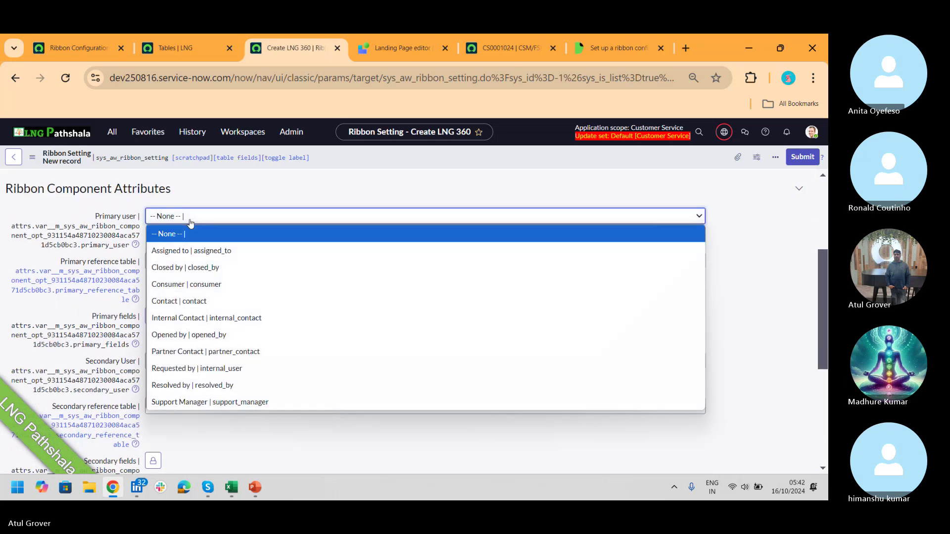
pyautogui.click(203, 252)
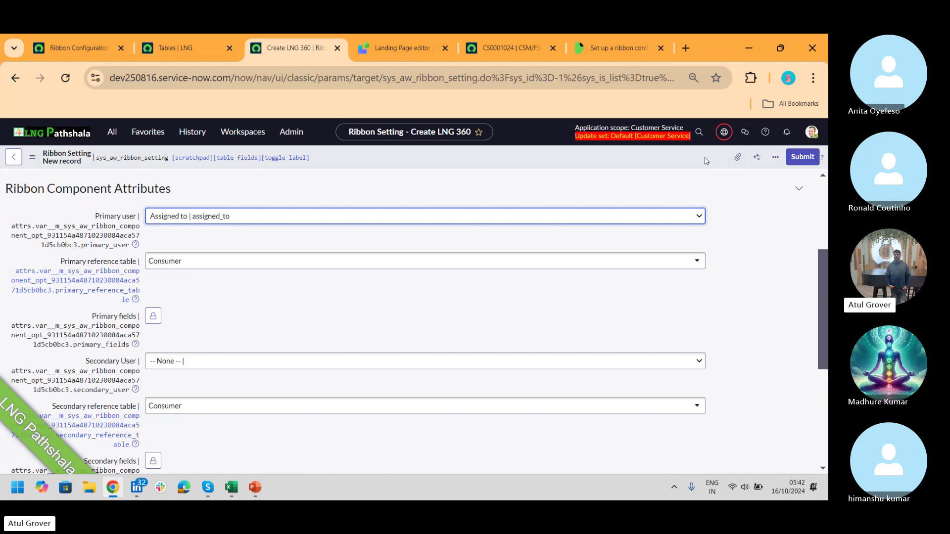
# - Unlock the primary fields, add Name and Email, and submit the LNG 360 setting
pyautogui.click(773, 158)
pyautogui.click(731, 164)
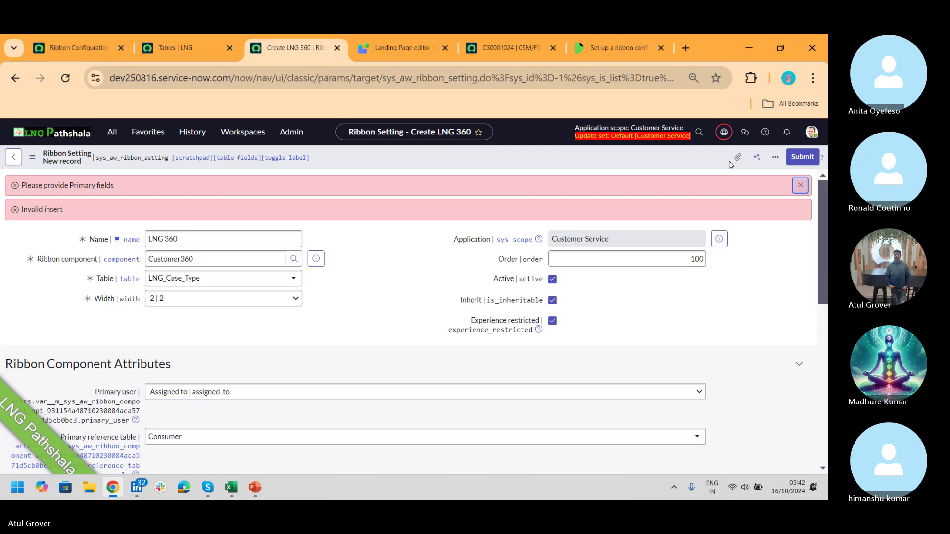
pyautogui.moveTo(823, 205); pyautogui.dragTo(826, 265)
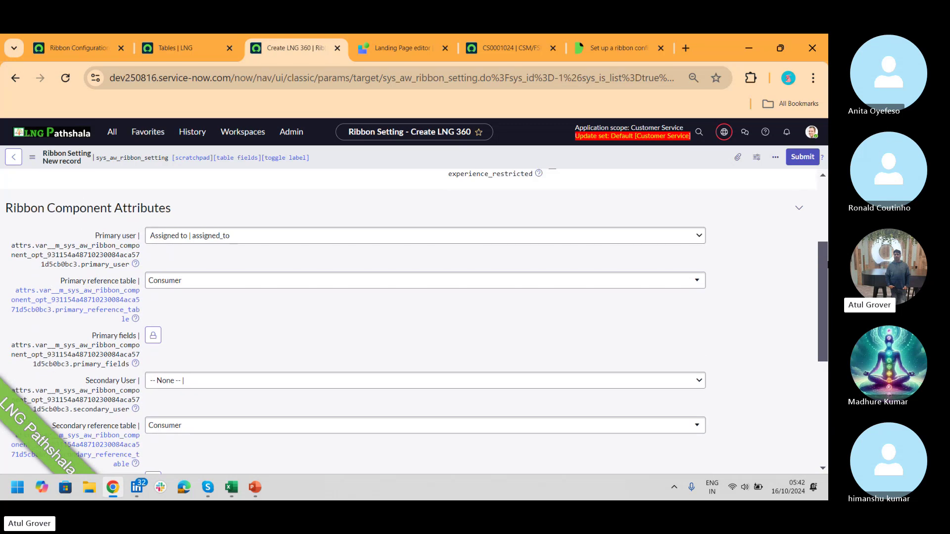
pyautogui.click(153, 336)
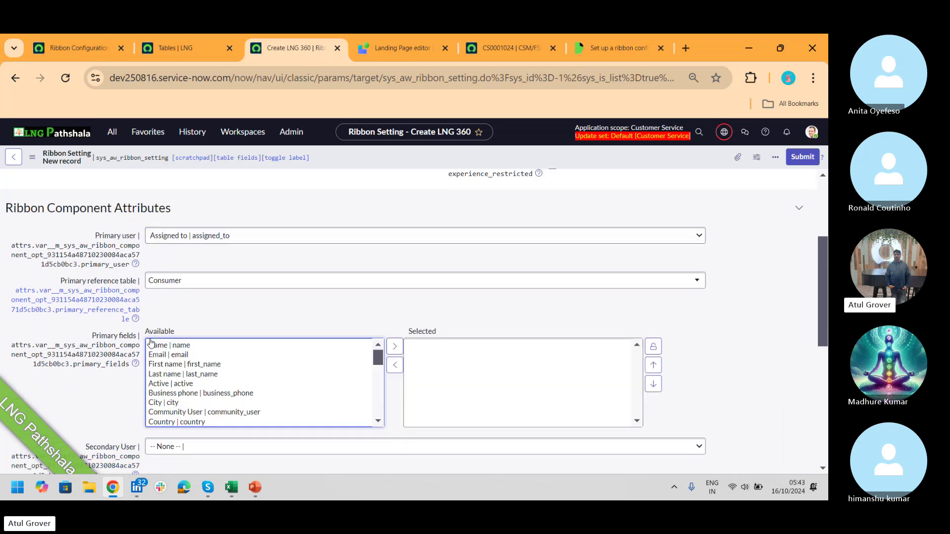
pyautogui.doubleClick(184, 346)
pyautogui.doubleClick(170, 345)
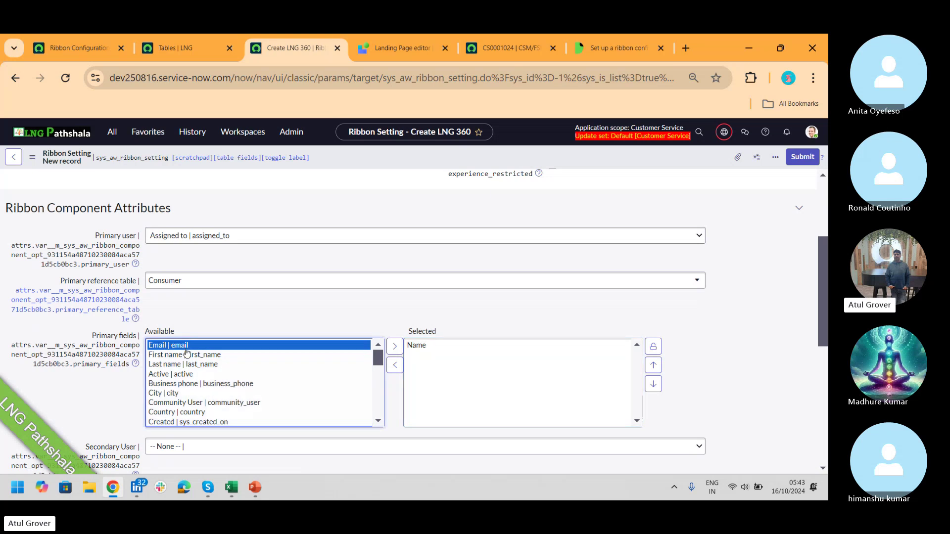
pyautogui.click(653, 346)
pyautogui.click(802, 156)
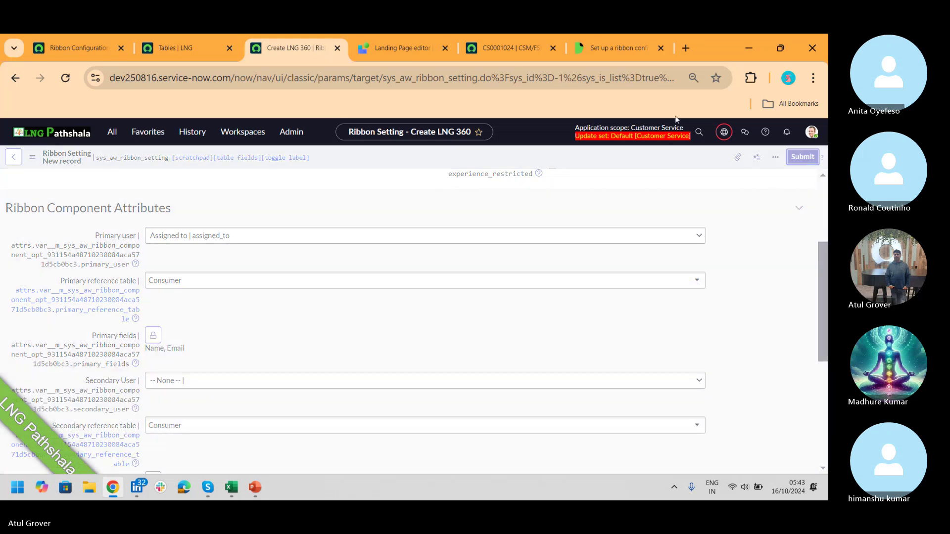
pyautogui.click(493, 50)
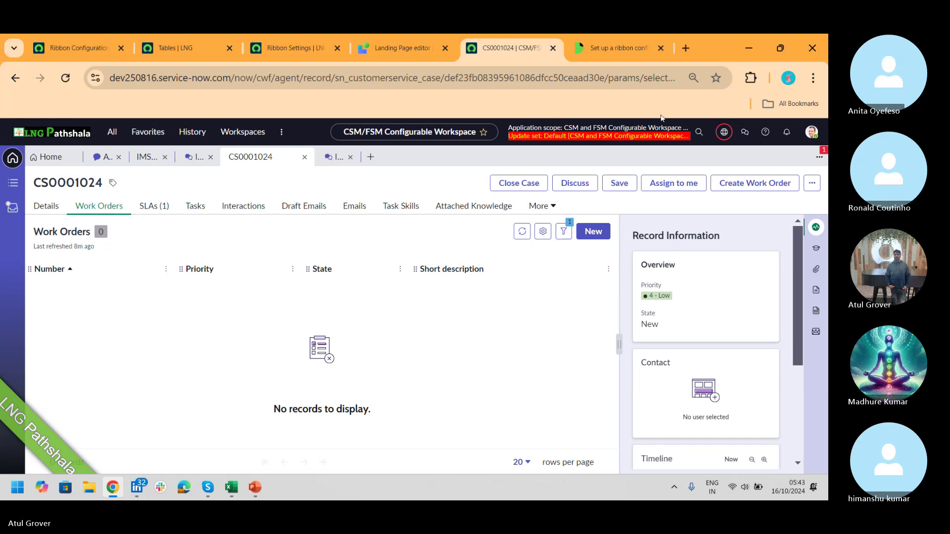
# - Set the LNG_Case_Type configuration's Ribbon to LNG 360 and update the record
pyautogui.click(297, 48)
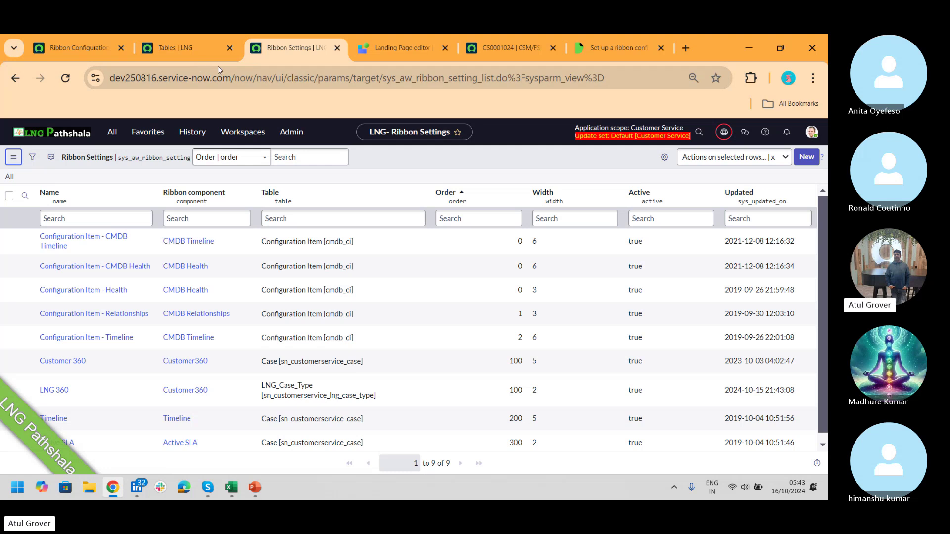
pyautogui.click(82, 46)
pyautogui.write('ln')
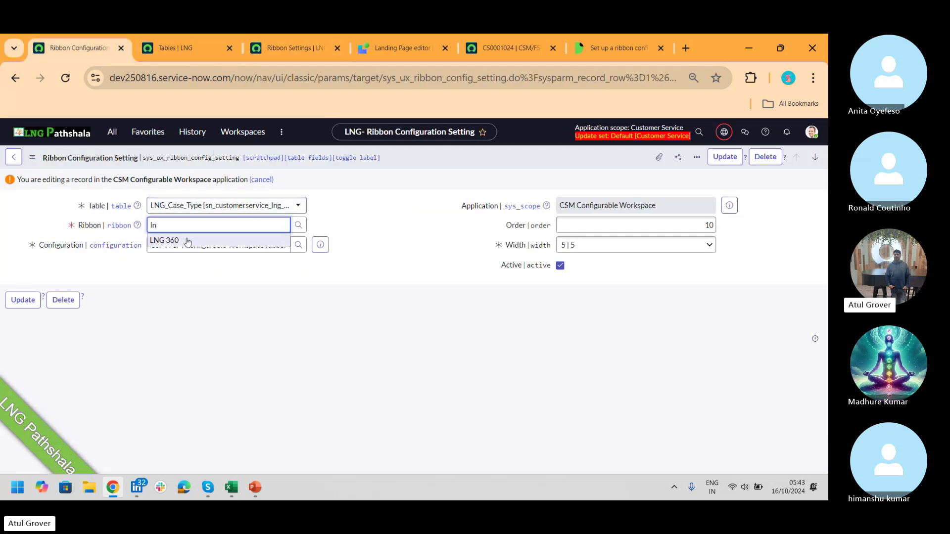
pyautogui.click(187, 240)
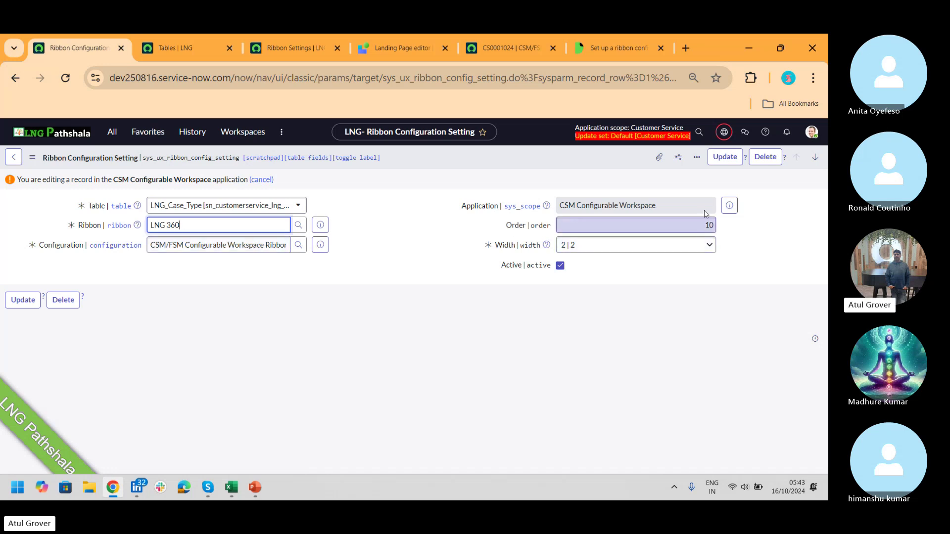
pyautogui.click(723, 157)
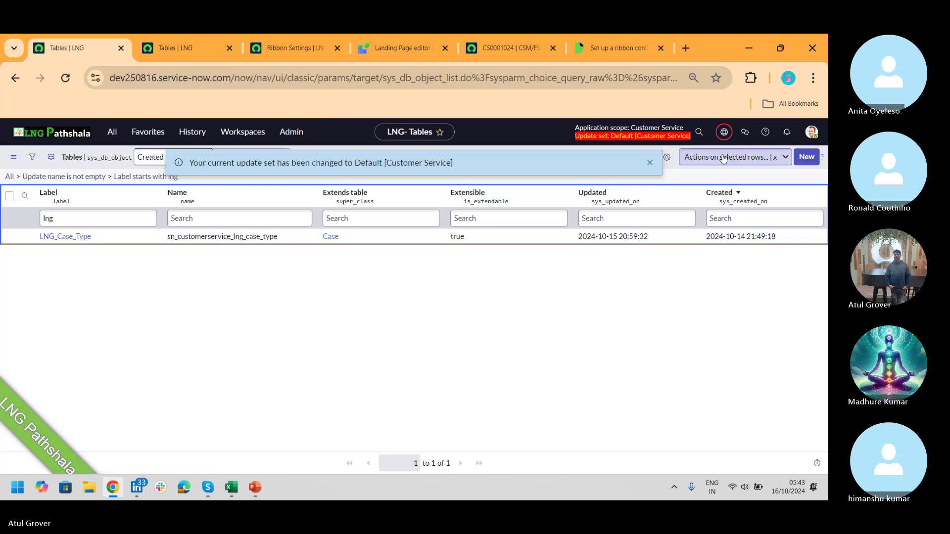
# - Reload case CS0001024 in the workspace, then open the Cases – All list
pyautogui.click(501, 49)
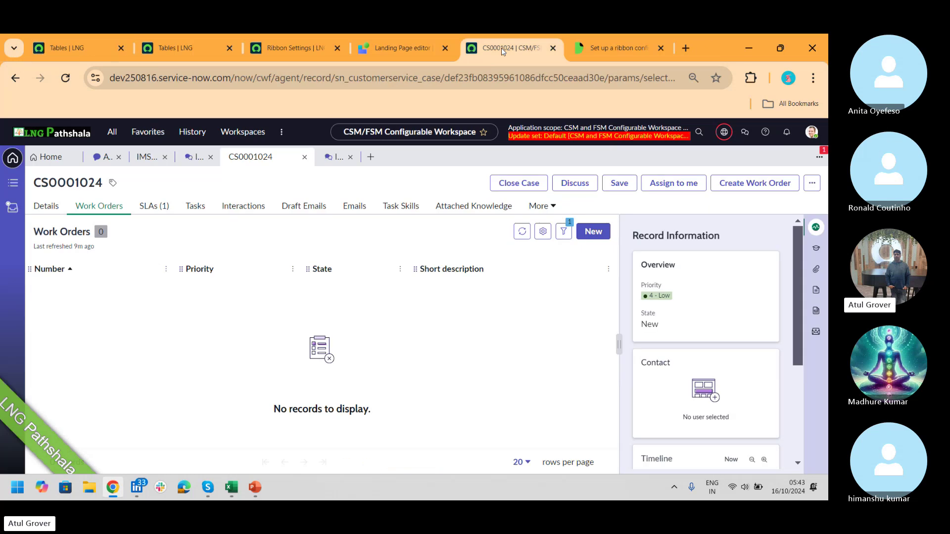
pyautogui.click(66, 79)
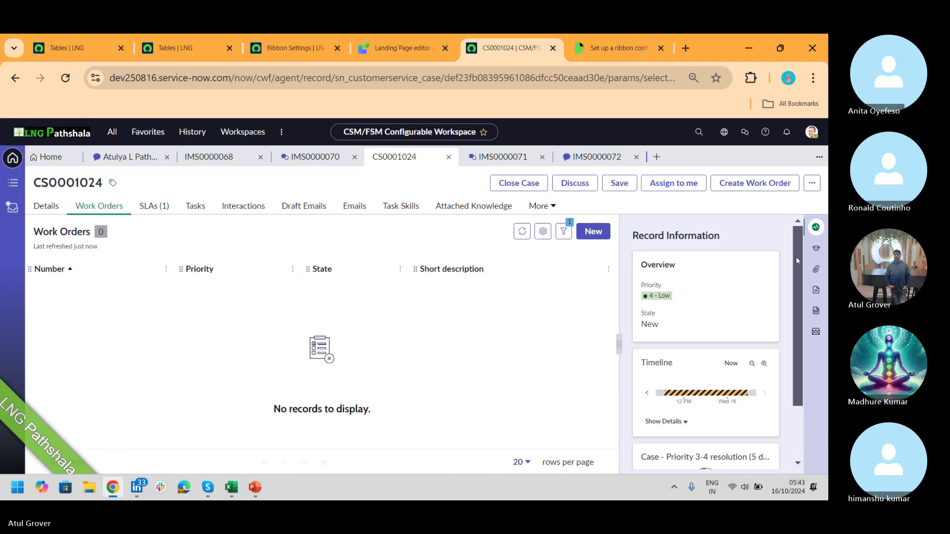
pyautogui.moveTo(797, 257); pyautogui.dragTo(795, 355)
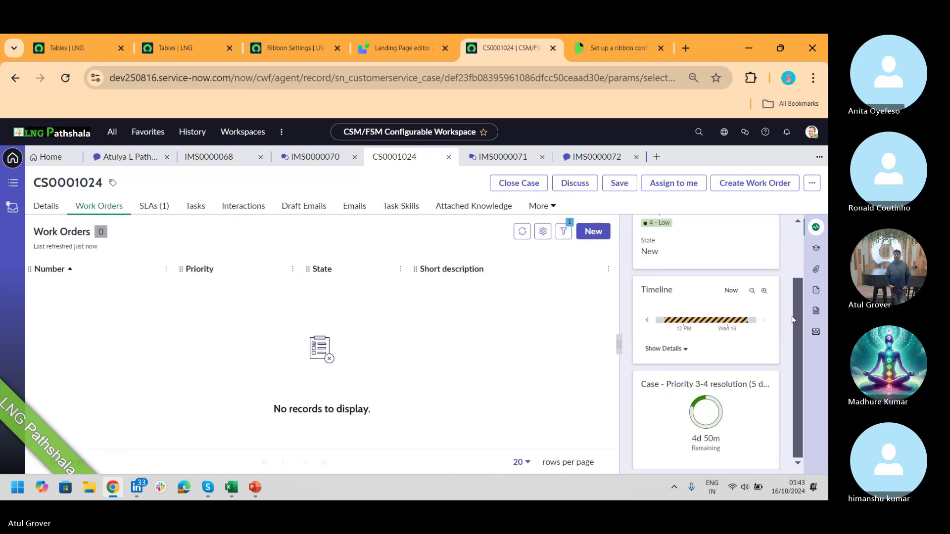
pyautogui.moveTo(792, 319); pyautogui.dragTo(791, 246)
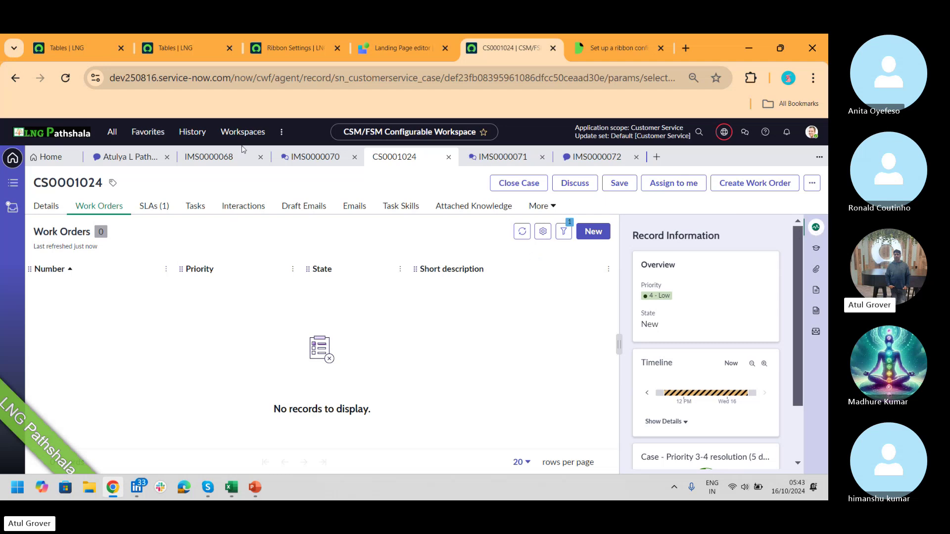
pyautogui.click(13, 183)
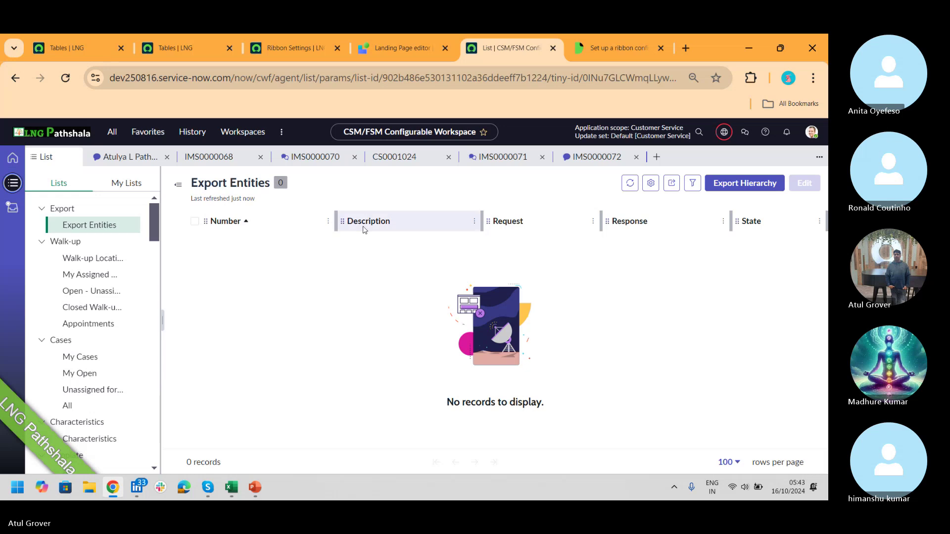
pyautogui.click(67, 405)
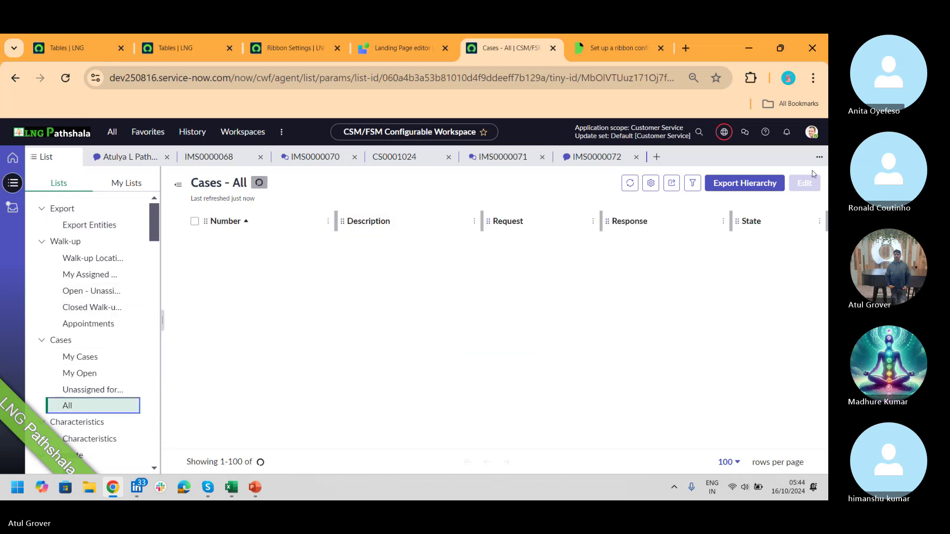
# - Start a new case and set its assignment group to CISCSM_Batch1
pyautogui.click(803, 183)
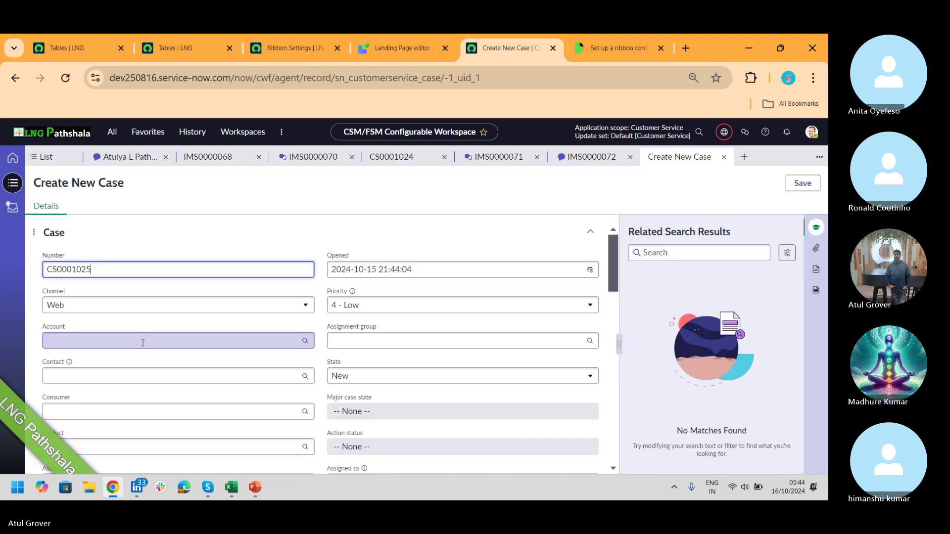
pyautogui.click(364, 334)
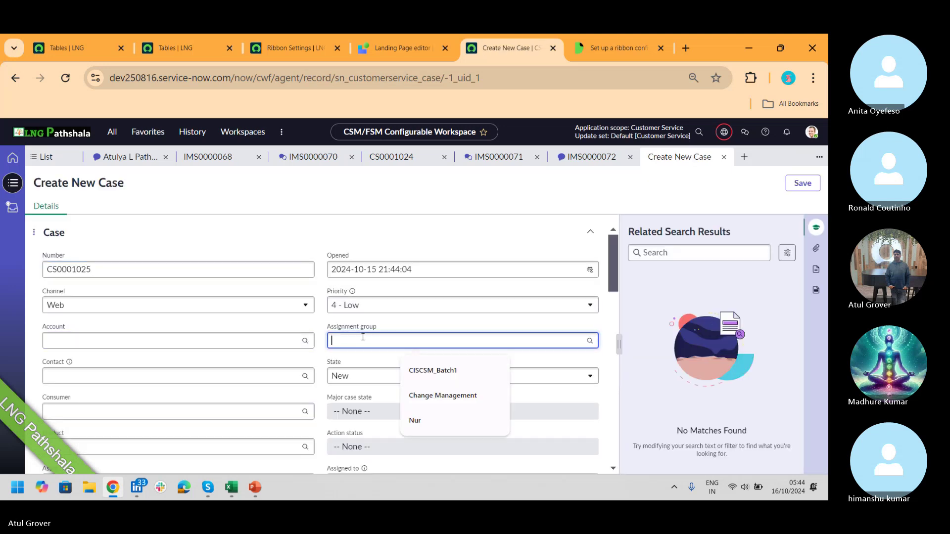
pyautogui.click(348, 372)
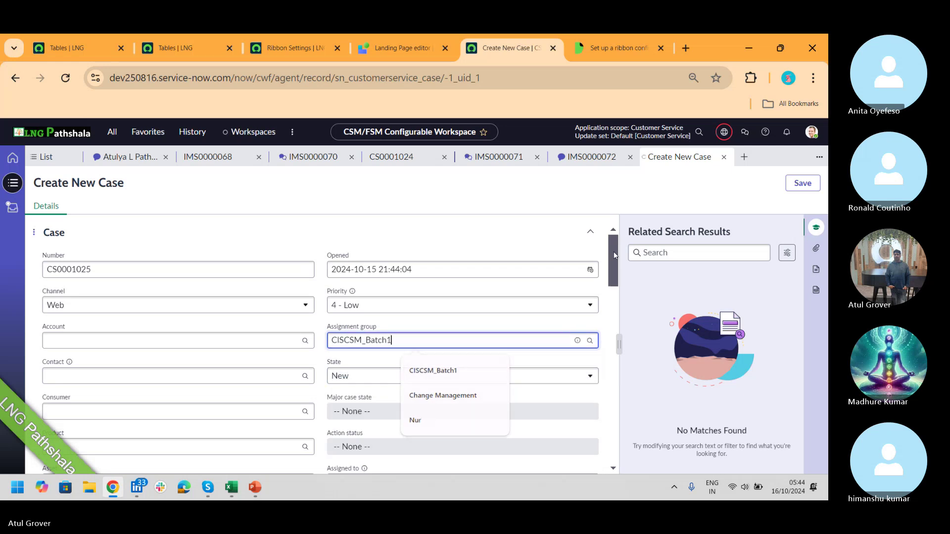
pyautogui.moveTo(615, 256); pyautogui.dragTo(609, 282)
# - Assign the case to the matching user, pick the suggested consumer, and save it
pyautogui.click(387, 337)
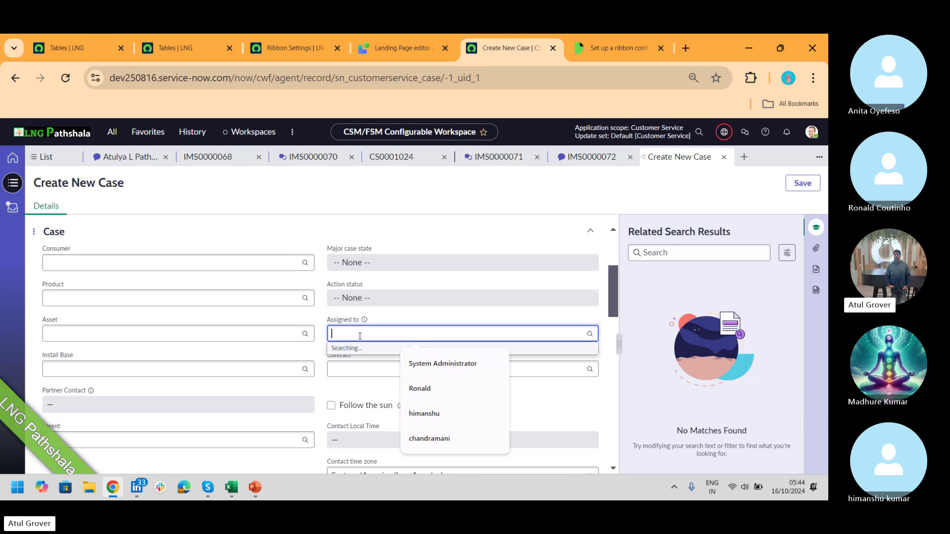
pyautogui.write('ro')
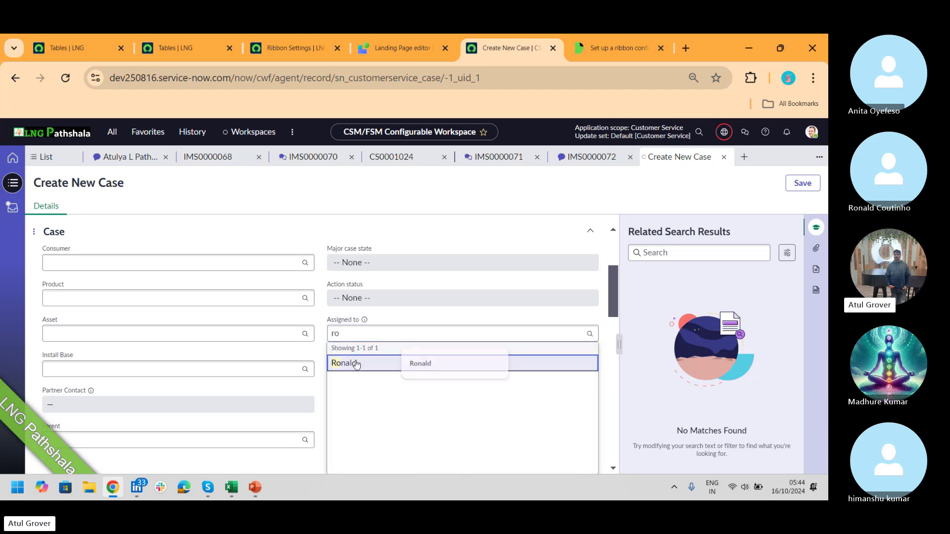
pyautogui.click(346, 363)
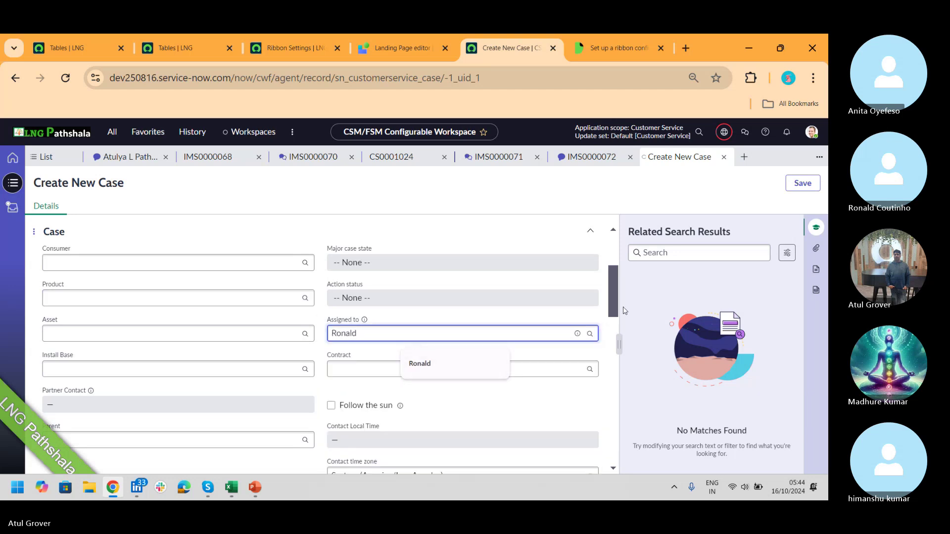
pyautogui.moveTo(613, 305); pyautogui.dragTo(616, 263)
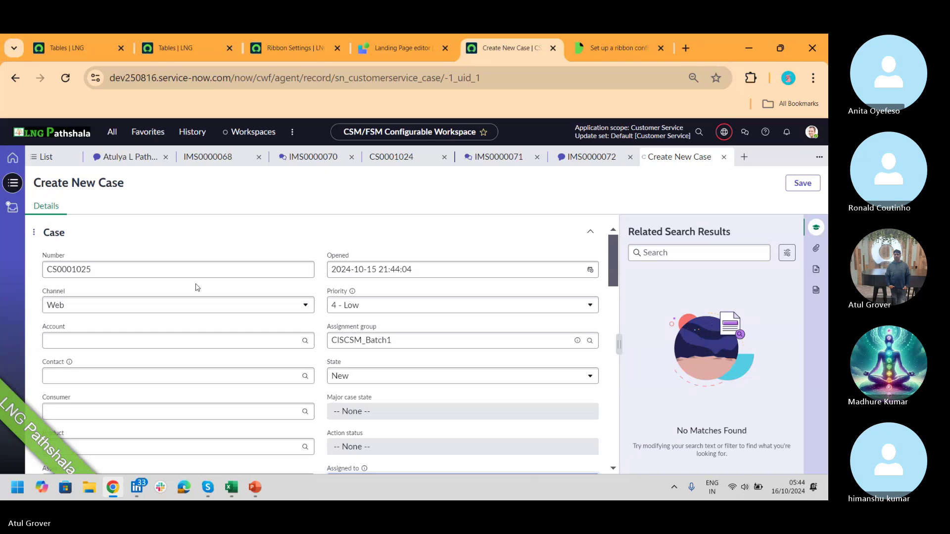
pyautogui.click(212, 407)
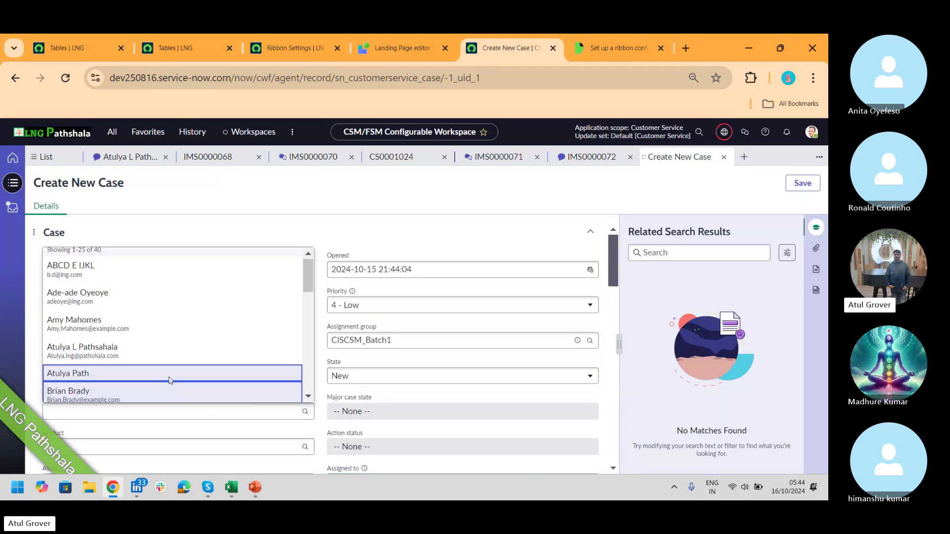
pyautogui.click(111, 366)
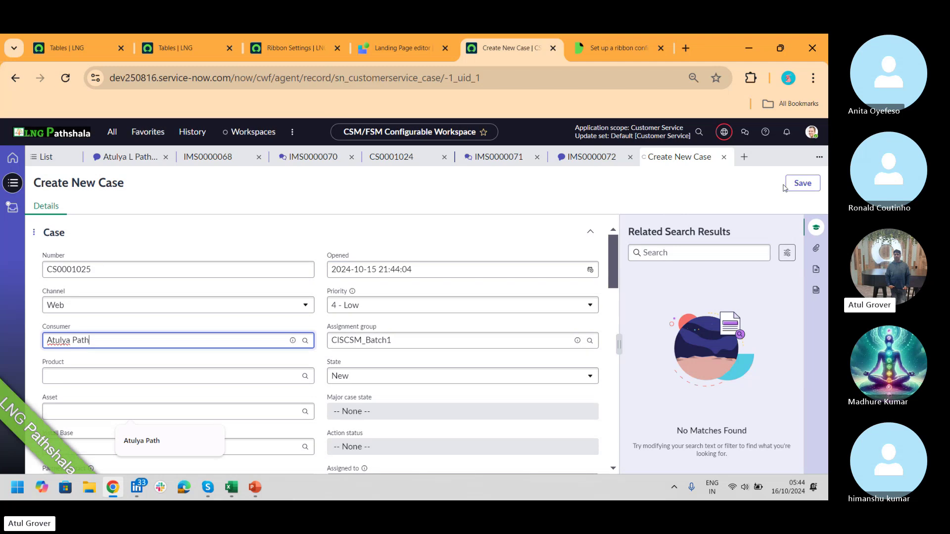
pyautogui.click(801, 185)
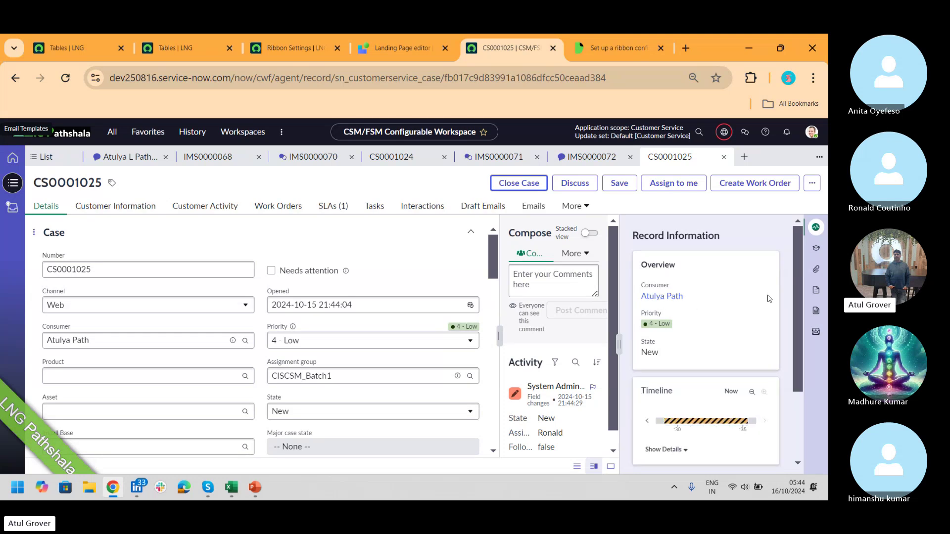
# - Expand CS0001025's timeline details and review its record information, ending on the LNG_Case_Type tables list
pyautogui.moveTo(797, 264); pyautogui.dragTo(807, 353)
pyautogui.click(685, 349)
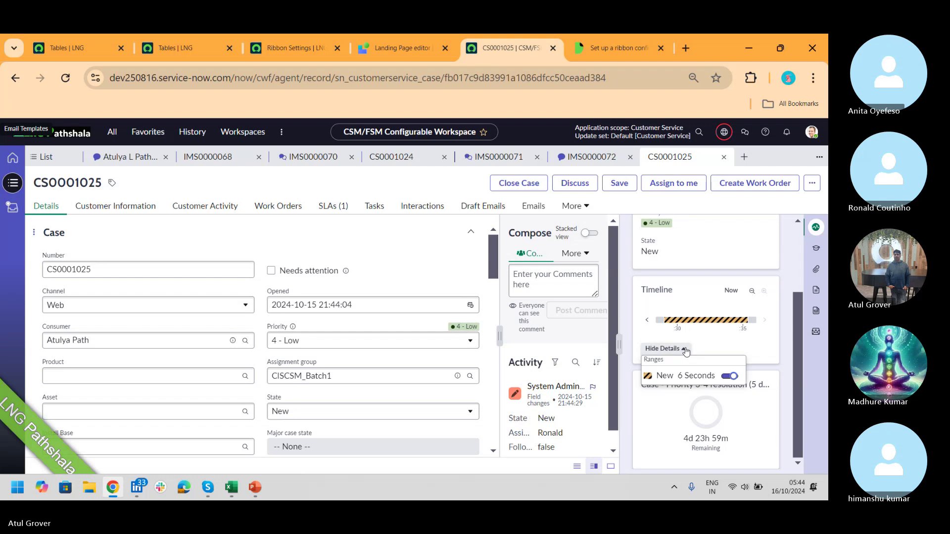
pyautogui.moveTo(797, 355); pyautogui.dragTo(797, 272)
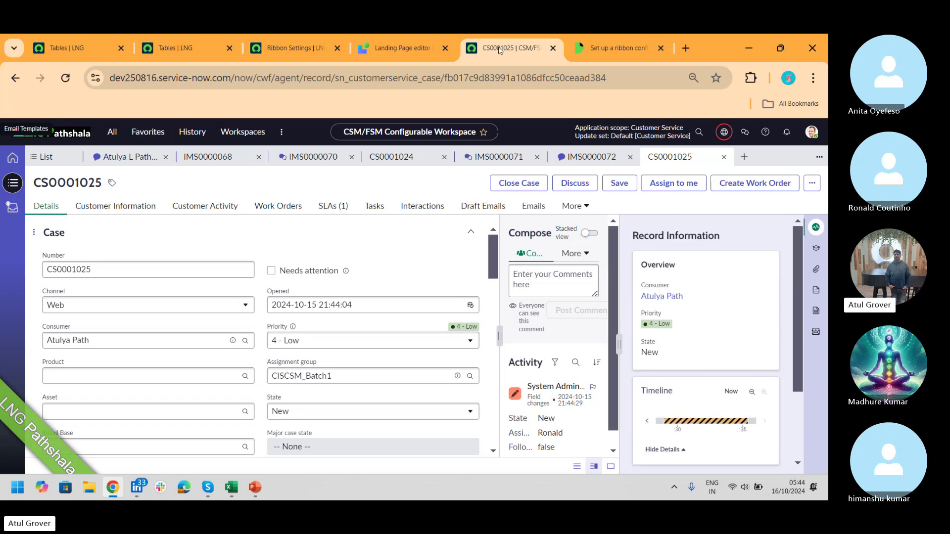
pyautogui.click(73, 54)
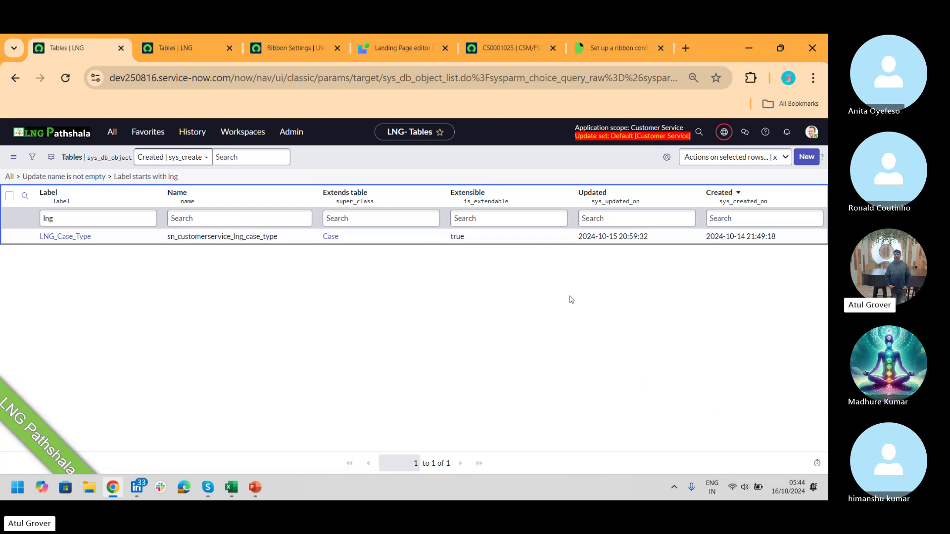
pyautogui.click(510, 48)
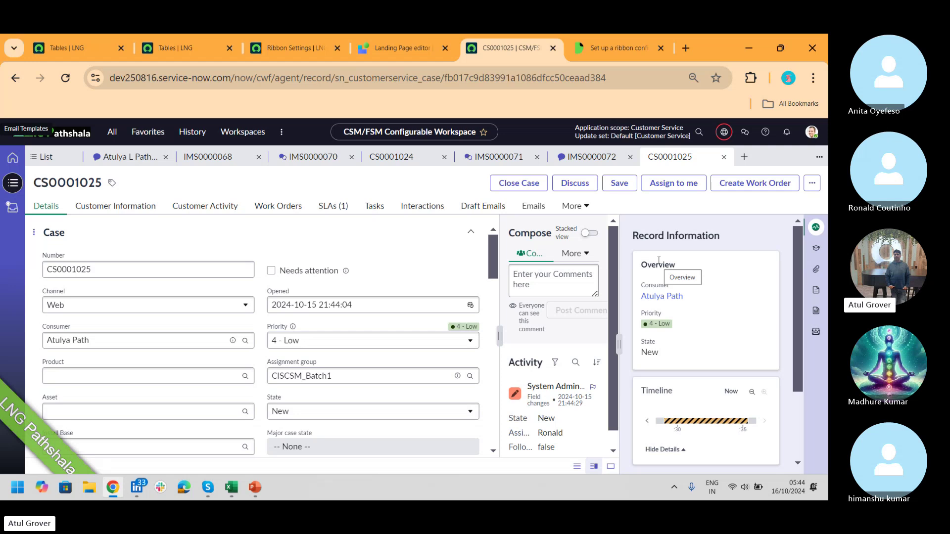
pyautogui.scroll(-2, 754, 261)
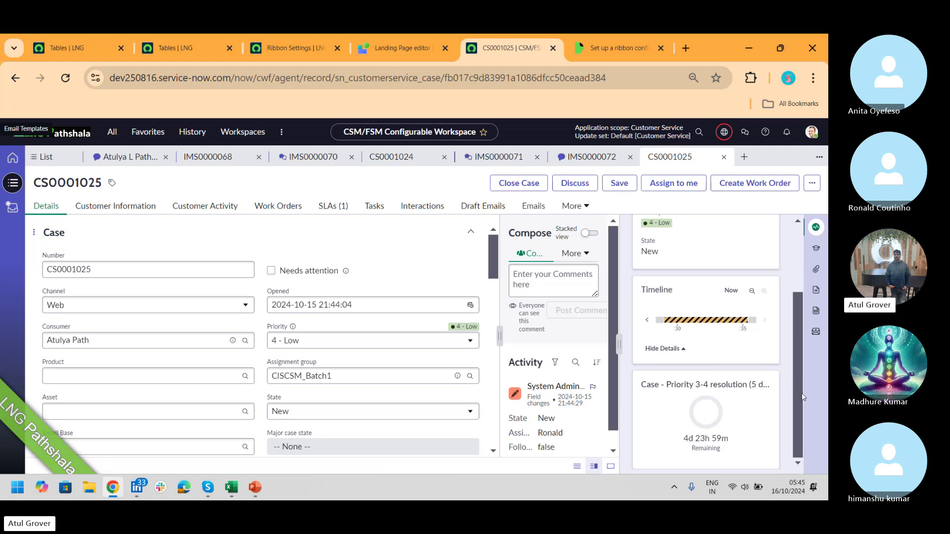
pyautogui.moveTo(801, 393); pyautogui.dragTo(795, 298)
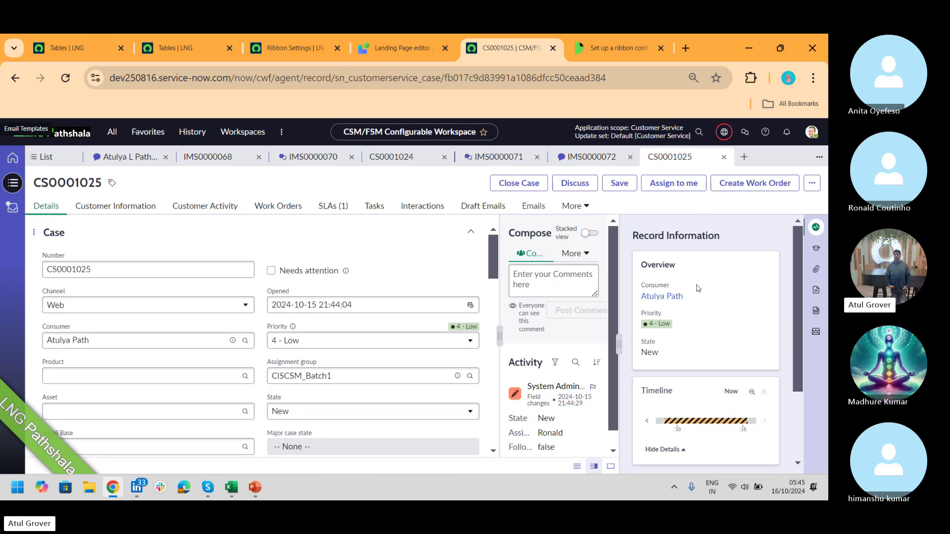
pyautogui.click(80, 46)
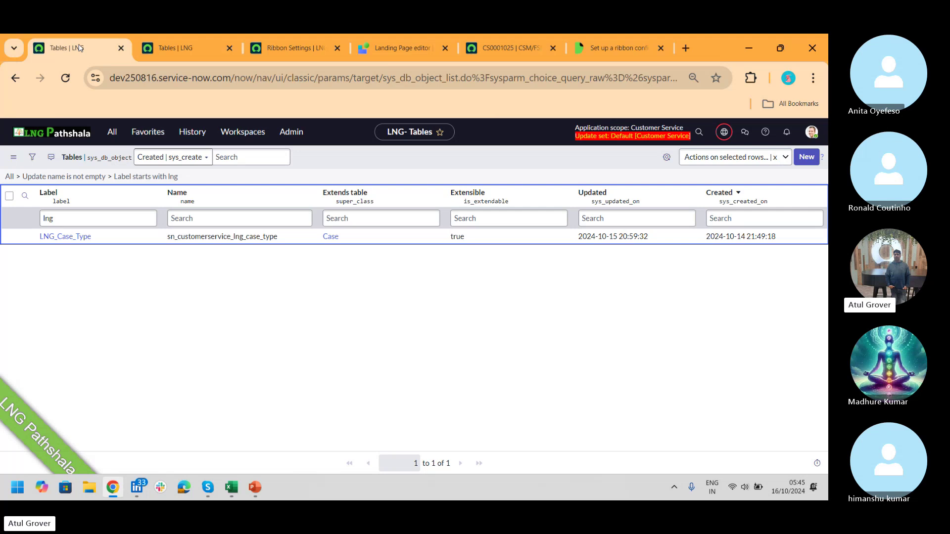
# - Search the navigator for 'ribbon', view Ribbon Configuration Settings, then open the UX Ribbon Setting list
pyautogui.click(112, 133)
pyautogui.click(103, 307)
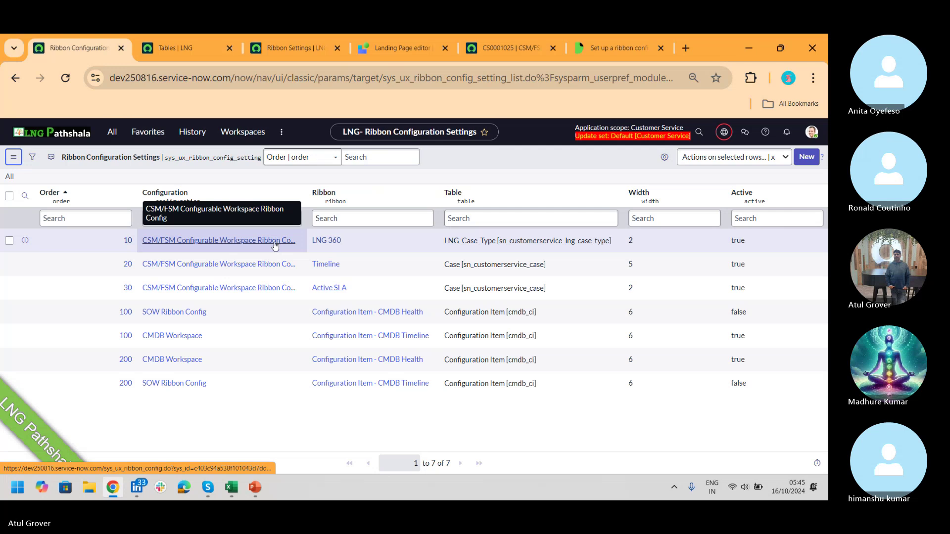
pyautogui.click(257, 241)
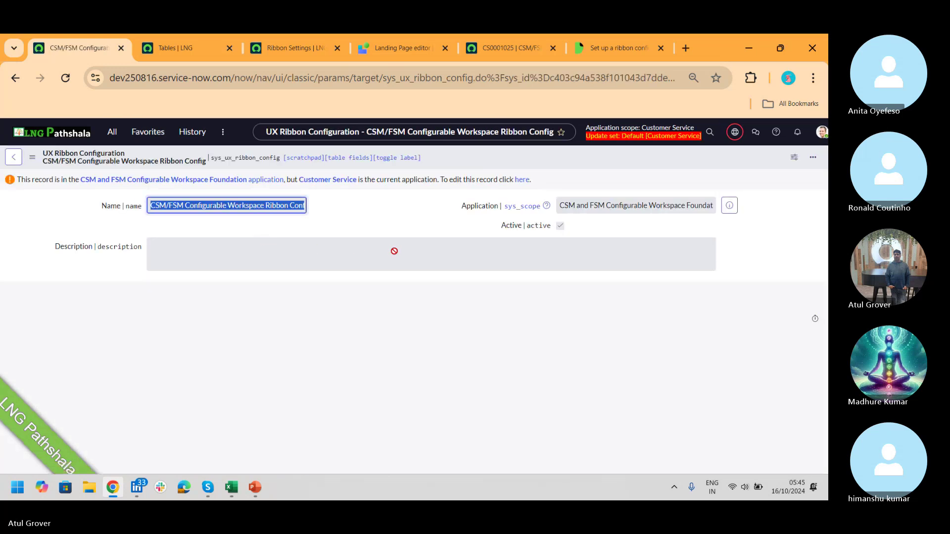
pyautogui.click(112, 133)
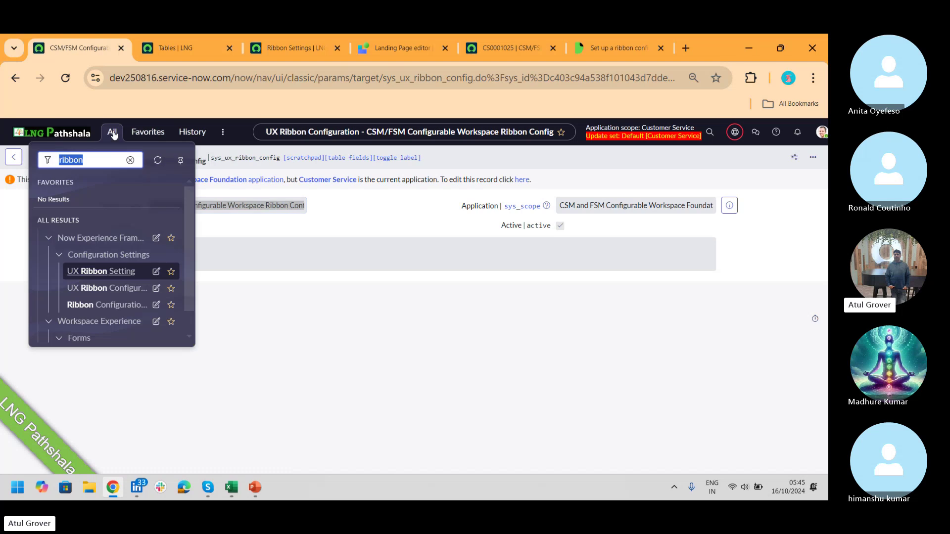
pyautogui.click(102, 272)
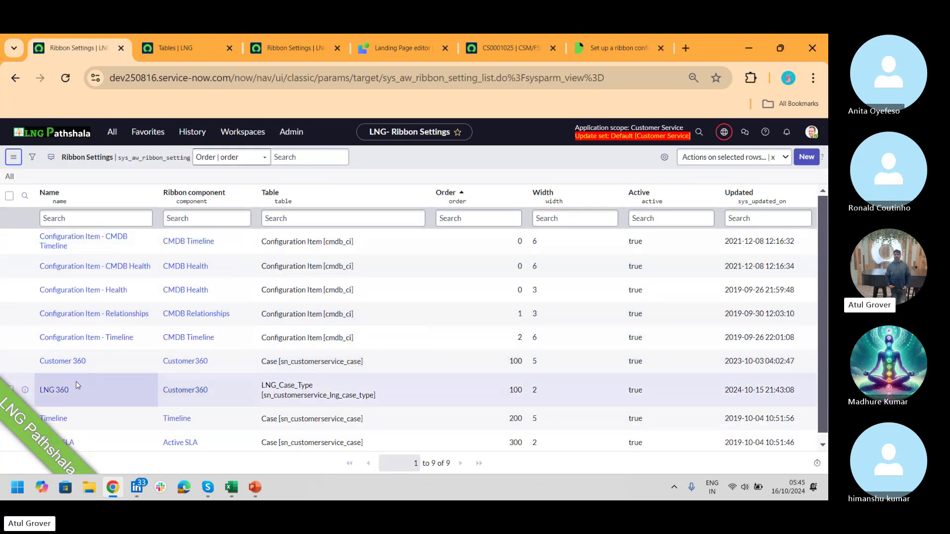
pyautogui.click(58, 393)
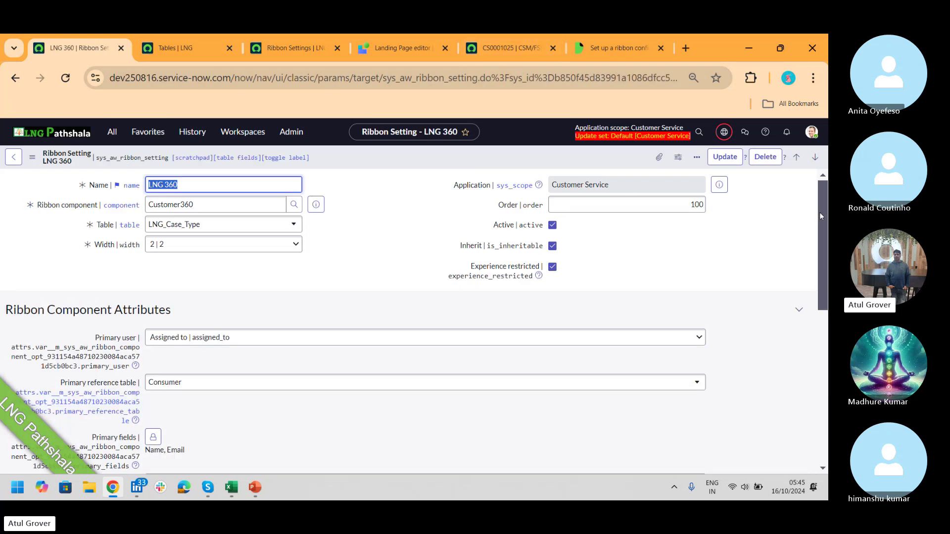
pyautogui.moveTo(823, 197); pyautogui.dragTo(820, 240)
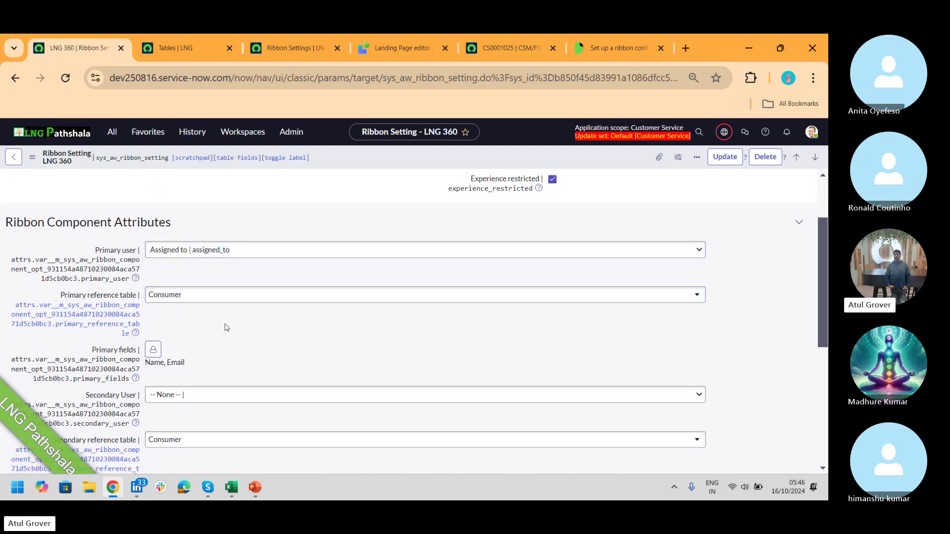
pyautogui.click(527, 49)
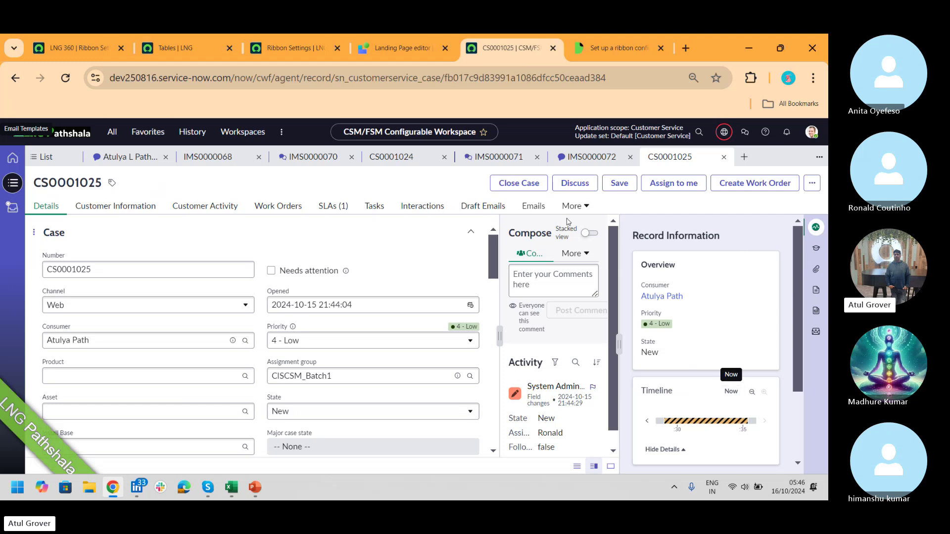
pyautogui.click(93, 48)
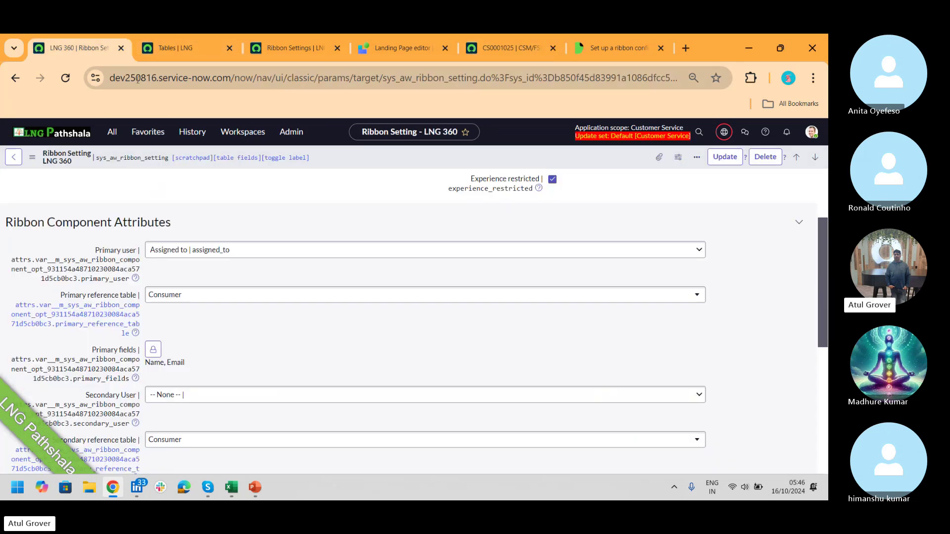
pyautogui.click(112, 132)
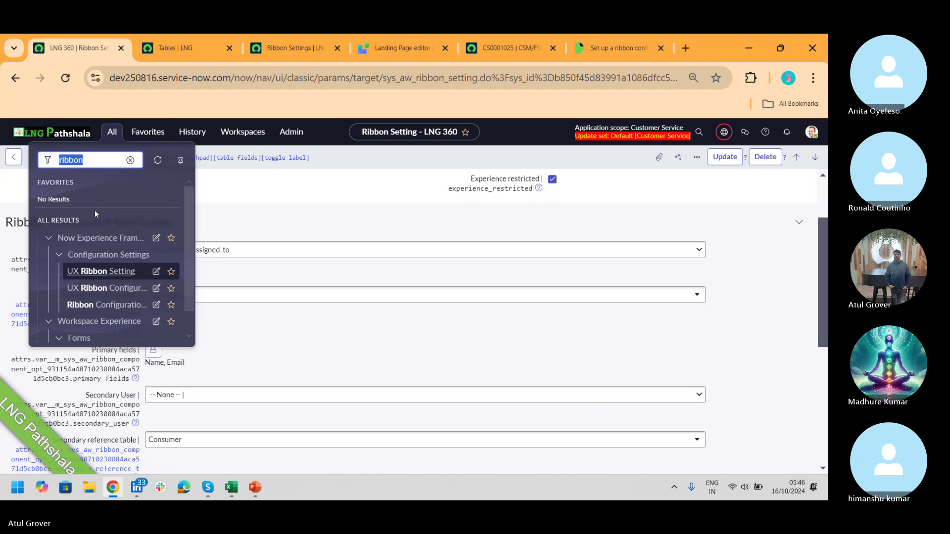
pyautogui.click(106, 272)
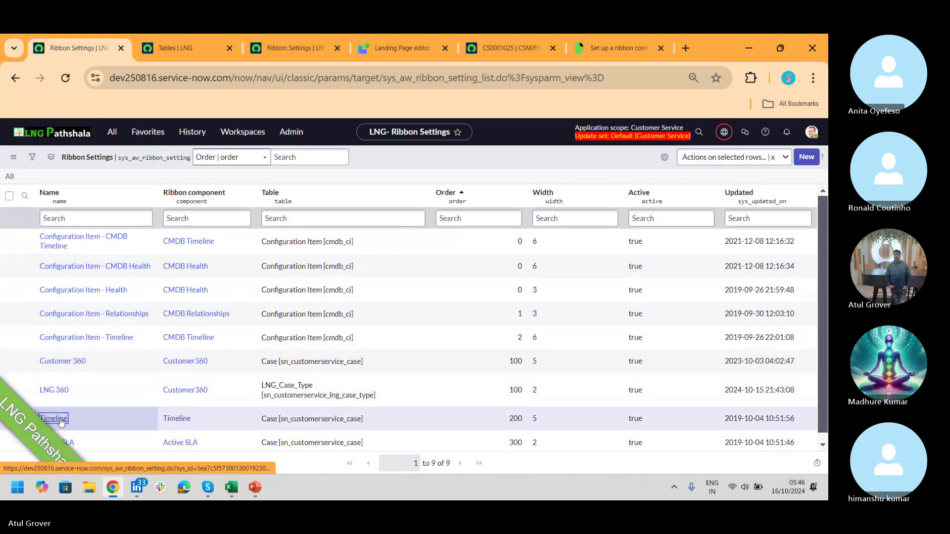
# - Make the Timeline ribbon setting inheritable, then return to case CS0001025's expanded timeline
pyautogui.click(58, 418)
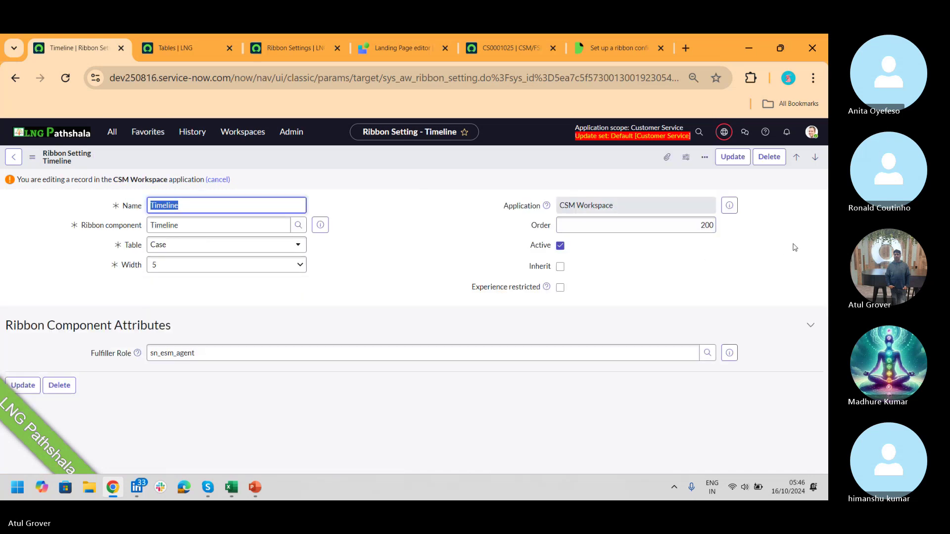
pyautogui.doubleClick(410, 304)
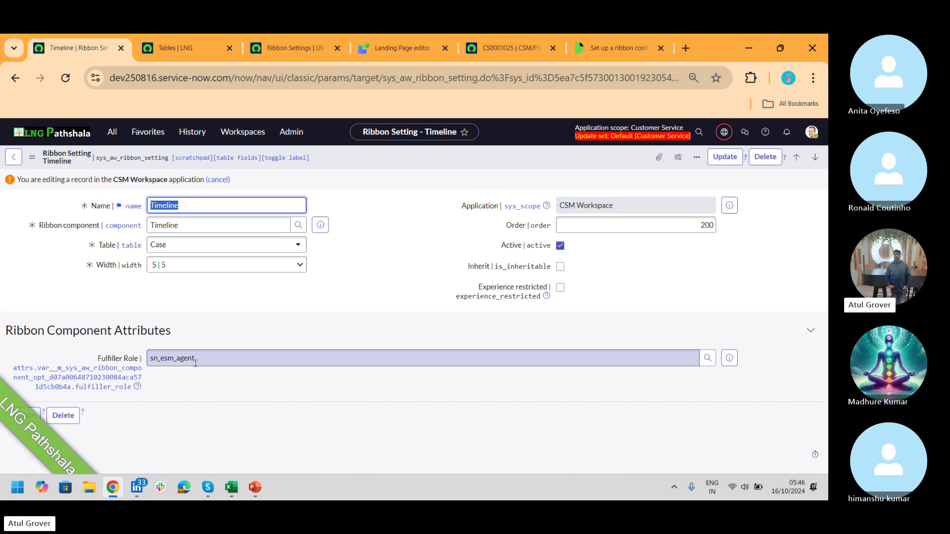
pyautogui.click(560, 267)
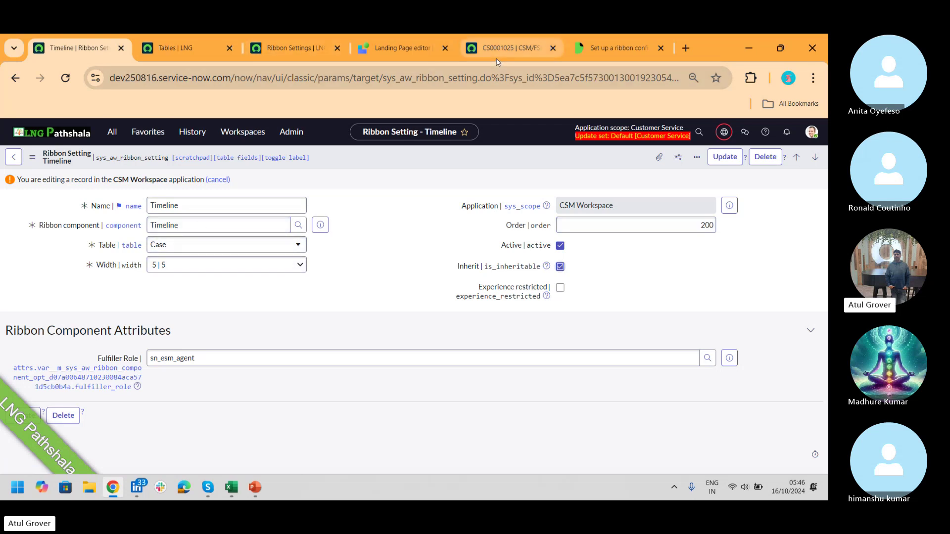
pyautogui.click(510, 48)
pyautogui.moveTo(800, 265); pyautogui.dragTo(798, 334)
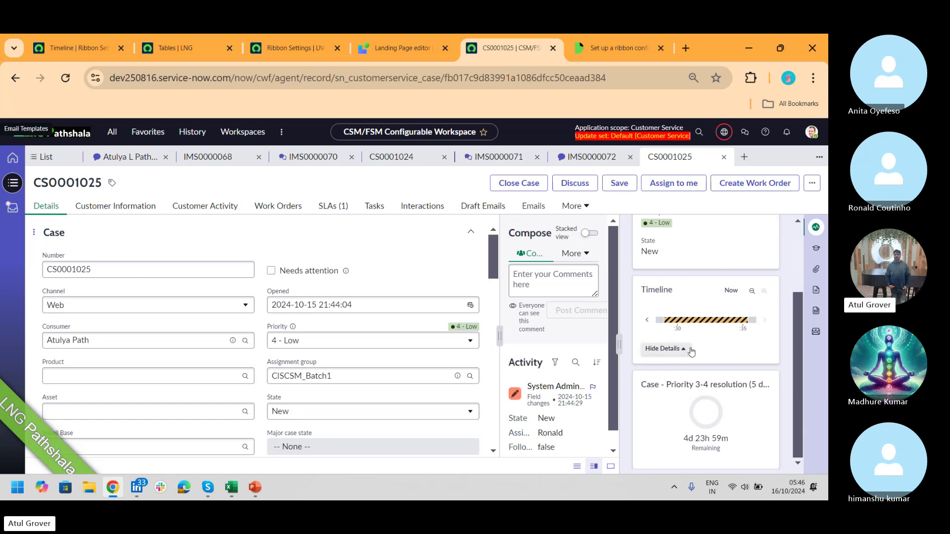
# - Collapse the timeline details and view the case's Customer Information and empty Work Orders
pyautogui.click(663, 349)
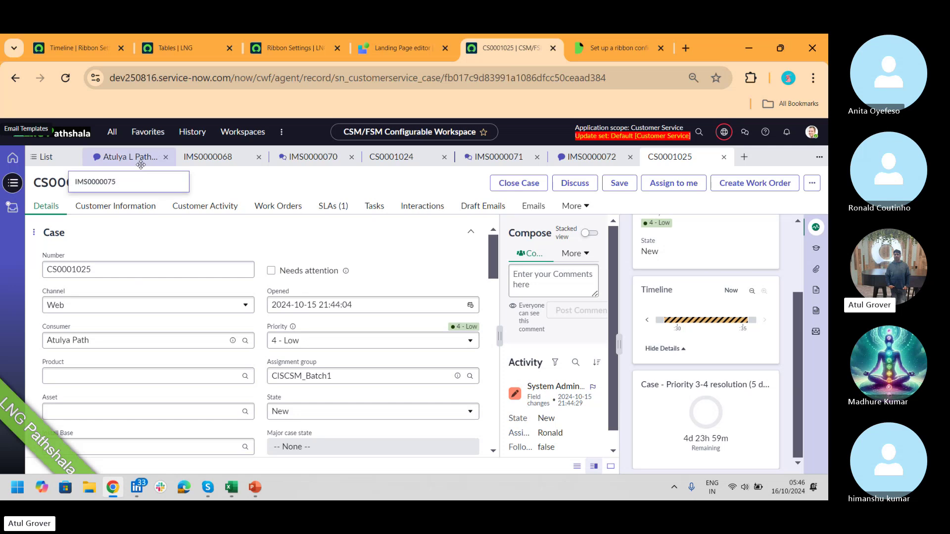
pyautogui.click(119, 207)
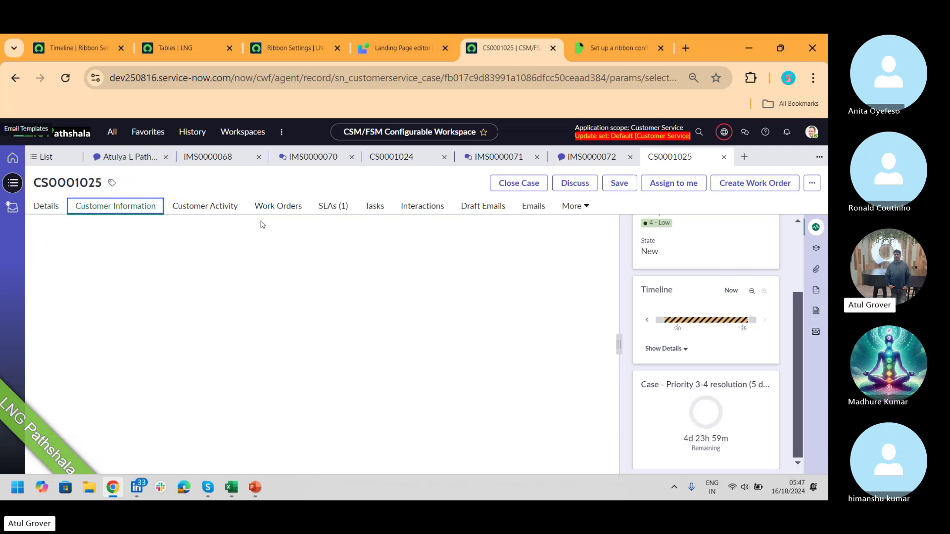
pyautogui.click(280, 210)
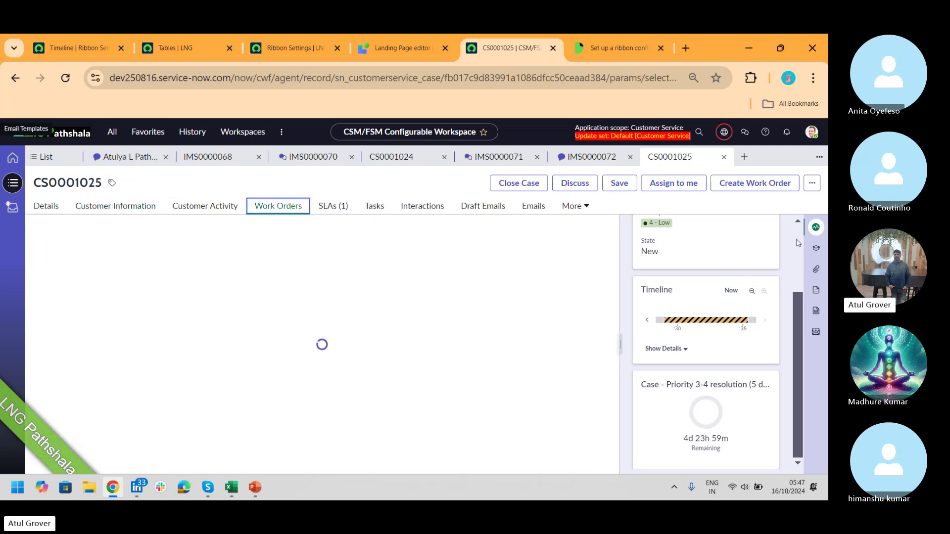
pyautogui.scroll(2, 790, 235)
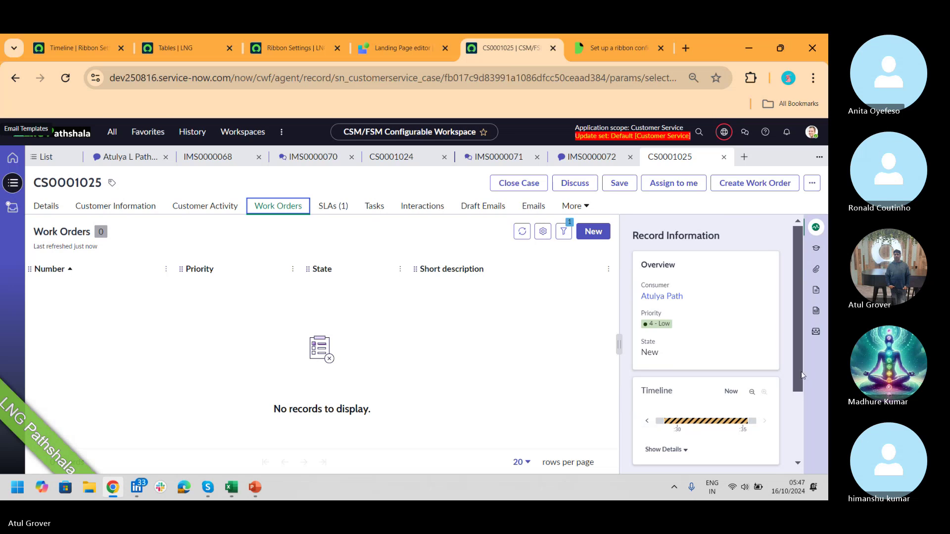
pyautogui.scroll(-2, 798, 464)
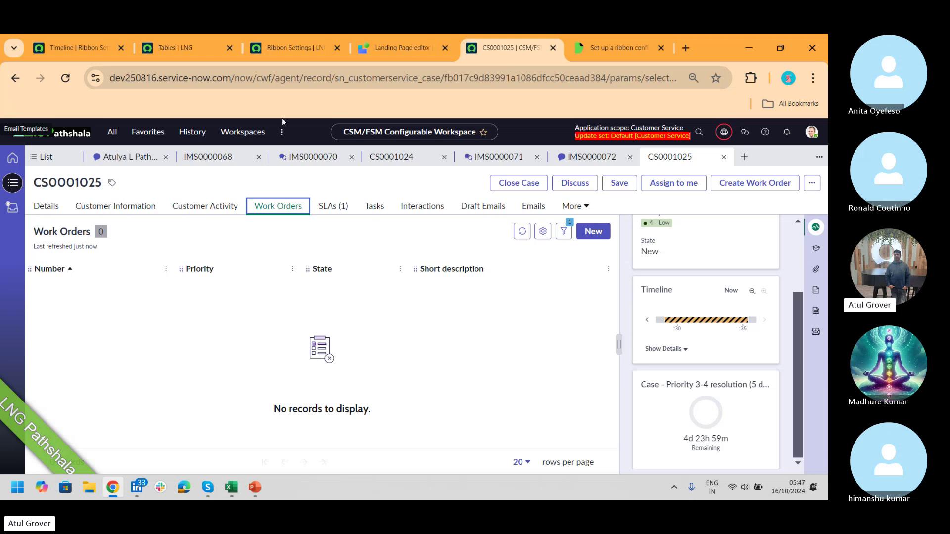
pyautogui.click(74, 48)
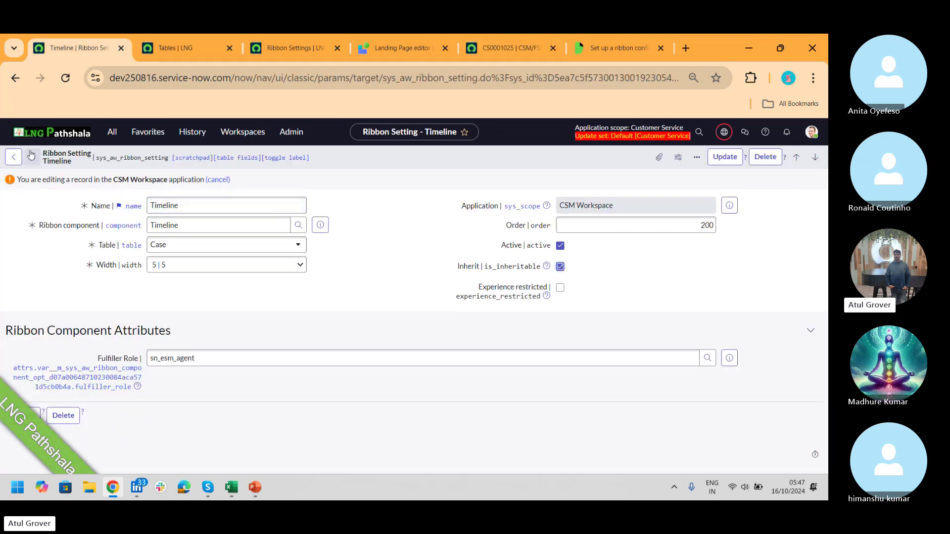
# - Leave the Timeline form unsaved, open Active SLA, collapse its component attributes, and make it editable
pyautogui.click(14, 157)
pyautogui.click(501, 343)
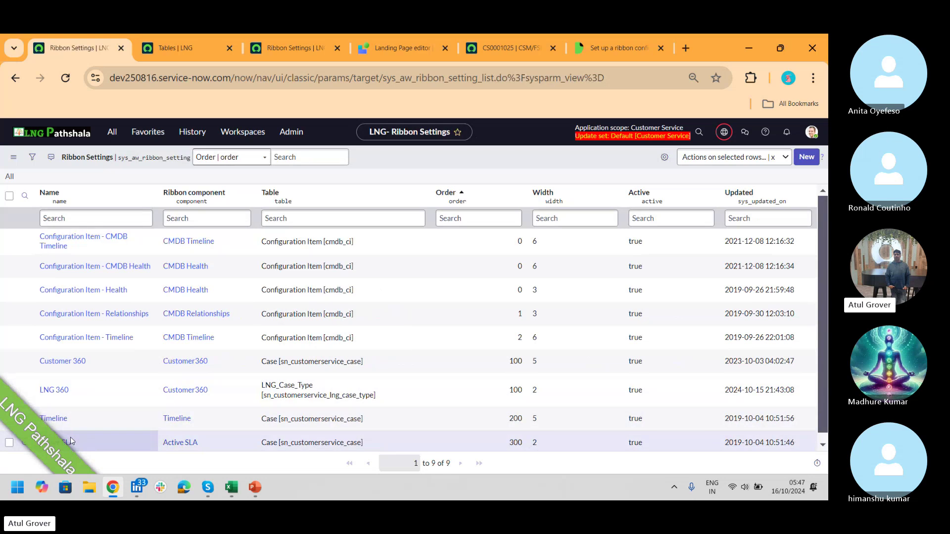
pyautogui.click(70, 445)
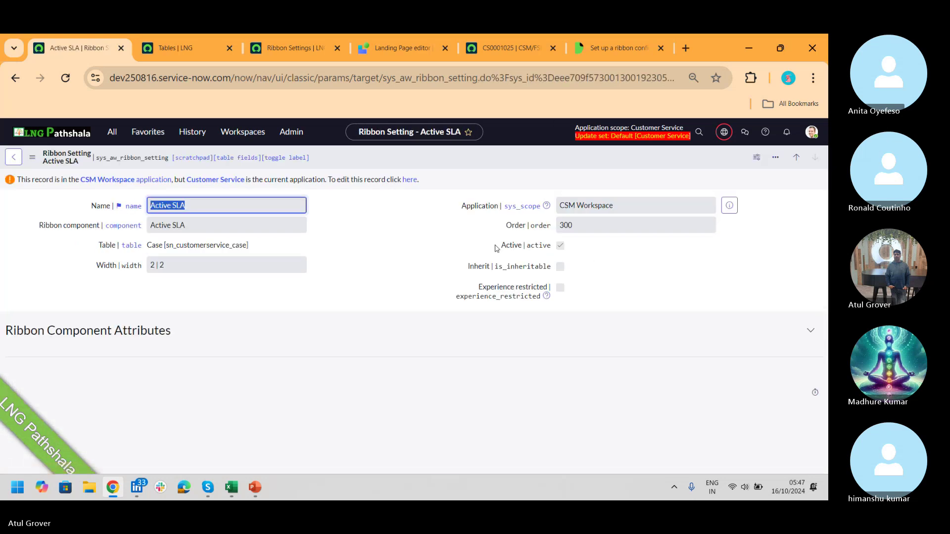
pyautogui.click(810, 330)
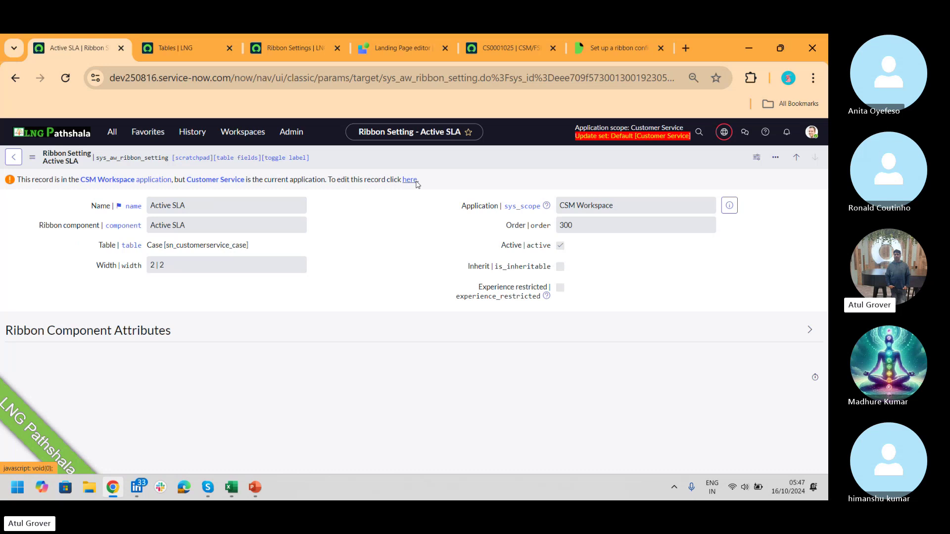
pyautogui.click(416, 183)
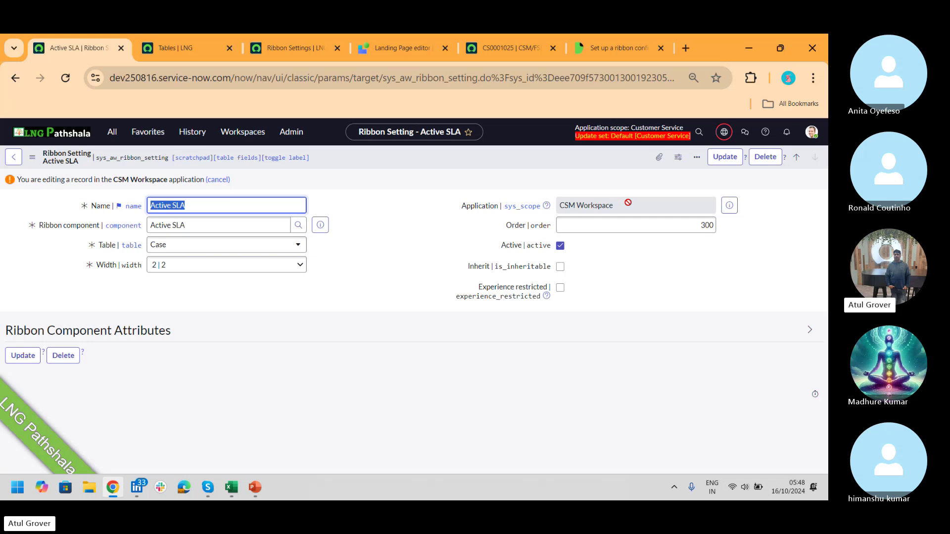
# - Check the Skype call, then cycle through the Ribbon Settings and CS0001025 tabs back to Active SLA
pyautogui.hotkey('alt', 'Tab')
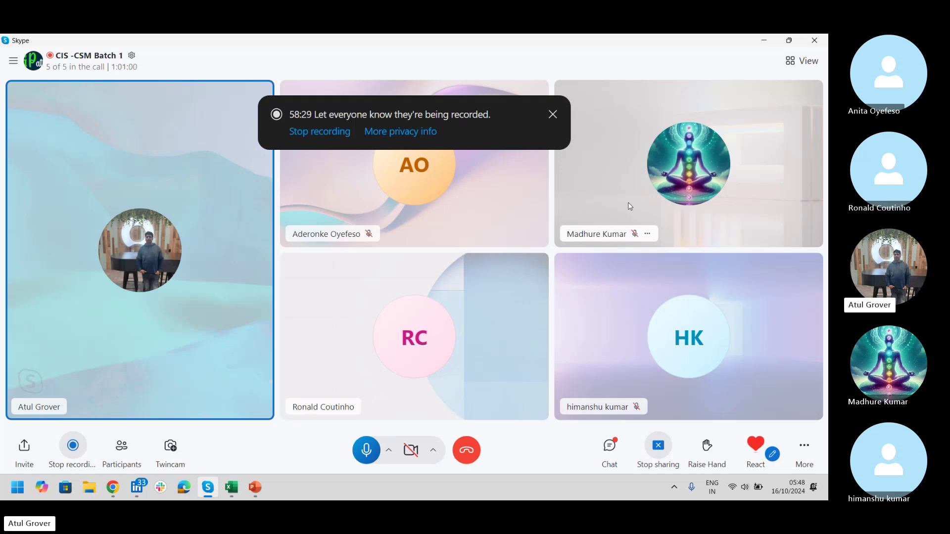
pyautogui.hotkey('alt', 'Tab')
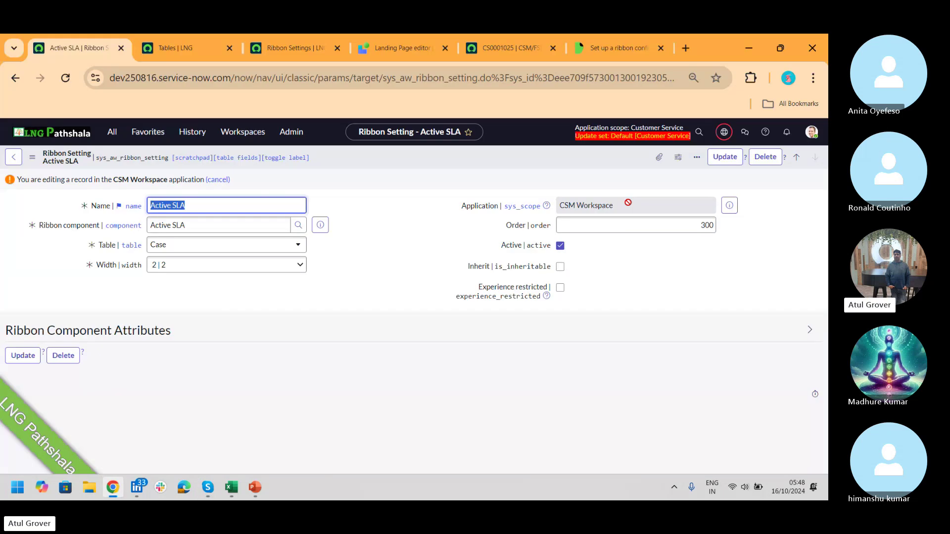
pyautogui.click(285, 42)
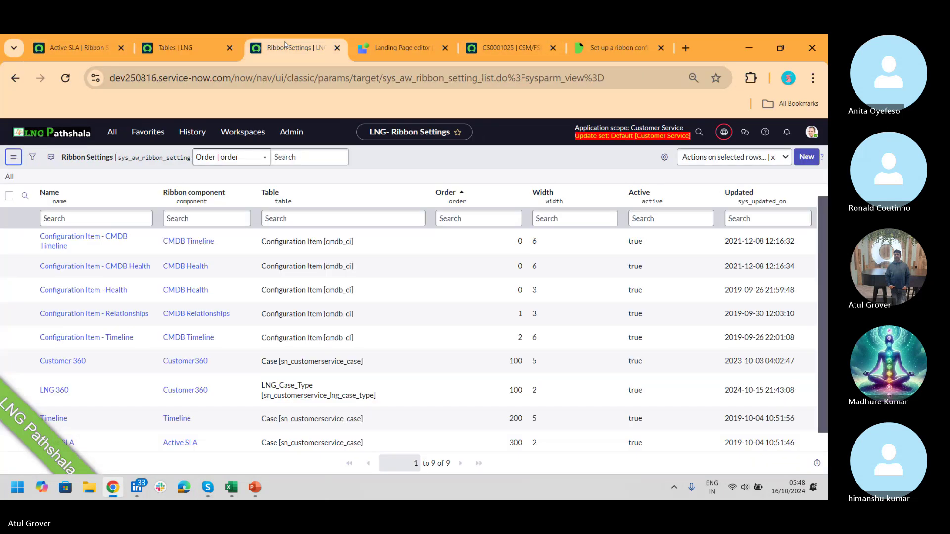
pyautogui.click(500, 46)
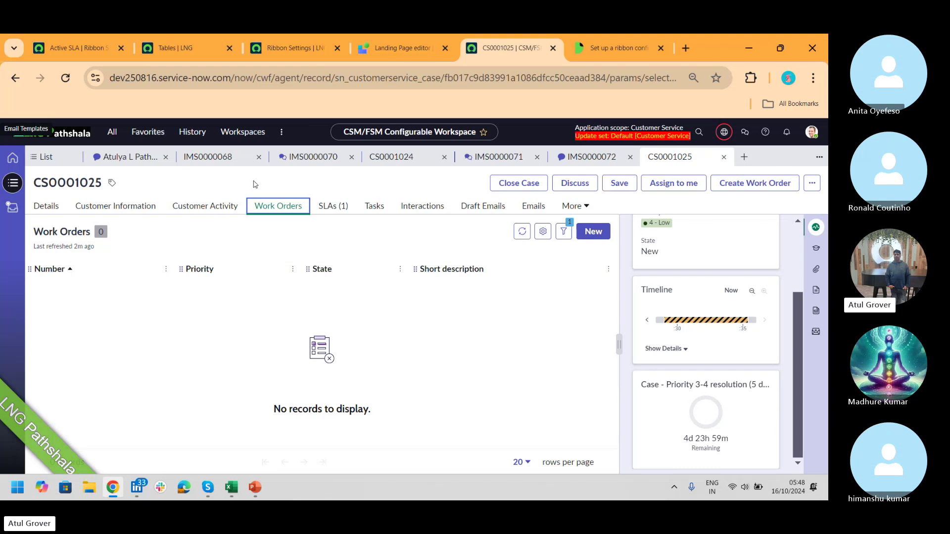
pyautogui.click(77, 49)
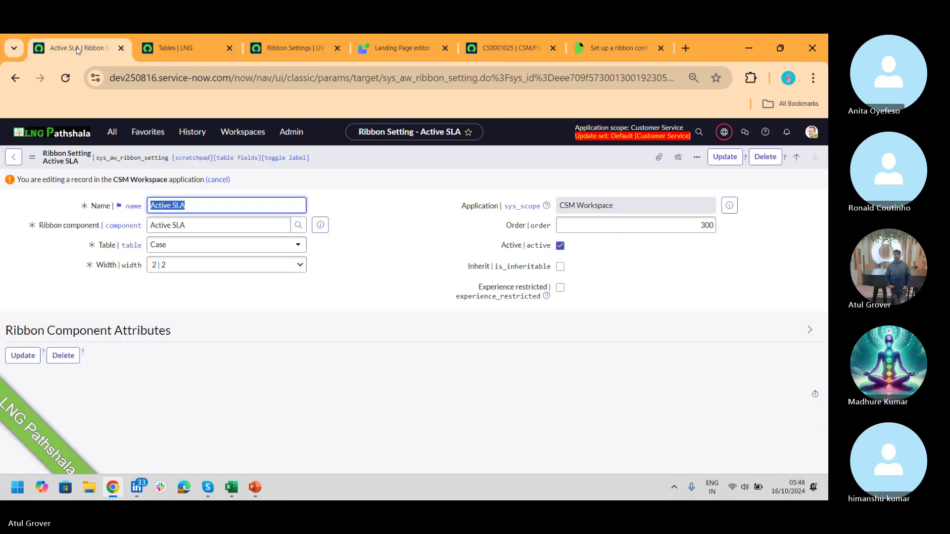
# - Search the application navigator for 'exper' and browse the matching modules
pyautogui.click(111, 132)
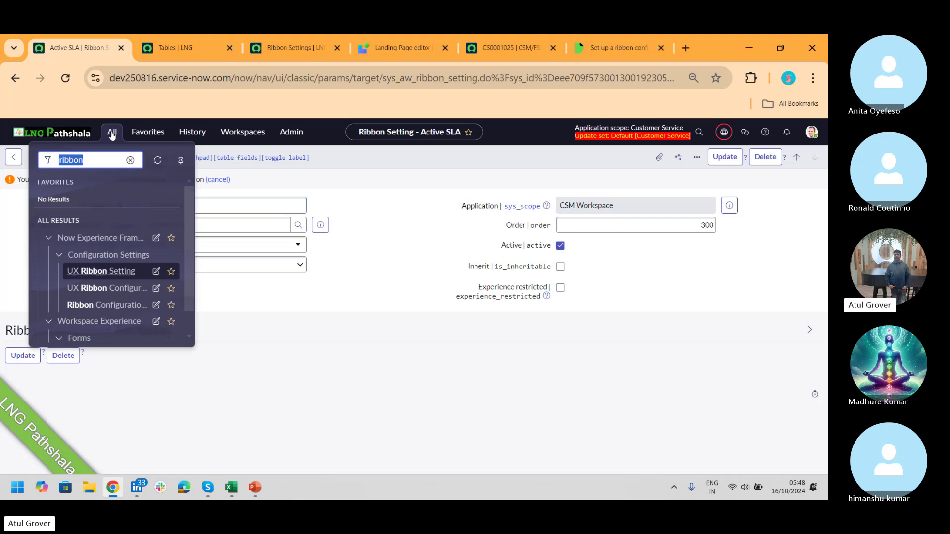
pyautogui.write('exper')
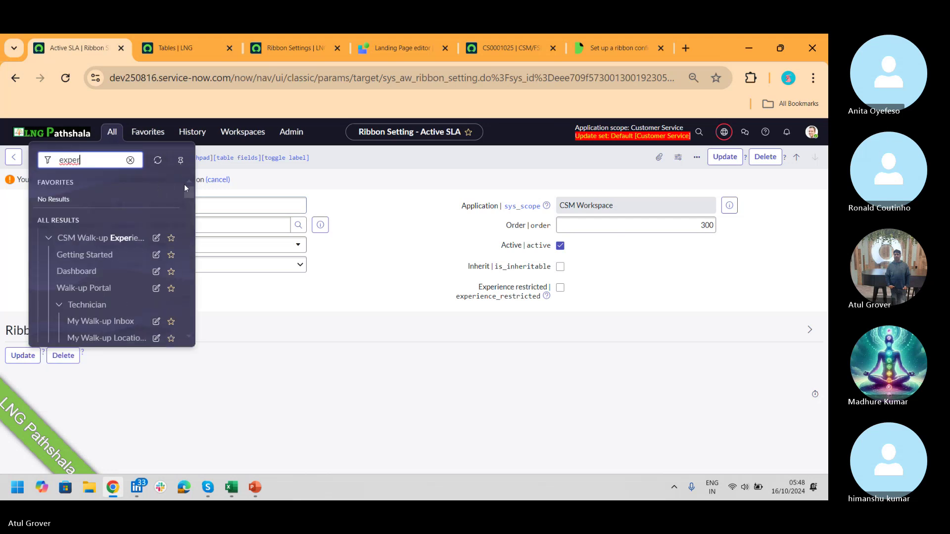
pyautogui.click(191, 193)
pyautogui.moveTo(191, 192); pyautogui.dragTo(193, 205)
pyautogui.scroll(-2, 193, 205)
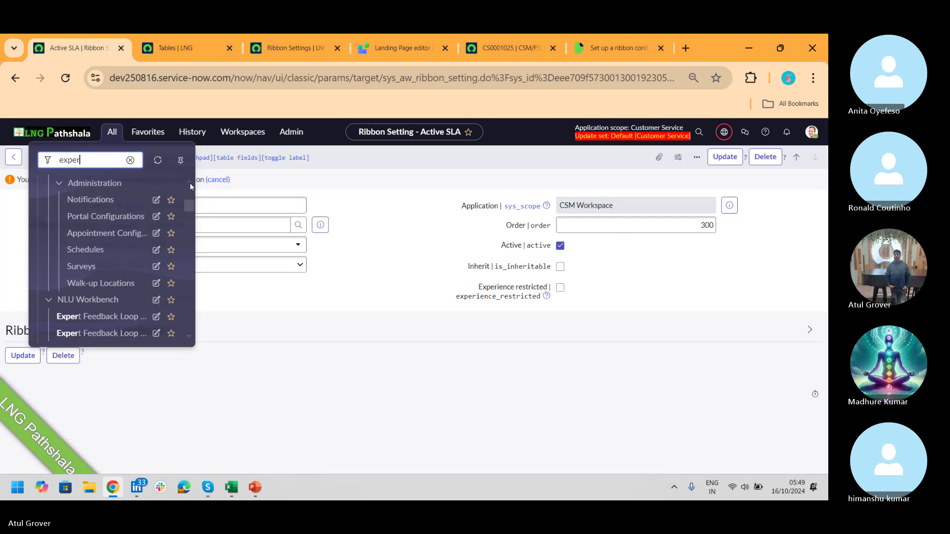
pyautogui.click(189, 183)
pyautogui.scroll(8, 189, 183)
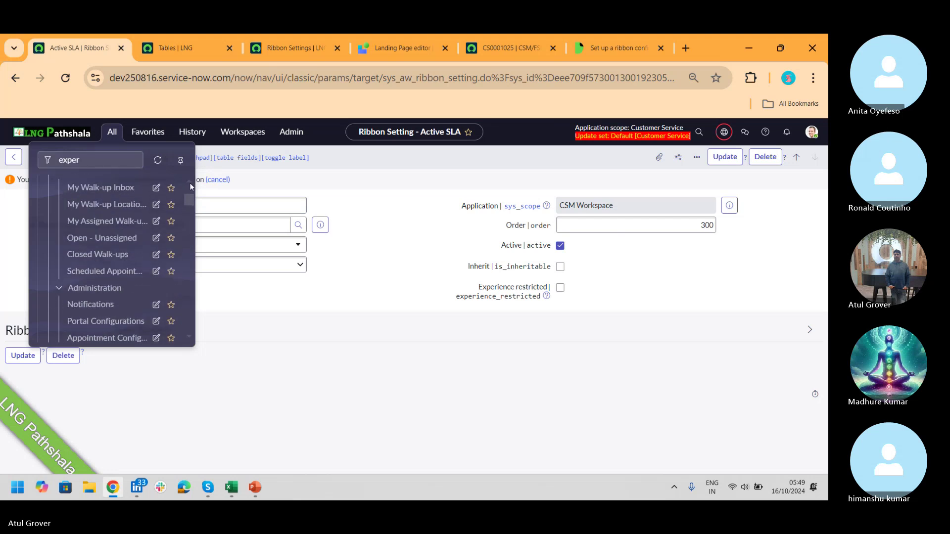
pyautogui.scroll(2, 190, 185)
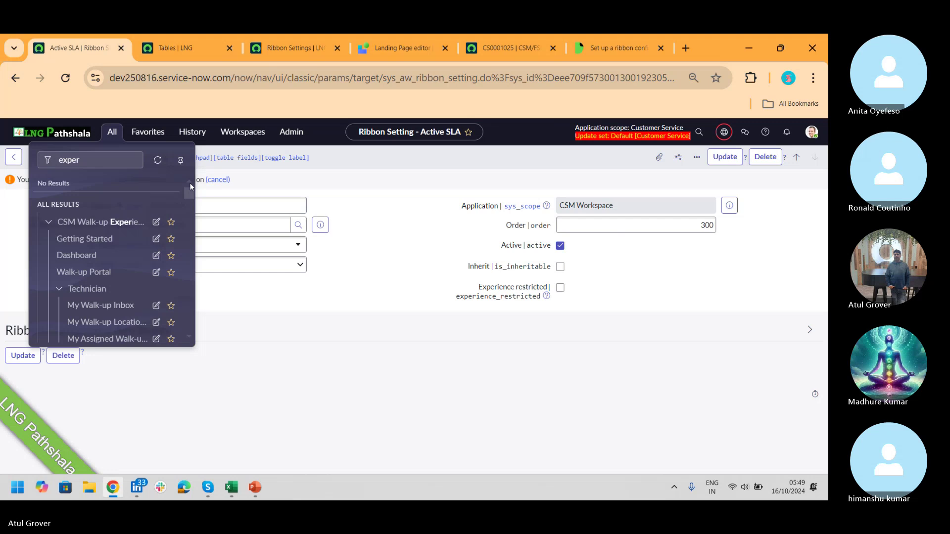
pyautogui.scroll(1, 190, 185)
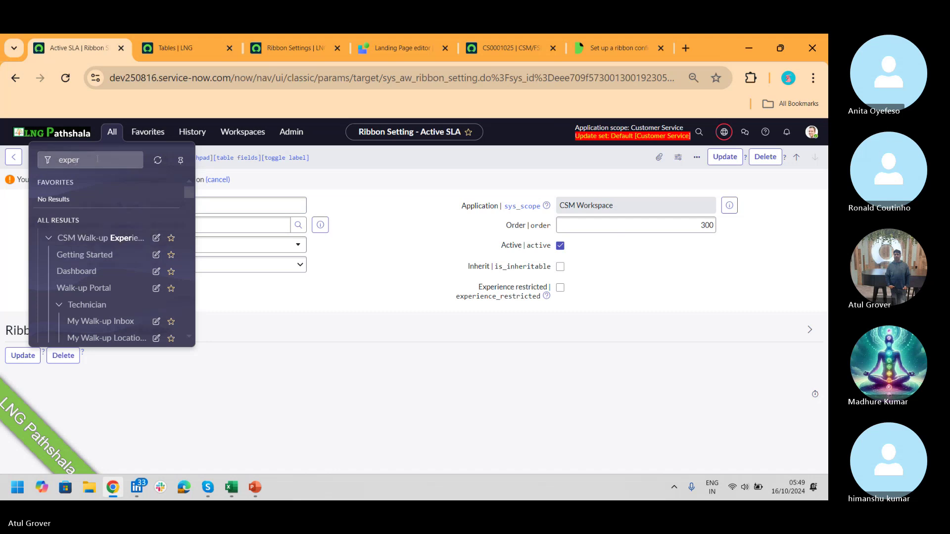
# - Filter the navigator for 'guided Setup' and open Customer Service Guided Setup in a new tab
pyautogui.doubleClick(69, 160)
pyautogui.write('gudied')
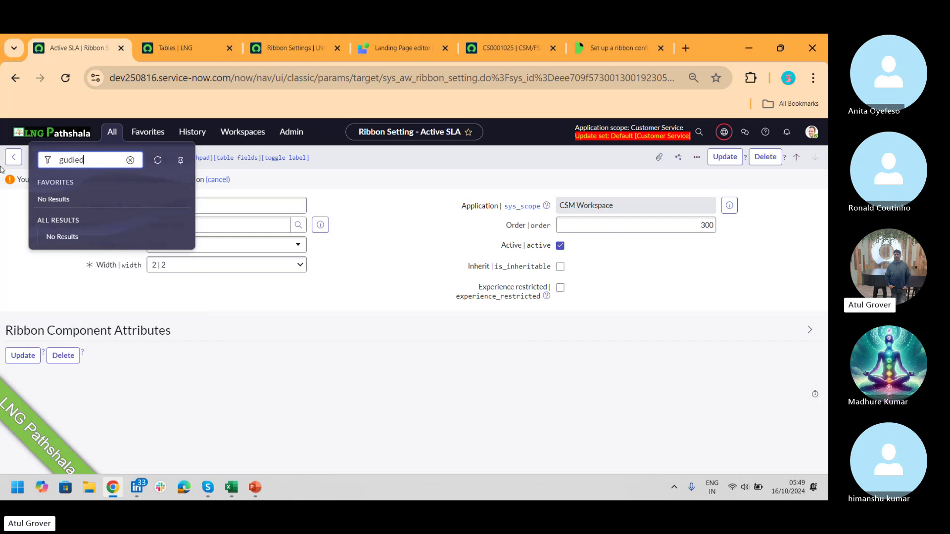
pyautogui.press('BackSpace')
pyautogui.press('BackSpace')
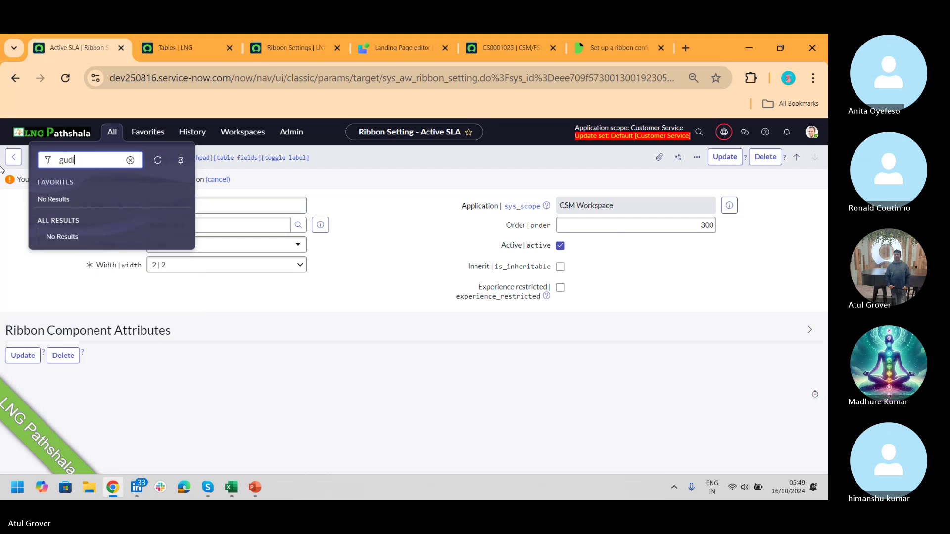
pyautogui.press('BackSpace')
pyautogui.write('ided ')
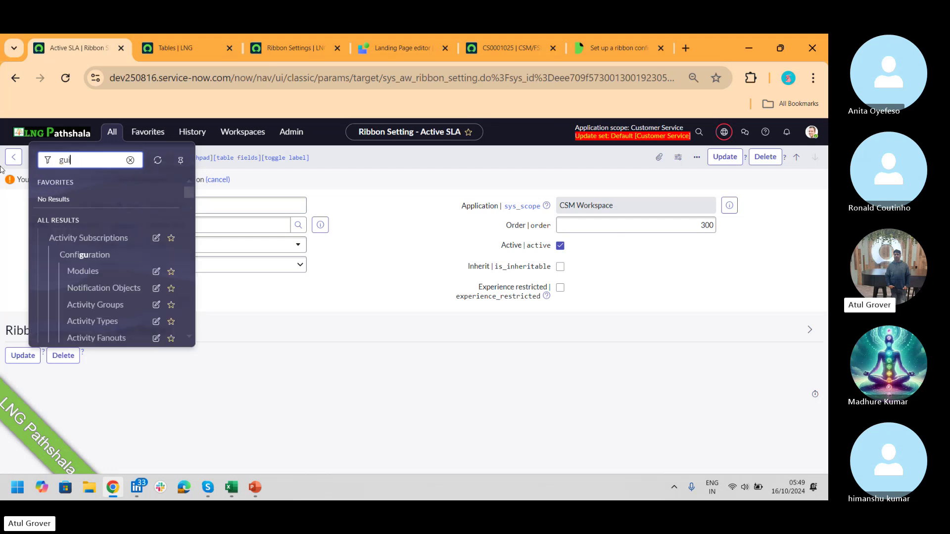
pyautogui.write('Setup')
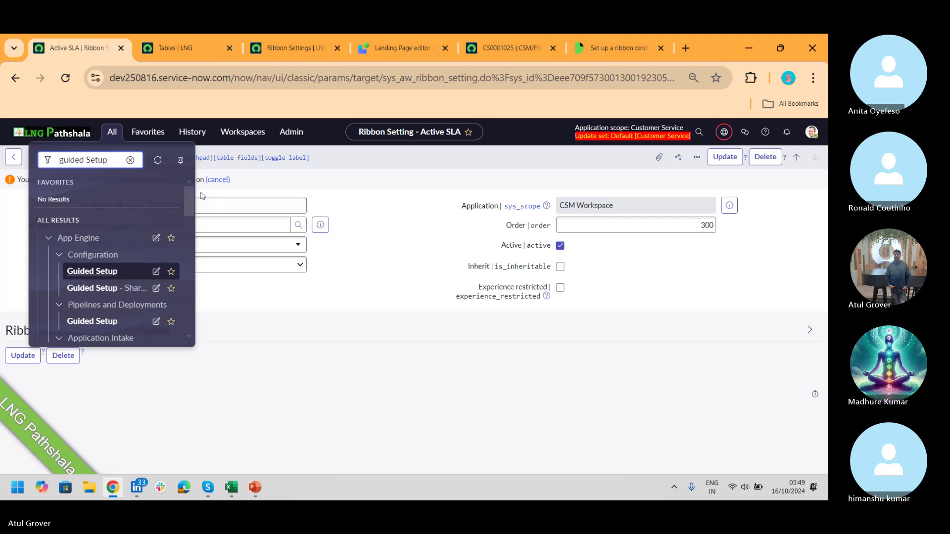
pyautogui.moveTo(191, 195); pyautogui.dragTo(174, 237)
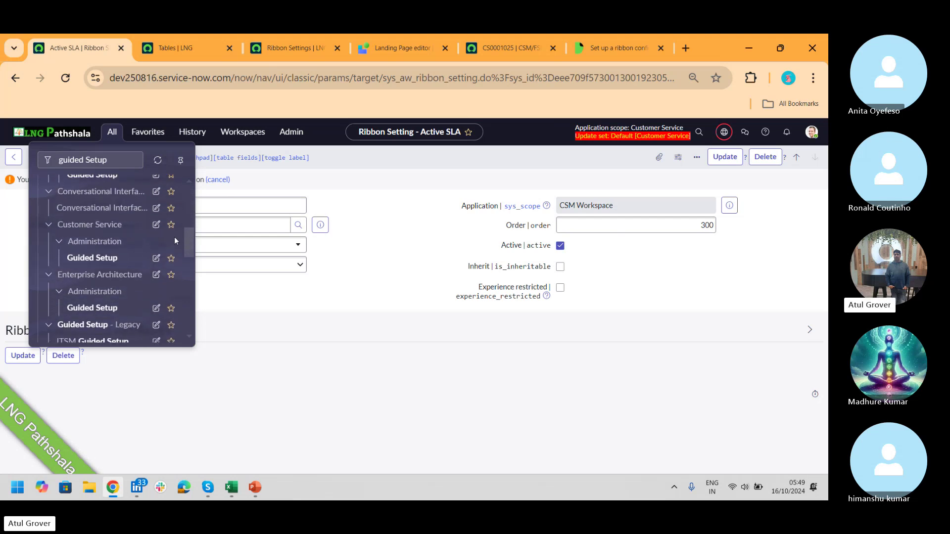
pyautogui.middleClick(96, 260)
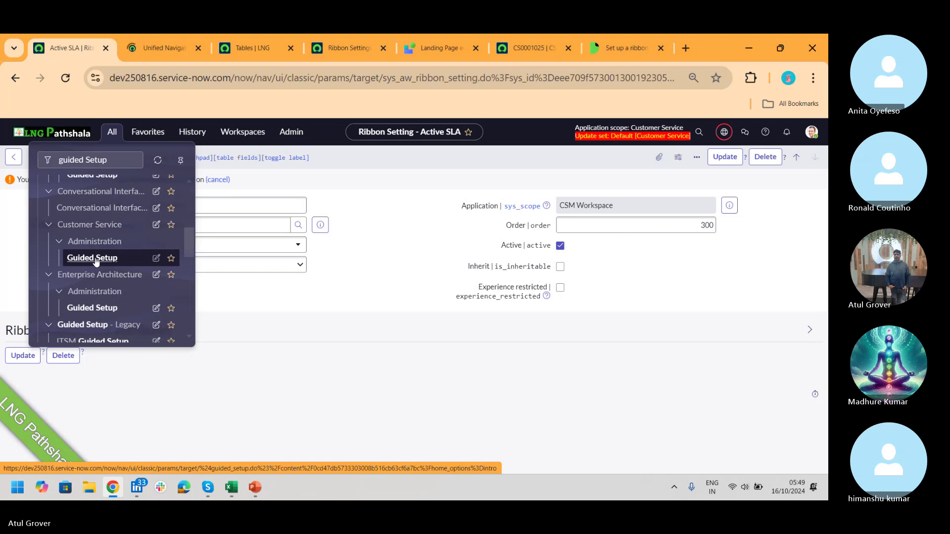
pyautogui.click(522, 46)
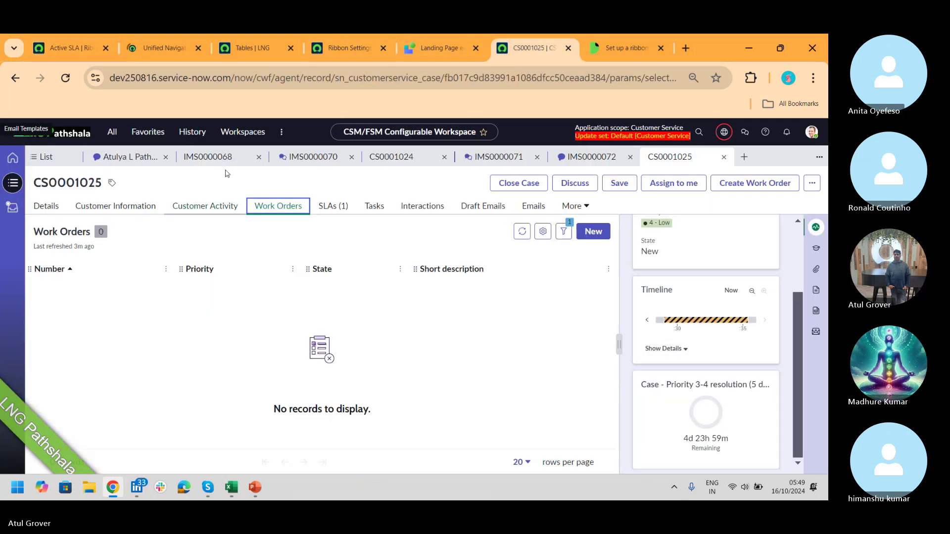
pyautogui.click(165, 47)
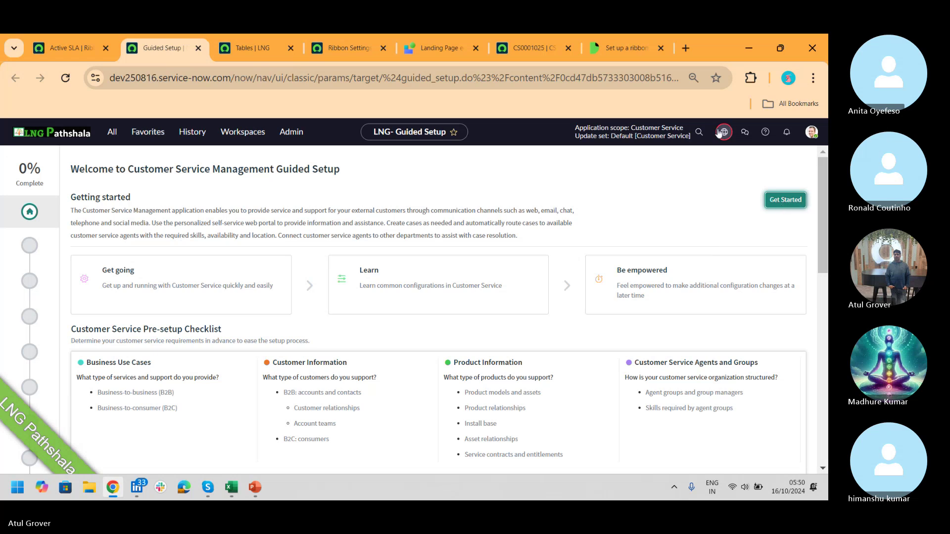
# - Get started, then configure the Configurable Workspace Guided Setup task under CSM Configurable Workspace
pyautogui.click(789, 202)
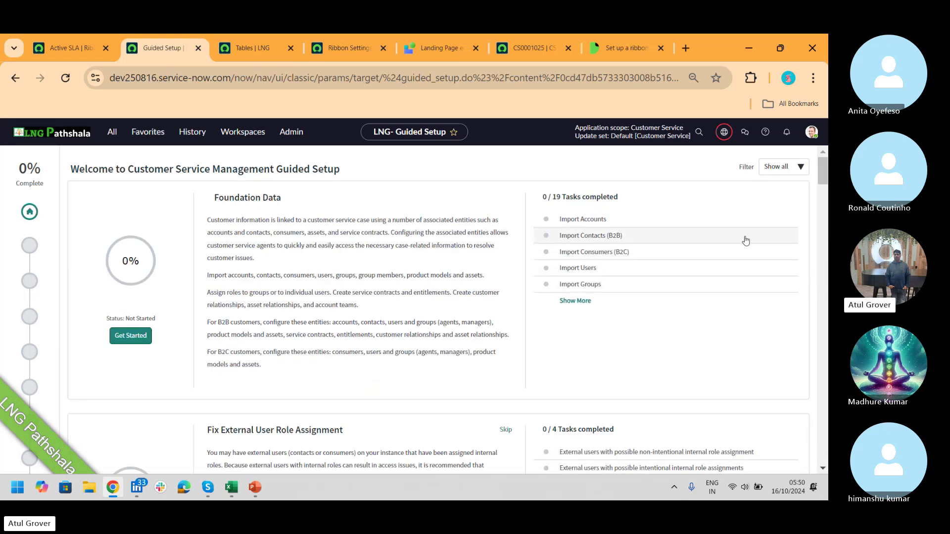
pyautogui.moveTo(826, 164); pyautogui.dragTo(816, 389)
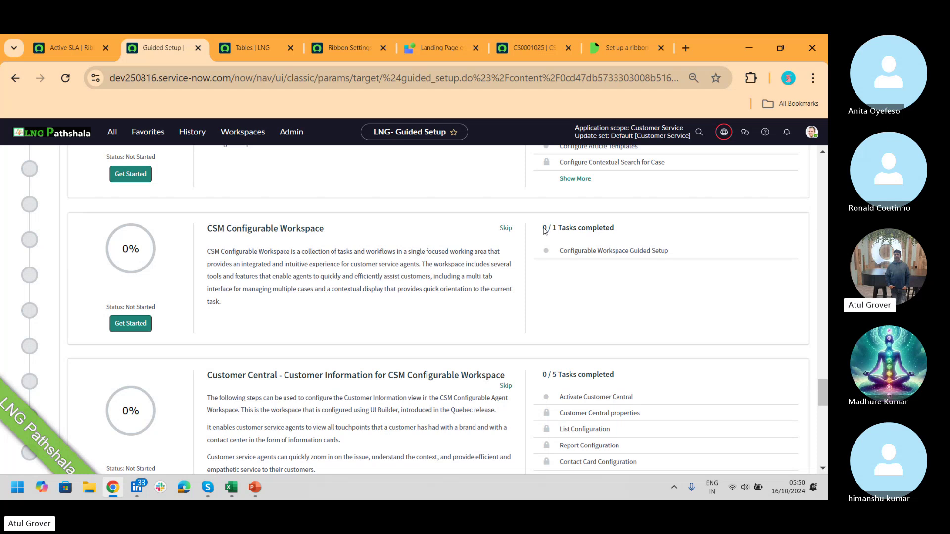
pyautogui.click(594, 251)
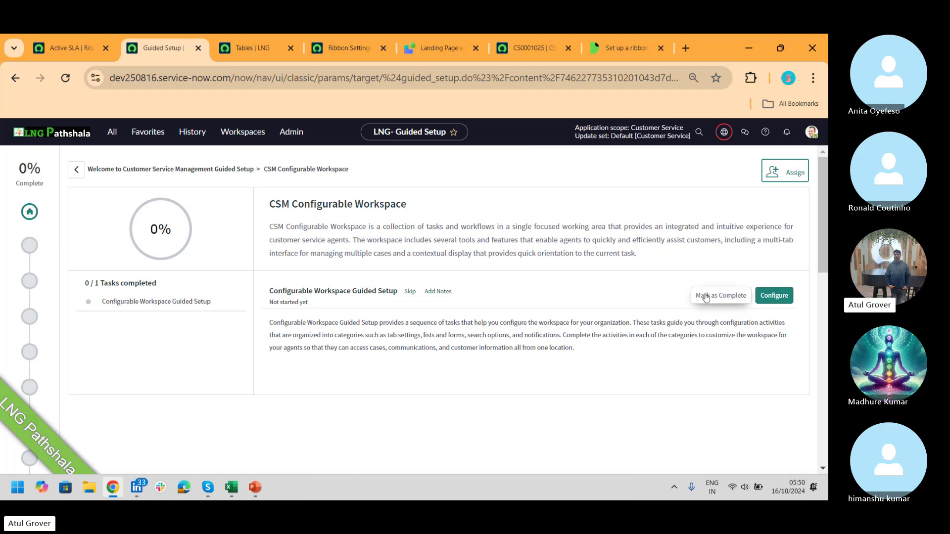
pyautogui.click(772, 297)
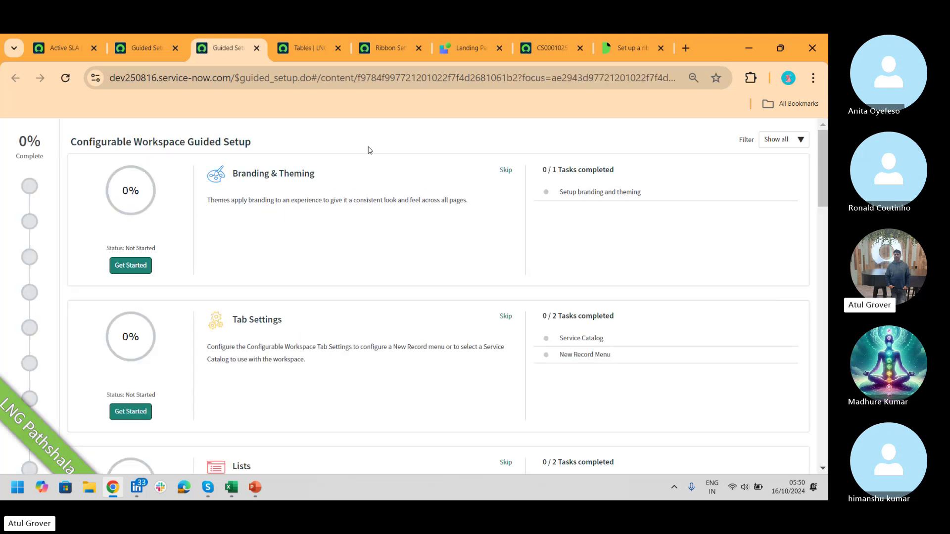
# - Dismiss the opened-in-new-tab notice and move to the Configurable Workspace Guided Setup tab
pyautogui.click(562, 46)
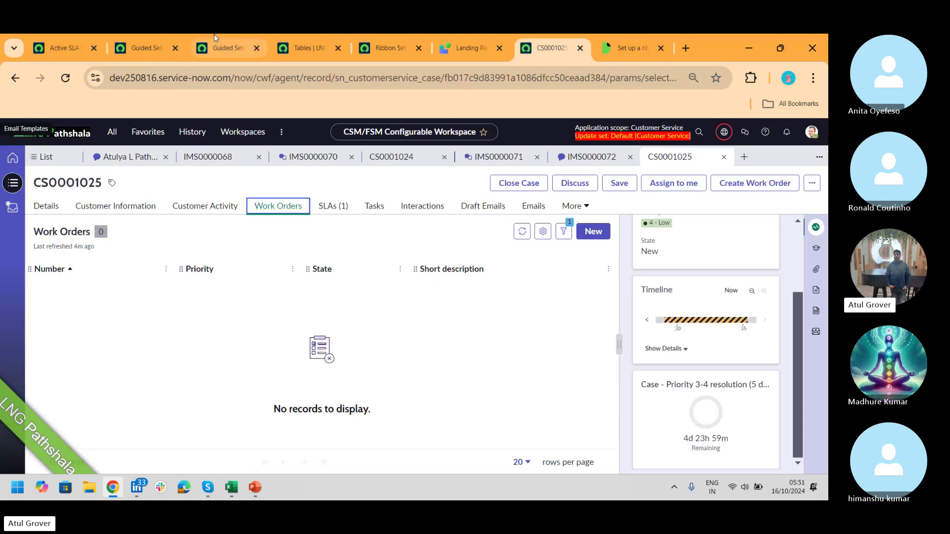
pyautogui.click(149, 48)
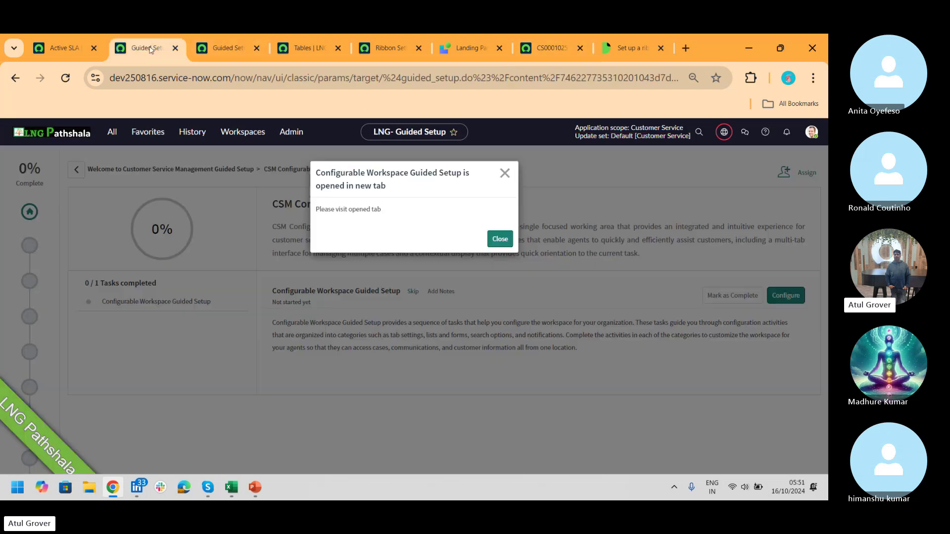
pyautogui.click(505, 174)
pyautogui.click(231, 54)
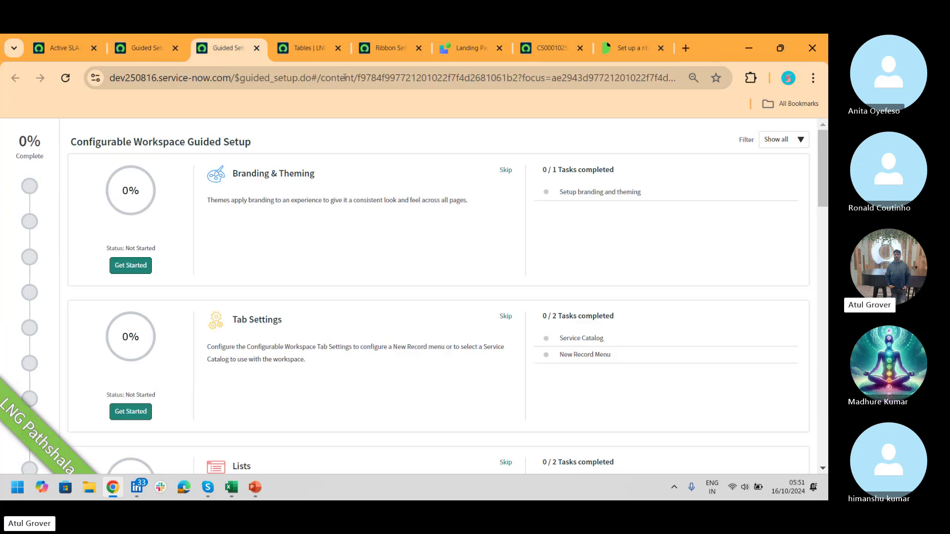
pyautogui.moveTo(825, 157); pyautogui.dragTo(826, 224)
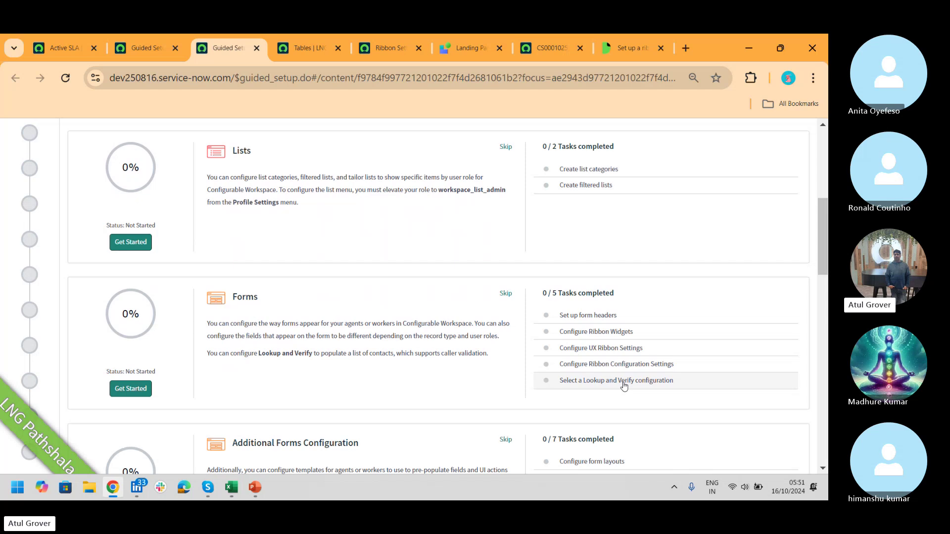
# - Open interaction IMS0000071 in the workspace, then open the guided setup's Forms category
pyautogui.click(558, 45)
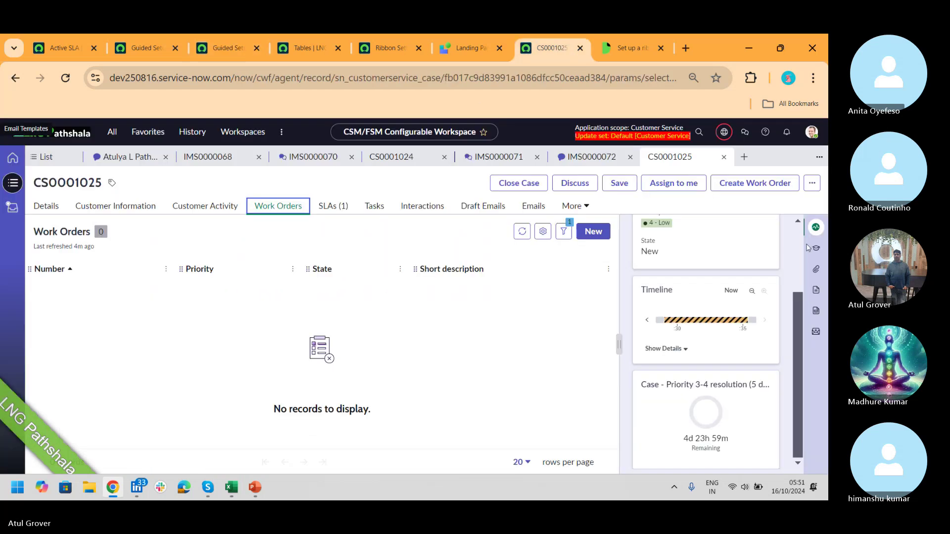
pyautogui.click(516, 154)
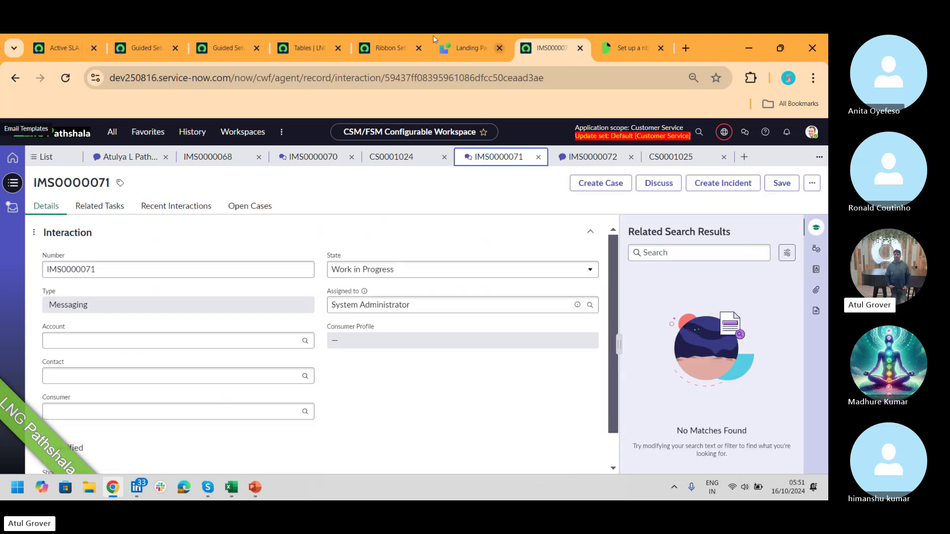
pyautogui.click(232, 49)
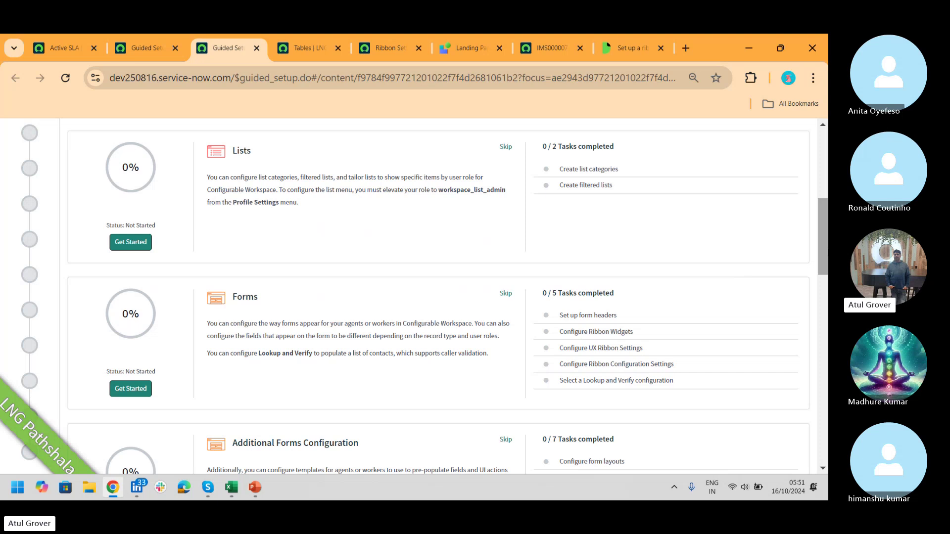
pyautogui.moveTo(824, 211); pyautogui.dragTo(826, 269)
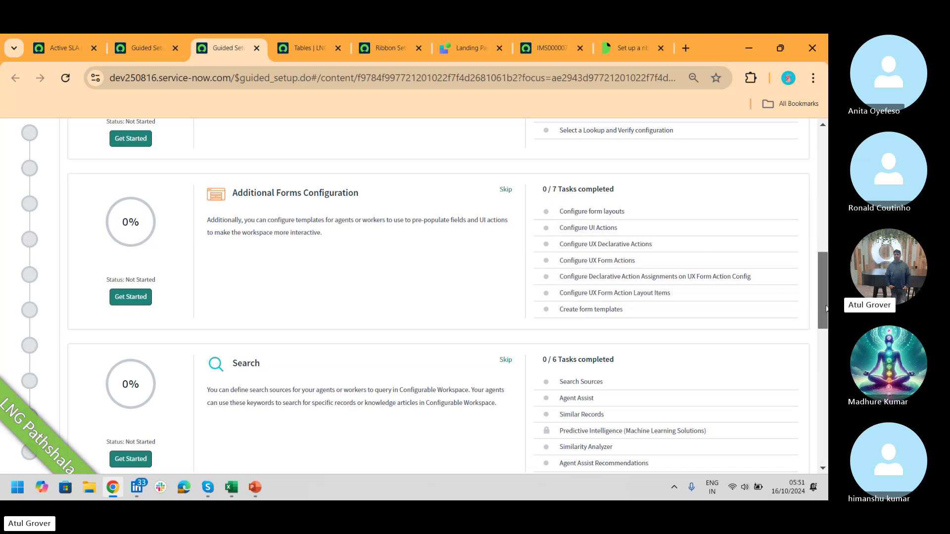
pyautogui.moveTo(825, 307); pyautogui.dragTo(824, 272)
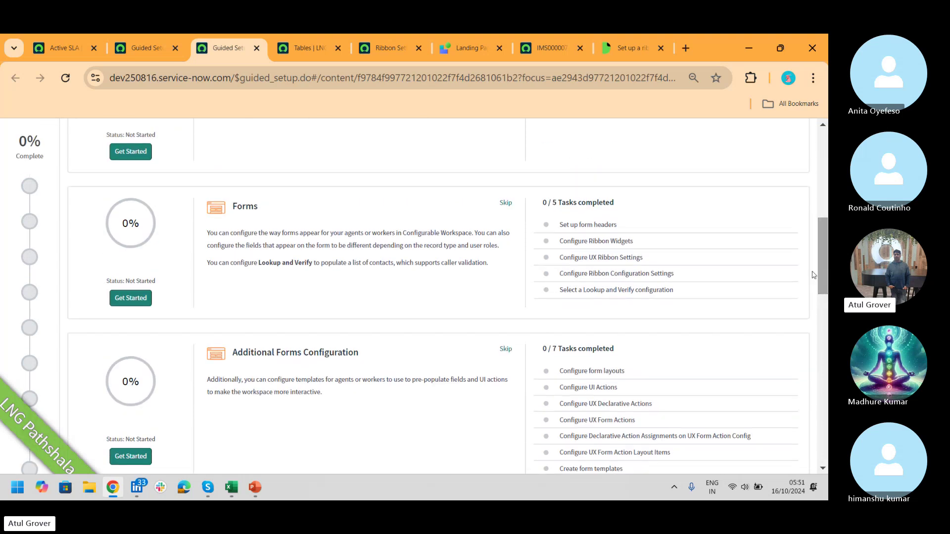
pyautogui.click(585, 226)
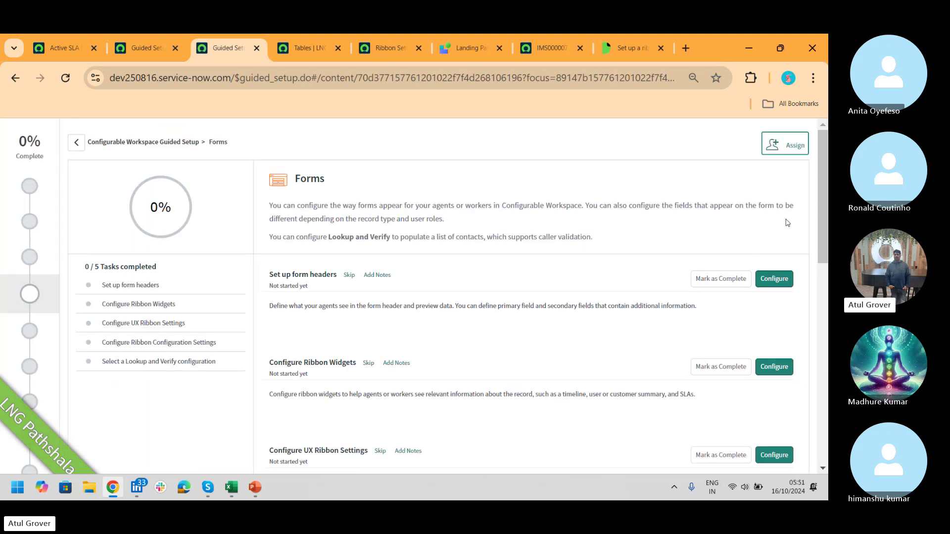
# - Open the 'Set up form headers' list, then return to the Active SLA ribbon setting record
pyautogui.click(772, 279)
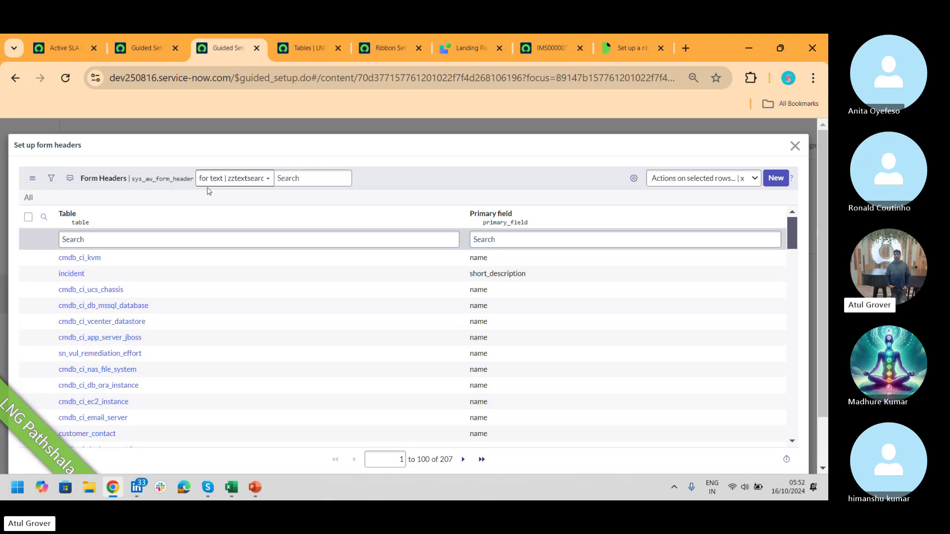
pyautogui.click(60, 52)
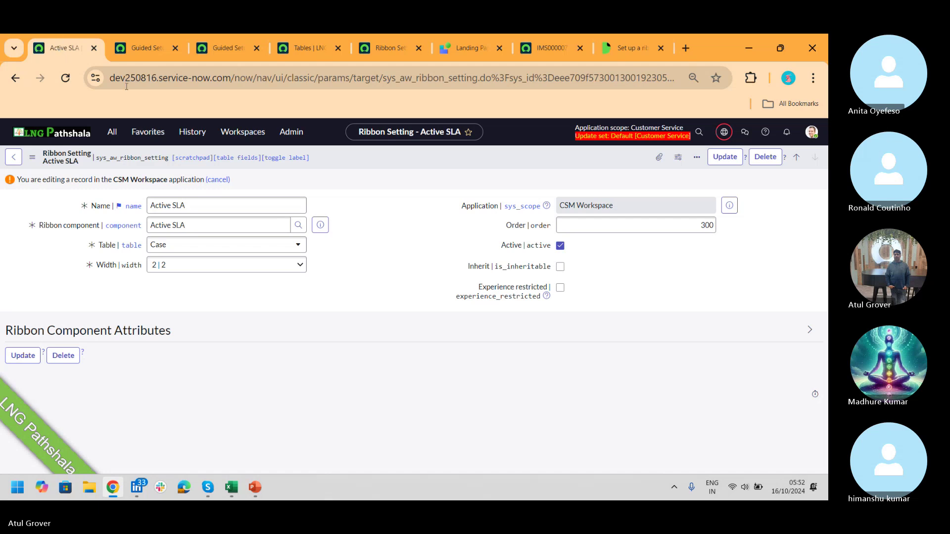
# - Open the CSM/FSM Configurable Workspace home via a 'csm/fsm' navigator search
pyautogui.click(114, 133)
pyautogui.write('c')
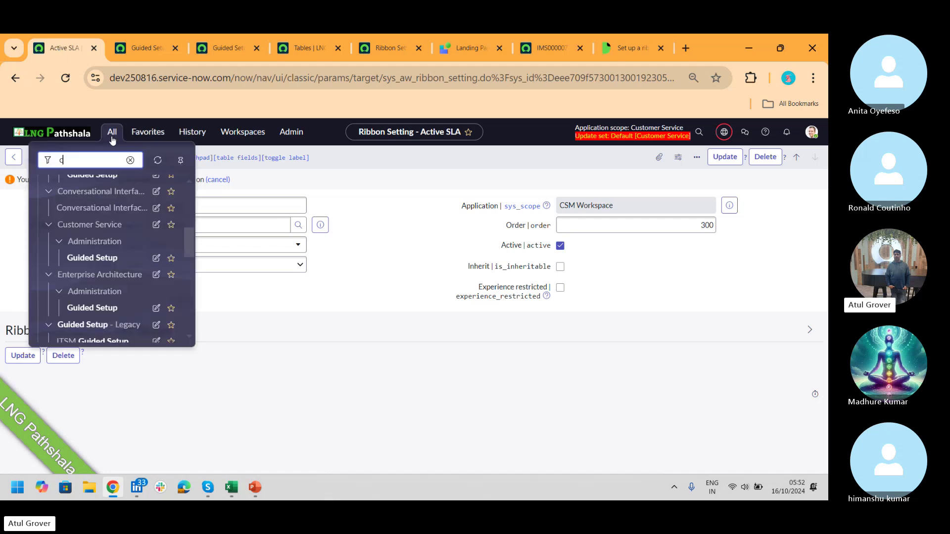
pyautogui.write('sm/fsm')
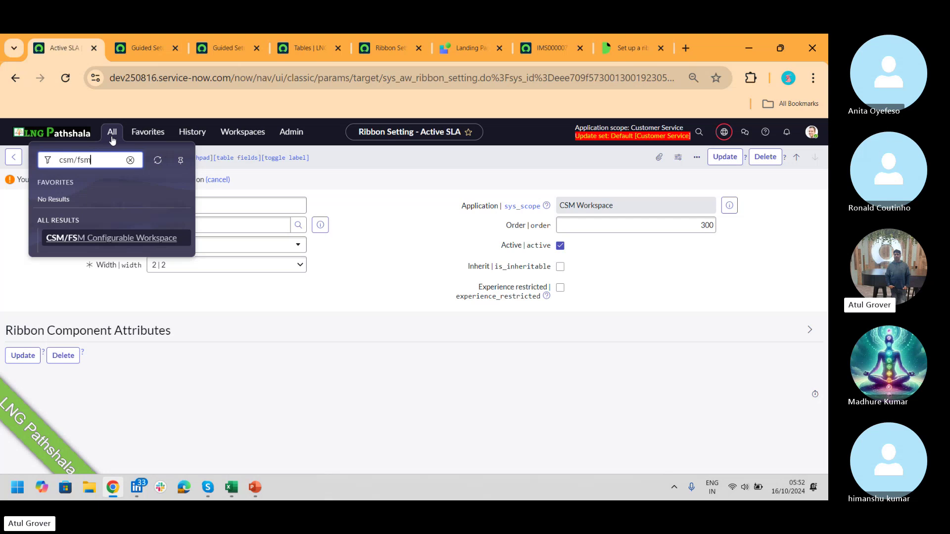
pyautogui.click(137, 239)
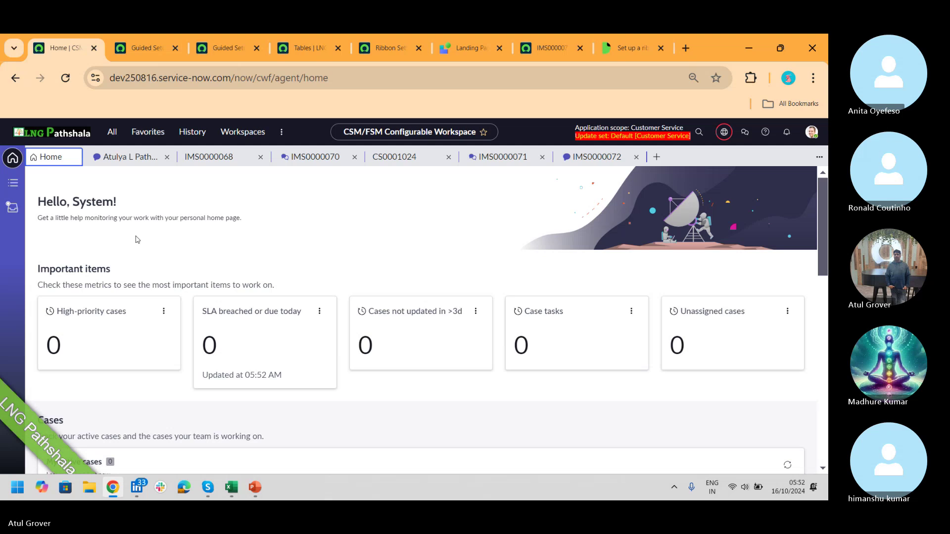
# - Filter the navigator for 'UX' and open the UX Form Header list
pyautogui.click(112, 132)
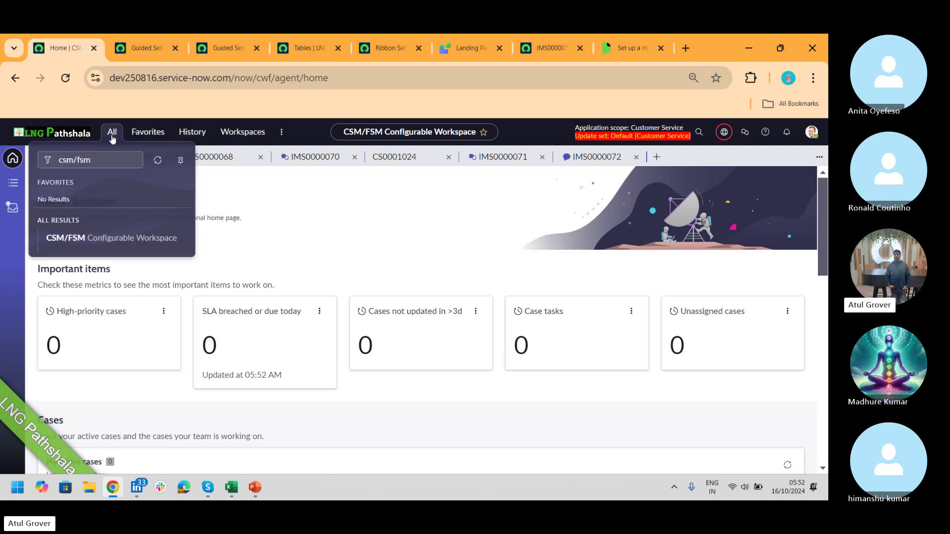
pyautogui.write('U')
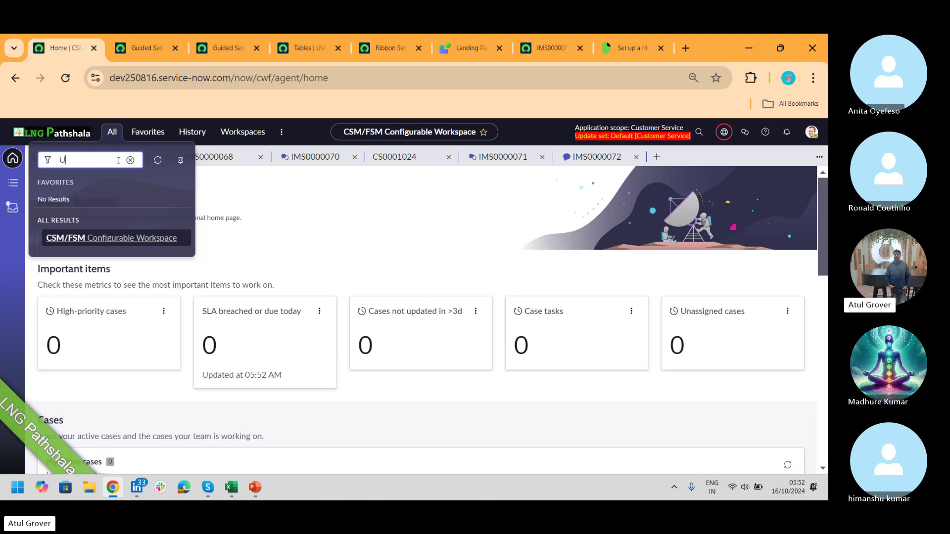
pyautogui.write('X p')
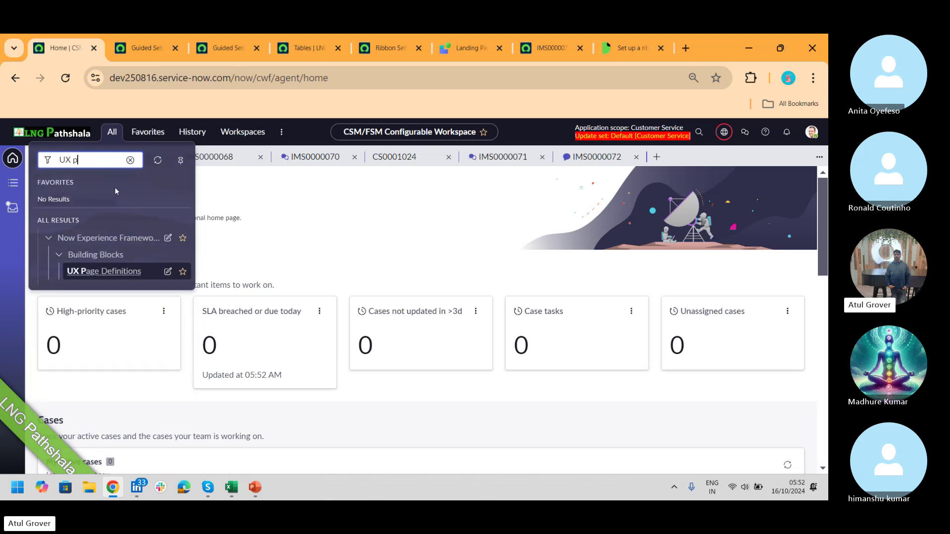
pyautogui.press('BackSpace')
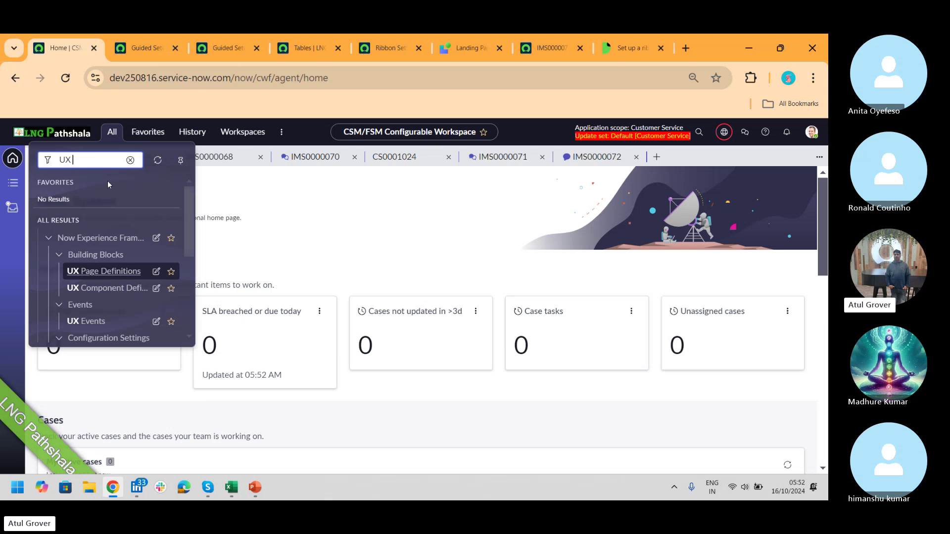
pyautogui.moveTo(189, 223); pyautogui.dragTo(194, 271)
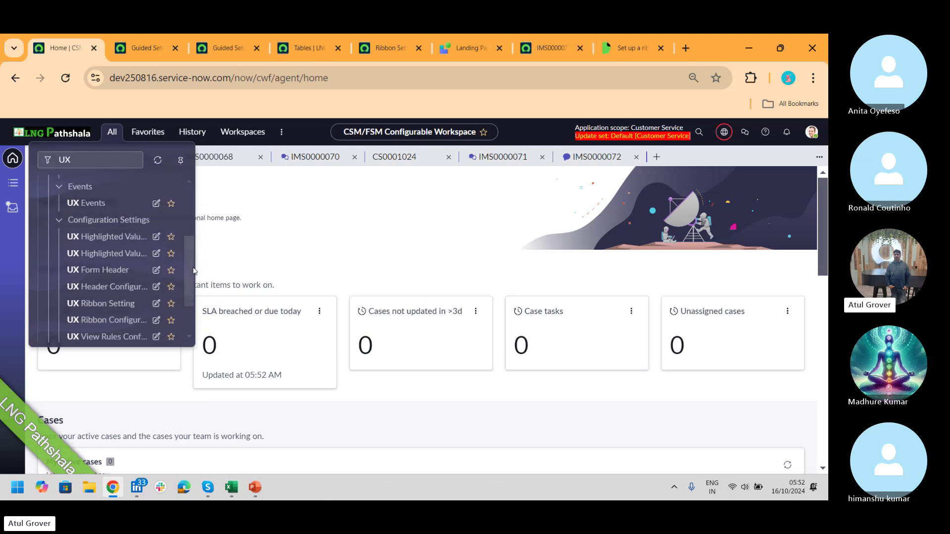
pyautogui.click(106, 269)
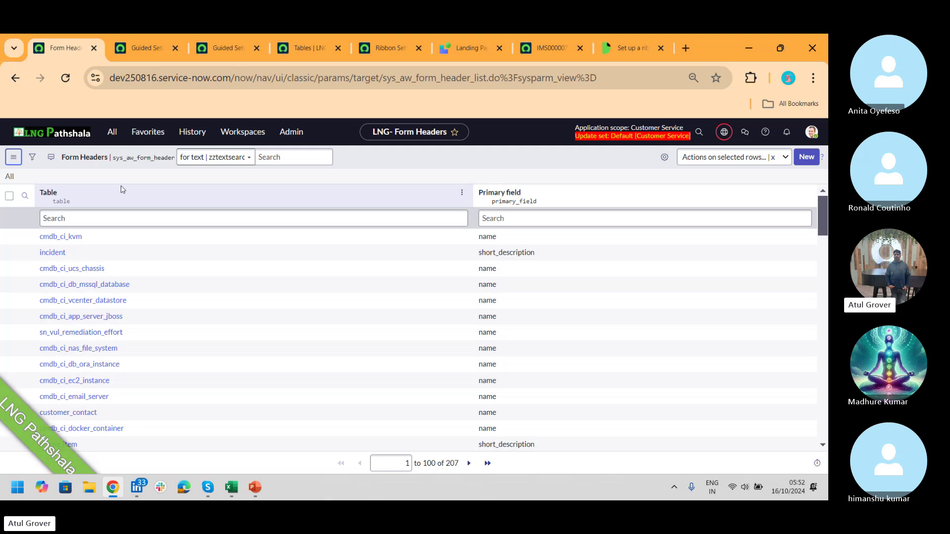
# - Review the UX module results and the IMS0000071 record, then return to the form headers list
pyautogui.click(112, 143)
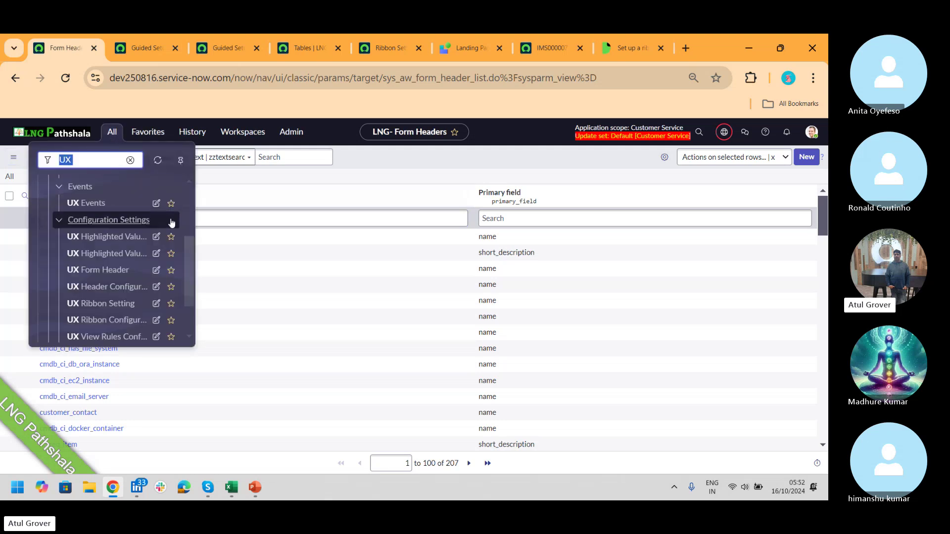
pyautogui.moveTo(190, 255); pyautogui.dragTo(182, 220)
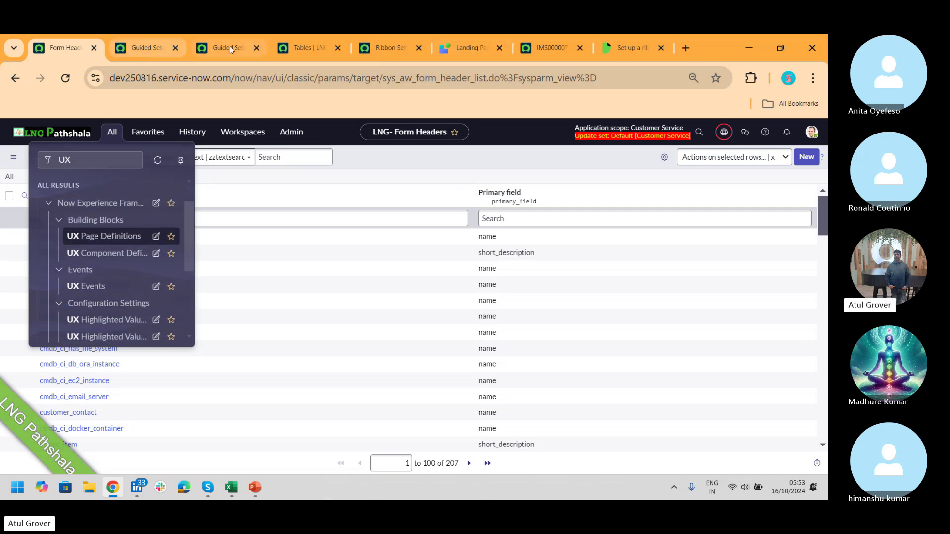
pyautogui.click(549, 48)
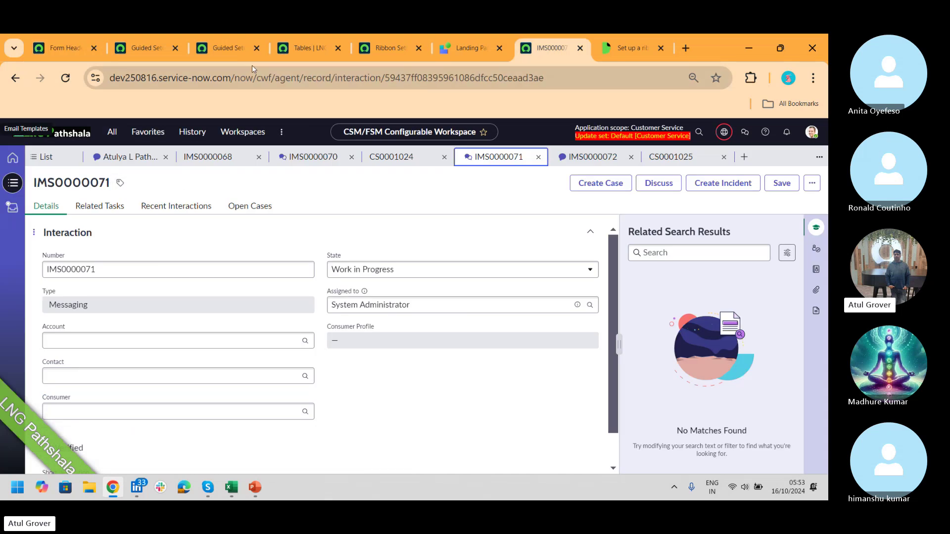
pyautogui.click(236, 52)
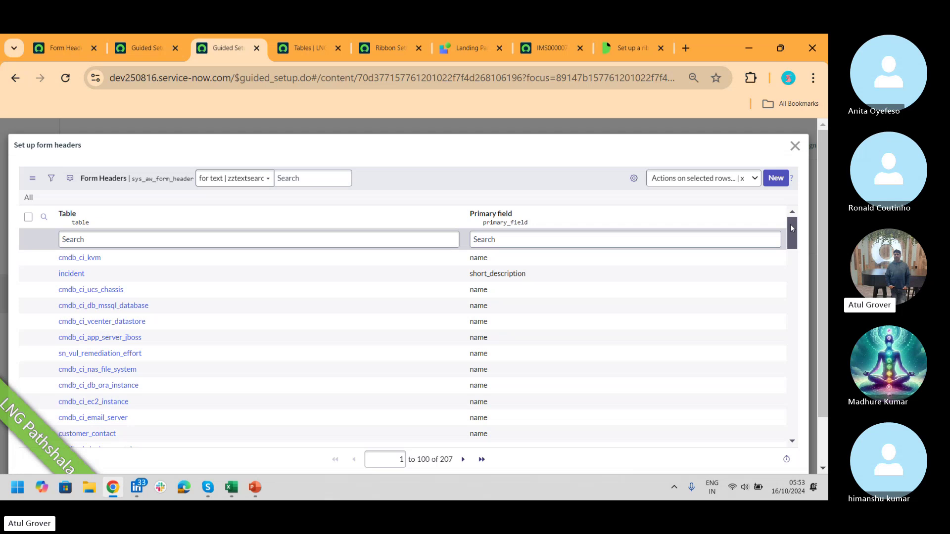
pyautogui.moveTo(791, 227)
pyautogui.mouseDown()
pyautogui.moveTo(792, 262)
pyautogui.moveTo(791, 217)
pyautogui.mouseUp()
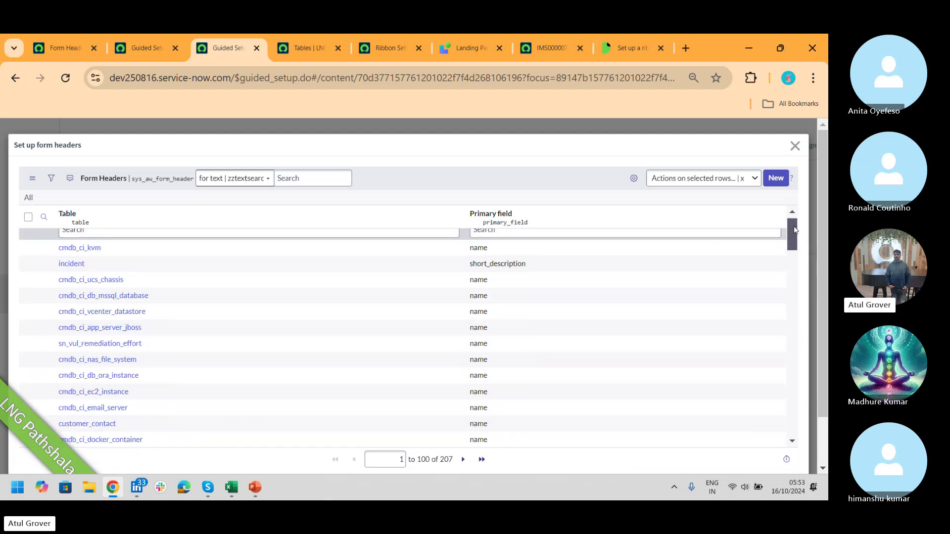
# - Filter form headers by Table containing 'pro', then close the form headers dialog
pyautogui.click(175, 231)
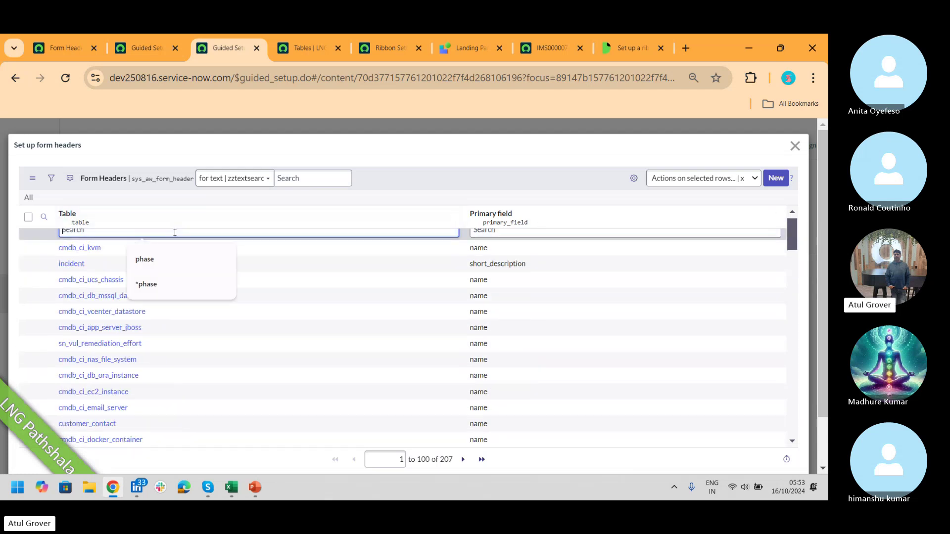
pyautogui.write('pr')
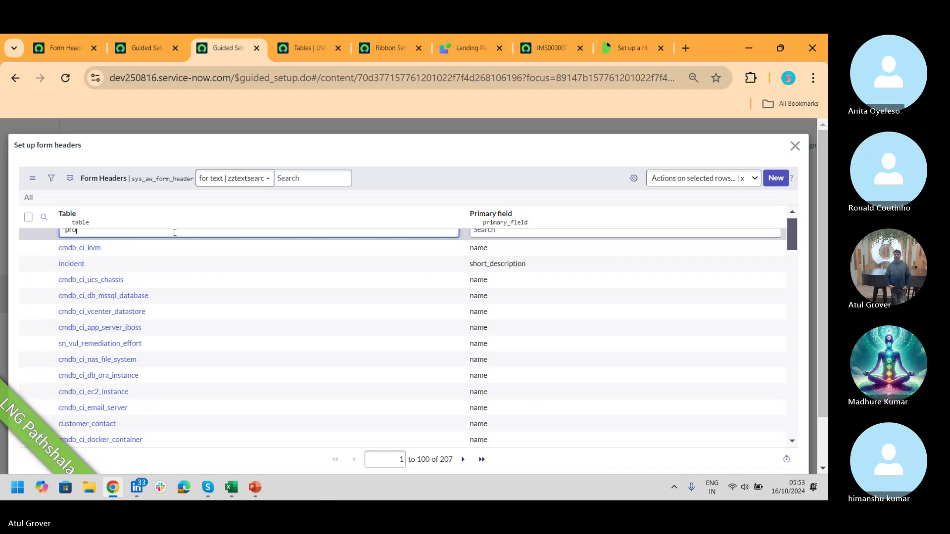
pyautogui.write('o')
pyautogui.press('Return')
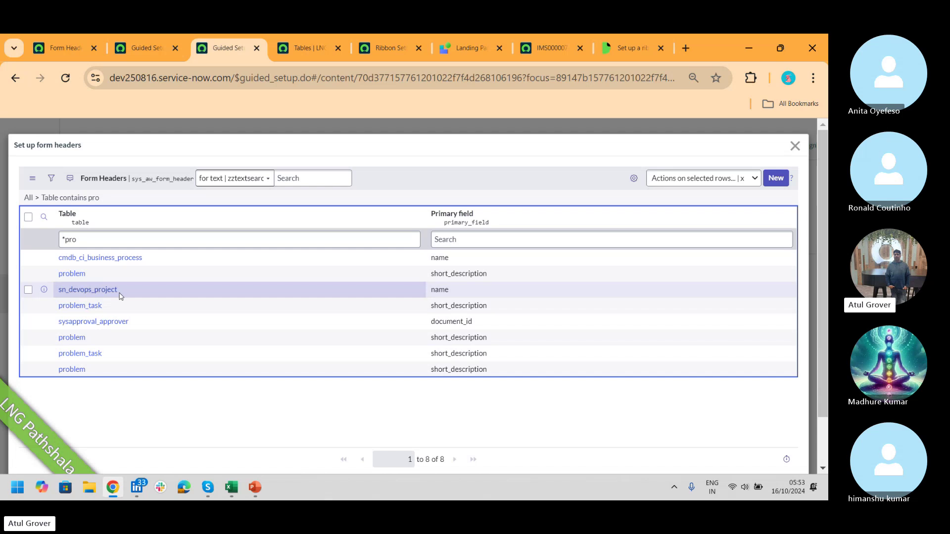
pyautogui.click(795, 146)
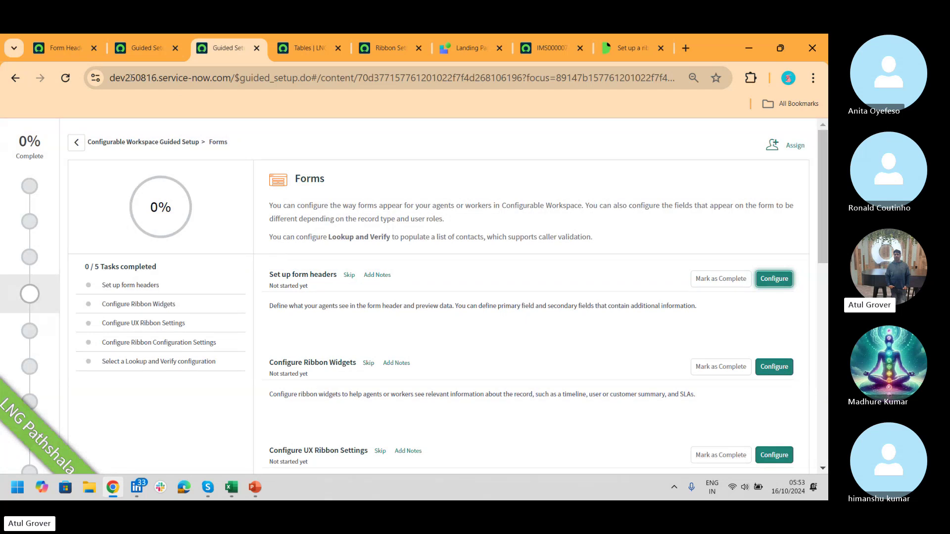
# - Step through Form Headers and IMS0000071 to case CS0001025, then switch to Skype
pyautogui.click(70, 48)
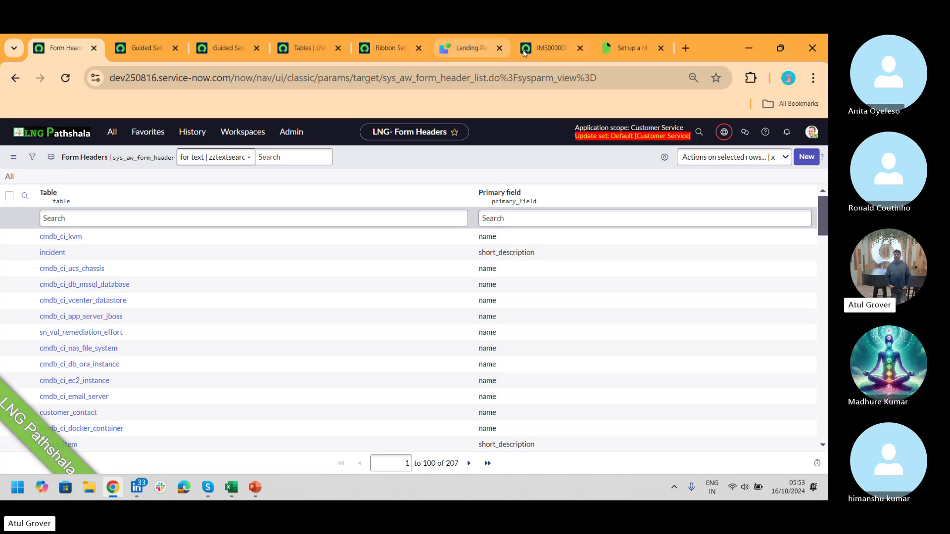
pyautogui.click(548, 44)
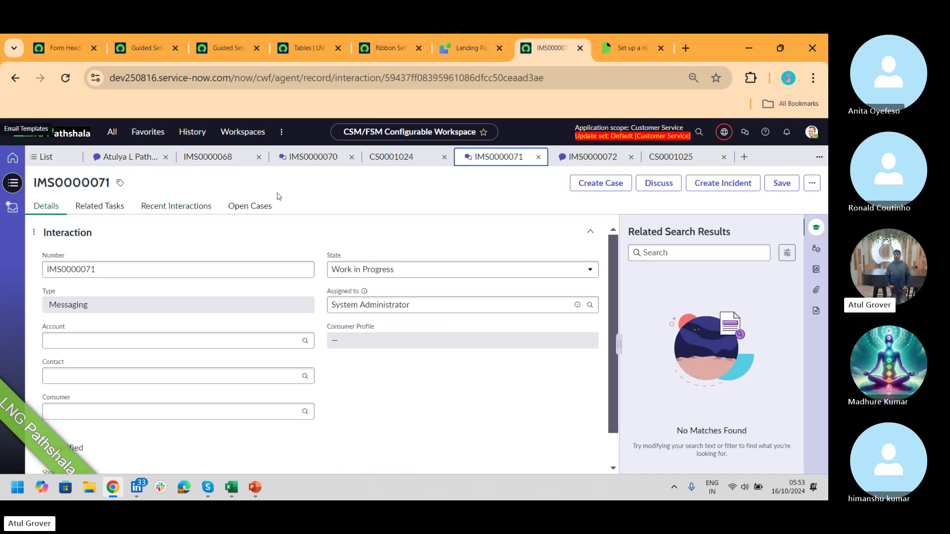
pyautogui.click(671, 158)
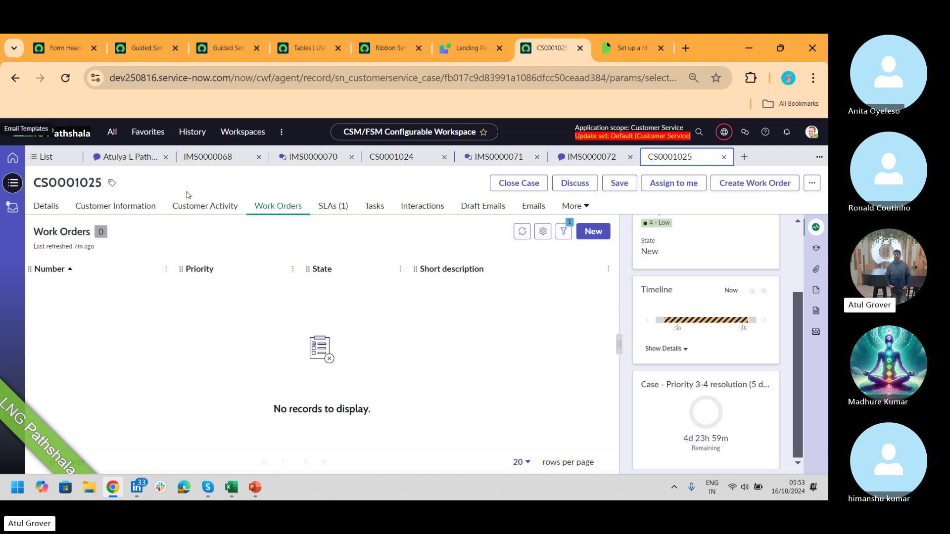
pyautogui.hotkey('alt', 'Tab')
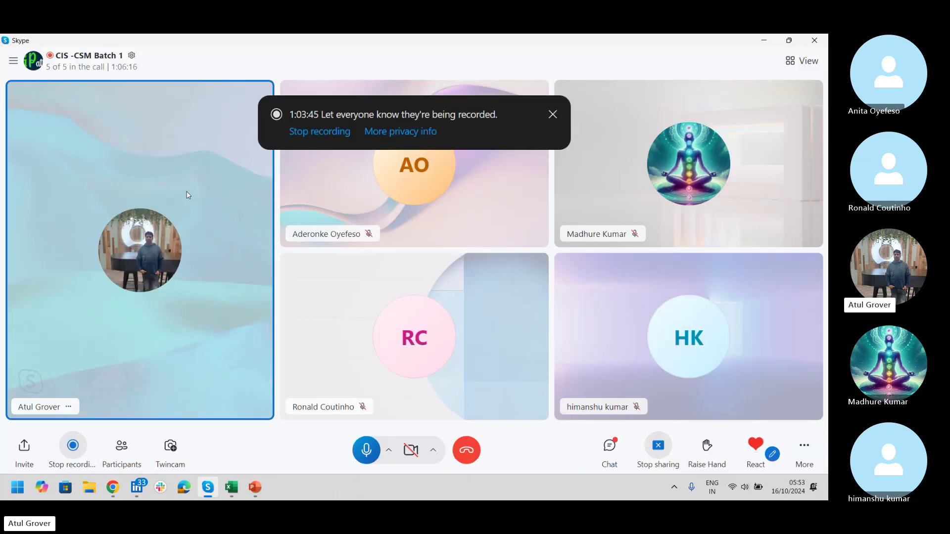